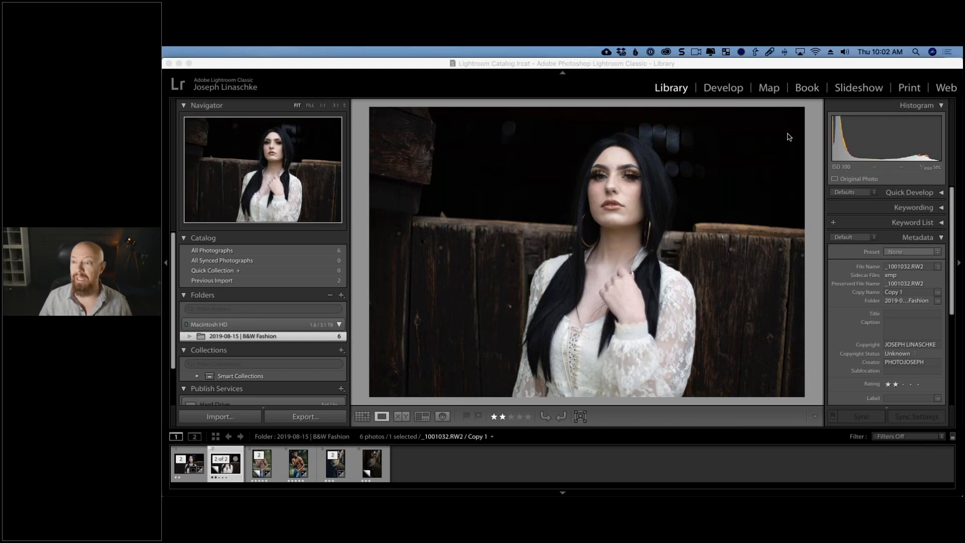
Step: Switch to Google Chrome, look through the upcoming Nik Collection webinars on nikcollection.dxo.com/webinars, and return to Lightroom Classic
key("super+Tab")
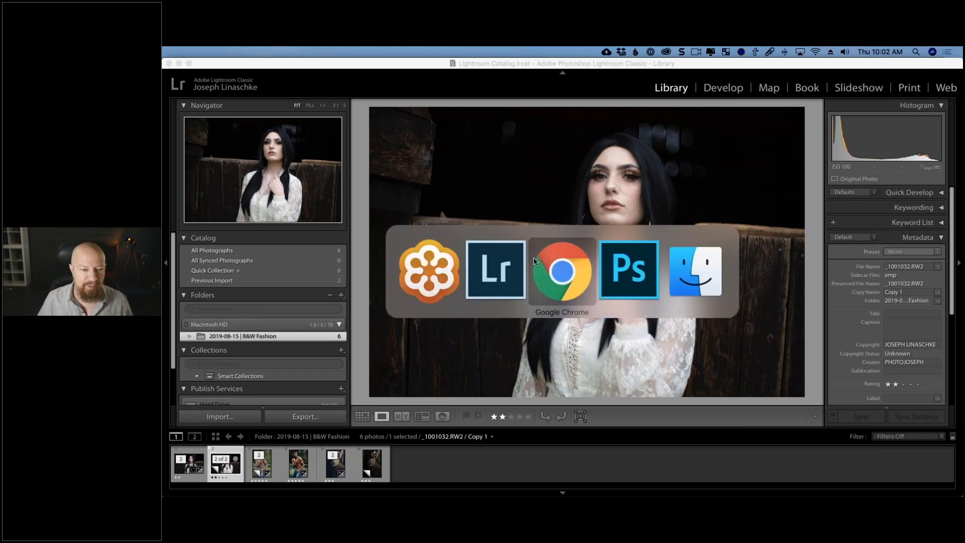
left_click(566, 272)
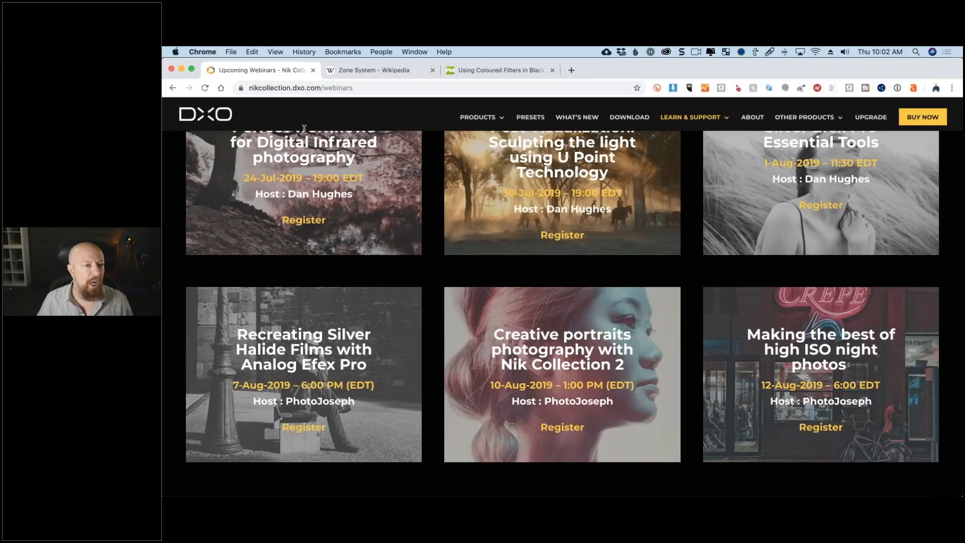
left_click(281, 89)
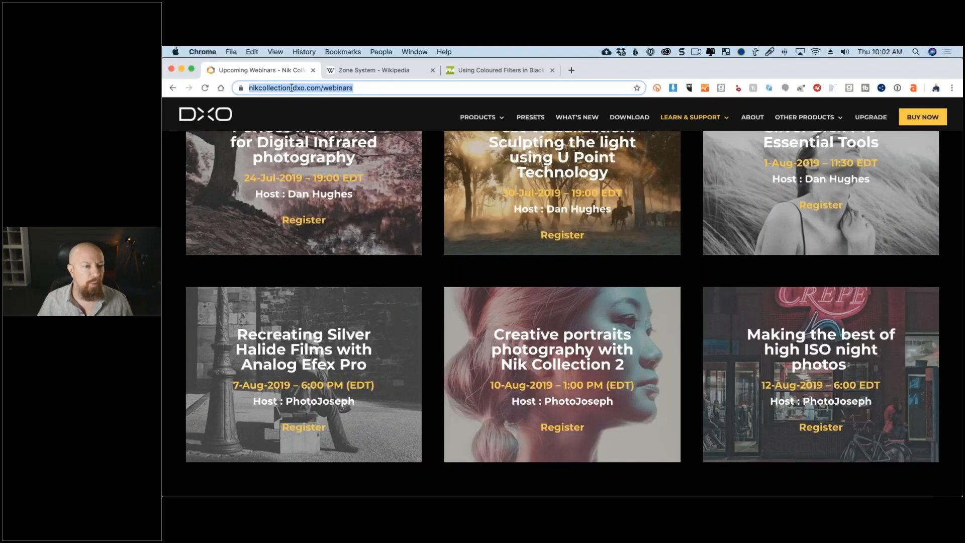
left_click(354, 89)
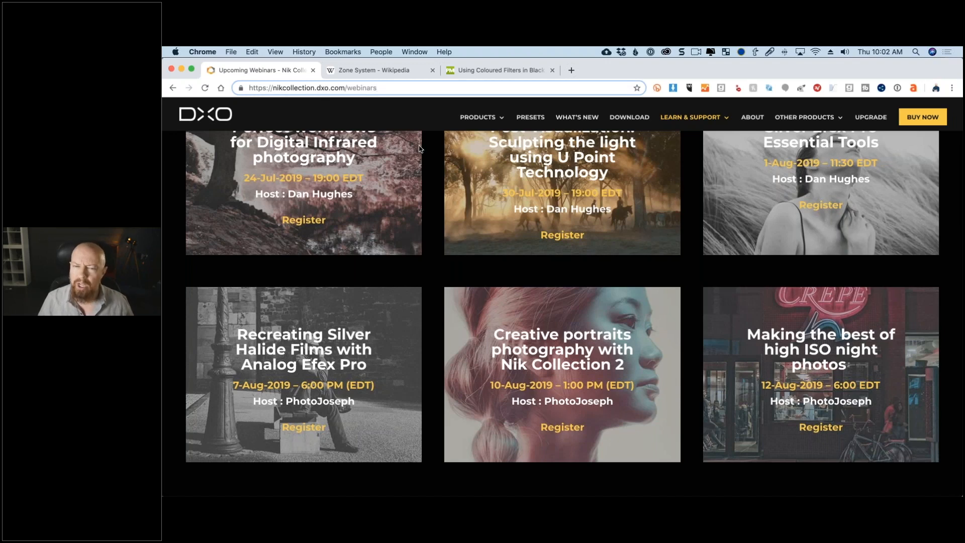
scroll(448, 198, "down", 1)
scroll(448, 198, "down", 4)
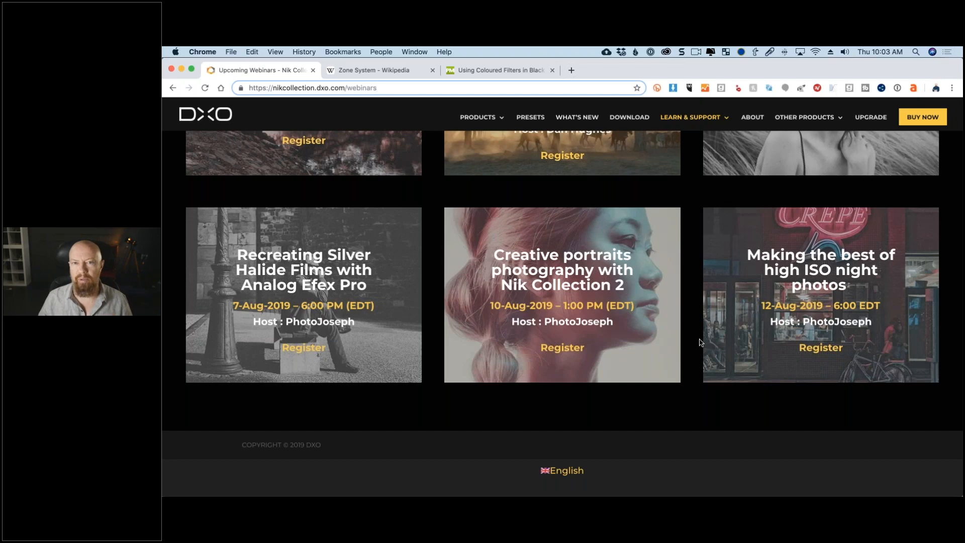
scroll(686, 298, "up", 5)
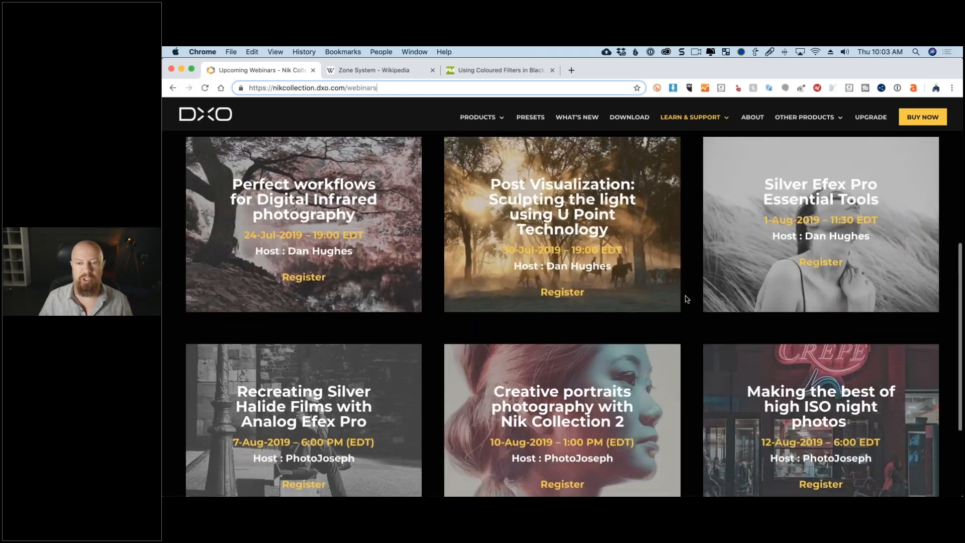
scroll(687, 298, "down", 6)
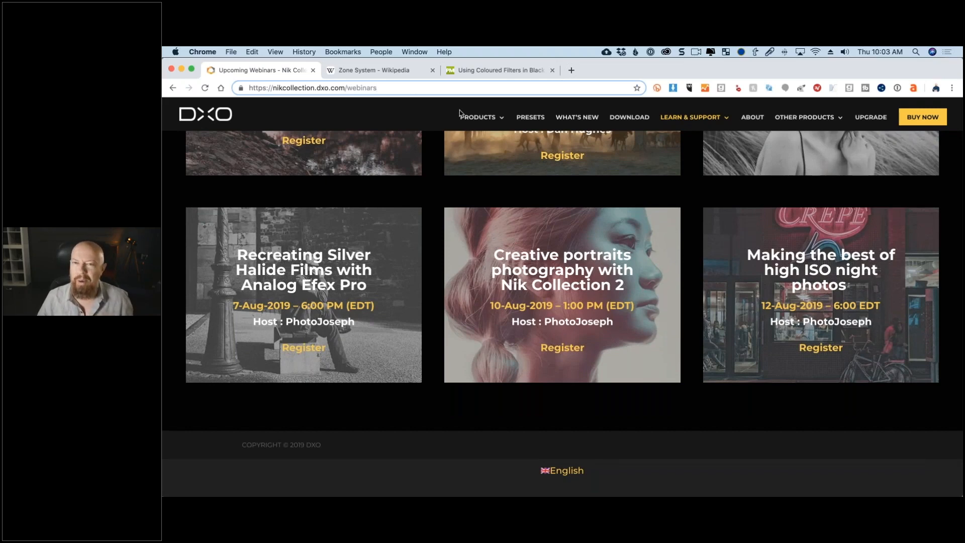
key("super+Tab")
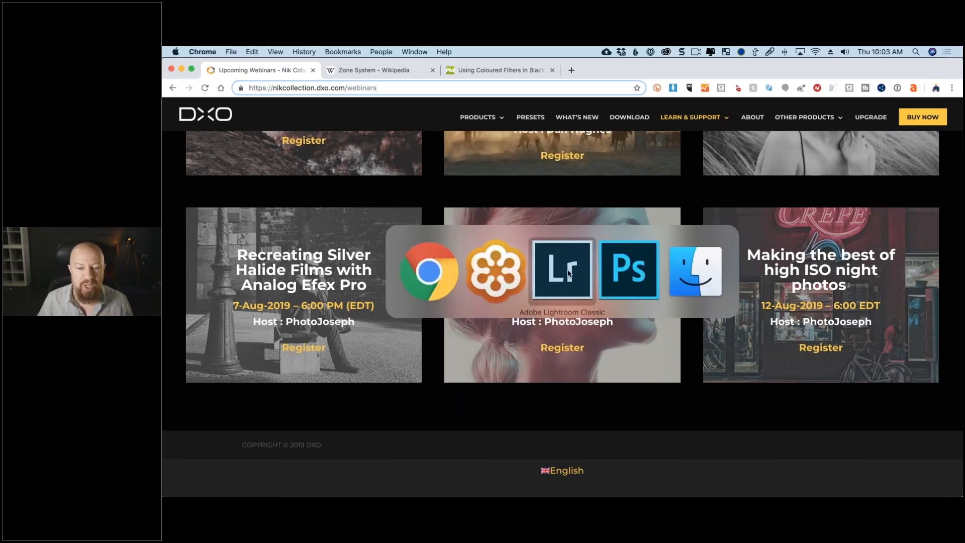
left_click(573, 274)
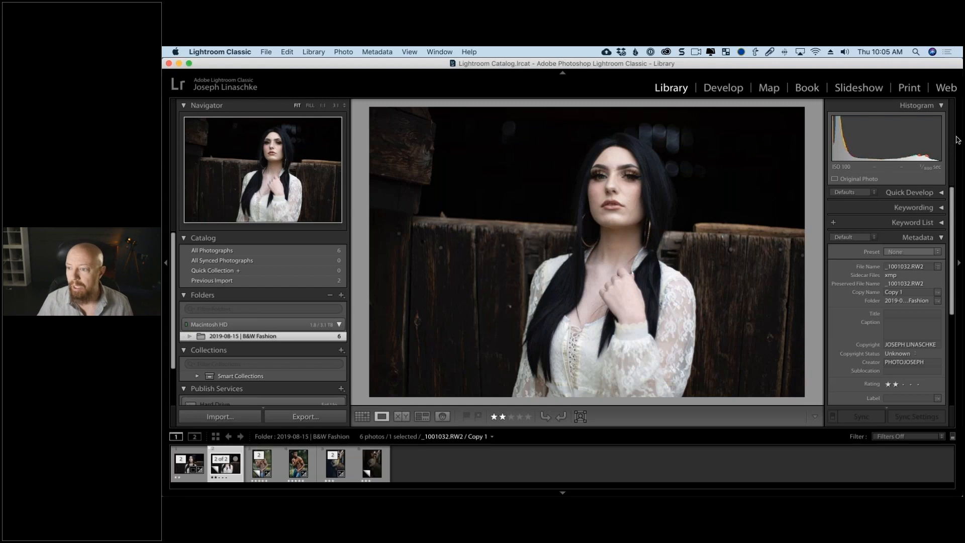
Step: Switch to Google Chrome, load dxo.com in a new tab, and open the site's blog
key("super+Tab")
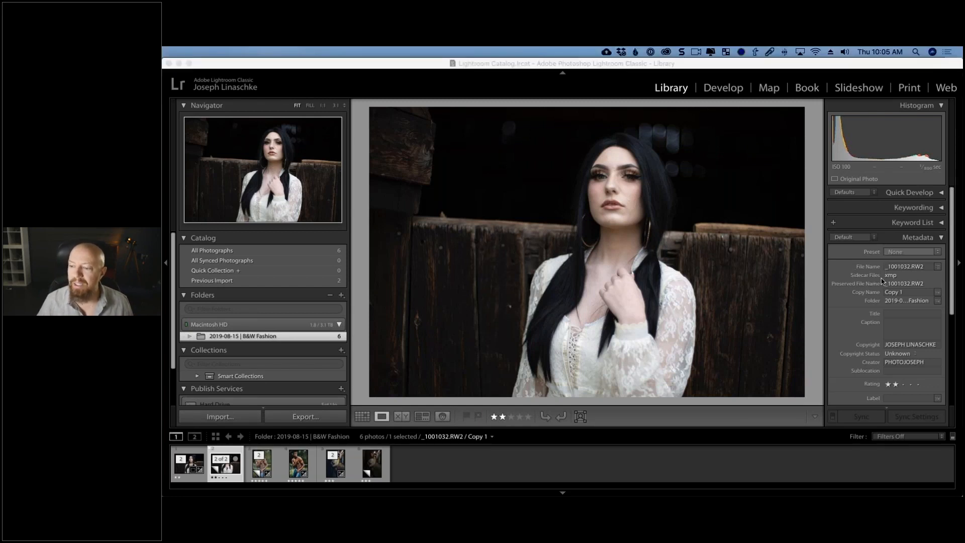
key("super+Tab")
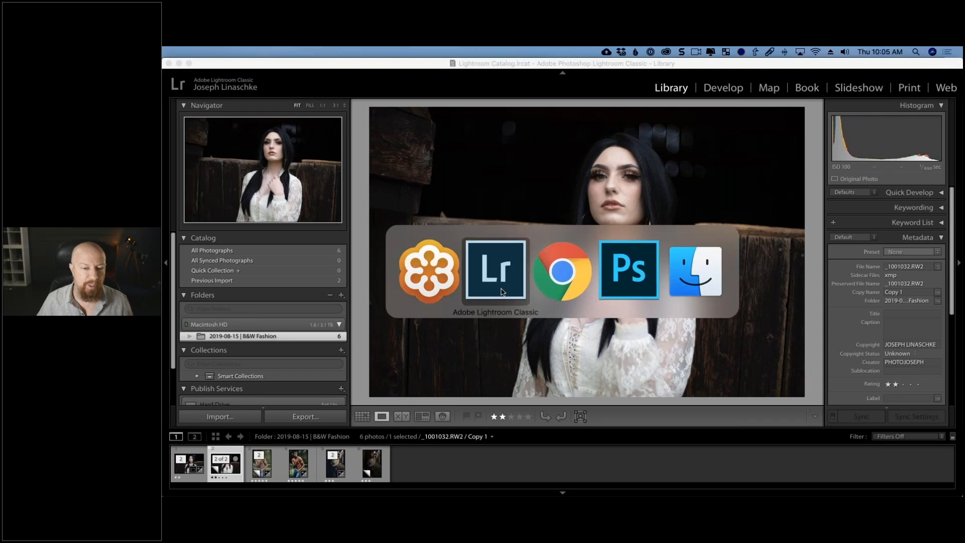
left_click(578, 268)
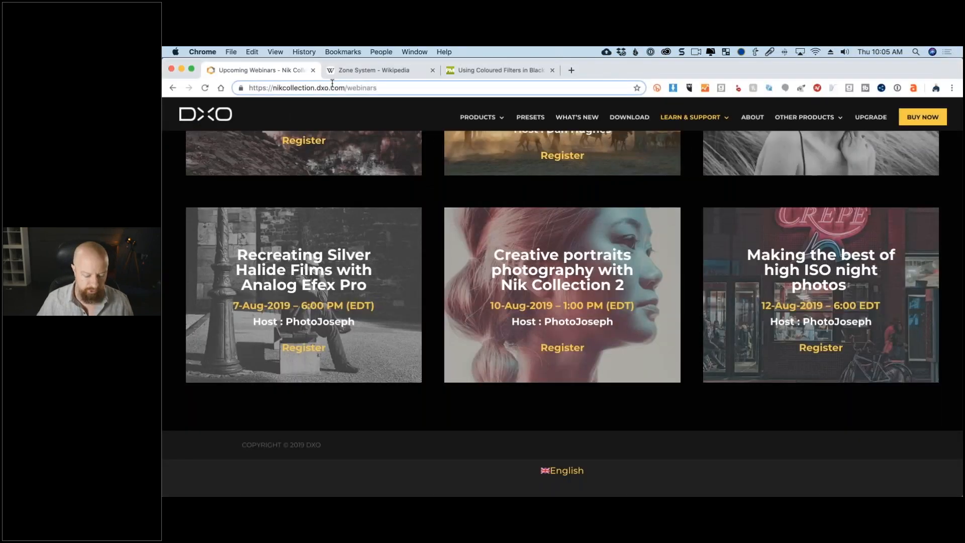
key("super+t")
type("dxo.com")
key("Return")
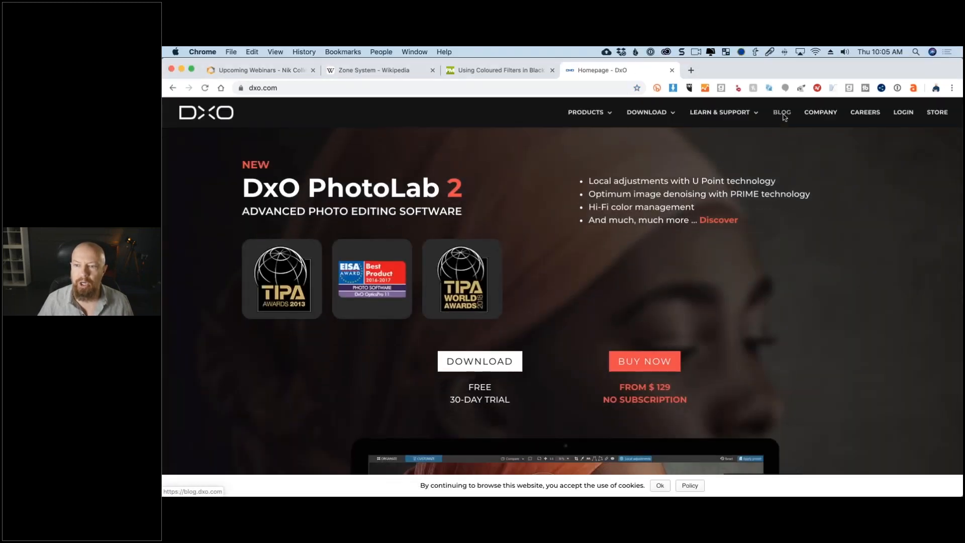
left_click(784, 114)
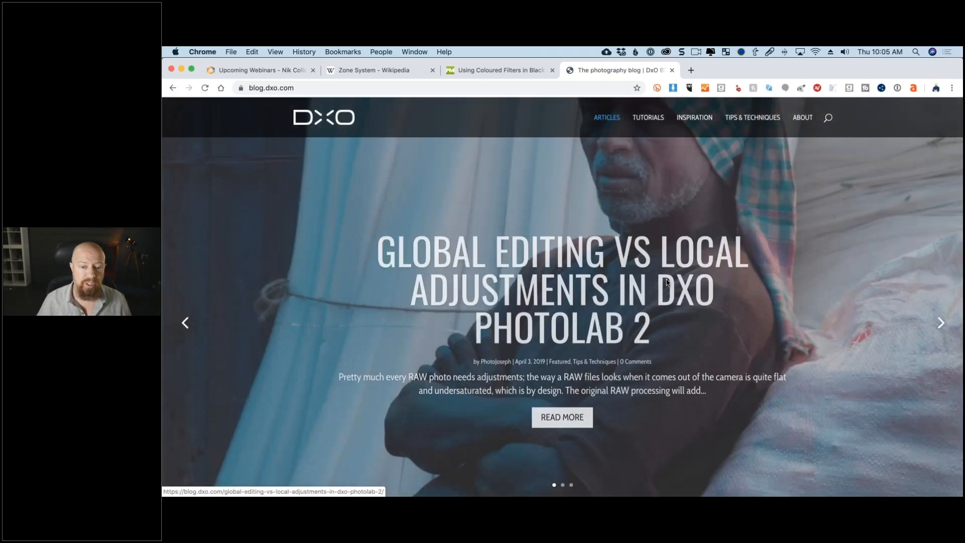
Step: Look through the DxO blog's articles, tutorials and technique posts, and return to the start of the page
scroll(675, 303, "down", 10)
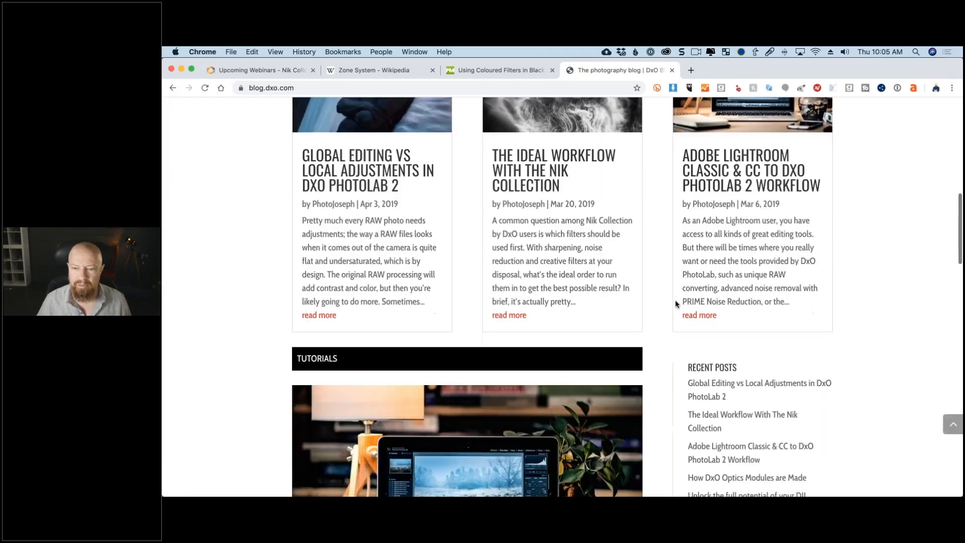
scroll(675, 303, "down", 15)
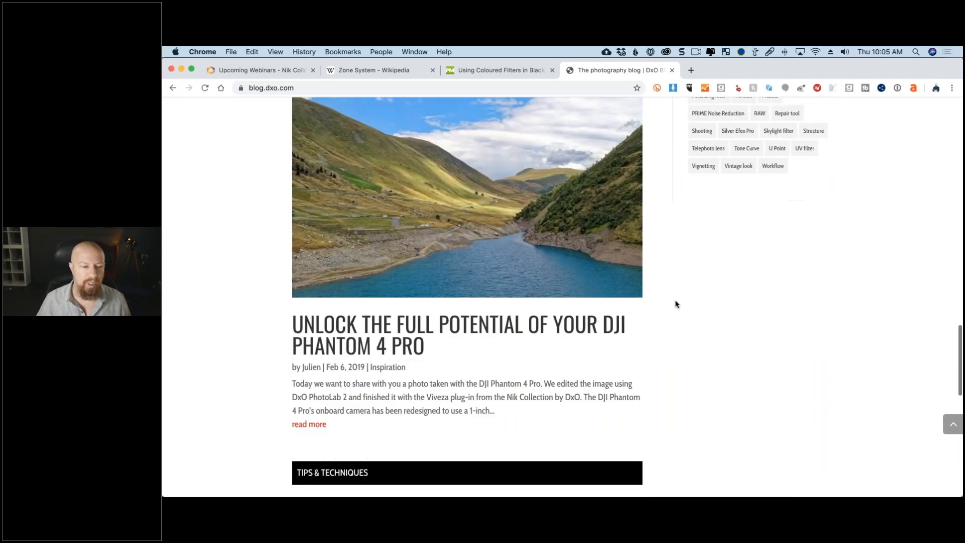
scroll(675, 304, "down", 6)
scroll(649, 282, "up", 10)
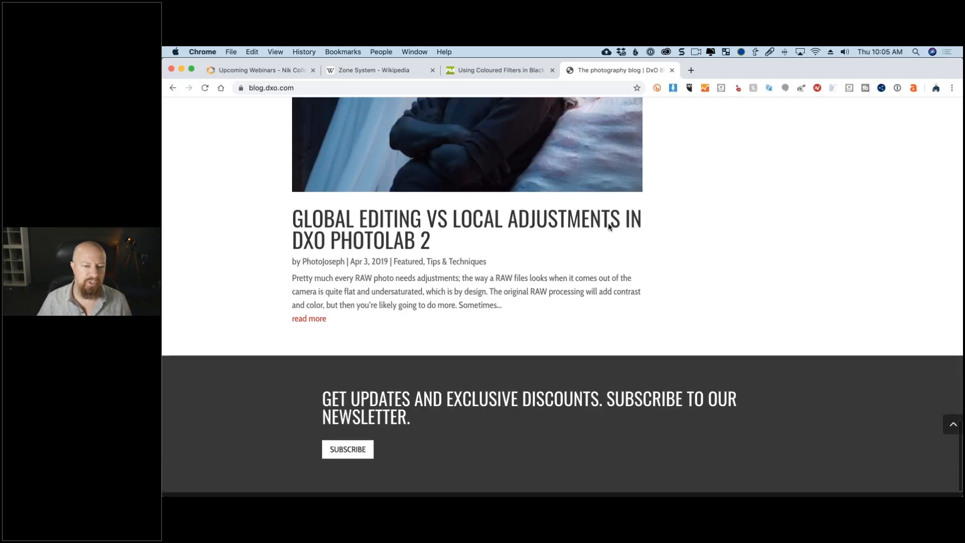
scroll(609, 227, "up", 20)
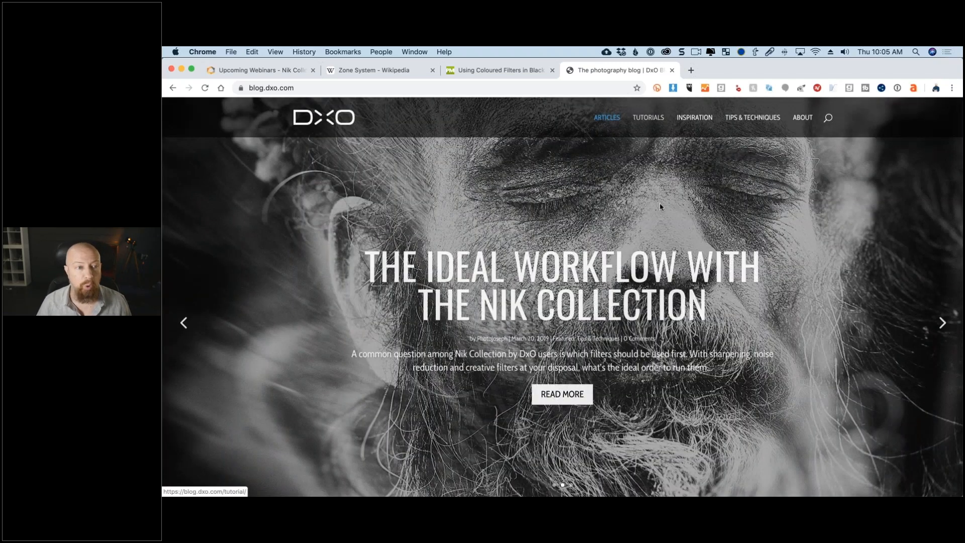
Step: Switch back to Lightroom Classic, view the alley portrait, and display virtual copy Copy 1 of _1001032.RW2
key("super+Tab")
key("super+Tab")
key("super+Tab")
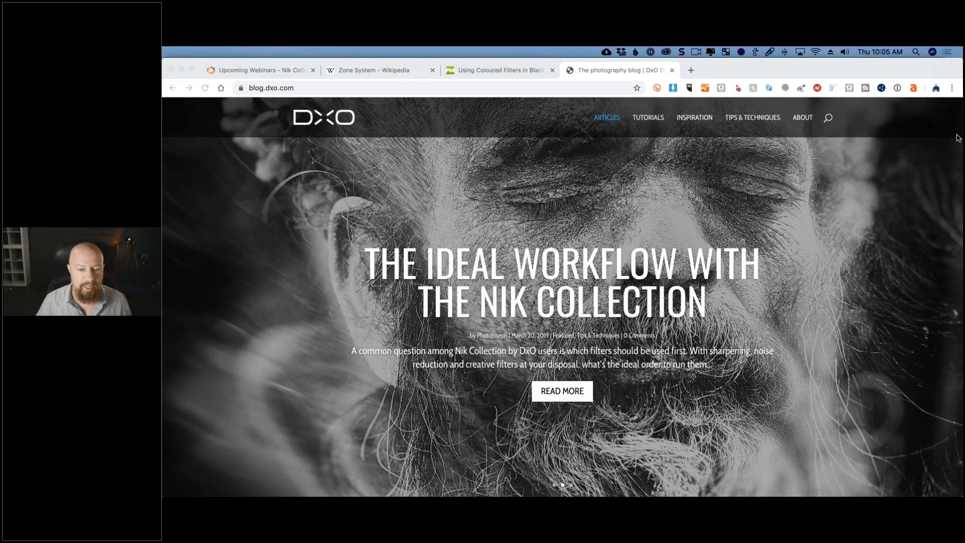
key("super+Tab")
key("super+Tab")
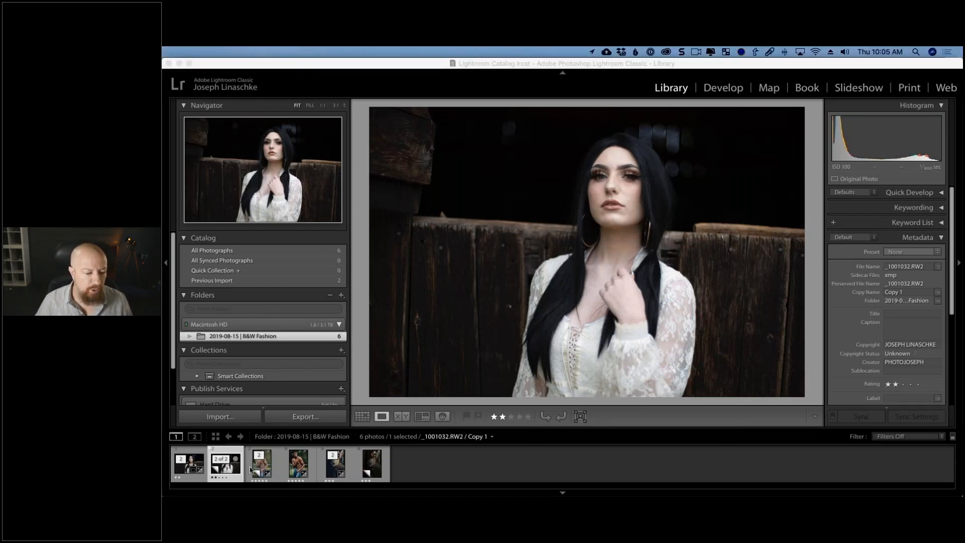
left_click(262, 464)
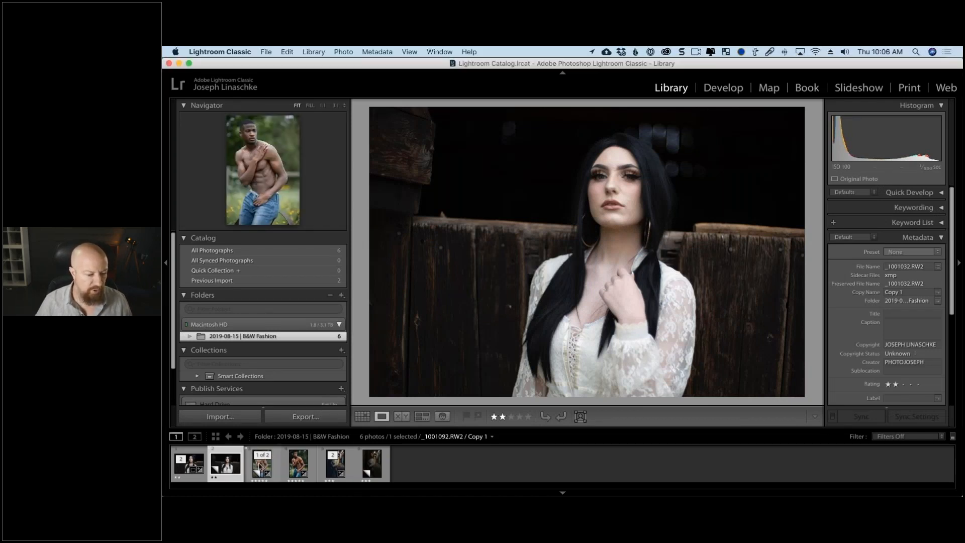
left_click(322, 469)
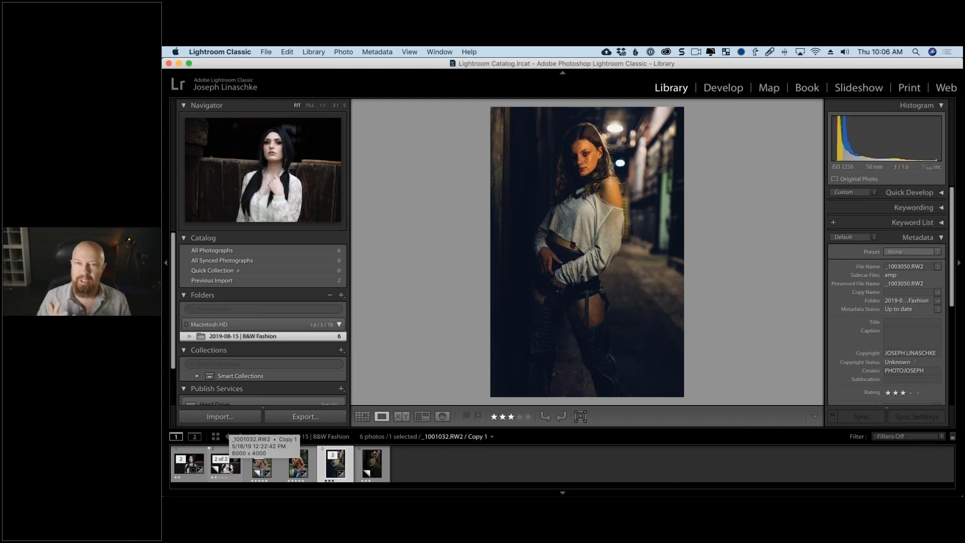
left_click(230, 469)
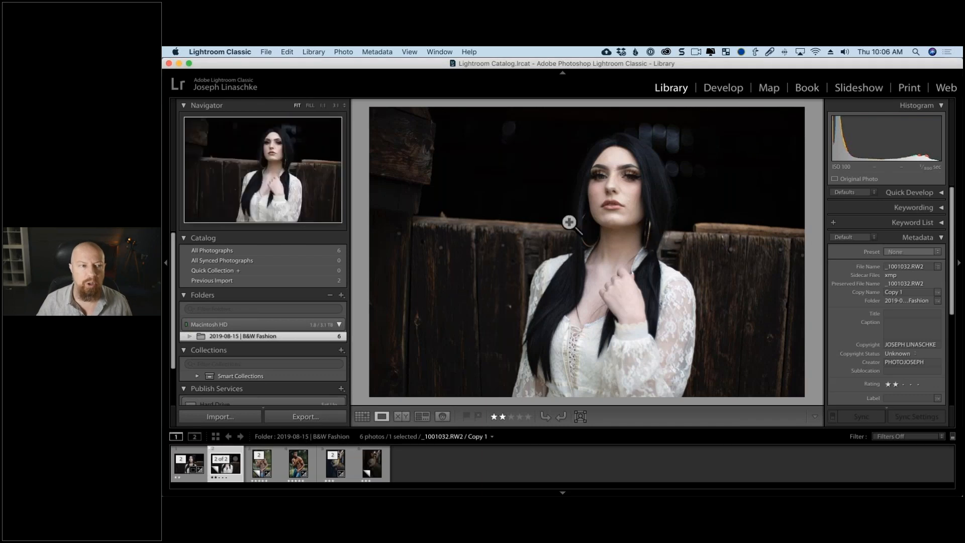
Step: Open the virtual copy in the Develop module and examine the woman's face up close
left_click(629, 240)
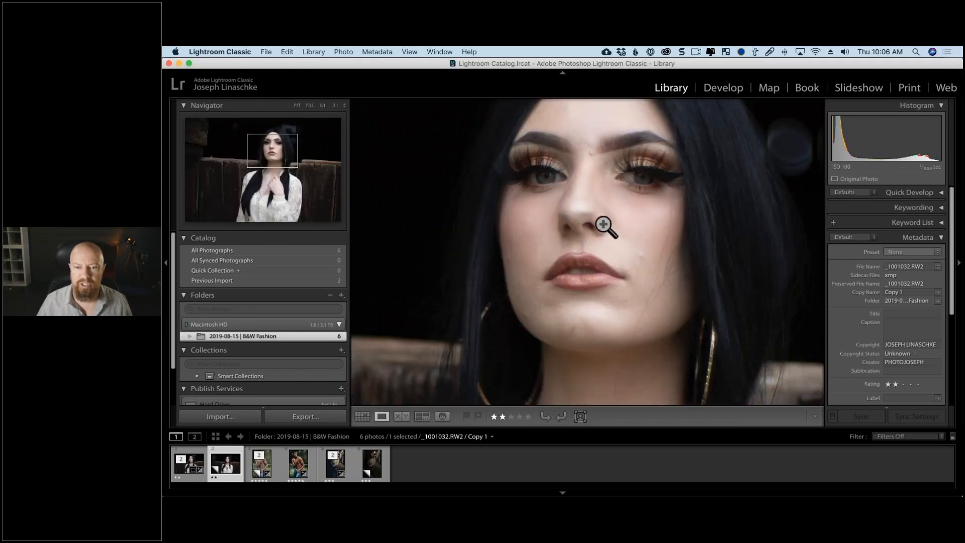
left_click(631, 223)
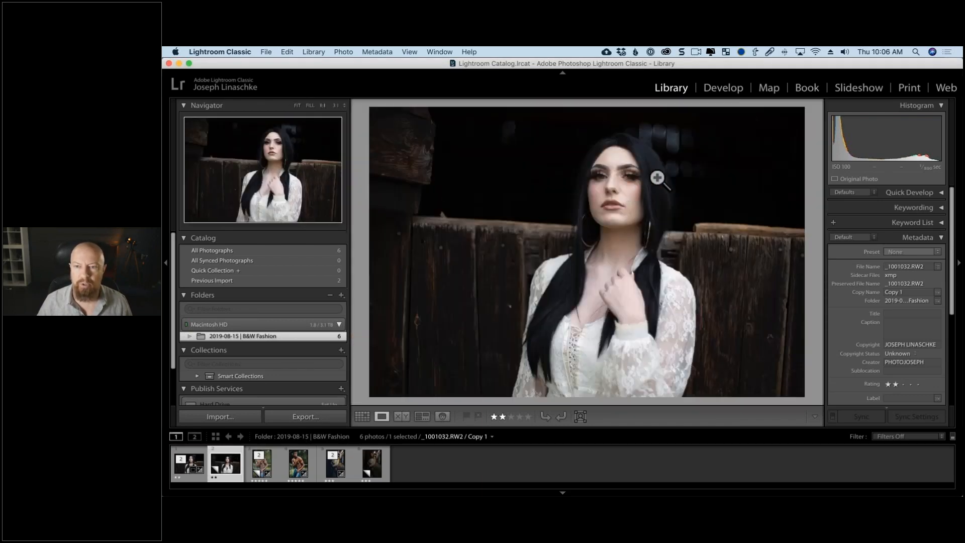
key("d")
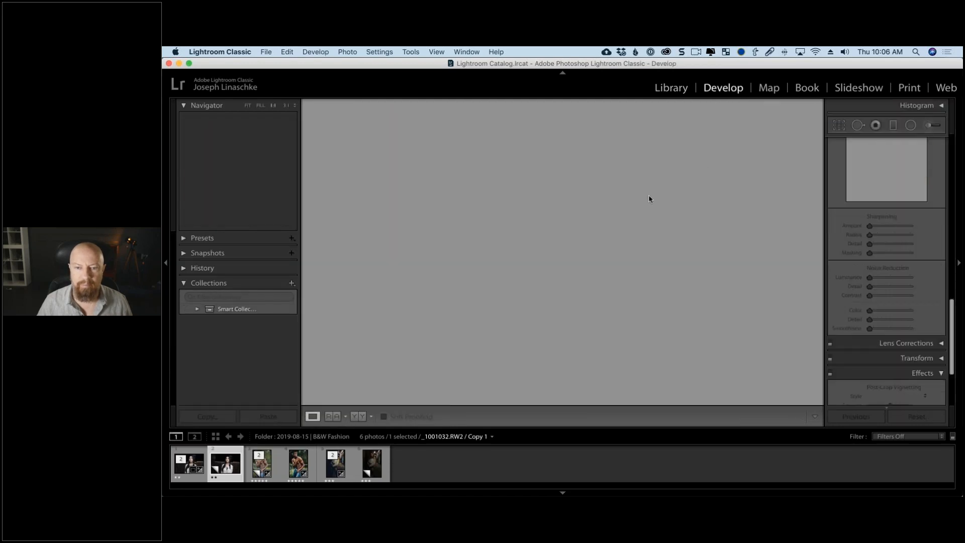
left_click(587, 239)
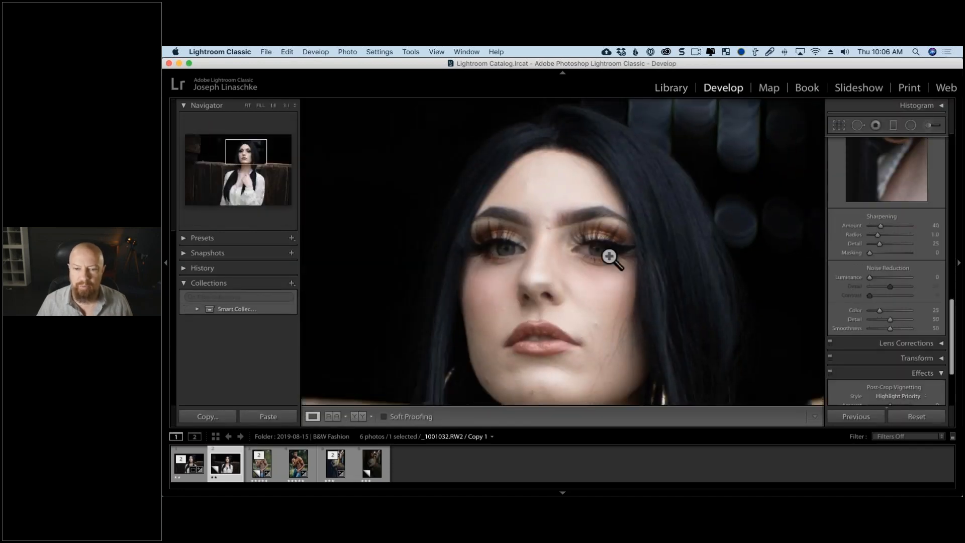
scroll(600, 265, "down", 3)
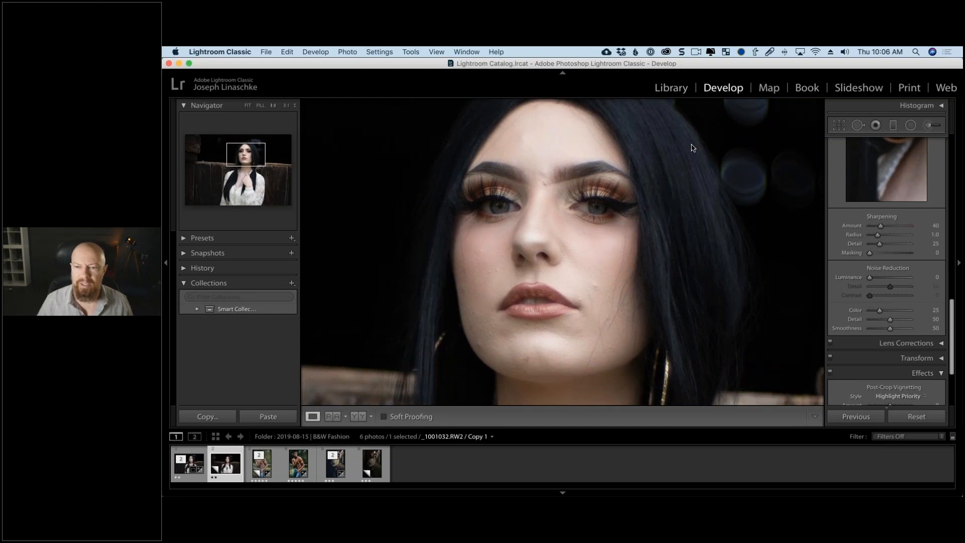
left_click(693, 160)
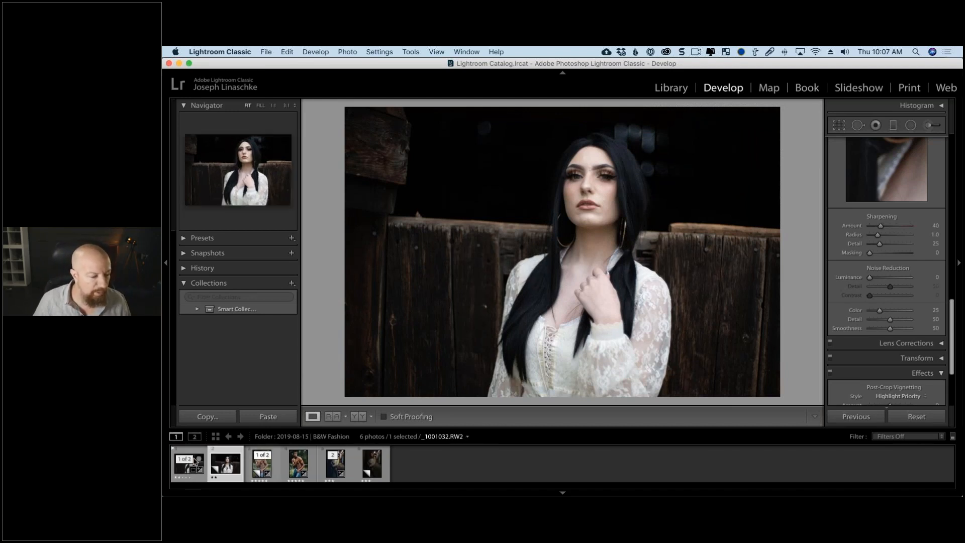
Step: Switch to the original _1001032.RW2 photo and select its existing Radial Filter adjustment centred on the woman's nose
left_click(194, 462)
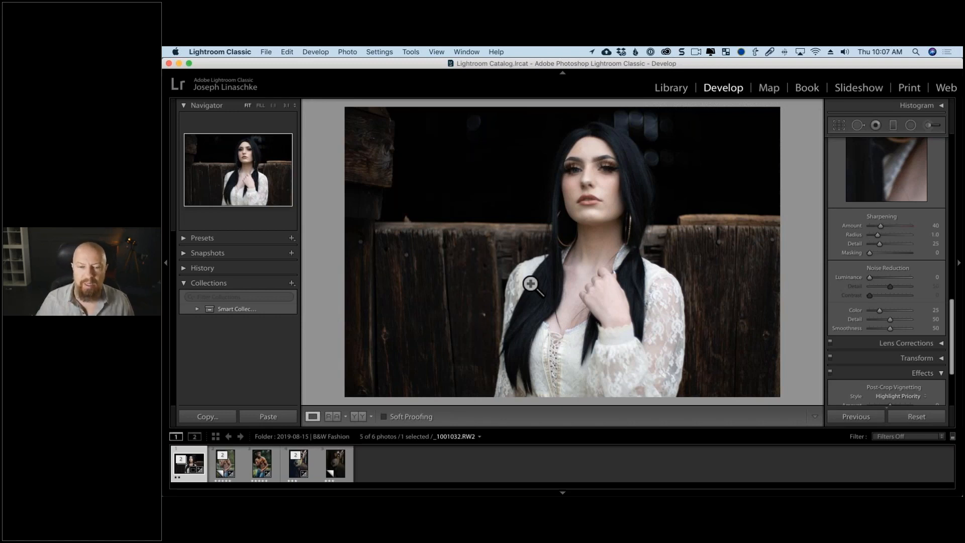
left_click(595, 192)
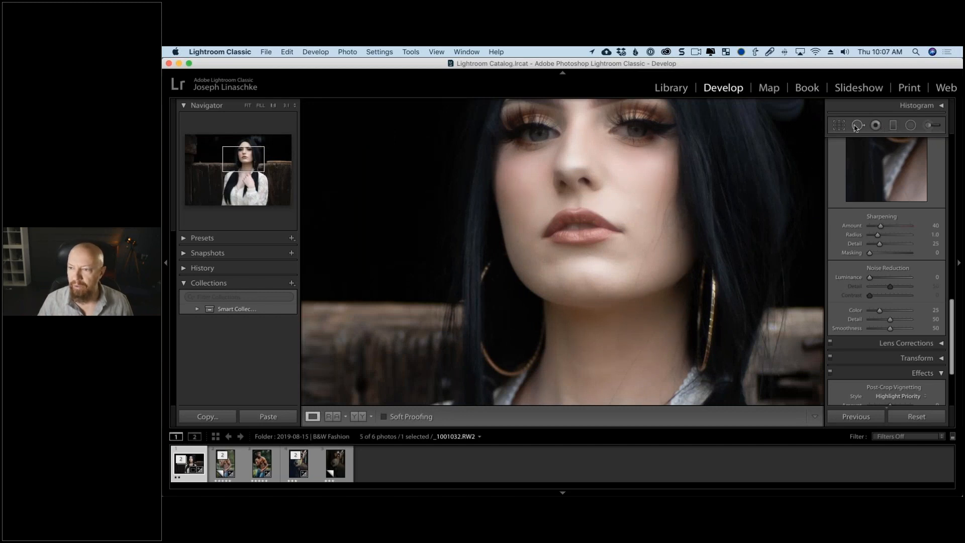
scroll(861, 157, "up", 15)
left_click(910, 126)
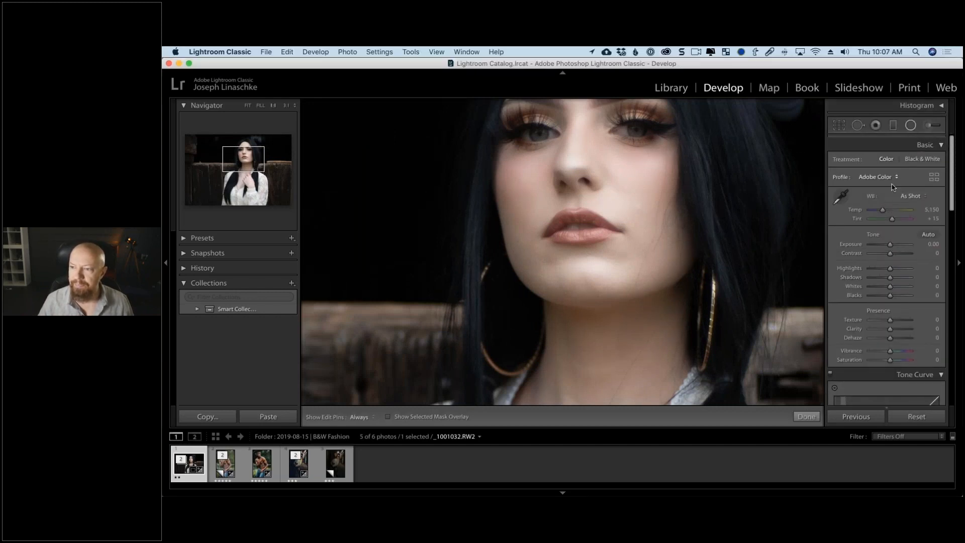
left_click(592, 164)
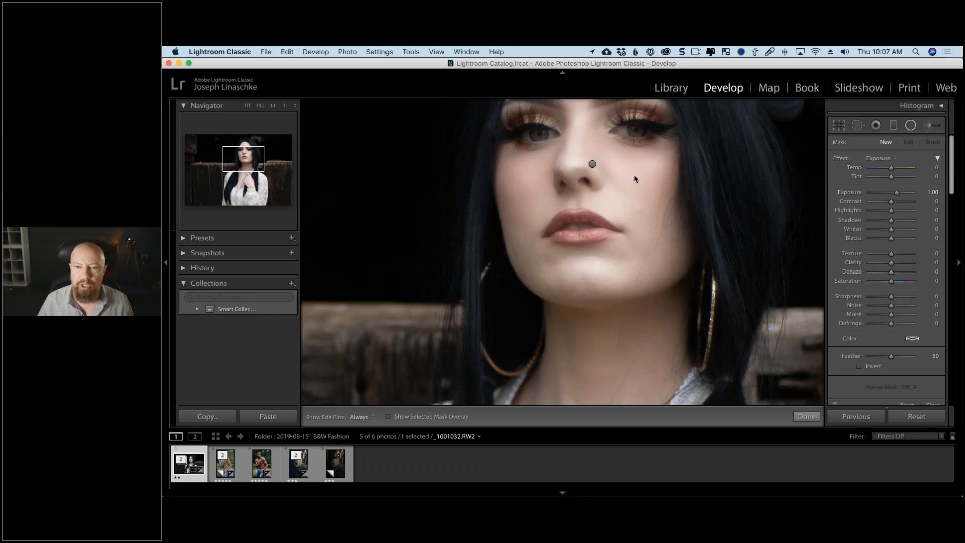
scroll(613, 206, "up", 3)
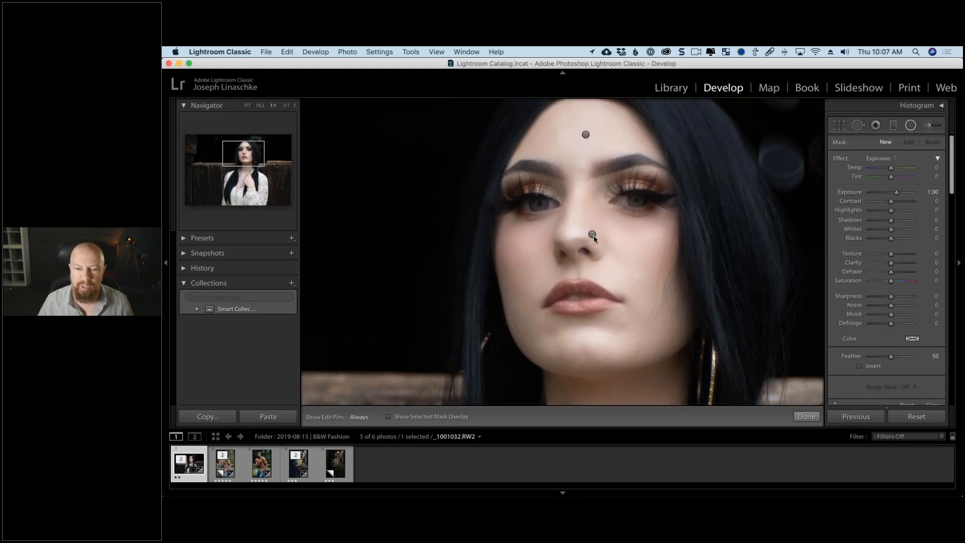
left_click(592, 234)
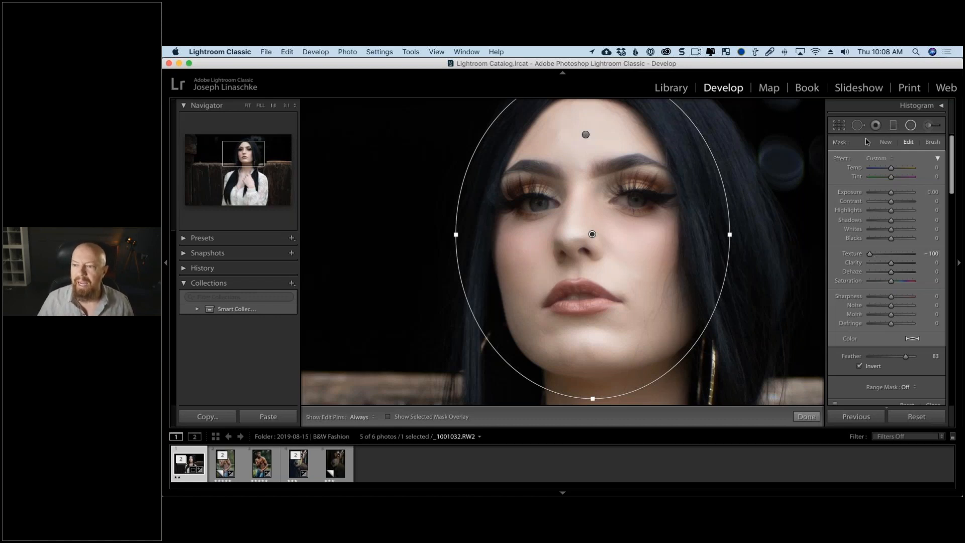
Step: Leave the Radial Filter adjustment and open the original _1001032.RW2 photo for editing in Adobe Photoshop CC 2019
left_click(910, 125)
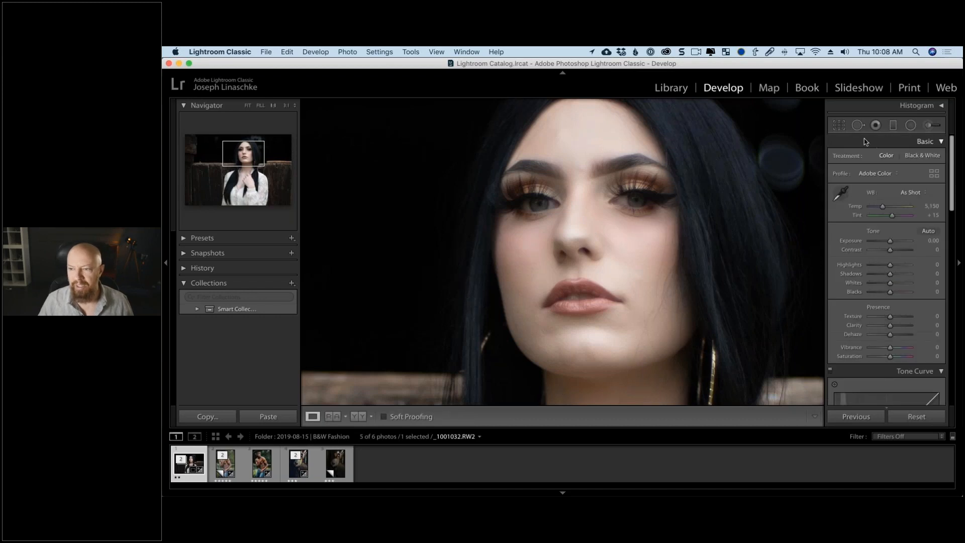
left_click(574, 254)
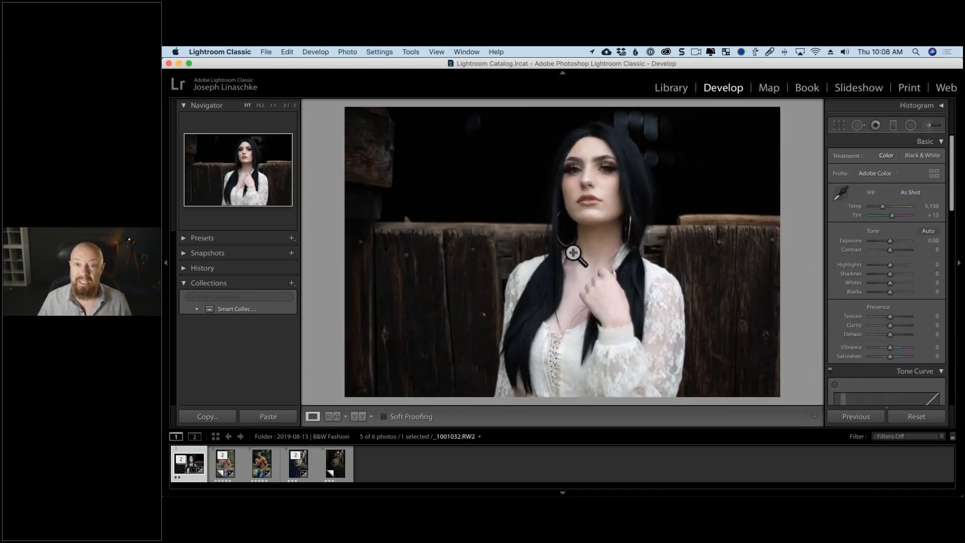
right_click(527, 218)
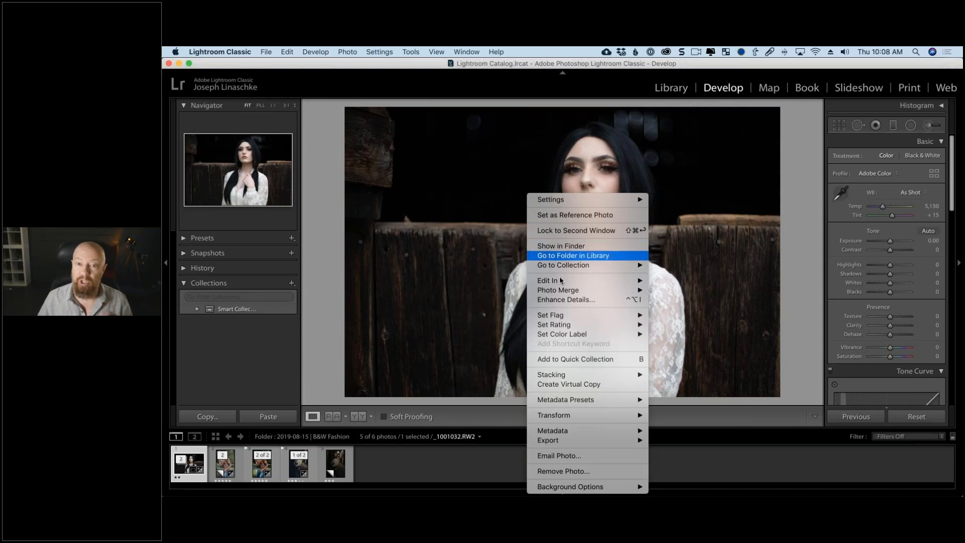
mouse_move(560, 282)
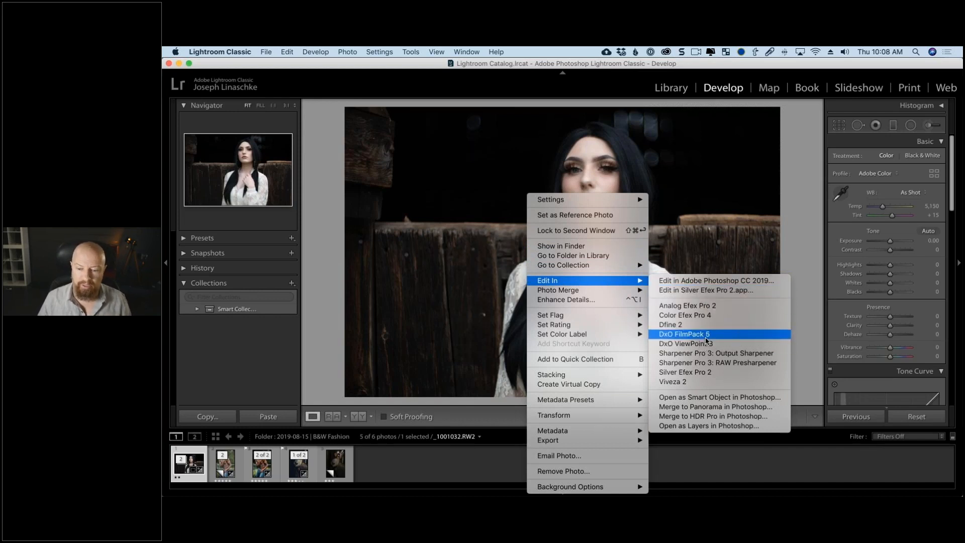
left_click(720, 401)
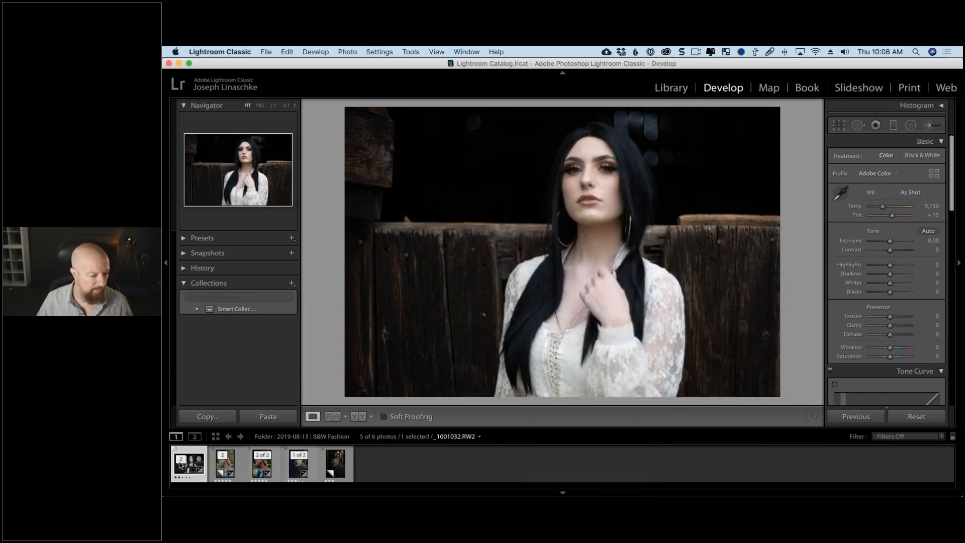
right_click(586, 216)
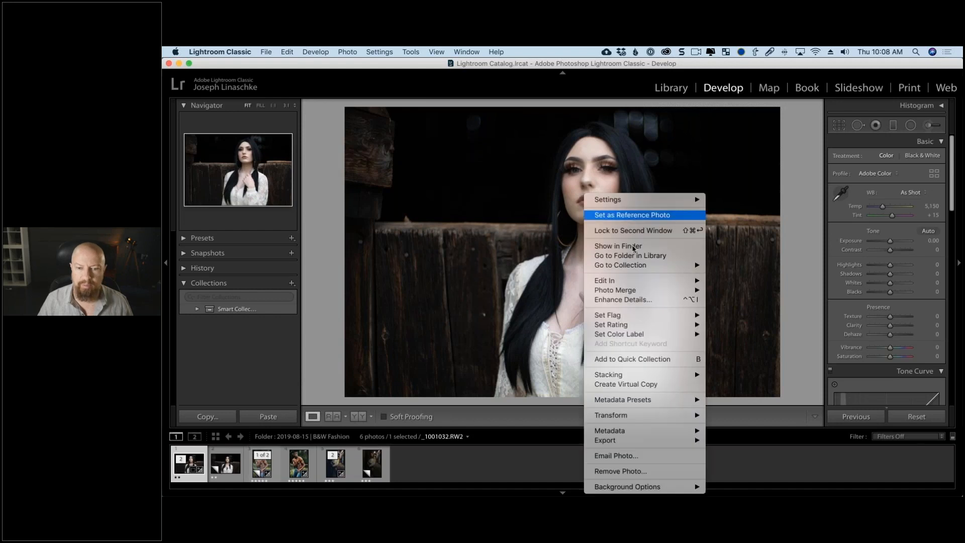
mouse_move(668, 280)
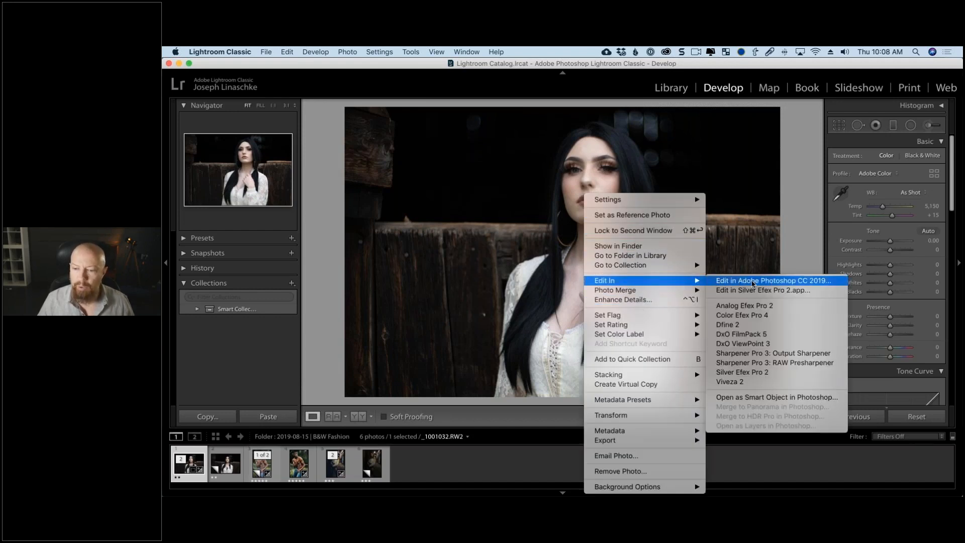
left_click(753, 281)
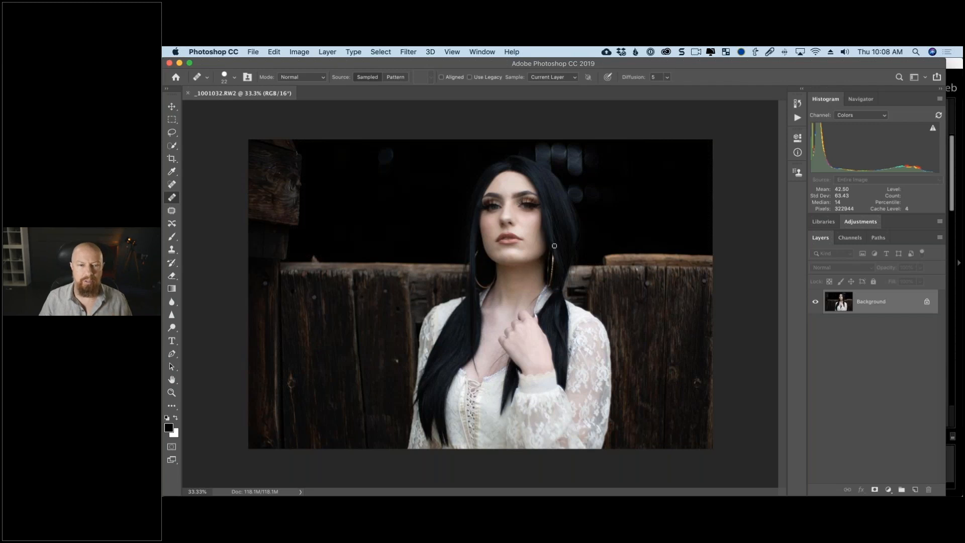
Step: Close the _1001032.RW2 document without saving changes and switch back to Lightroom Classic
key("super+w")
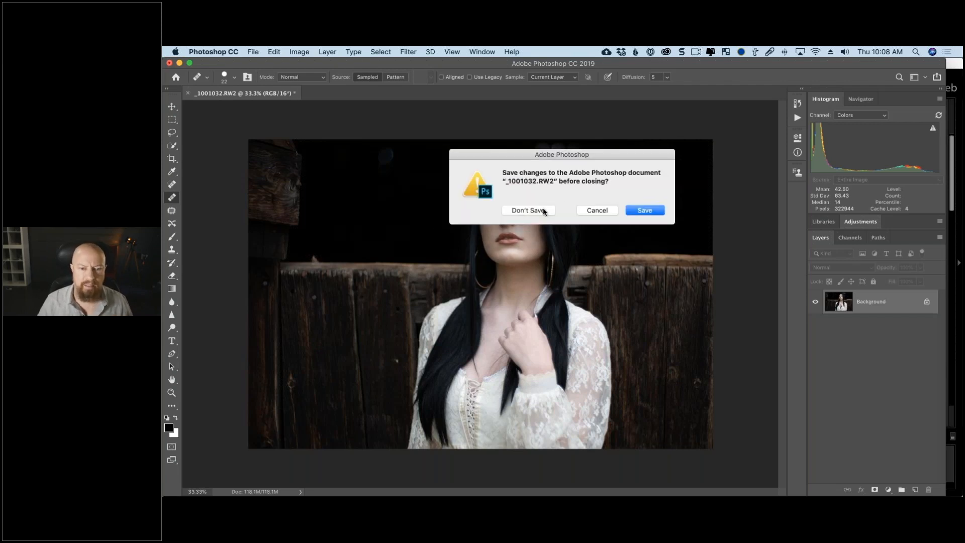
left_click(535, 211)
key("super+Tab")
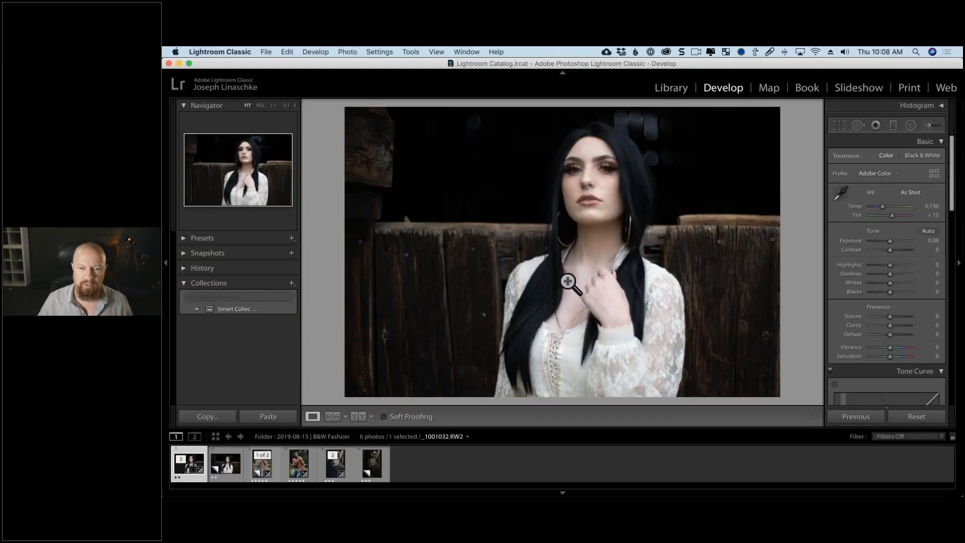
Step: Check virtual copy Copy 1, collapse its stack onto the original _1001032.RW2, and briefly open and close the original's crop settings
left_click(224, 467)
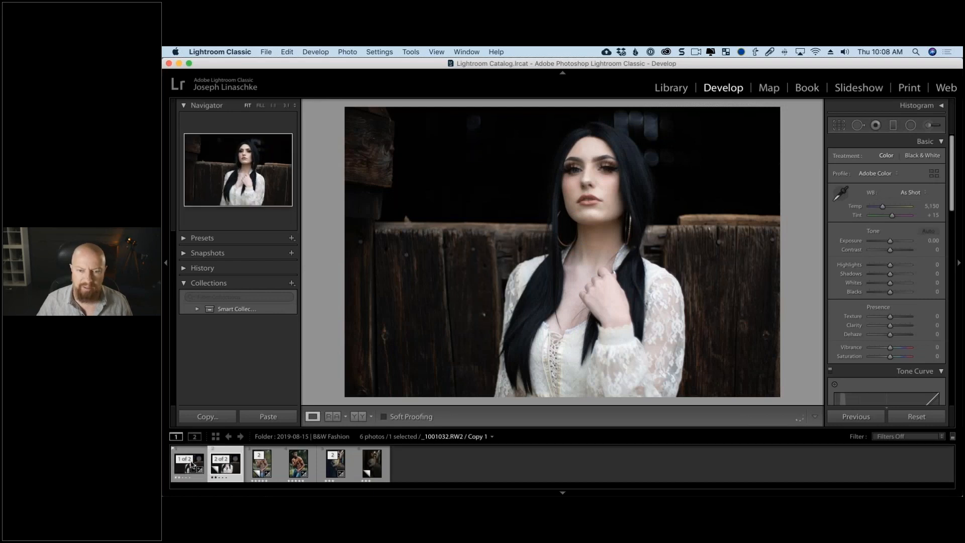
left_click(181, 459)
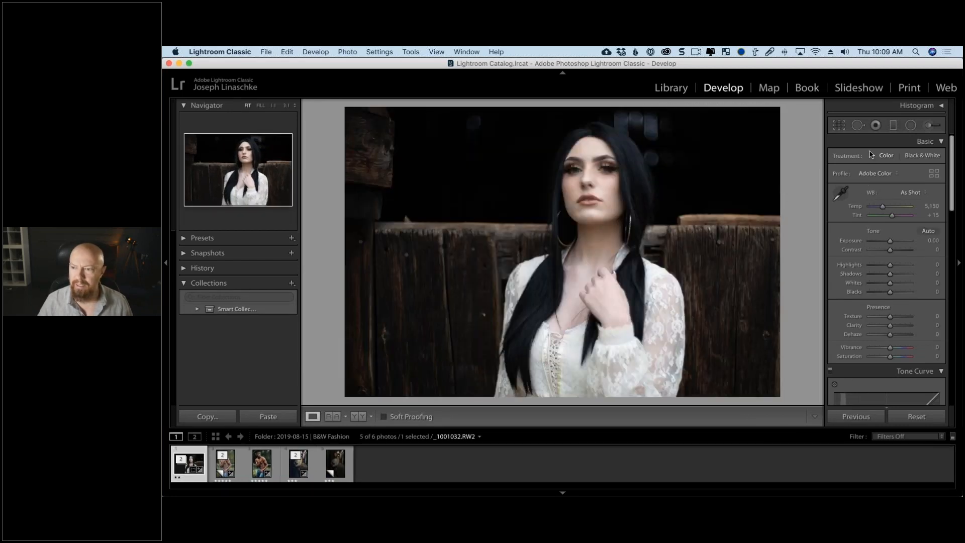
left_click(839, 125)
left_click(838, 126)
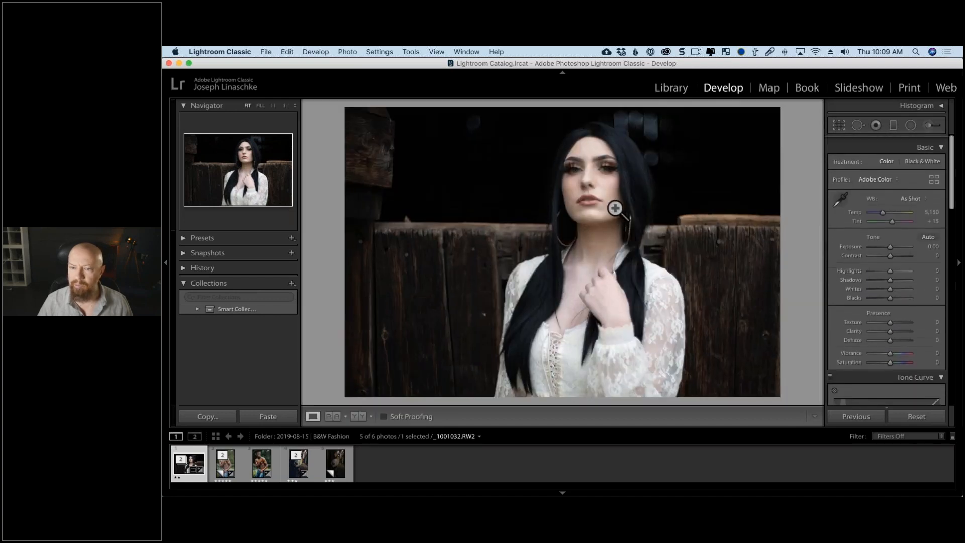
Step: Send the original _1001032.RW2 to Adobe Photoshop CC 2019 again from its collapsed stack
right_click(603, 196)
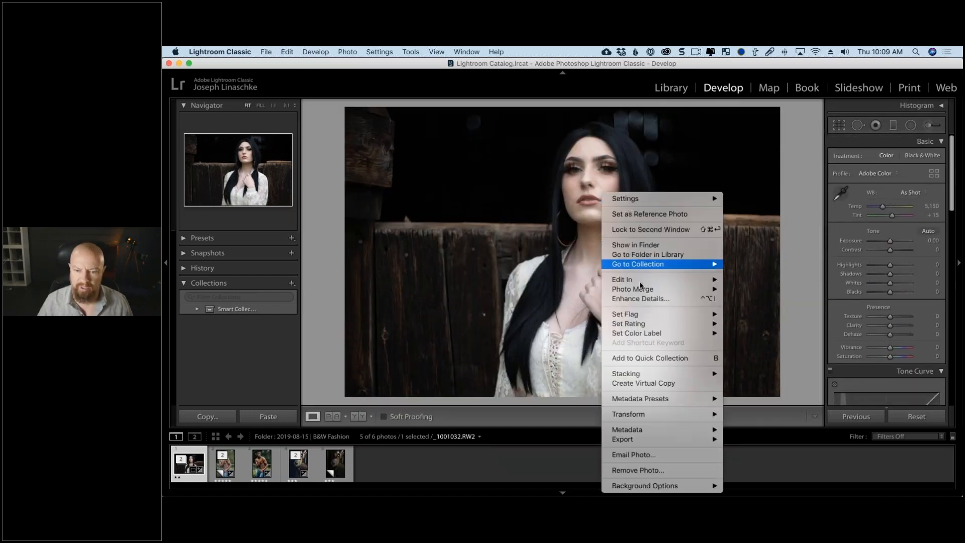
mouse_move(653, 279)
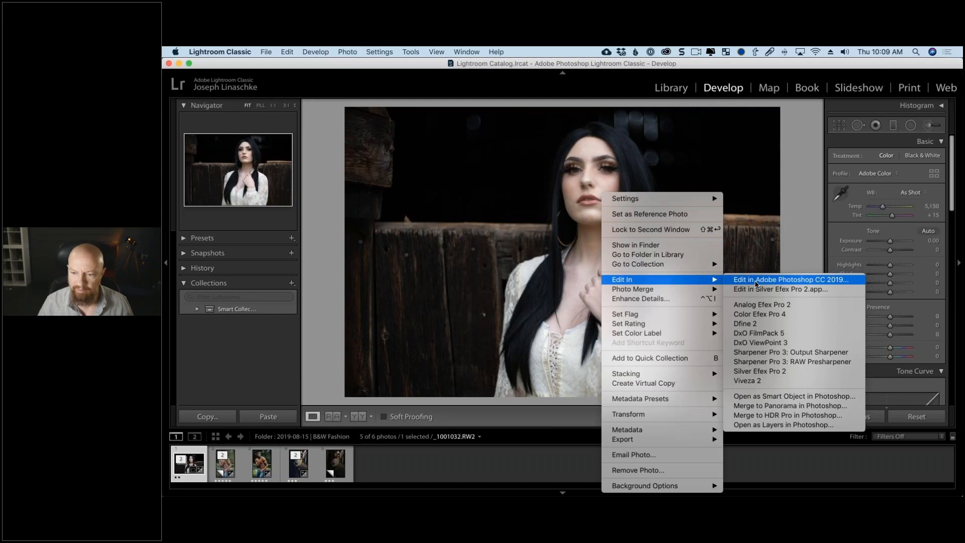
left_click(756, 281)
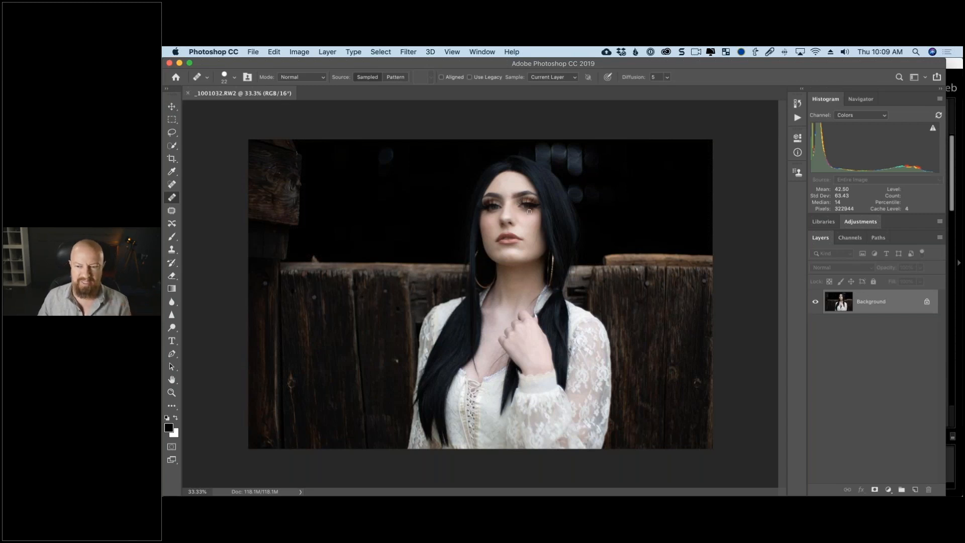
left_click(520, 210)
left_click(631, 211)
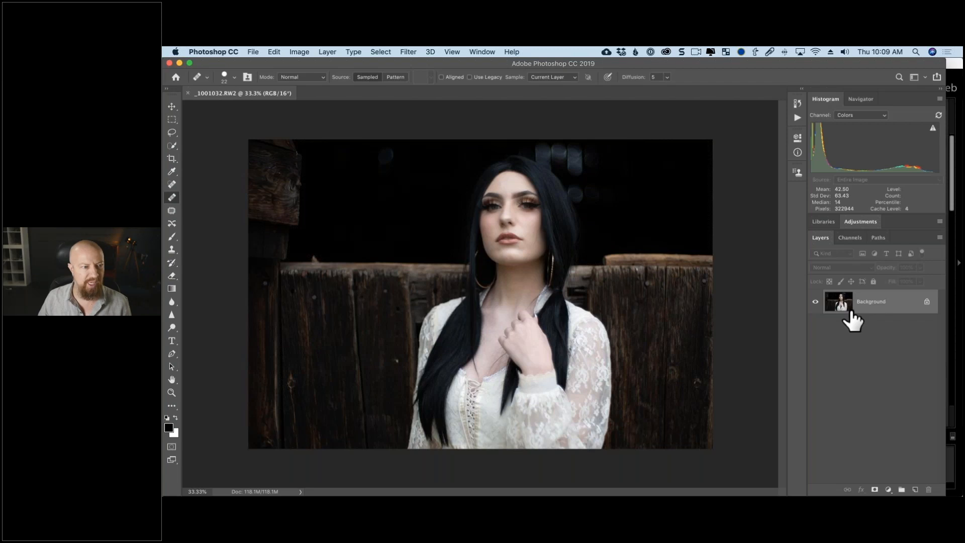
Step: Inspect the woman's face at 100% and open the Background layer's New Layer settings, cancelling without converting it
key("super+1")
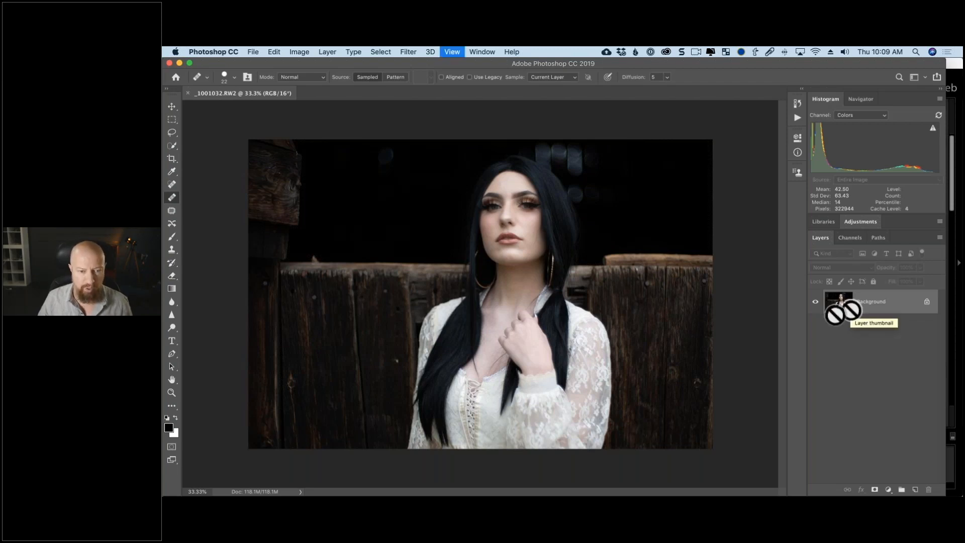
left_click_drag(596, 318, 579, 370)
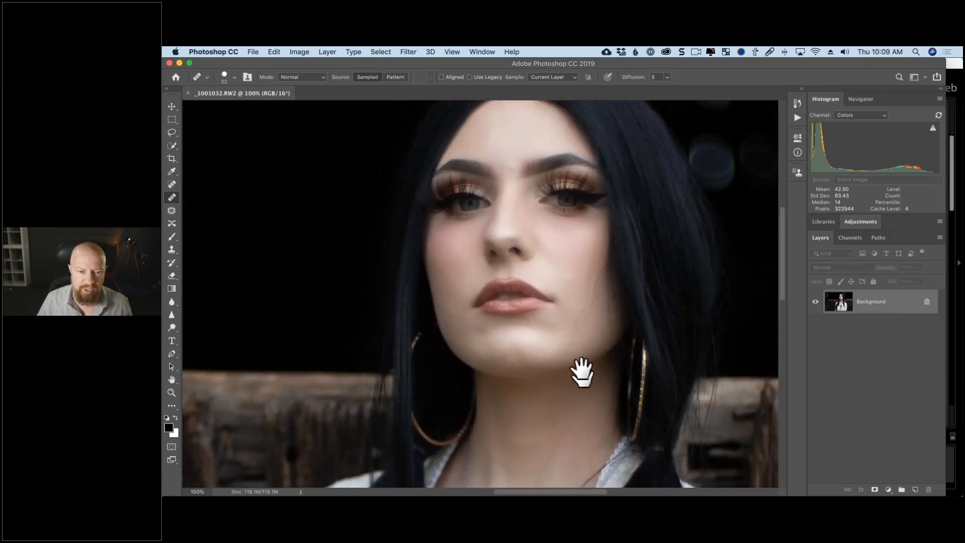
double_click(839, 308)
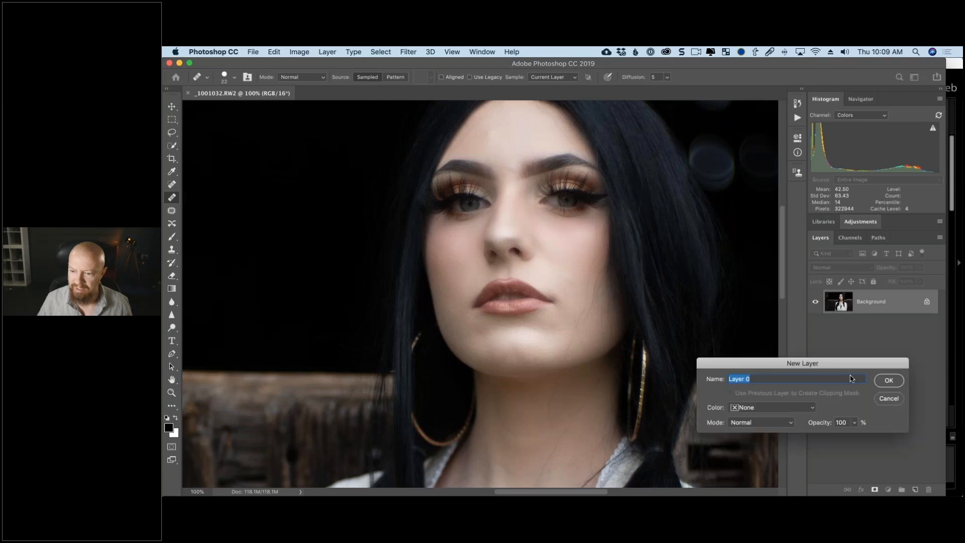
left_click(889, 399)
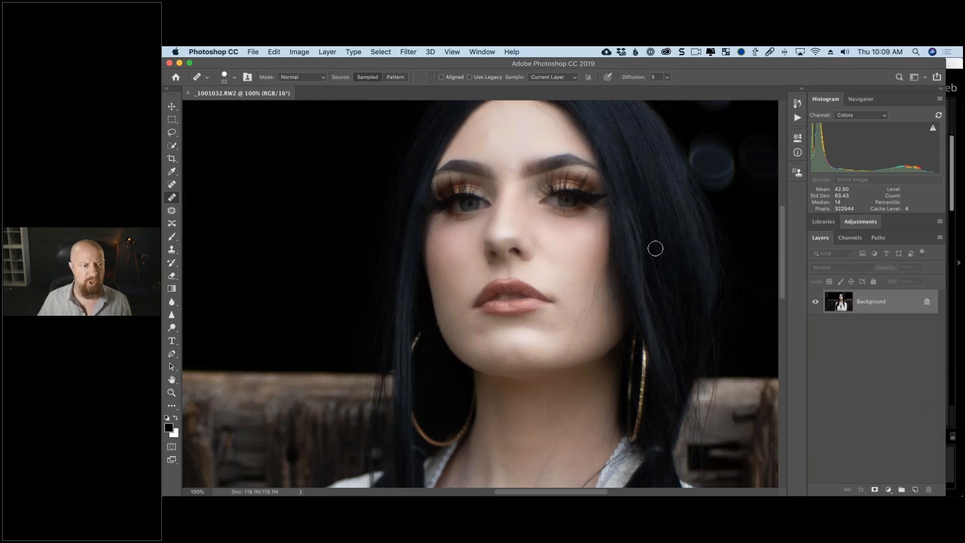
Step: Close the Photoshop document, discarding its changes, and return to Lightroom Classic
key("super+s")
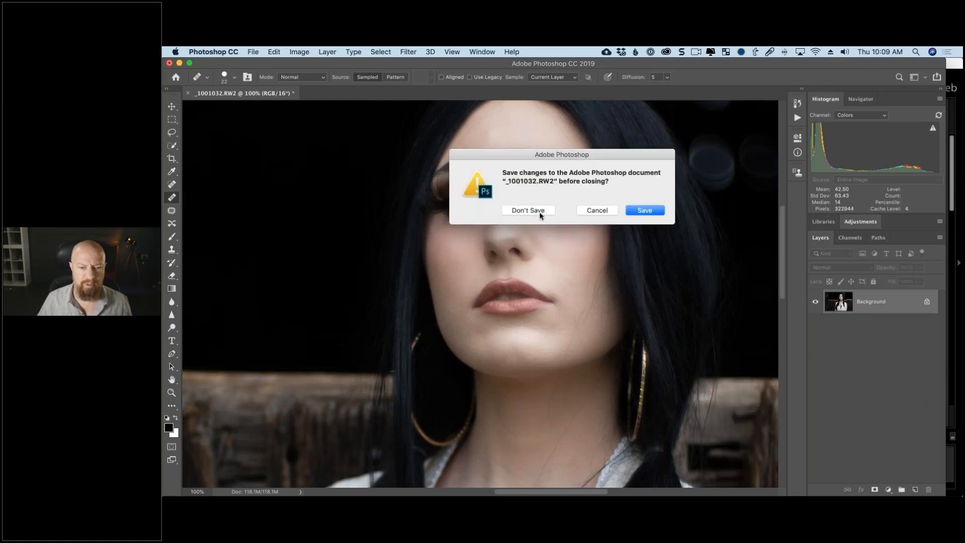
left_click(541, 214)
key("super+Tab")
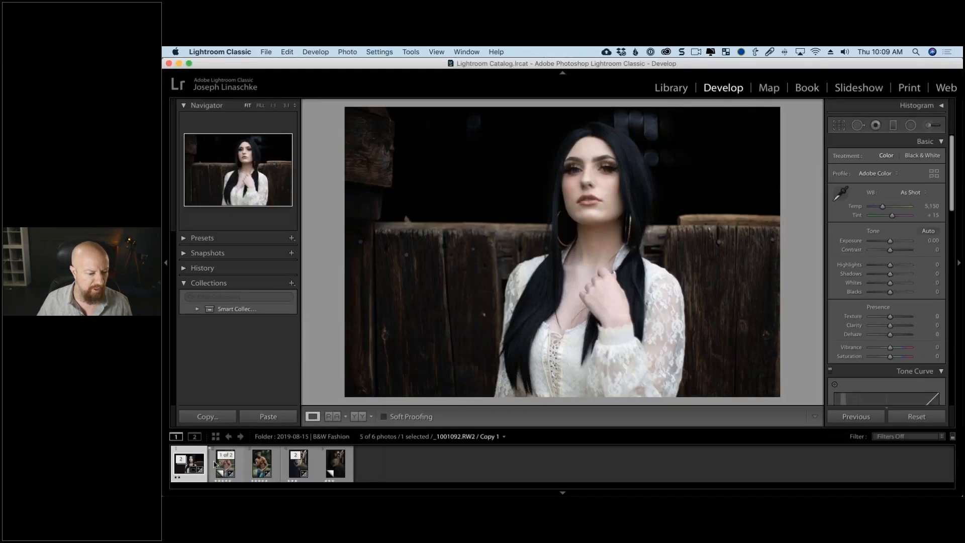
Step: Compare virtual copy Copy 1 with the original _1001032.RW2 in the Library, and check the original's crop and straighten overlay
left_click(234, 467)
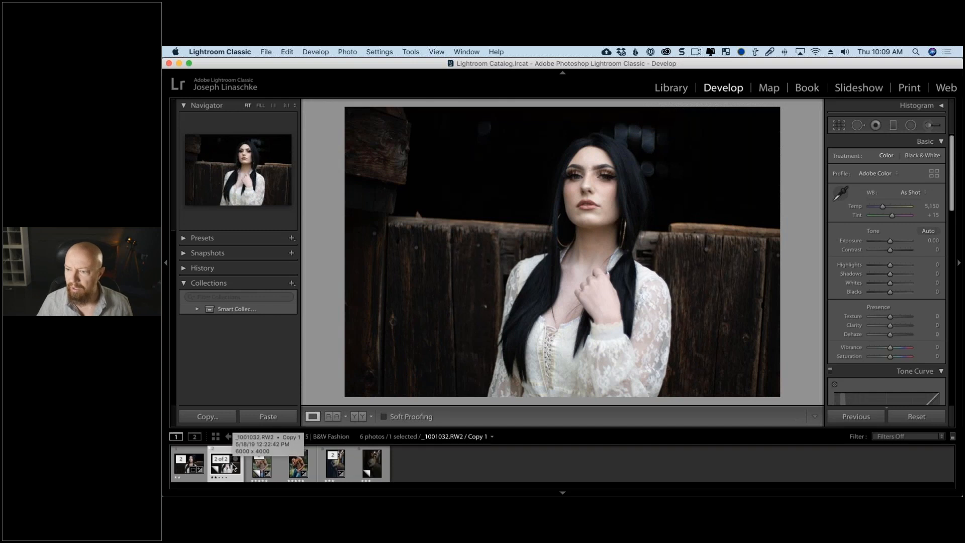
left_click(671, 88)
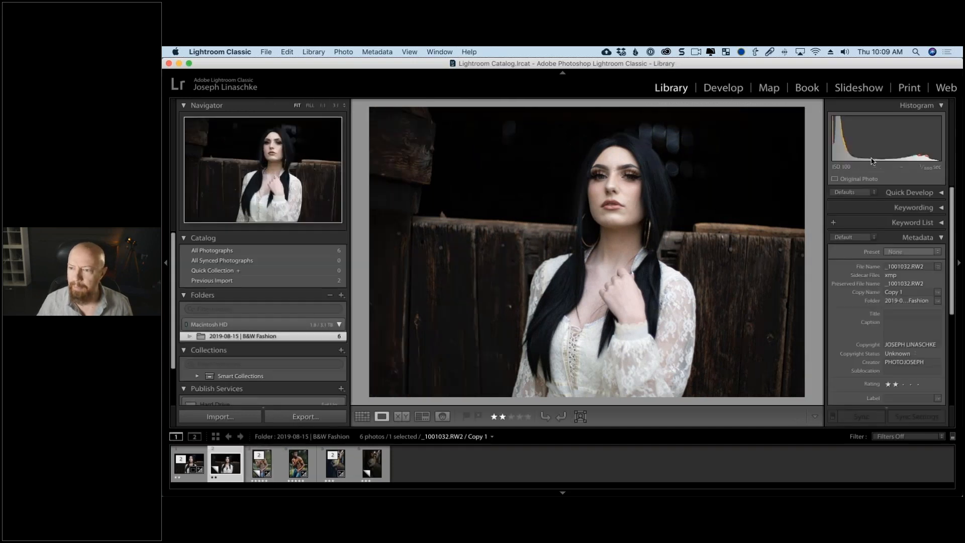
left_click(189, 472)
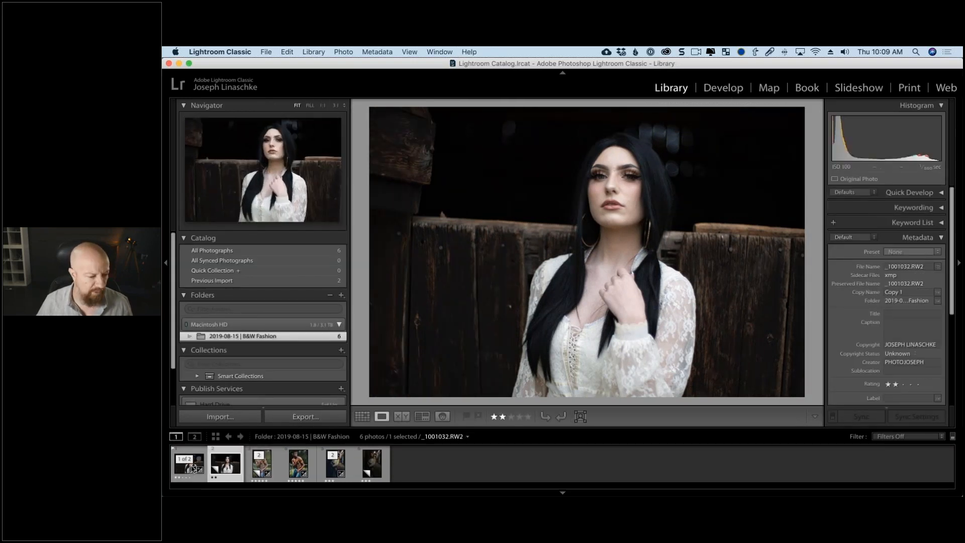
key("r")
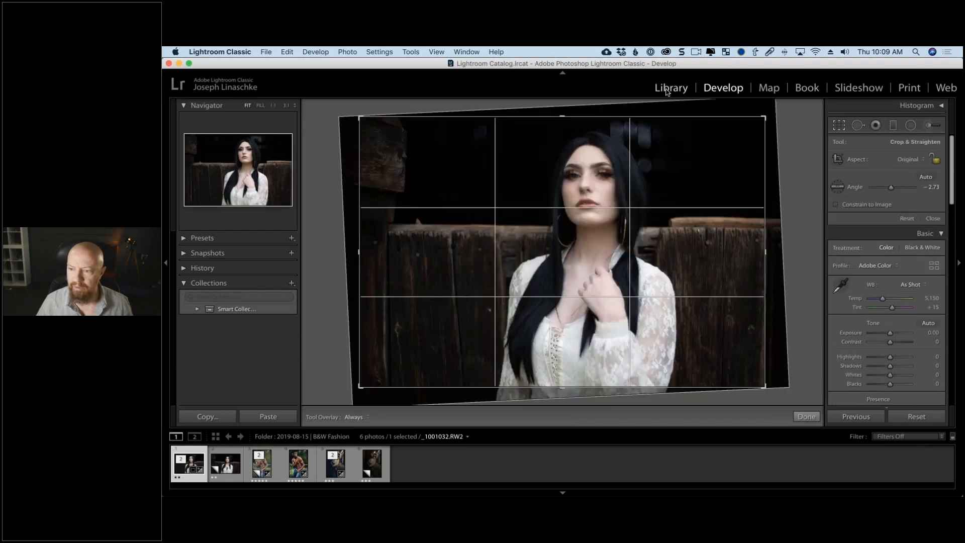
left_click(671, 88)
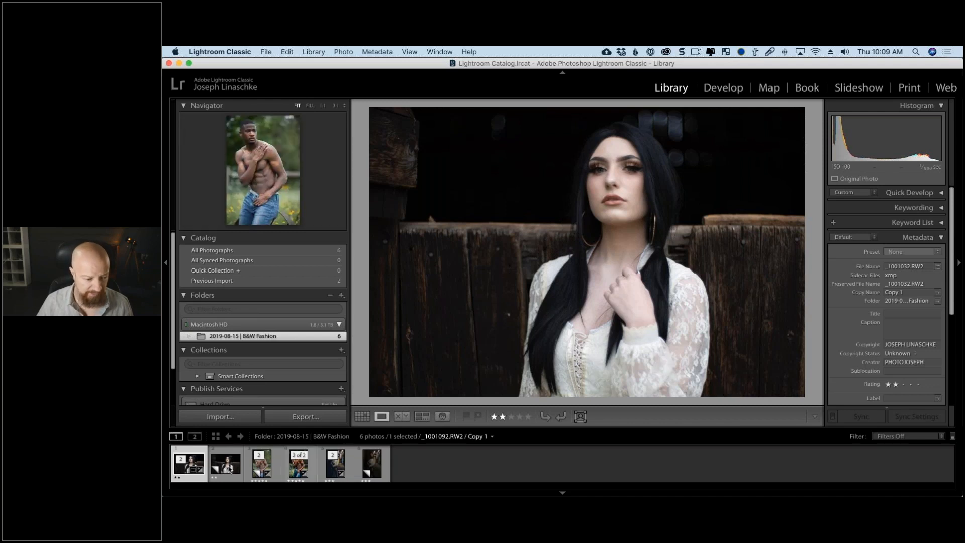
Step: Collapse the original portrait's stack, then quit and relaunch Lightroom Classic, skipping the catalog backup this time
left_click(187, 465)
left_click(187, 465)
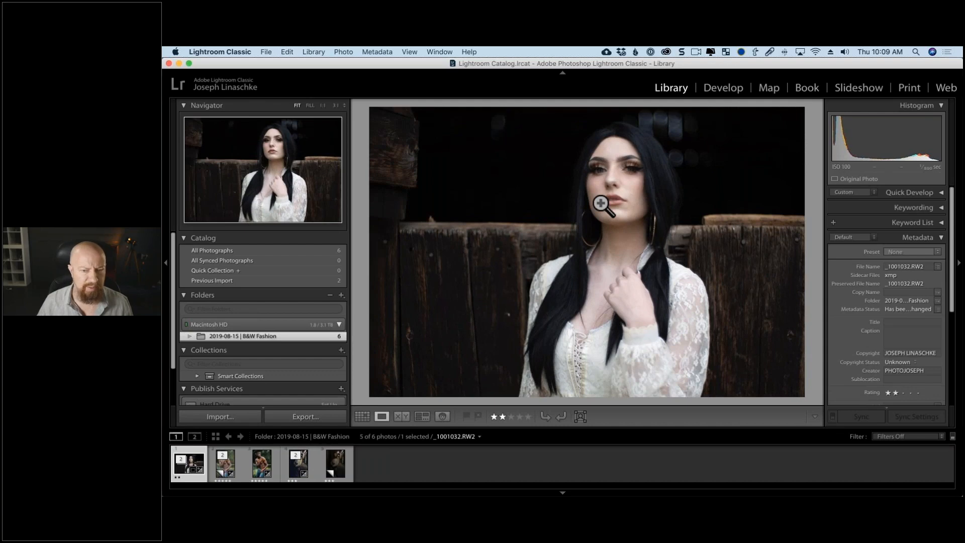
key("super+q")
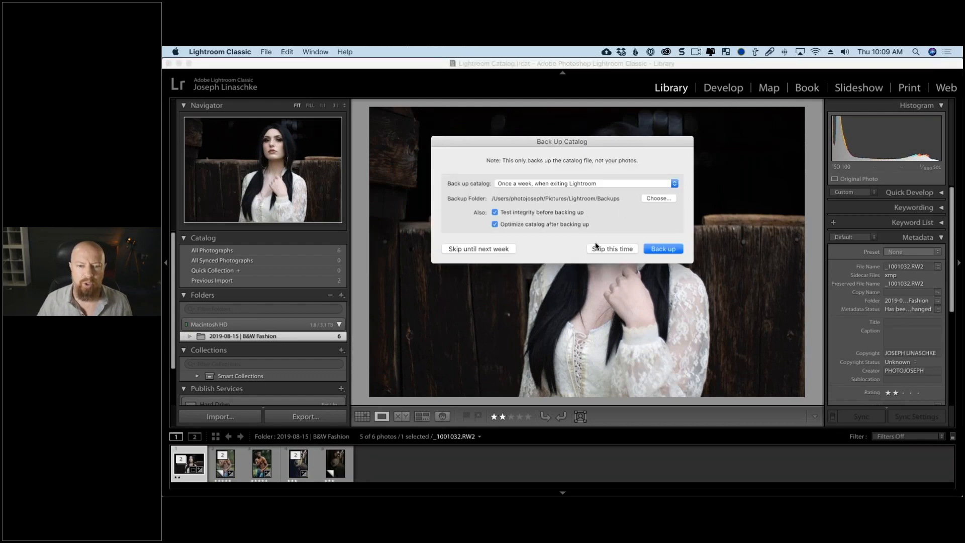
left_click(611, 249)
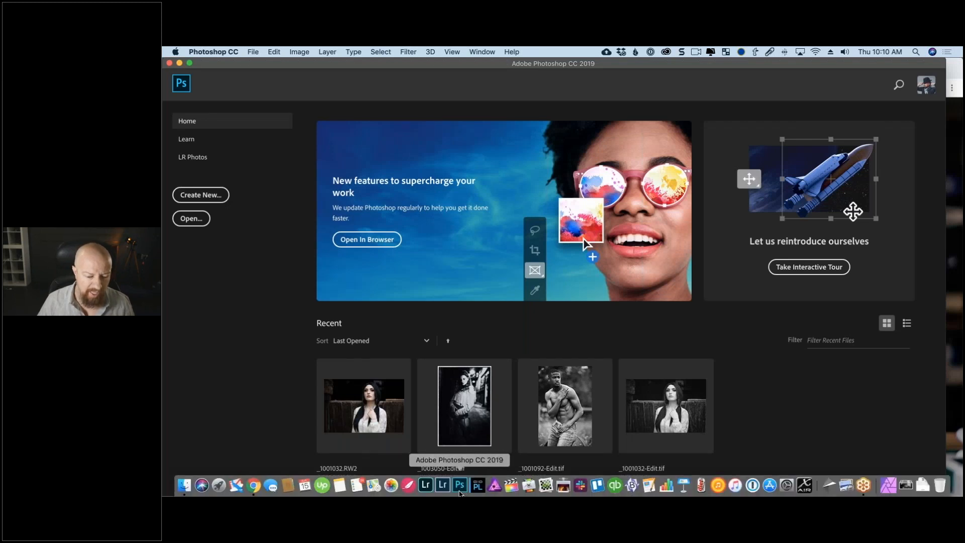
left_click(444, 486)
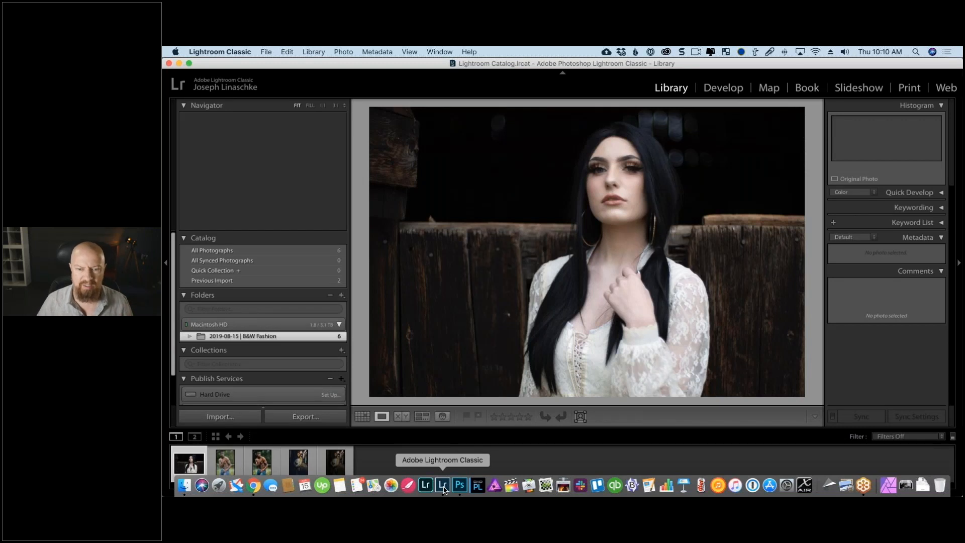
Step: Expand the portrait's stack, check Copy 1 against the original, and open the original _1001032.RW2 in the Develop module
left_click(180, 461)
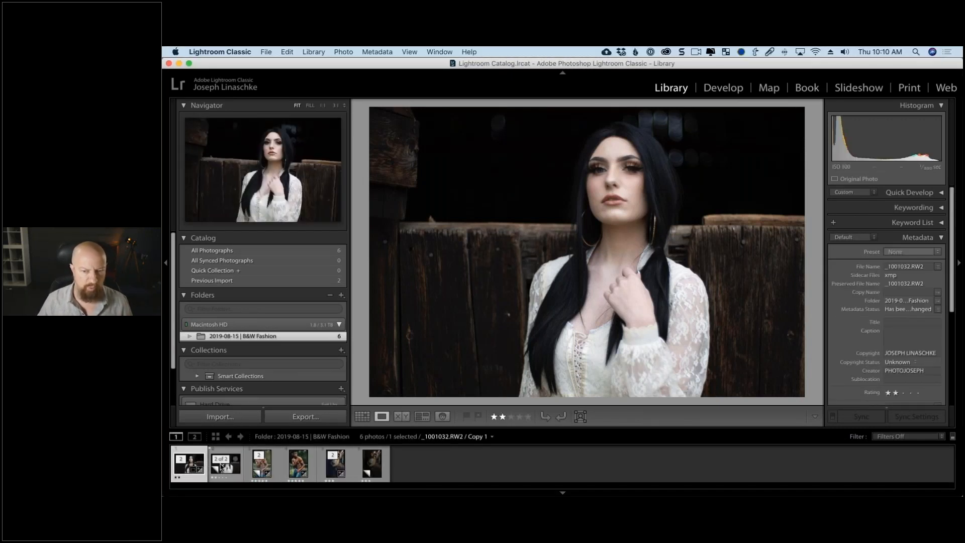
left_click(222, 466)
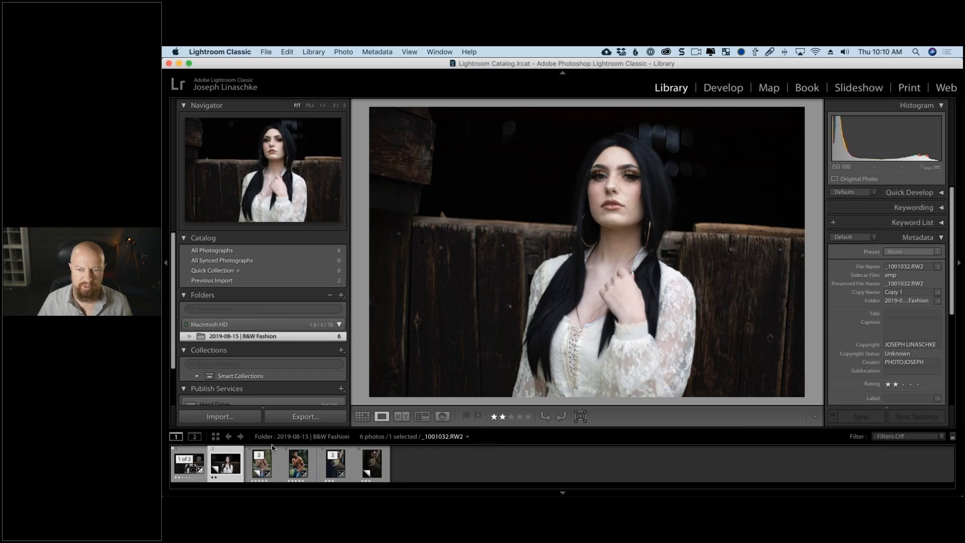
left_click(186, 471)
key("d")
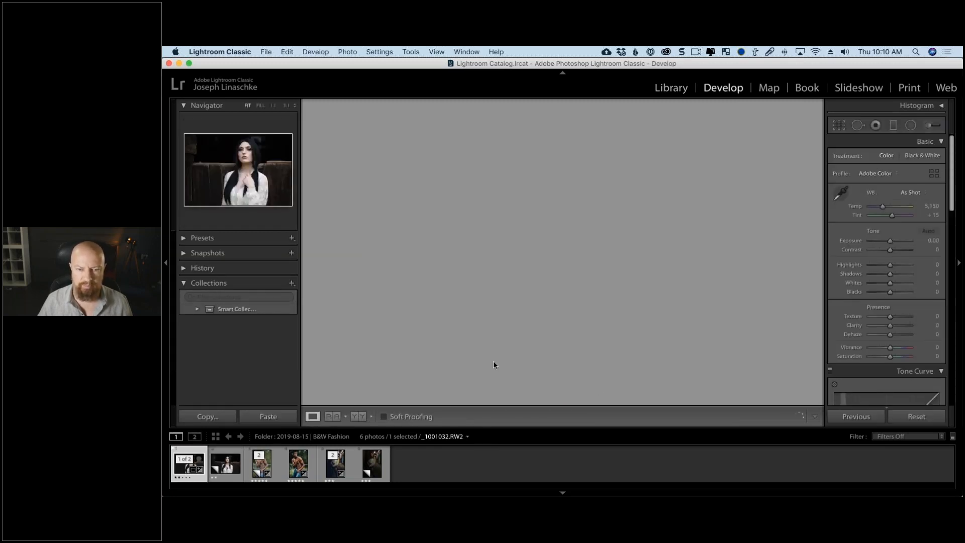
Step: Check the crop overlay on the original _1001032.RW2, then open the photo in Adobe Photoshop CC 2019
left_click(839, 125)
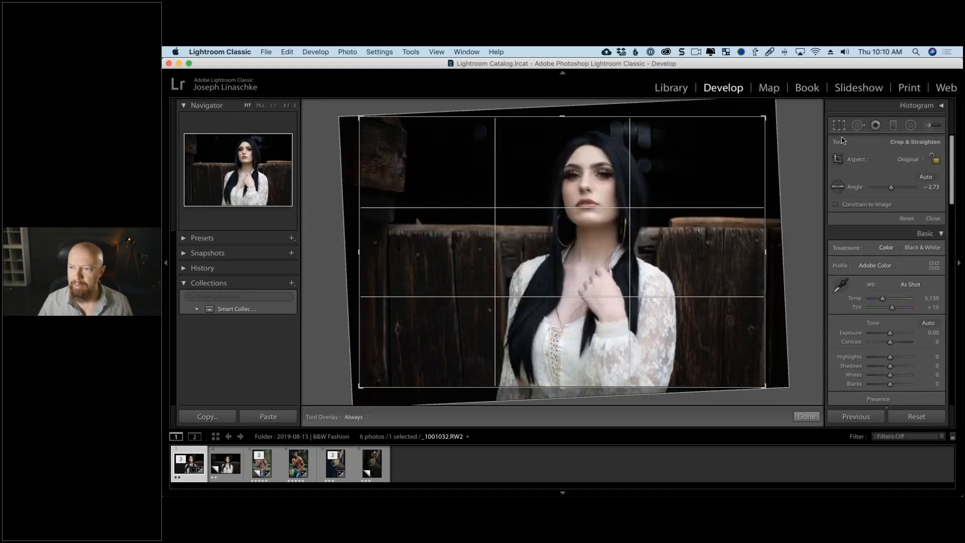
left_click(843, 127)
left_click(940, 108)
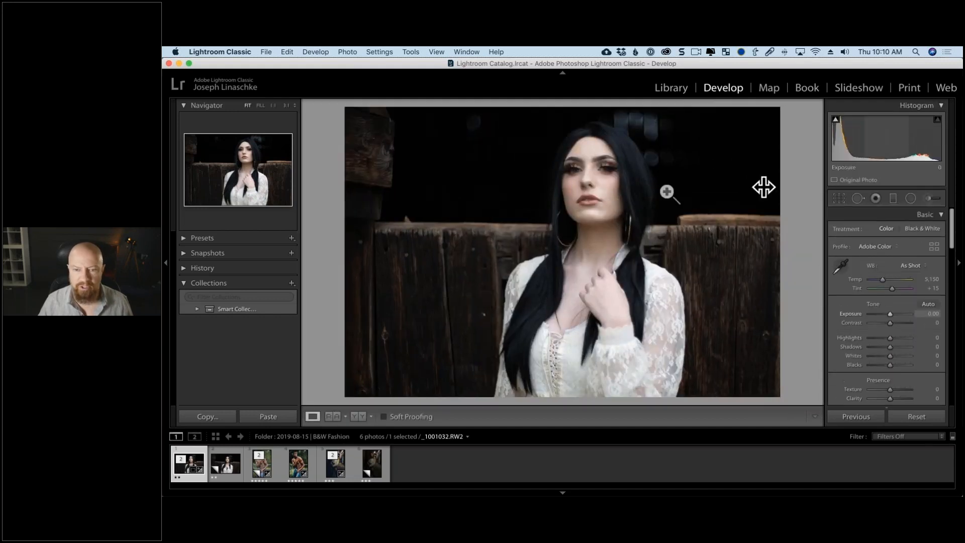
right_click(578, 183)
mouse_move(643, 270)
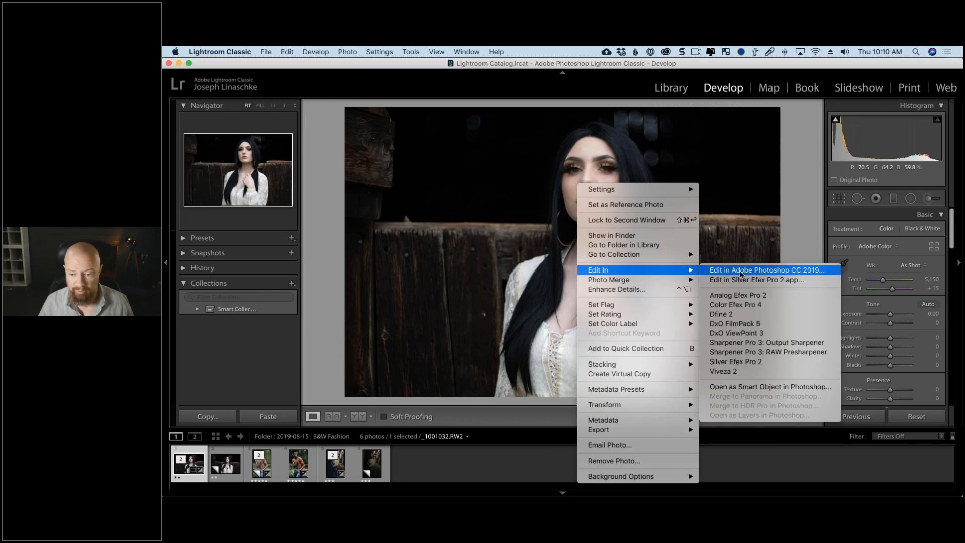
left_click(740, 272)
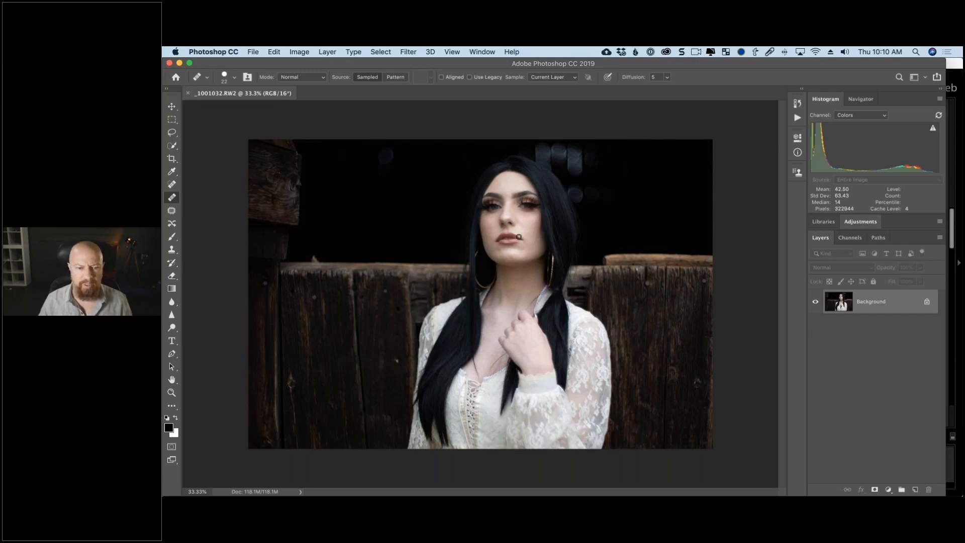
Step: Inspect the woman's face and skin at 100% and 200%, and check the document's colour mode and bit depth
key("super+1")
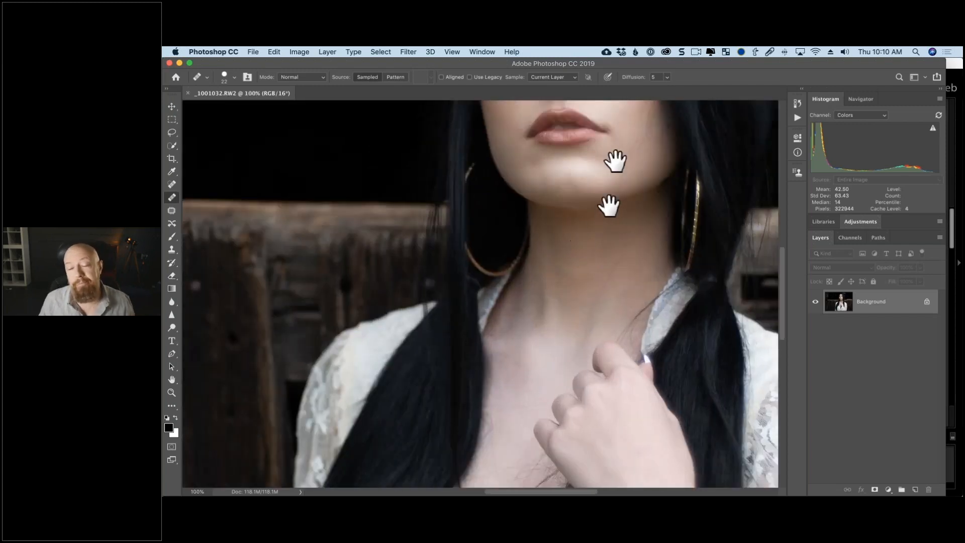
left_click_drag(613, 161, 522, 341)
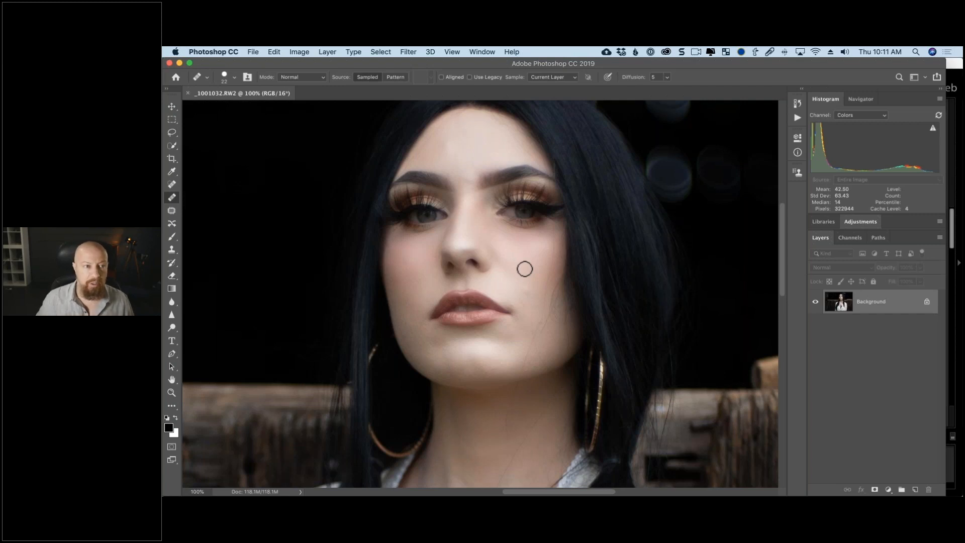
left_click(353, 50)
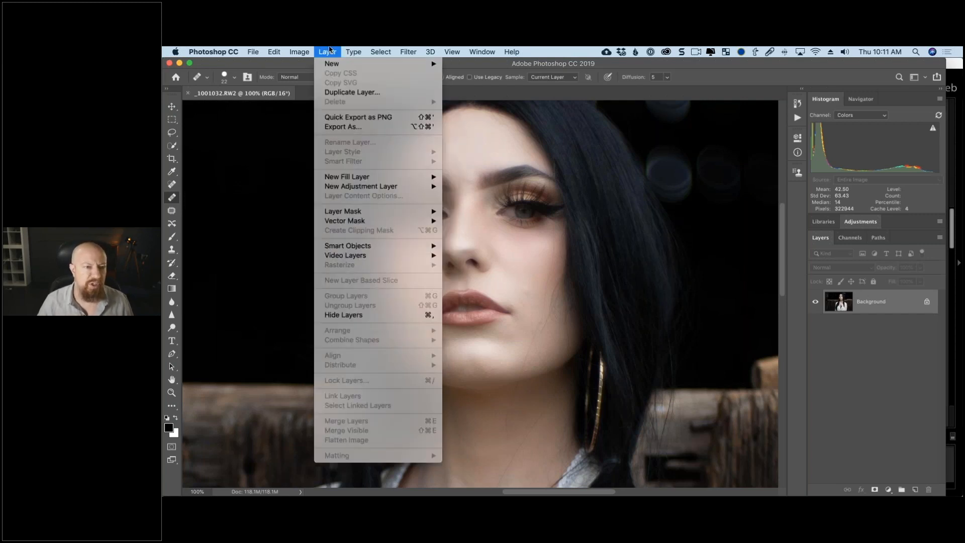
mouse_move(300, 52)
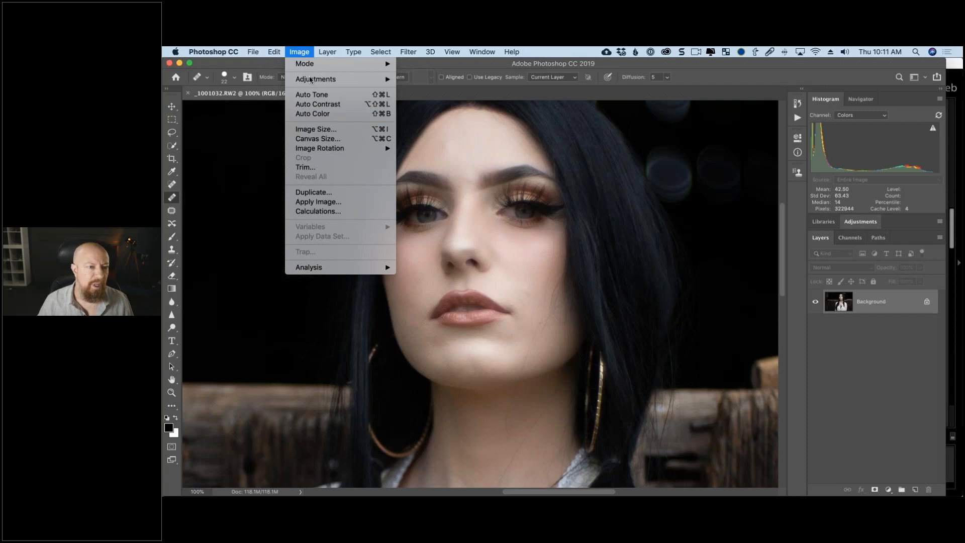
mouse_move(373, 63)
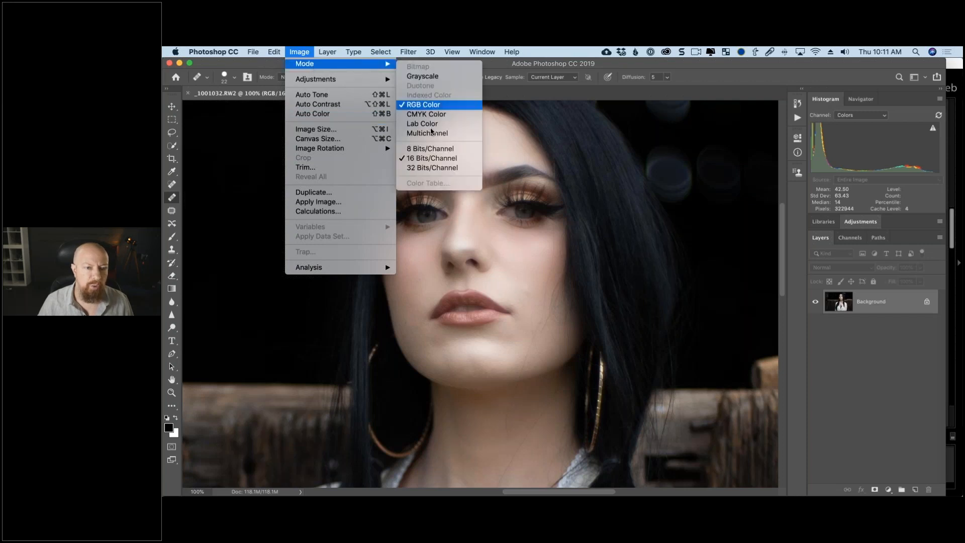
left_click(536, 157)
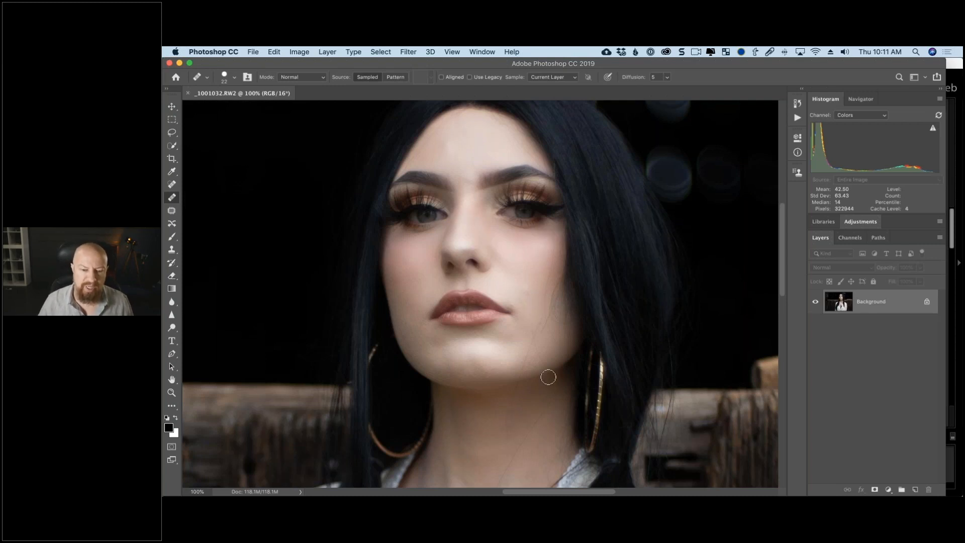
scroll(575, 319, "down", 5)
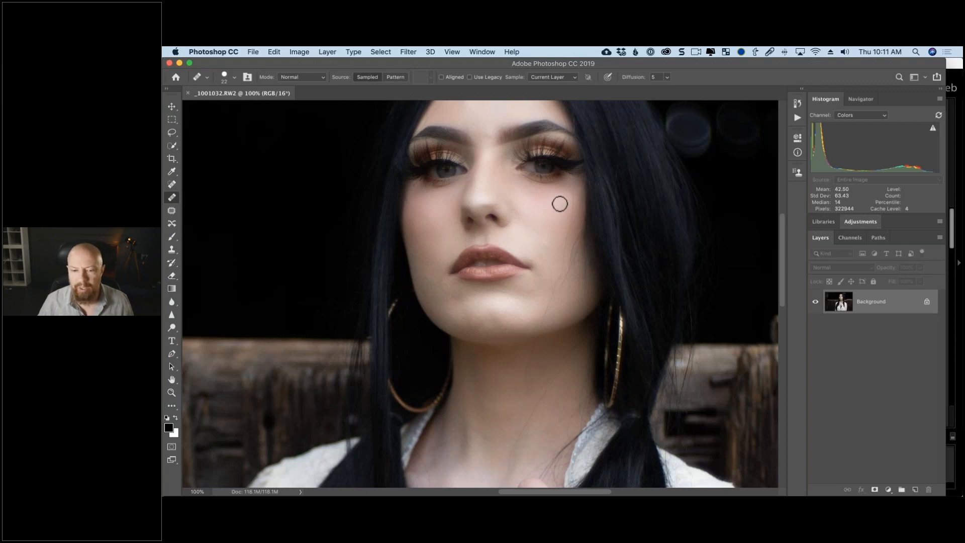
key("super+plus")
mouse_move(636, 116)
left_mouse_down()
mouse_move(552, 210)
mouse_move(566, 197)
left_mouse_up()
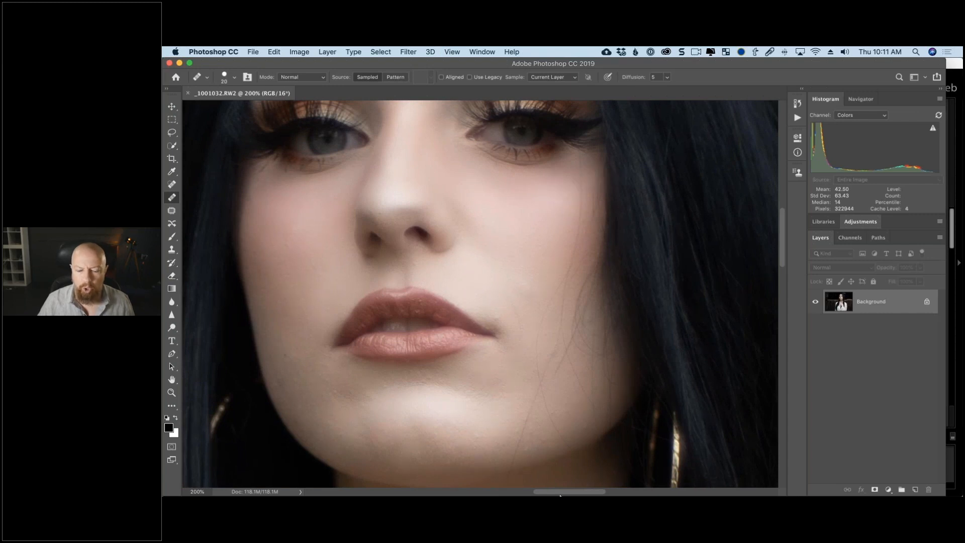
Step: Reduce the cursor size to Normal in the Accessibility display settings of System Preferences, then return to Photoshop
mouse_move(648, 480)
left_click(786, 484)
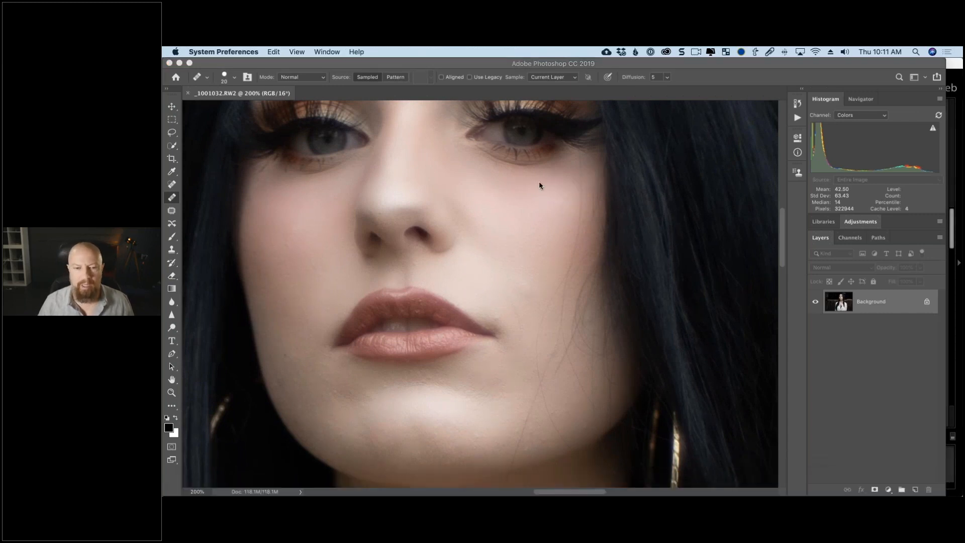
left_click(632, 288)
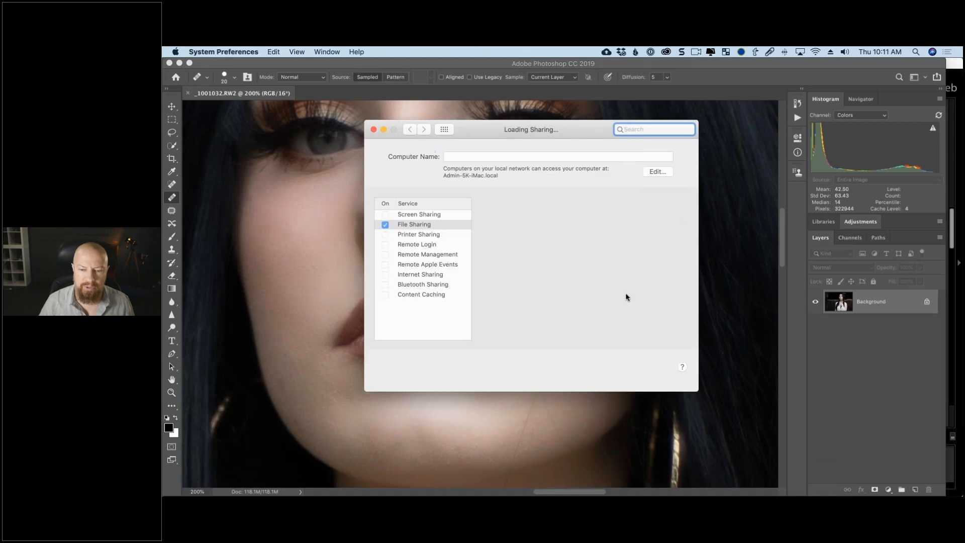
left_click(445, 131)
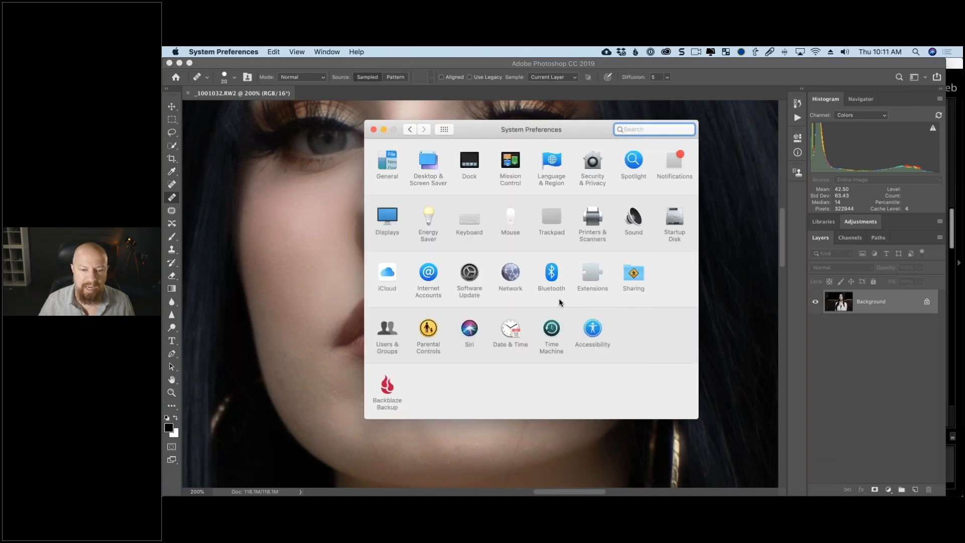
left_click(591, 333)
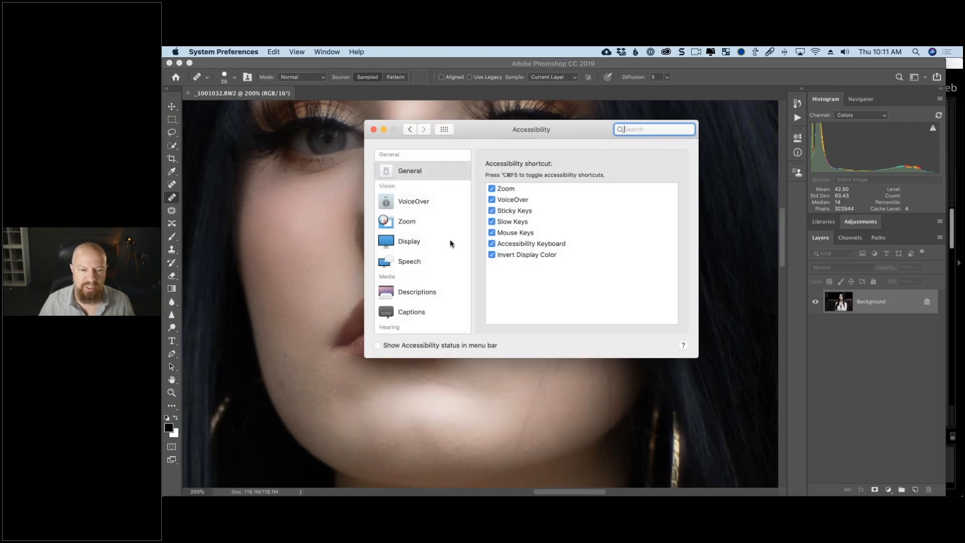
left_click(419, 240)
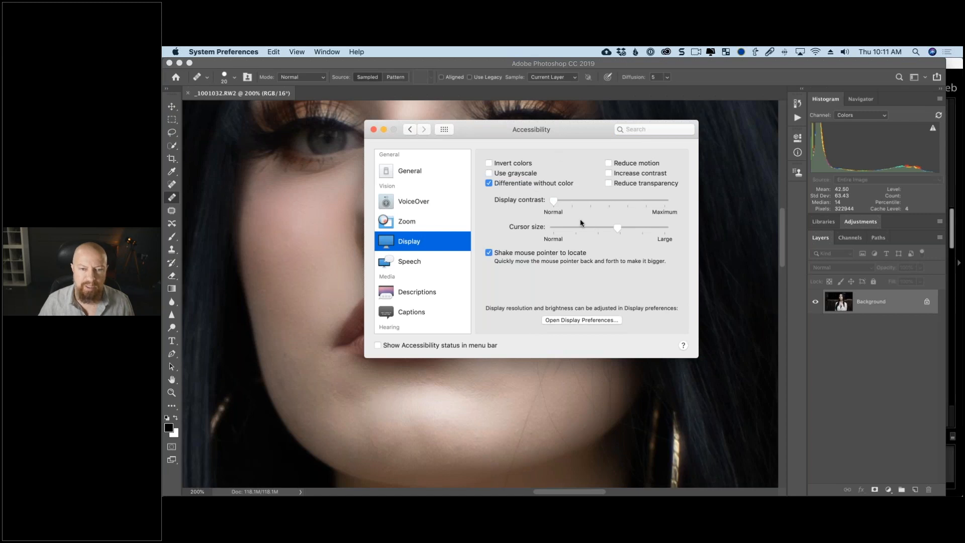
left_click(513, 193)
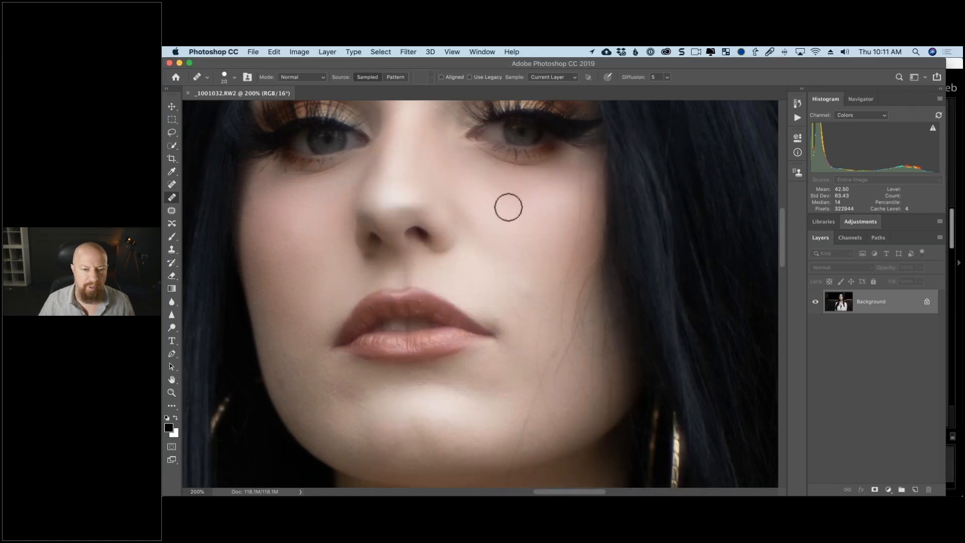
left_click_drag(508, 206, 509, 210)
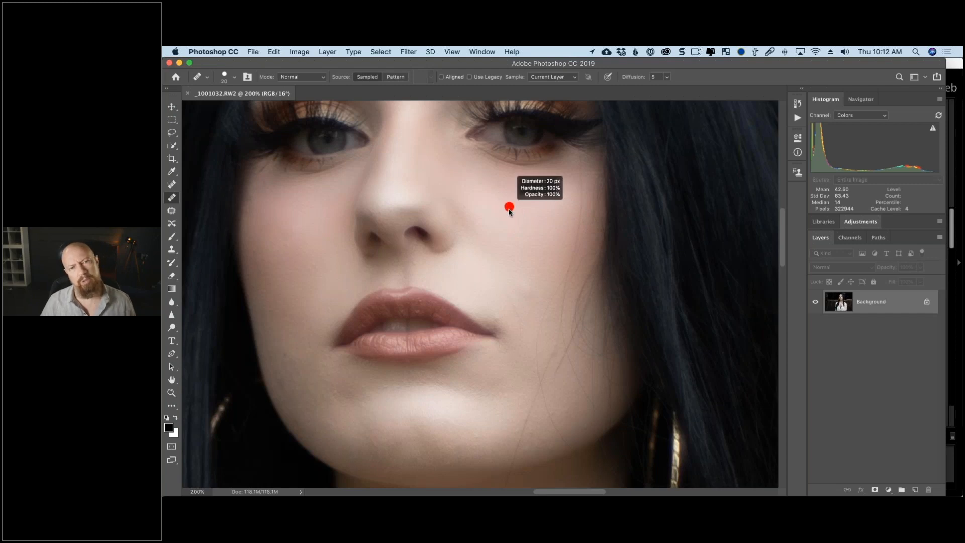
key("super+Tab")
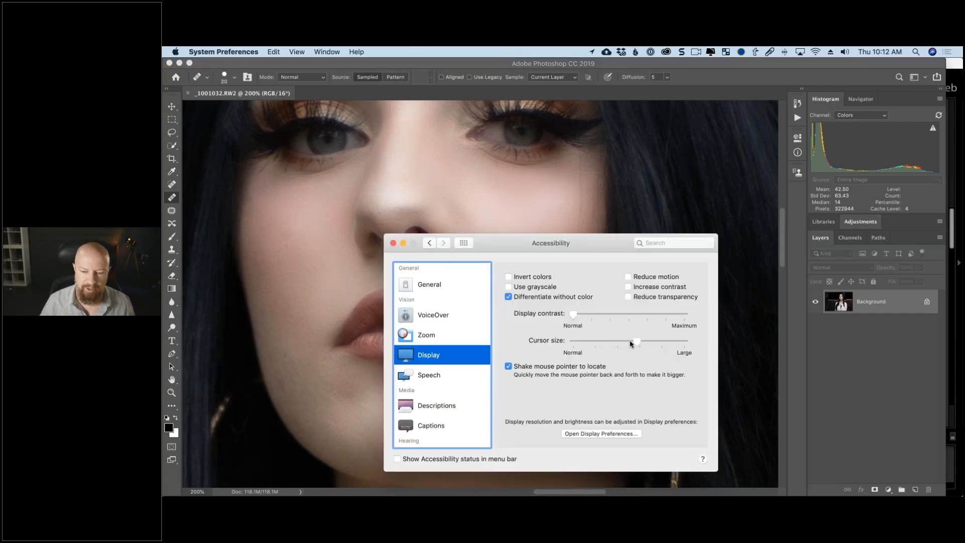
left_click_drag(632, 343, 566, 340)
left_click(526, 193)
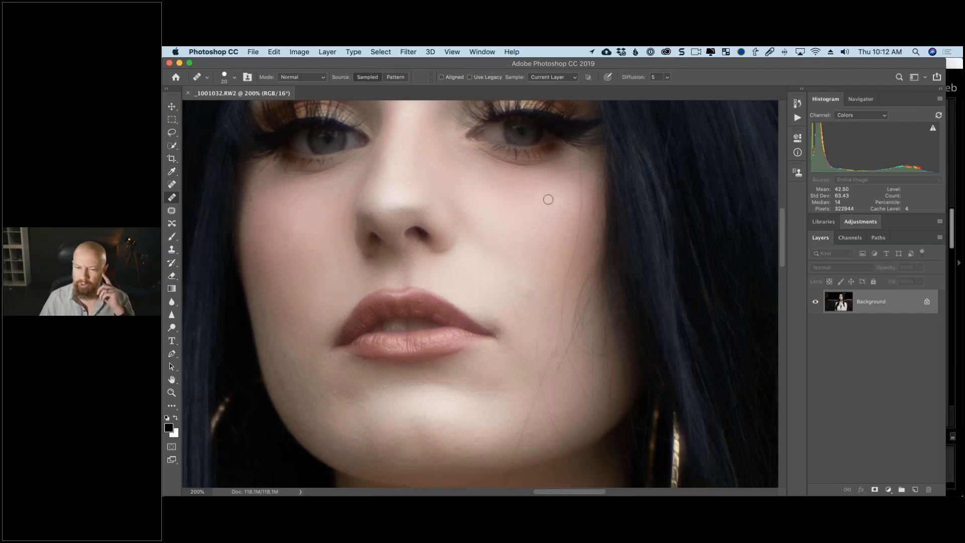
Step: Heal the stray hairs and marks on the cheek beside the mouth and down to the jaw with the 20 px Healing Brush
left_click(563, 178)
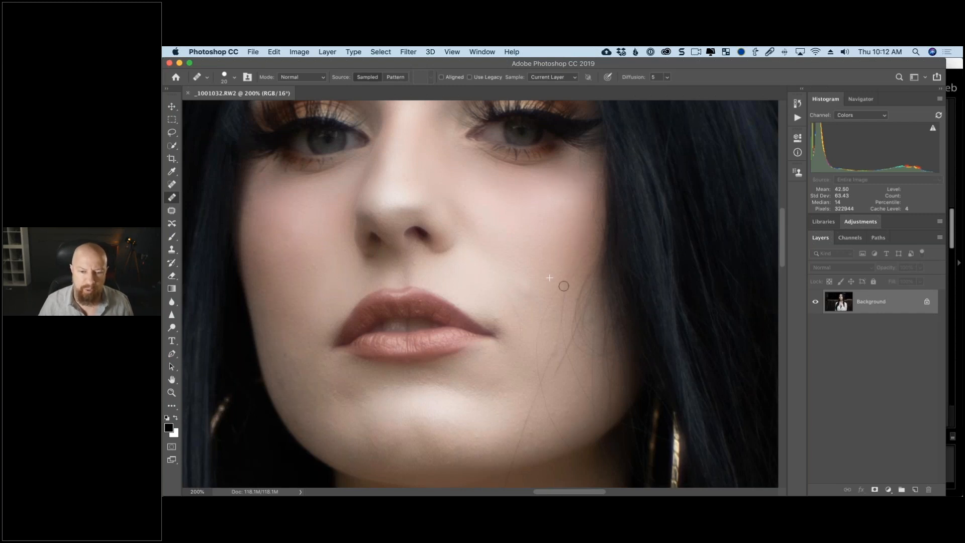
left_click(545, 308)
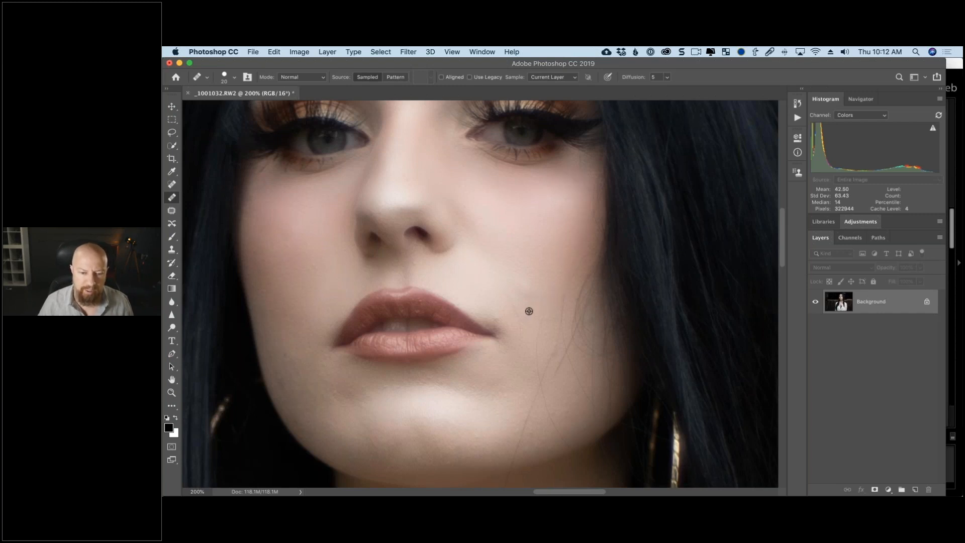
left_click(541, 313)
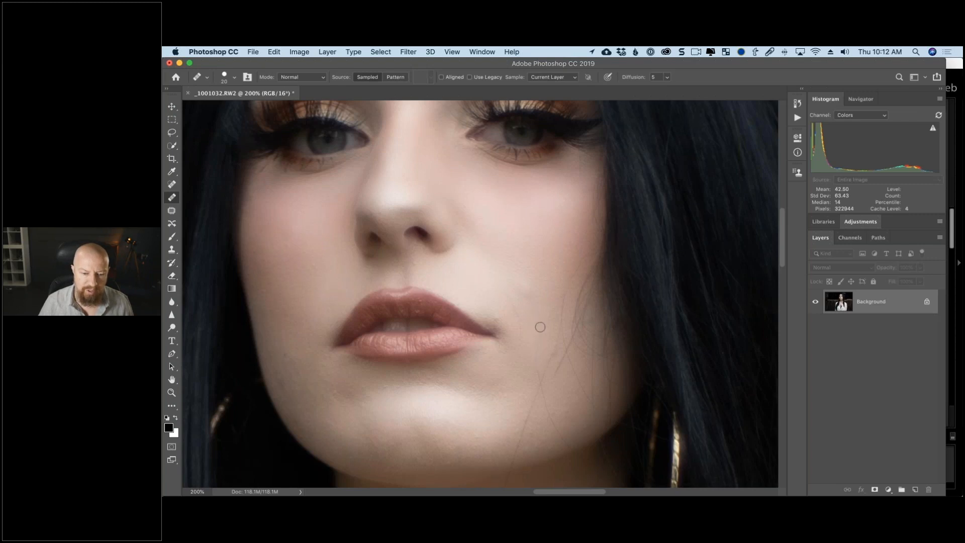
left_click(547, 312)
left_click(534, 384)
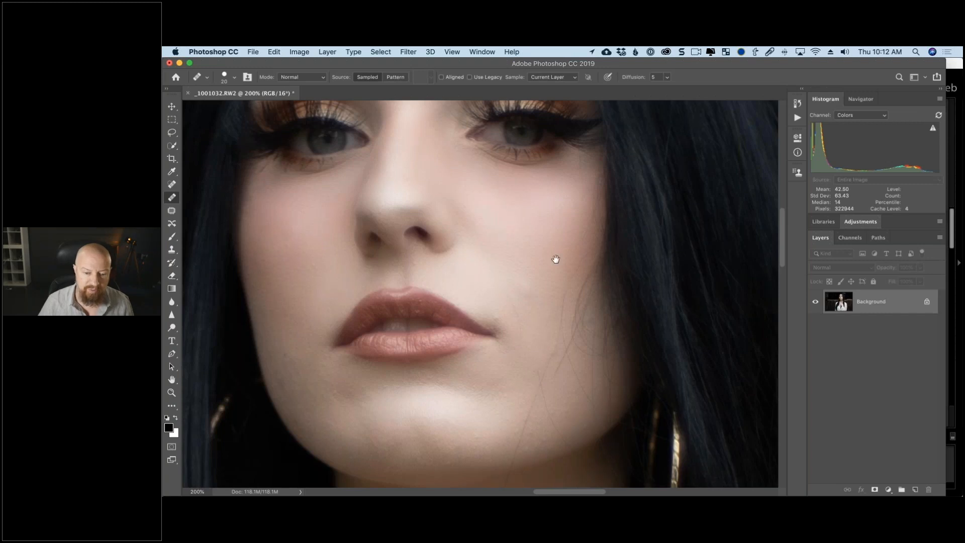
scroll(556, 259, "down", 5)
left_click(516, 232)
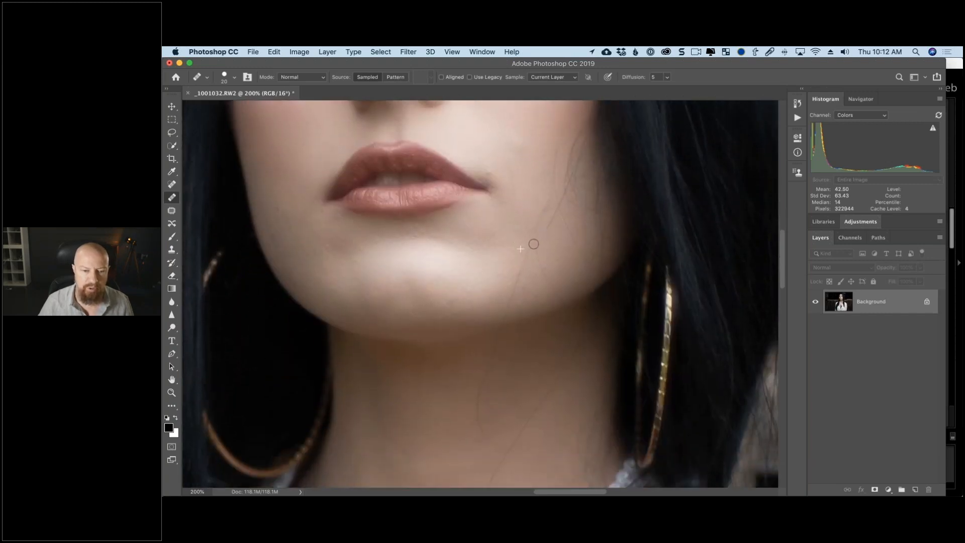
left_click(504, 275)
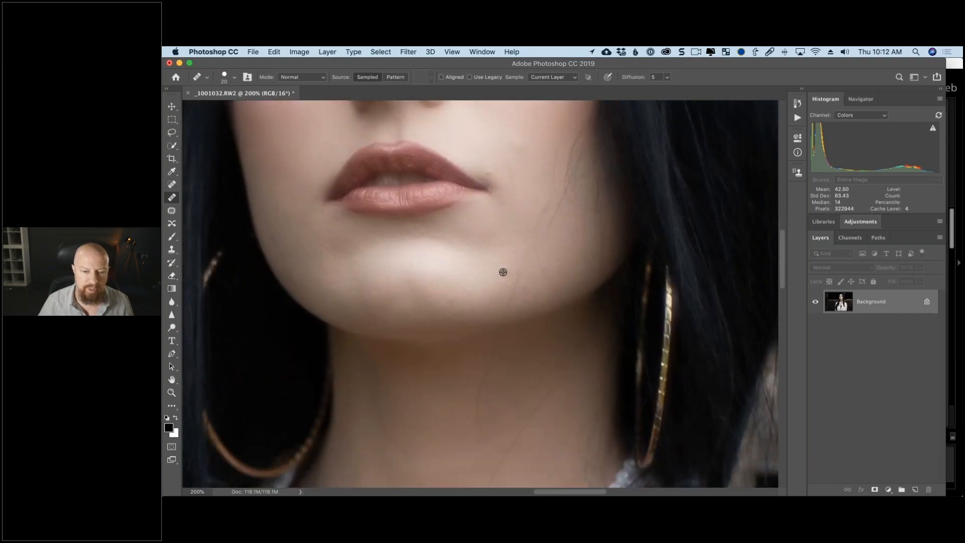
left_click(487, 300)
Step: Heal the fine stray hairs running down the neck below the chin with the Healing Brush
left_click(465, 312)
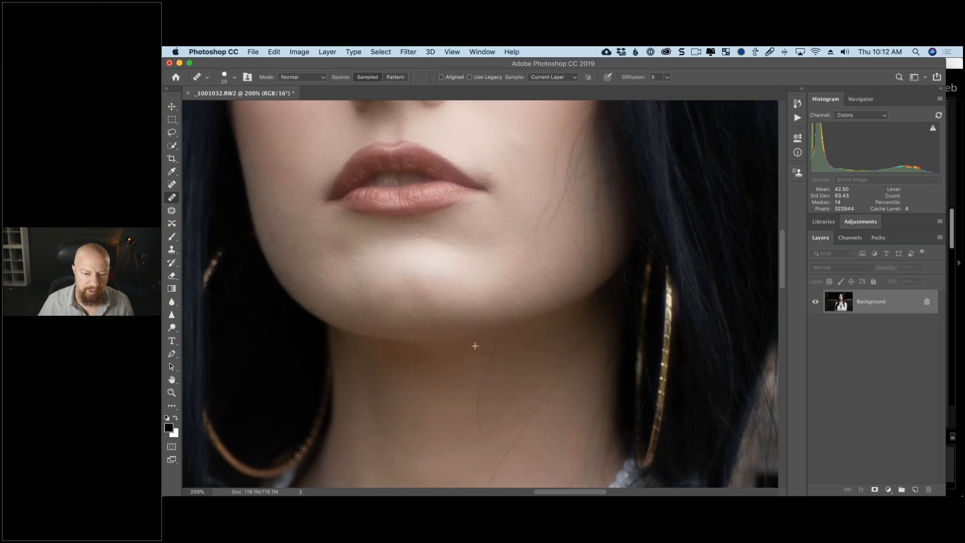
left_click(476, 436)
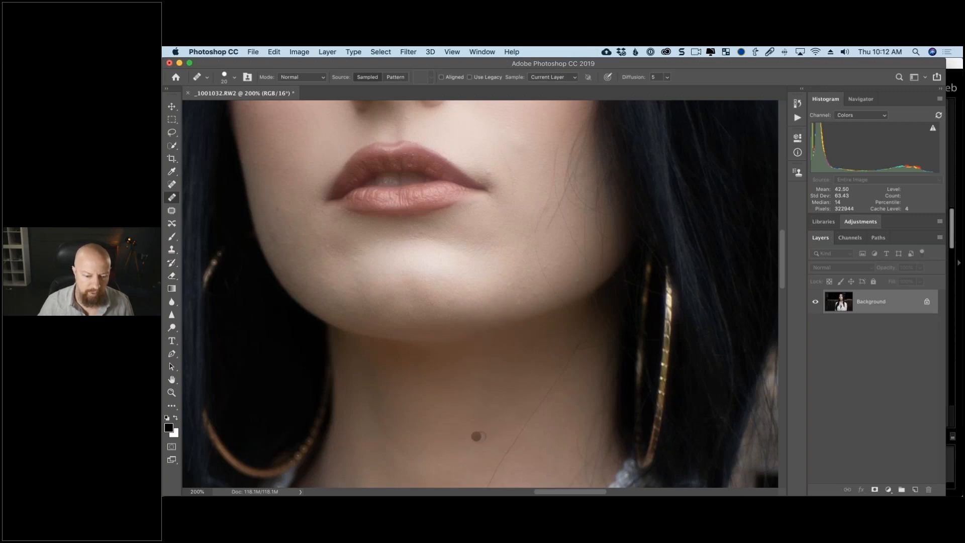
scroll(532, 417, "down", 3)
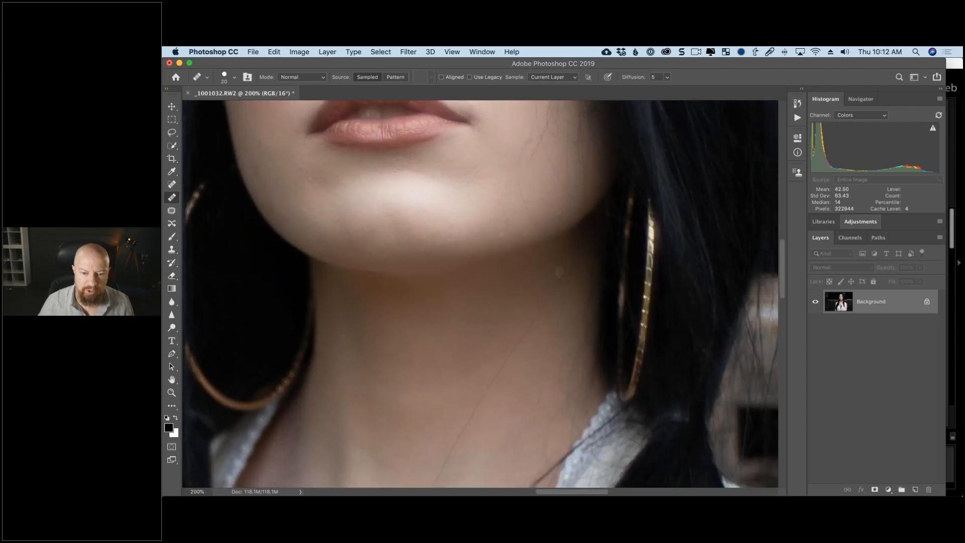
left_click(511, 334)
scroll(527, 302, "down", 3)
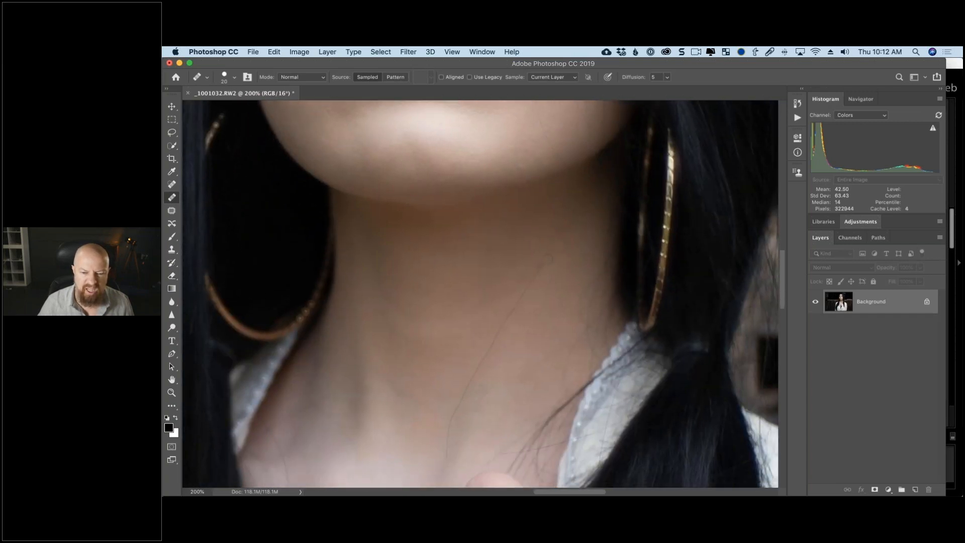
mouse_move(528, 255)
left_mouse_down()
mouse_move(493, 302)
mouse_move(444, 460)
left_mouse_up()
left_click(434, 404, "alt")
Step: Sample clean skin on the lower cheek and heal the remaining stray hairs toward the jawline
left_click_drag(599, 182, 586, 248)
left_click_drag(584, 211, 582, 151)
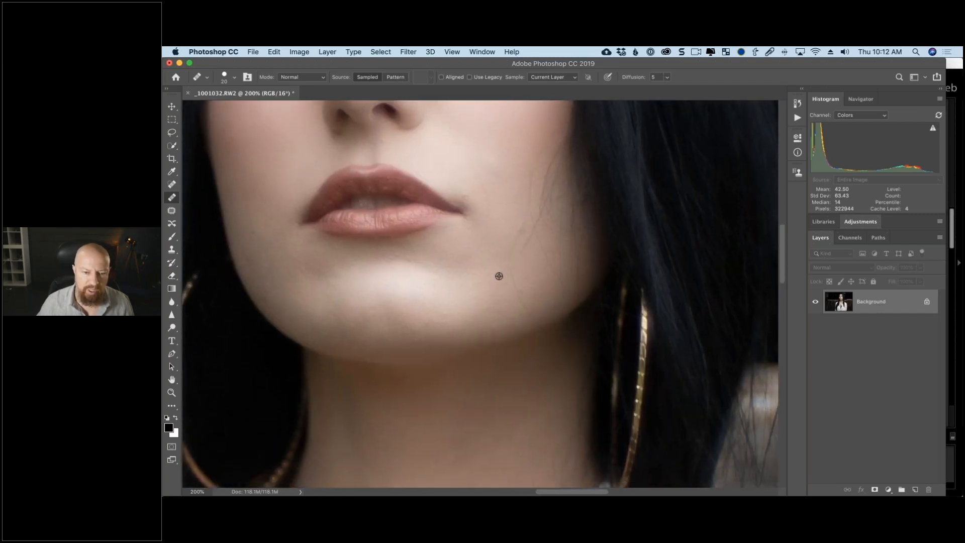
left_click(499, 276, "alt")
left_click_drag(513, 276, 539, 328)
left_click_drag(552, 200, 567, 269)
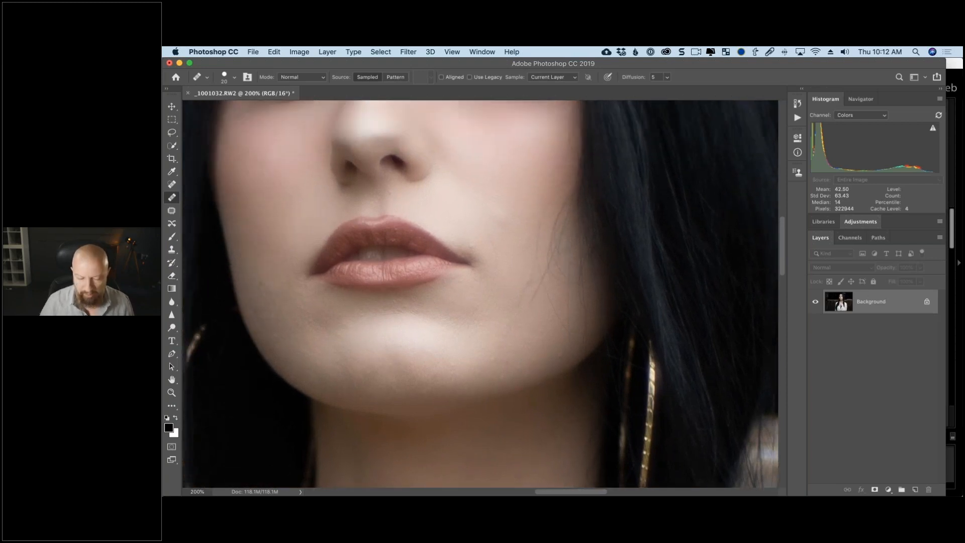
Step: Convert the retouched Background layer to a Smart Object
key("super+minus")
key("super+minus")
left_click_drag(562, 176, 593, 168)
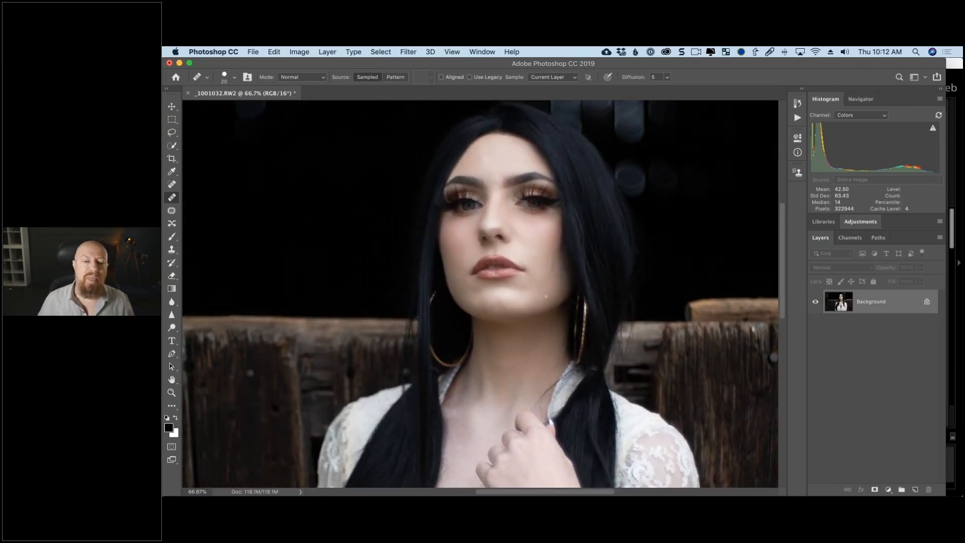
right_click(888, 297)
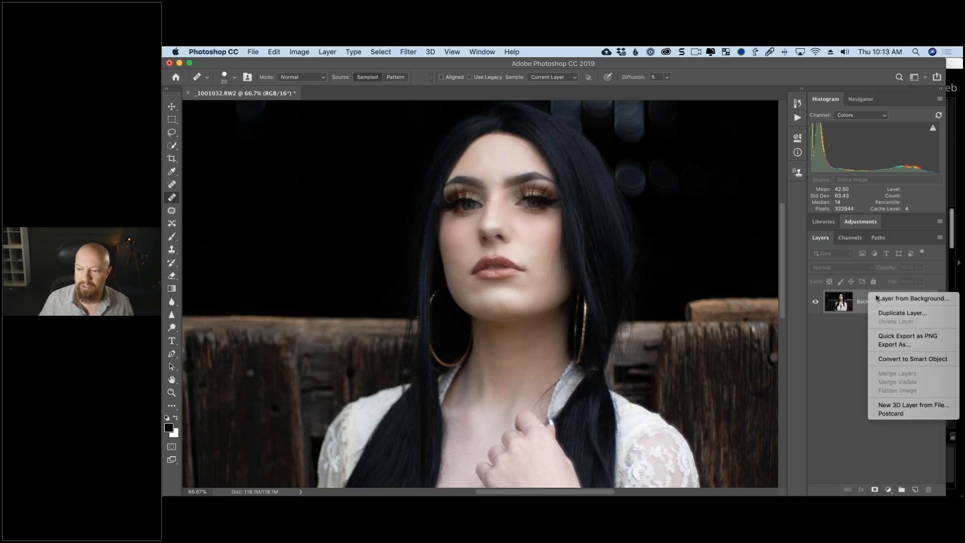
left_click(895, 358)
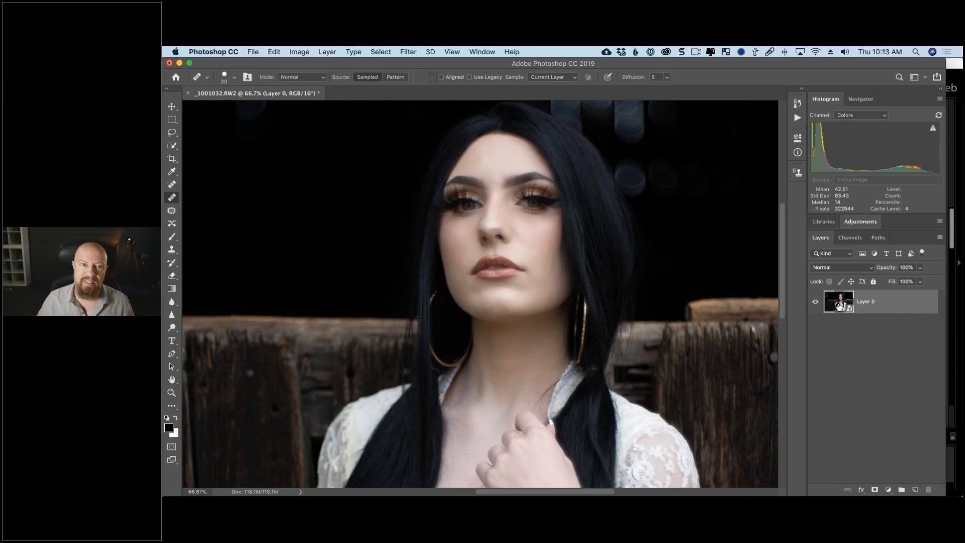
Step: Launch the Silver Efex Pro 2 filter on the Smart Object layer, accept its notice and shift its window fully into view
left_click(409, 52)
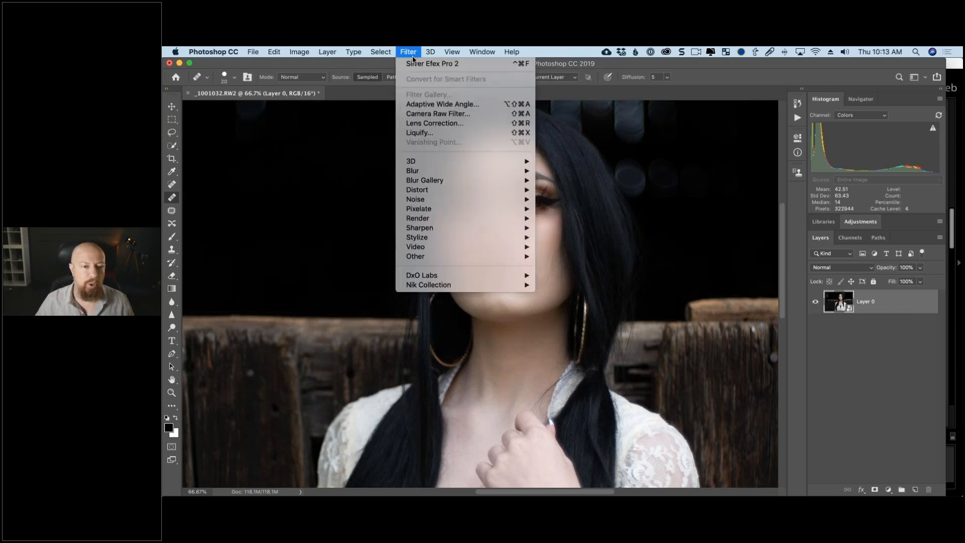
mouse_move(449, 284)
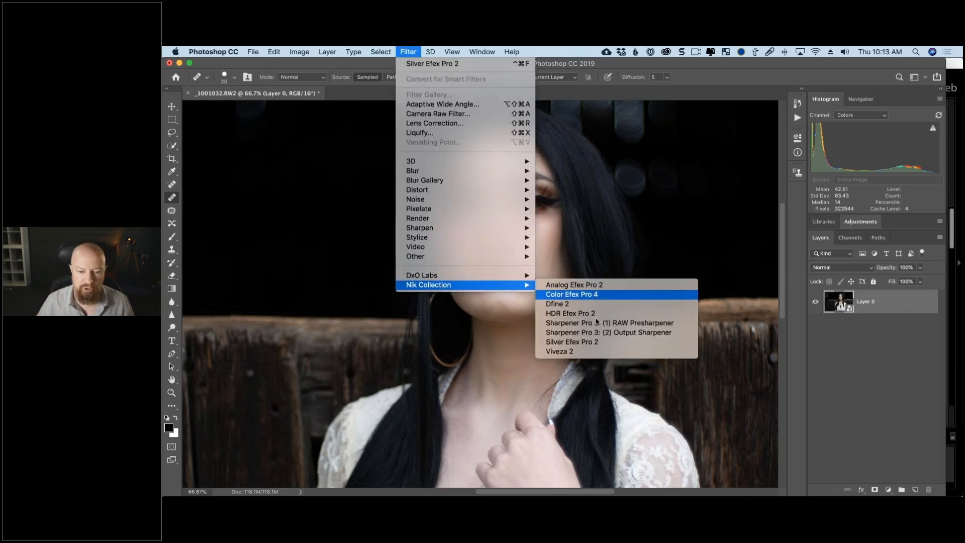
left_click(598, 343)
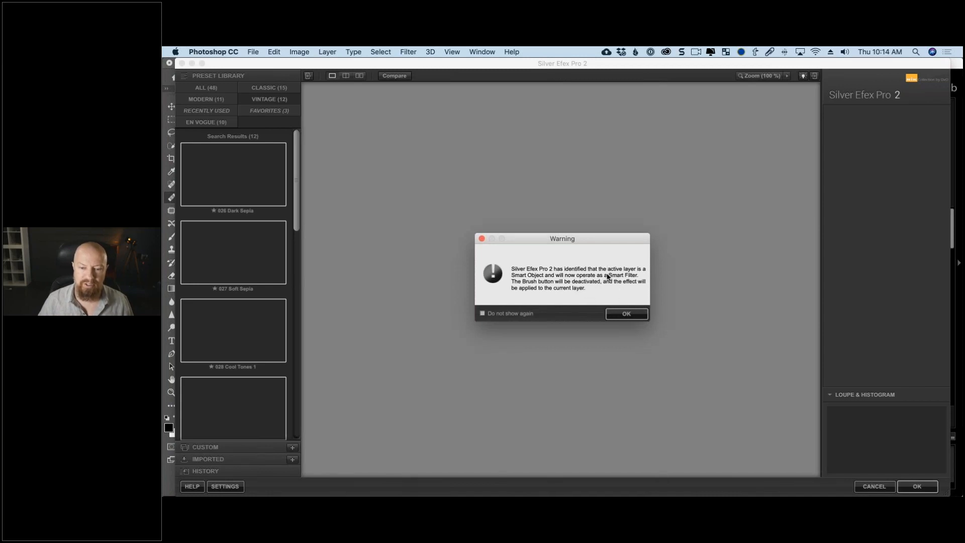
left_click(628, 315)
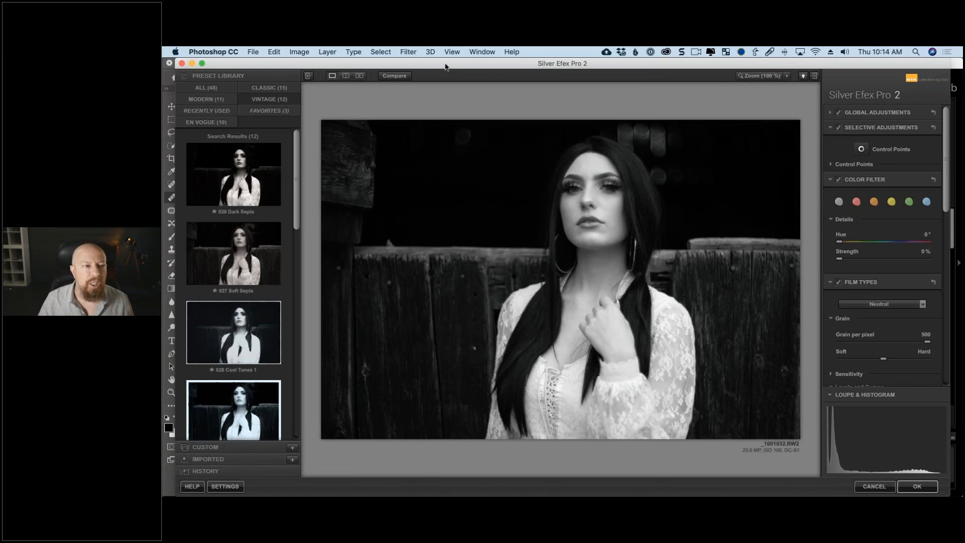
left_click_drag(445, 67, 433, 65)
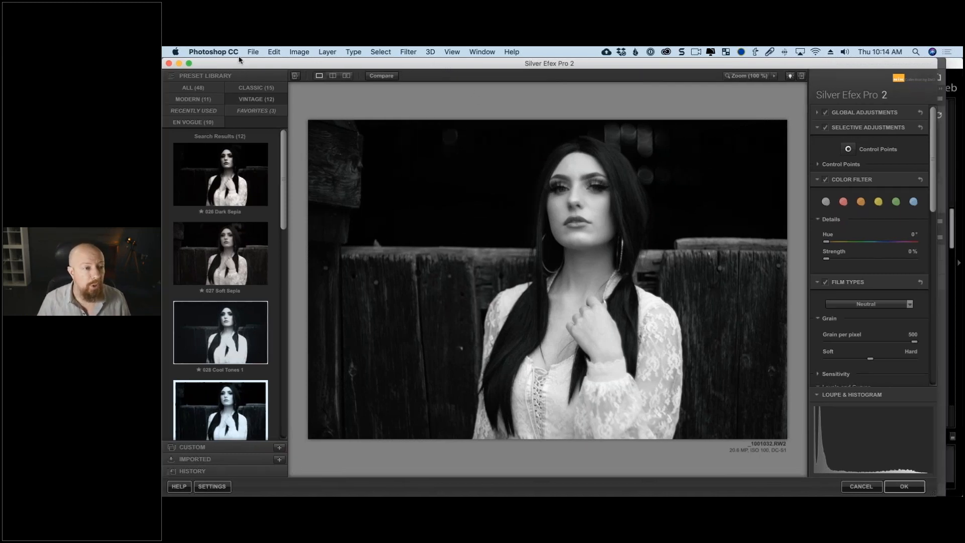
Step: Browse the preset library's All, Classic, Modern, Vintage, Favorites and En Vogue categories
left_click(207, 89)
left_click_drag(282, 142, 280, 122)
left_click(250, 90)
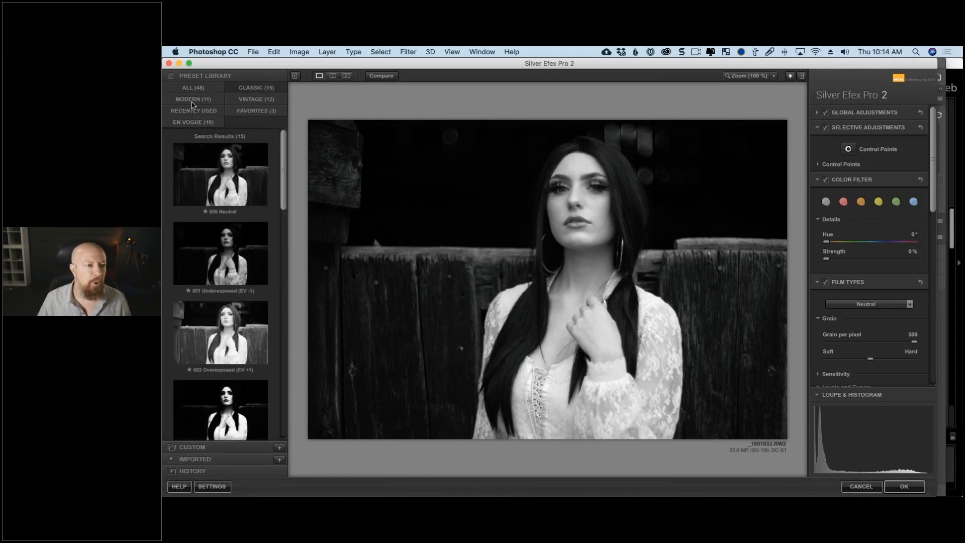
left_click(192, 103)
left_click(243, 100)
left_click(258, 110)
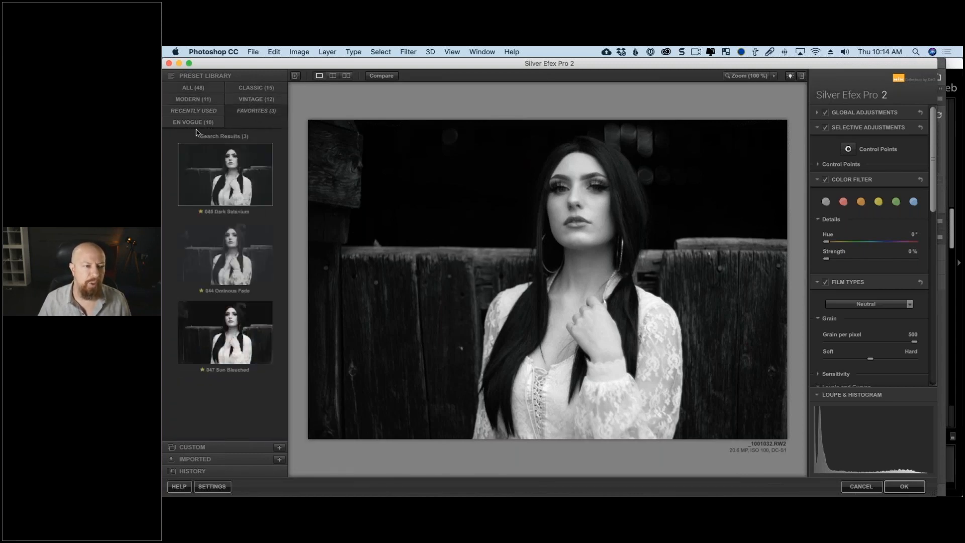
left_click(194, 122)
left_click_drag(283, 154, 279, 111)
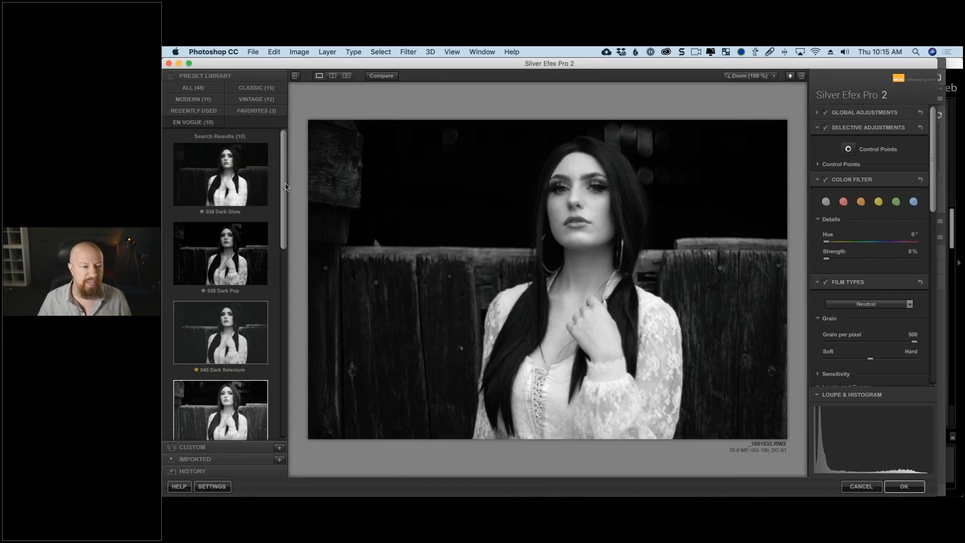
Step: Try the En Vogue presets Dark Glow, Dark Pop and 040 Dark Selenium on the portrait
scroll(284, 198, "down", 2)
left_click(221, 166)
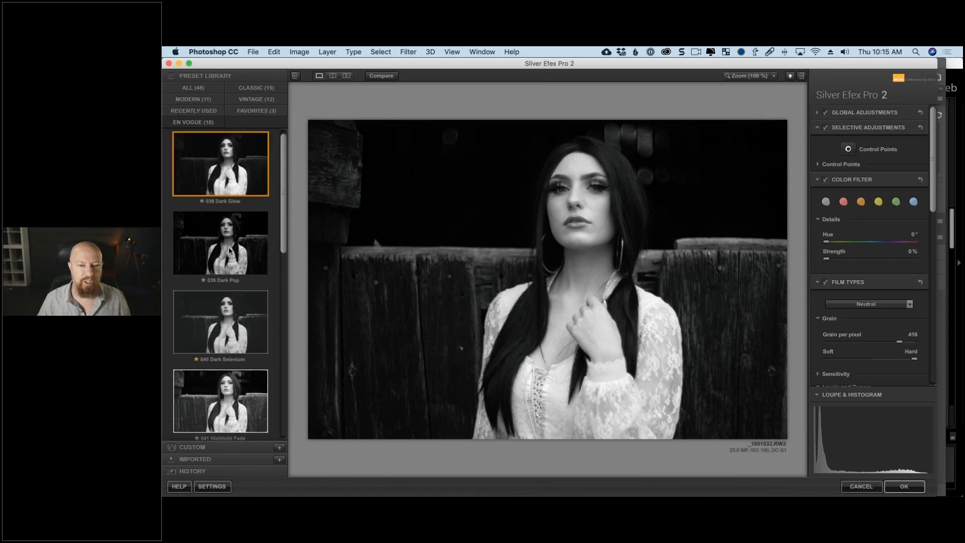
left_click(229, 250)
left_click(200, 329)
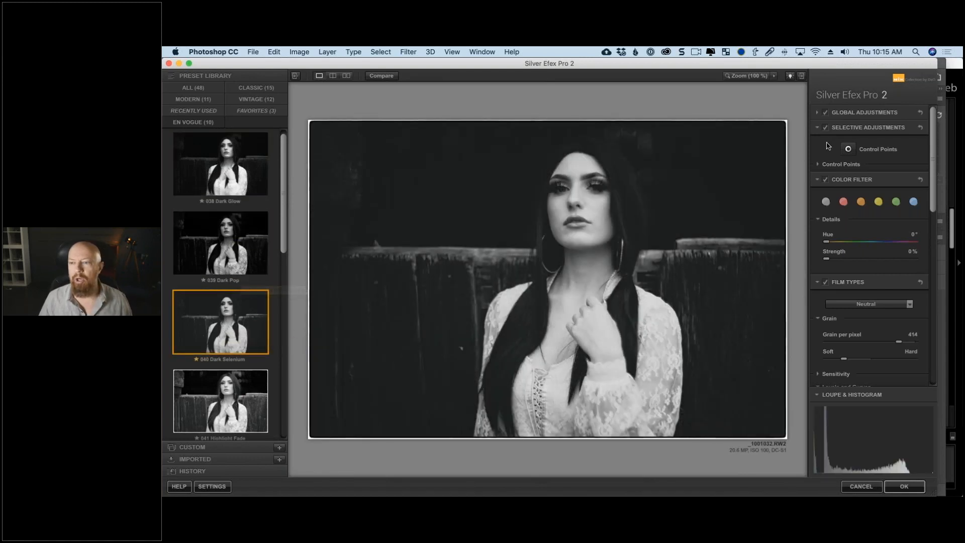
Step: Collapse the Selective Adjustments, Color Filter, Film Types and Finishing Adjustments sections
left_click_drag(933, 135, 920, 80)
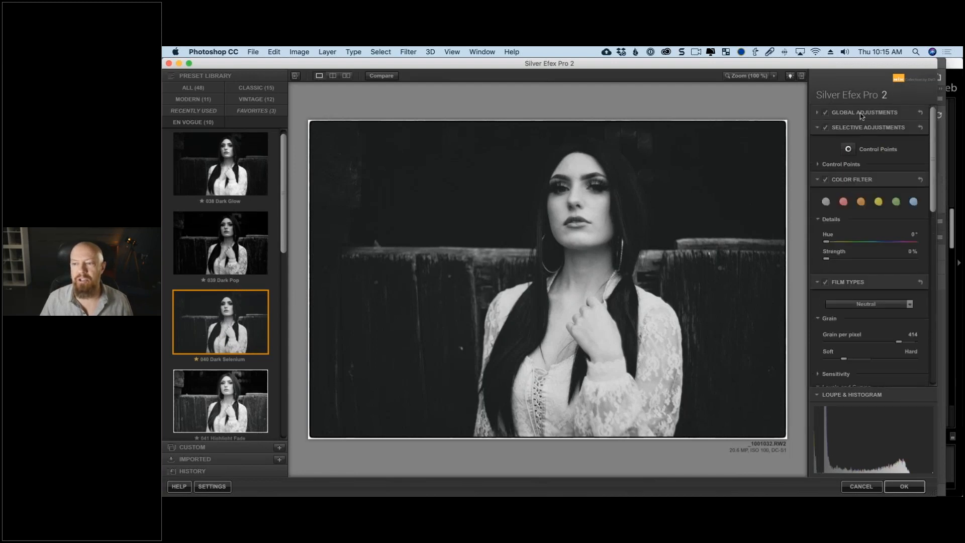
left_click(817, 128)
left_click(816, 143)
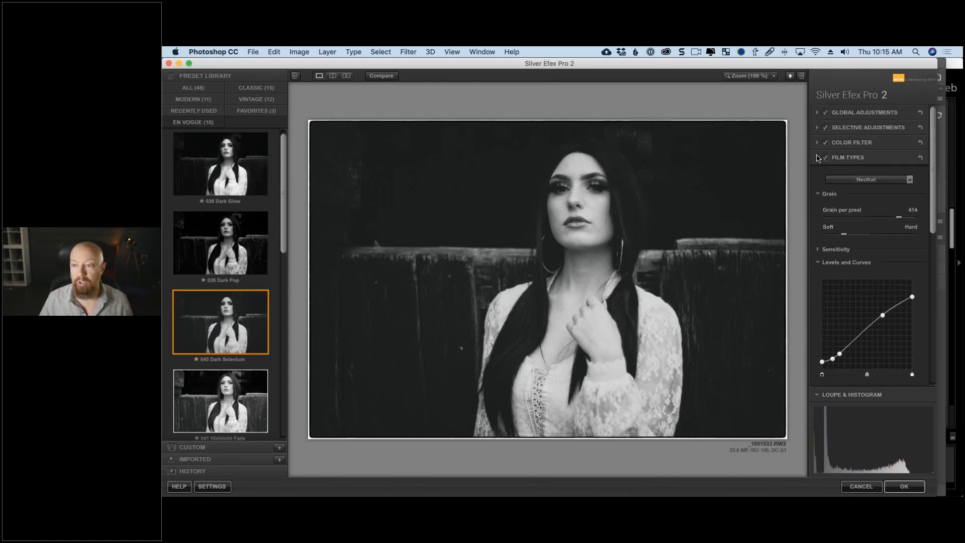
left_click(816, 157)
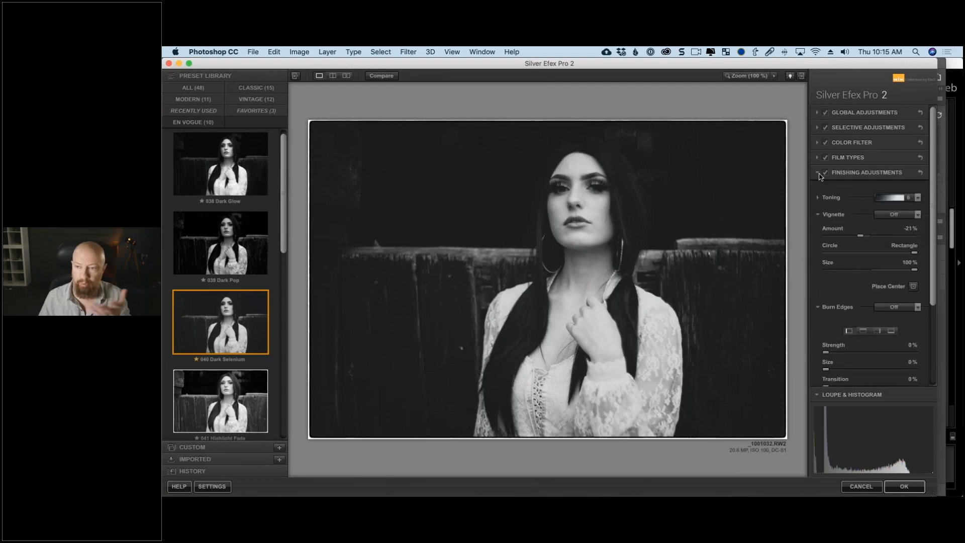
left_click(818, 173)
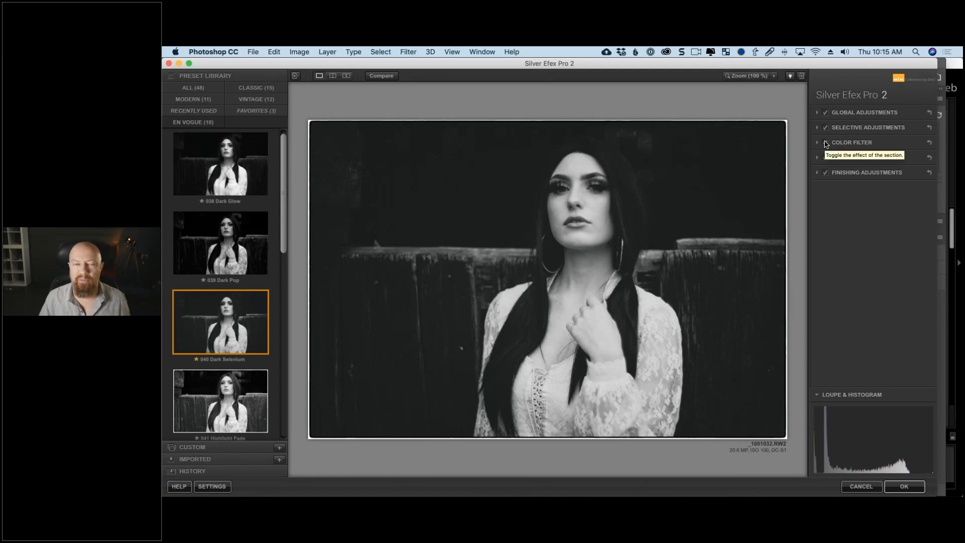
Step: Inspect the Brightness, Contrast and Structure controls under Global Adjustments, collapsing the Brightness and Structure groups and the whole section
left_click(817, 113)
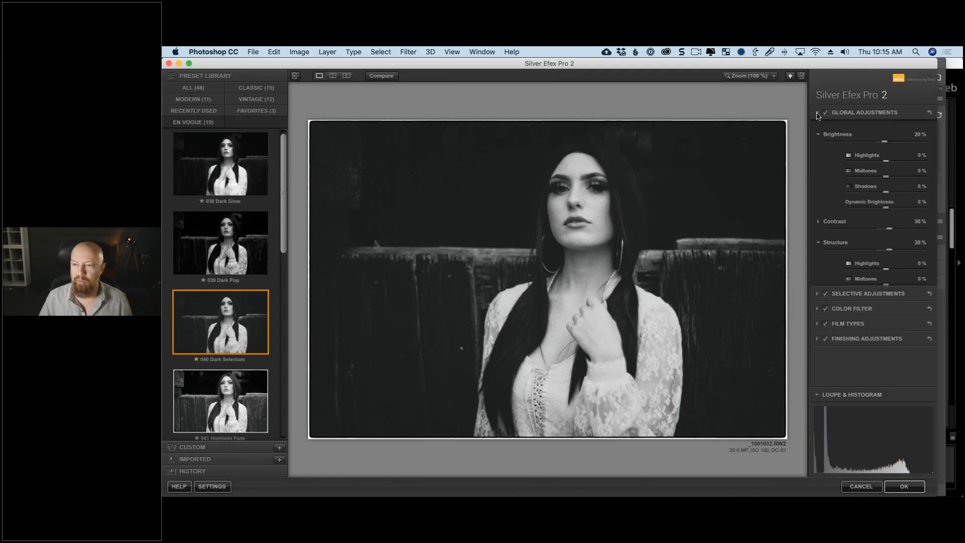
left_click(818, 134)
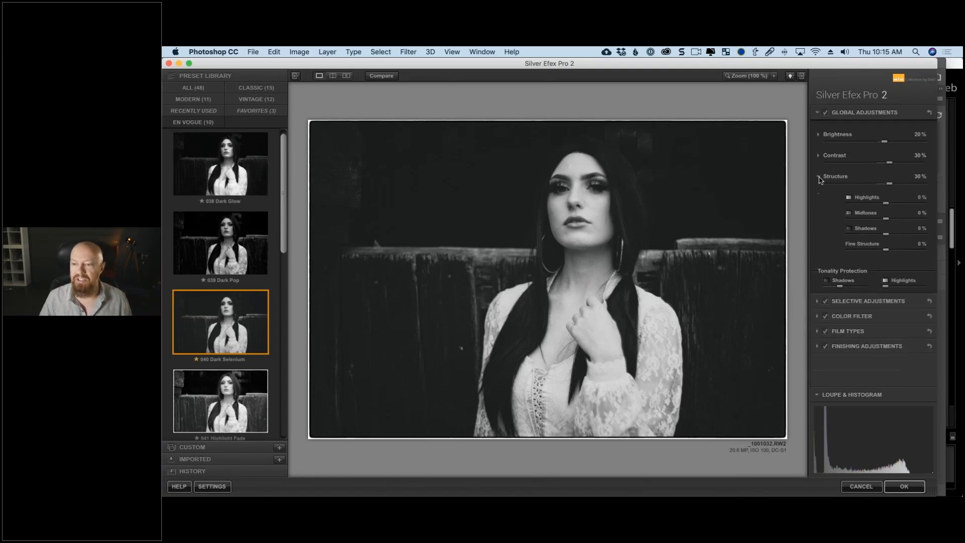
left_click(819, 176)
left_click(817, 113)
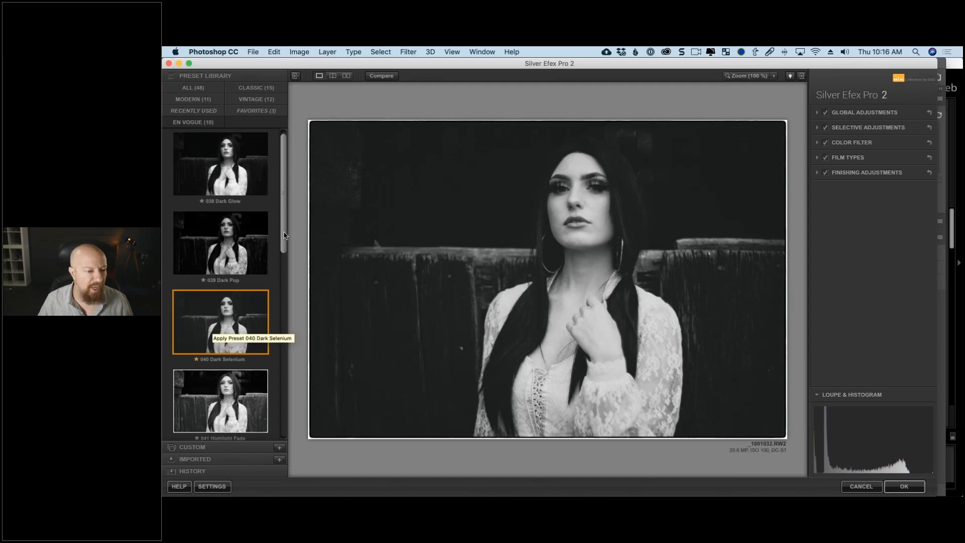
Step: Compare the Dark Selenium version with the original image by toggling between them
scroll(231, 301, "down", 2)
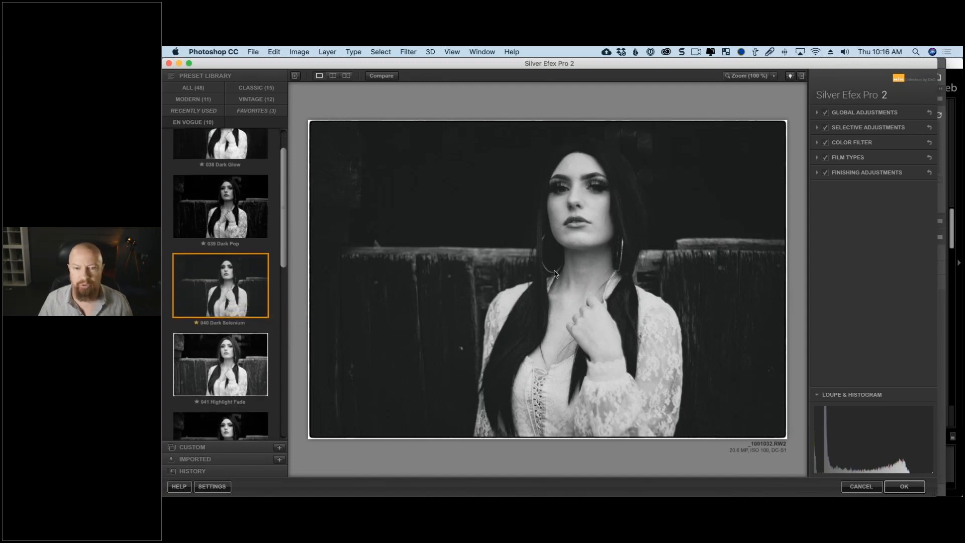
left_click(391, 79)
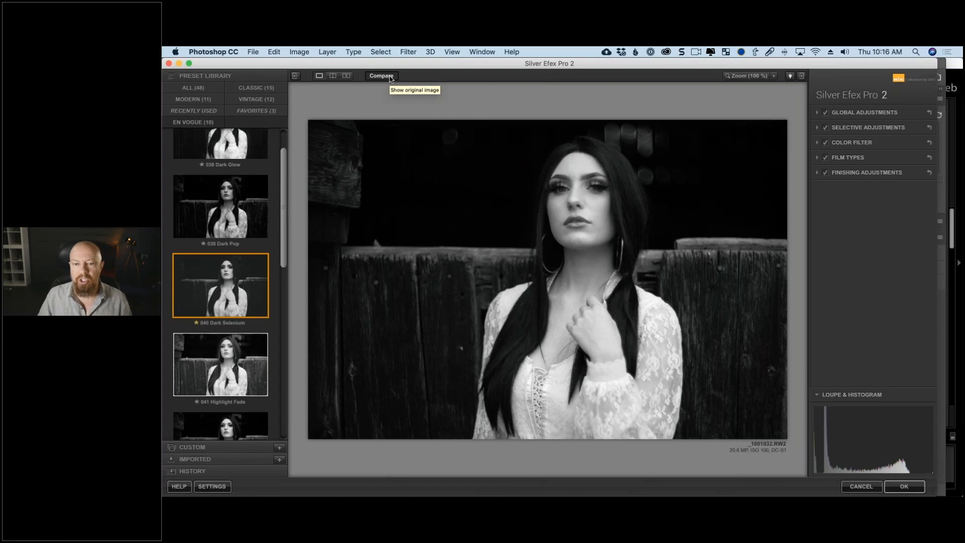
left_click(390, 78)
left_click(390, 78)
left_click(391, 78)
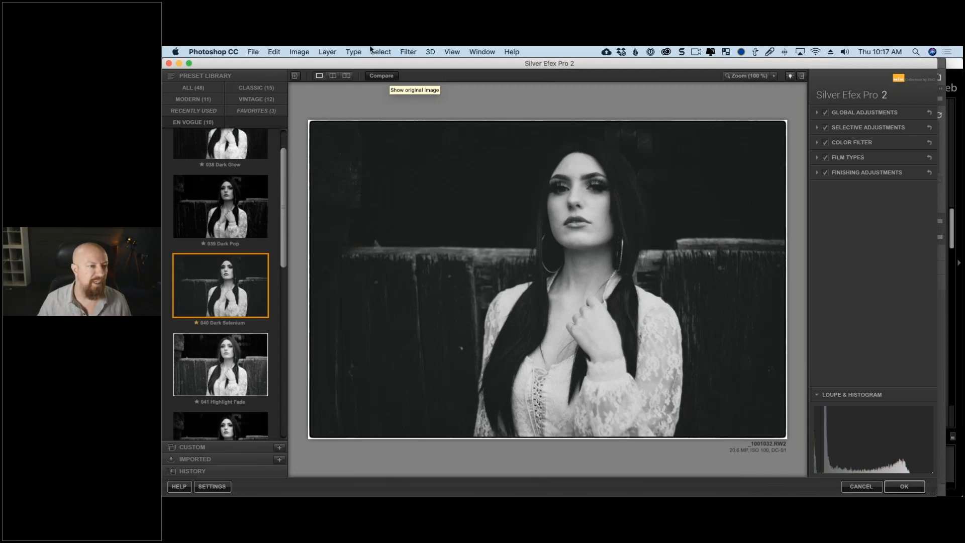
Step: List all presets, try 000 Neutral and apply 002 Overexposed (EV +1) to the portrait
left_click(201, 88)
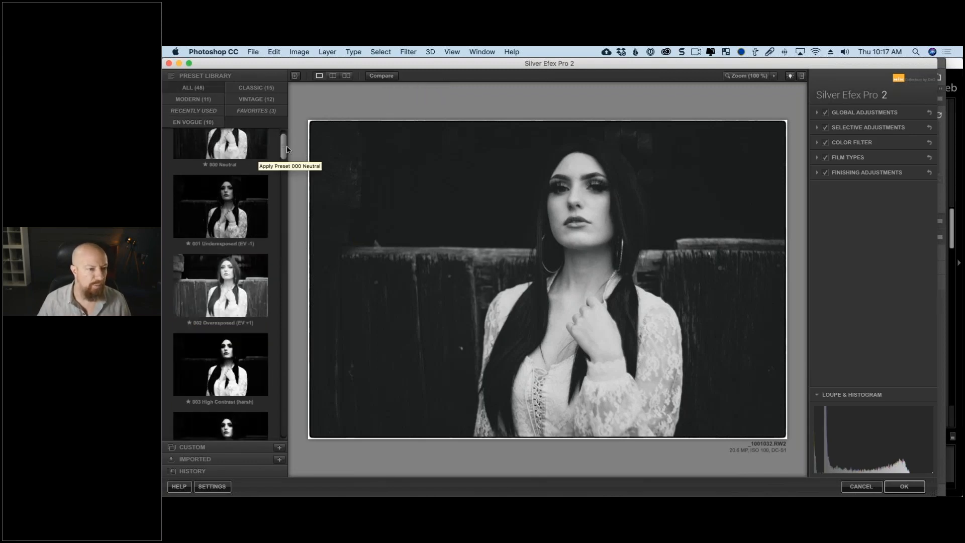
scroll(222, 171, "up", 2)
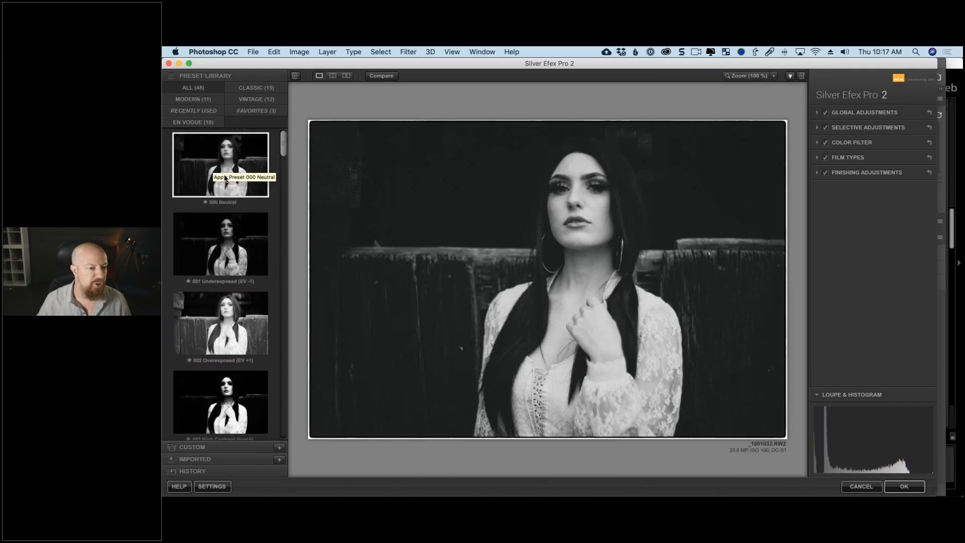
left_click(208, 196)
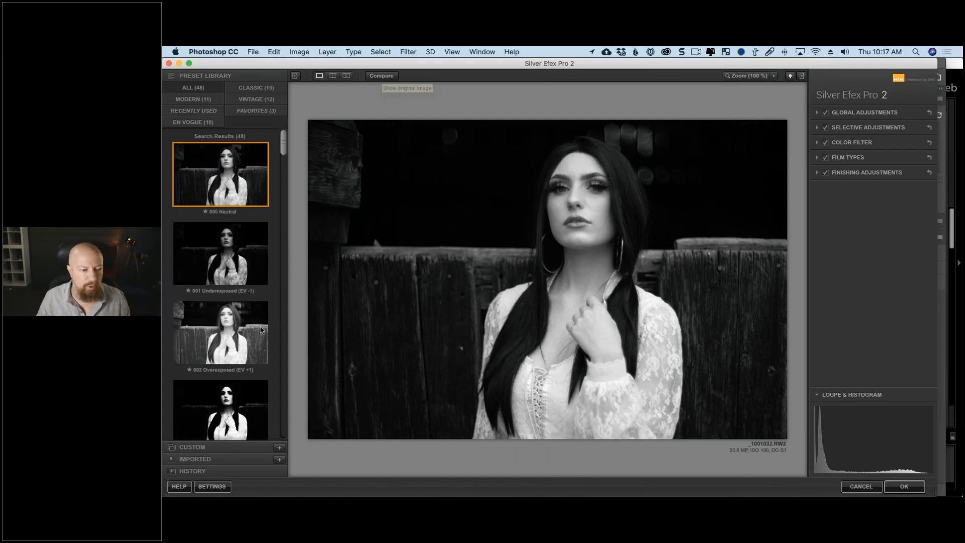
left_click(241, 325)
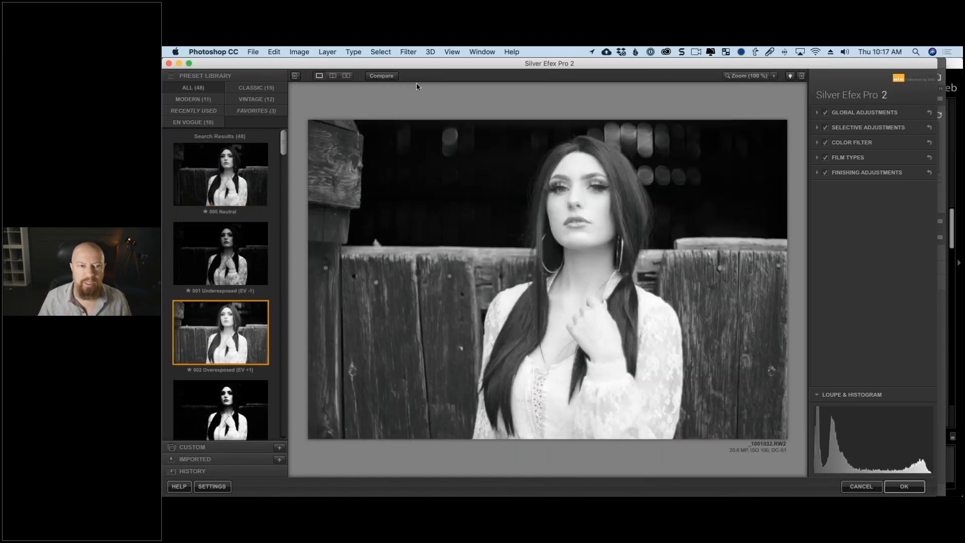
Step: Compare the 002 Overexposed (EV +1) version with the original image several times
left_click(387, 76)
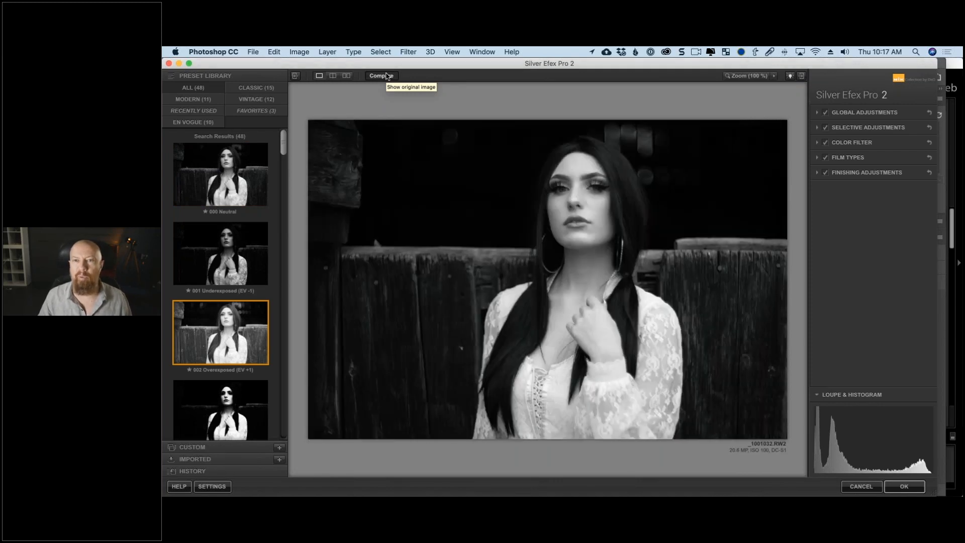
left_click(387, 76)
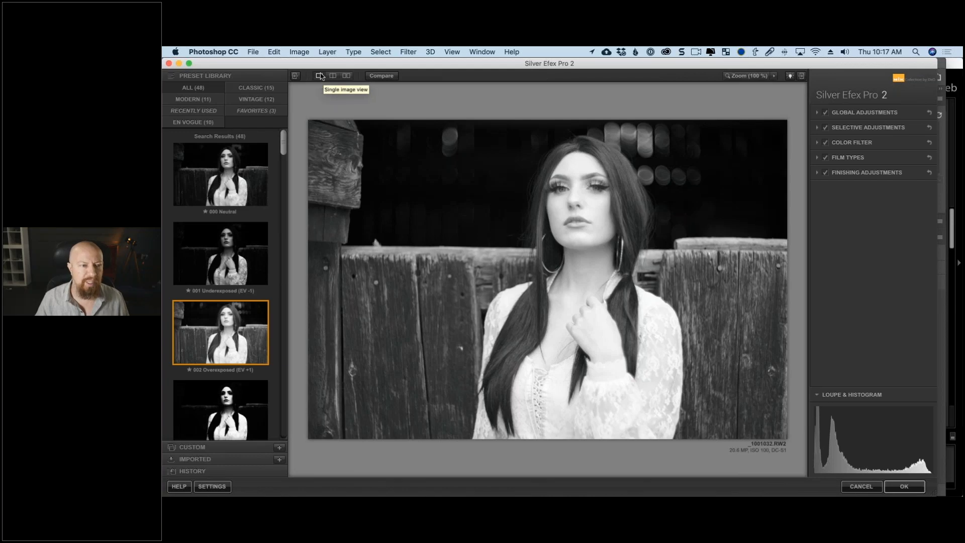
left_click(382, 76)
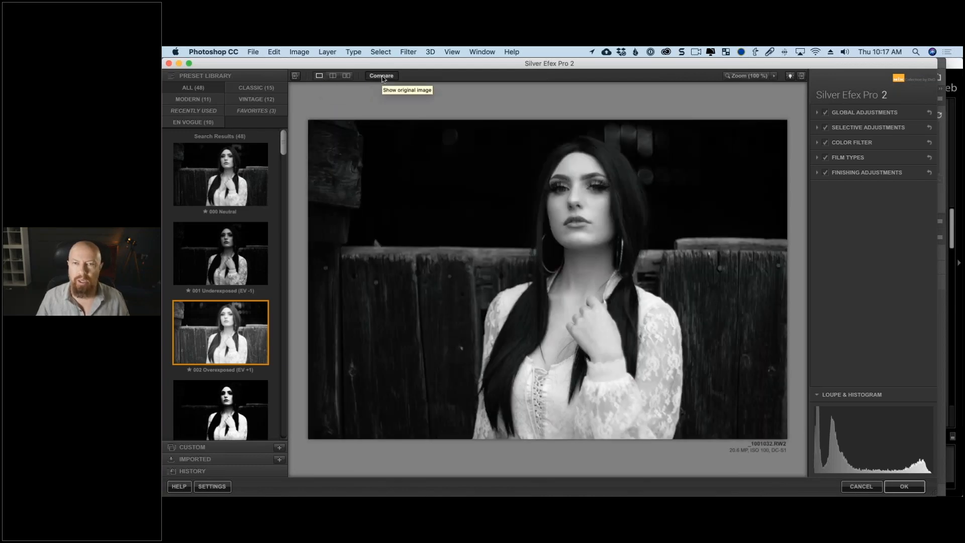
left_click(381, 76)
left_click(382, 76)
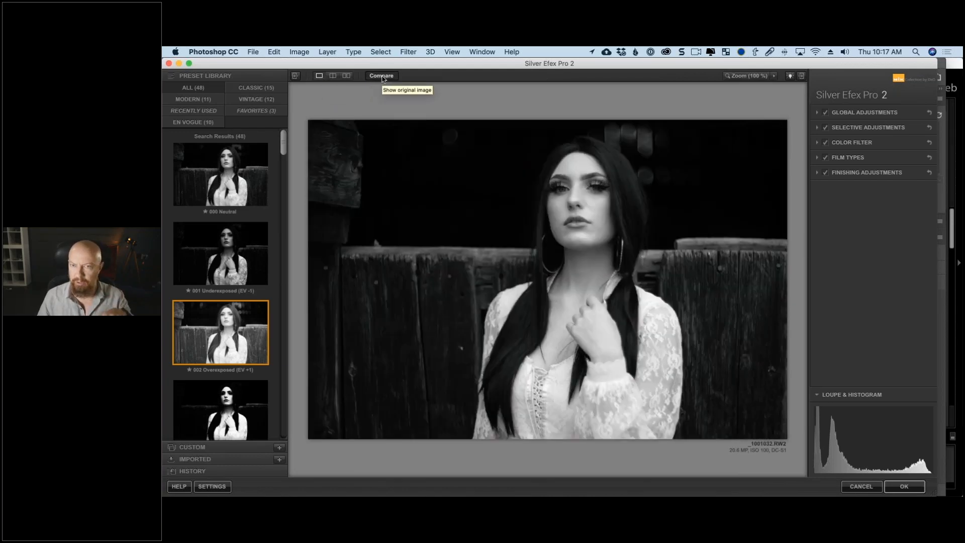
left_click(382, 76)
Step: Compare original and edit in the split preview, moving and rotating its dividing line, and switch to the two-image before-and-after view
left_click(332, 76)
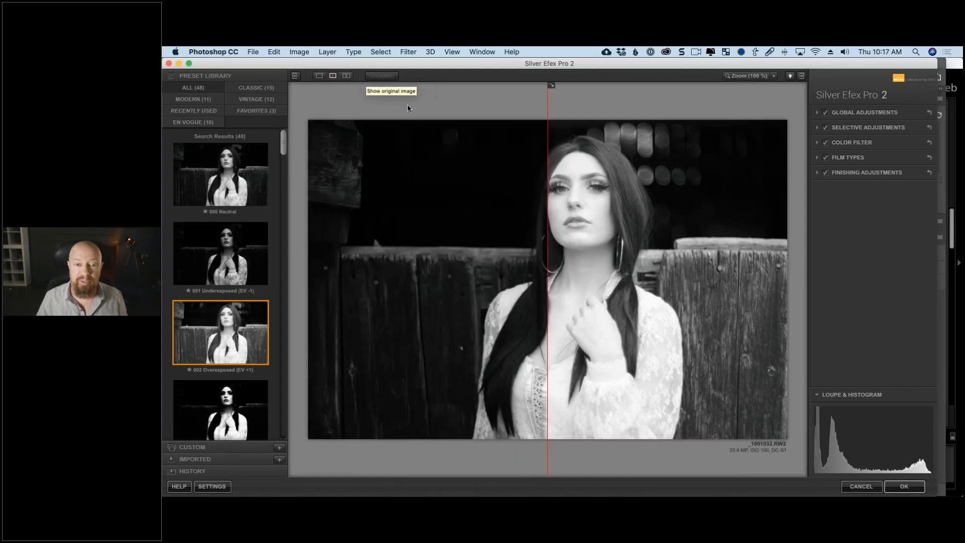
mouse_move(609, 135)
left_mouse_down()
mouse_move(556, 134)
mouse_move(591, 131)
left_mouse_up()
left_click(595, 86)
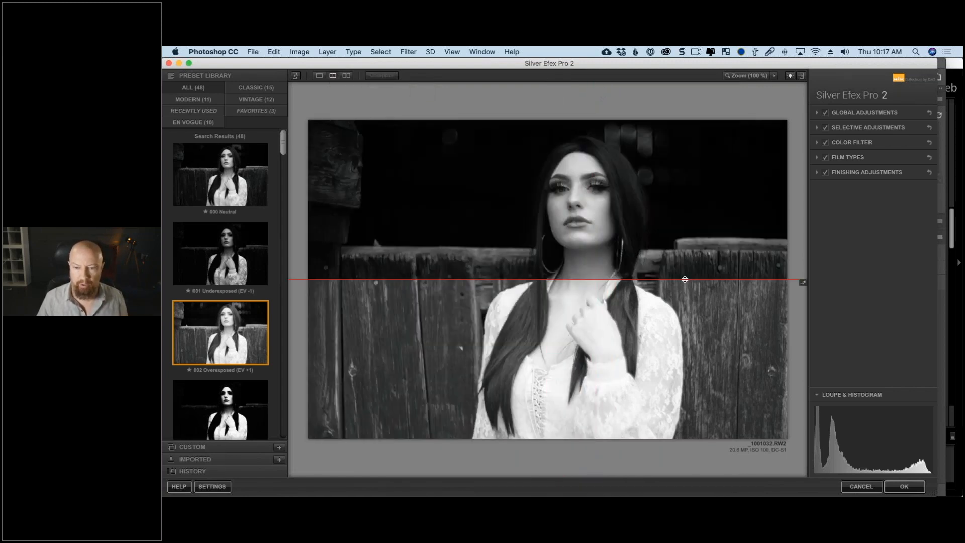
left_click_drag(803, 281, 802, 225)
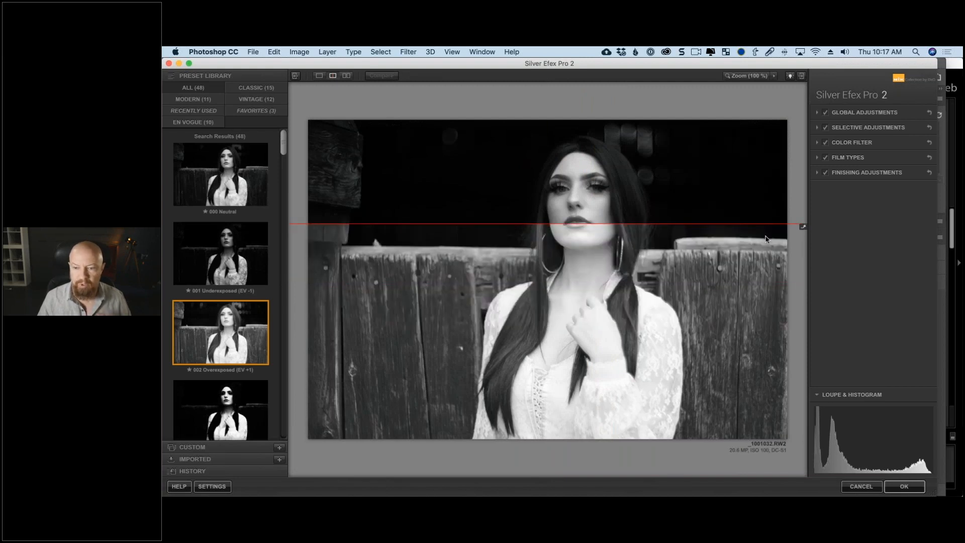
left_click(802, 225)
left_click(346, 76)
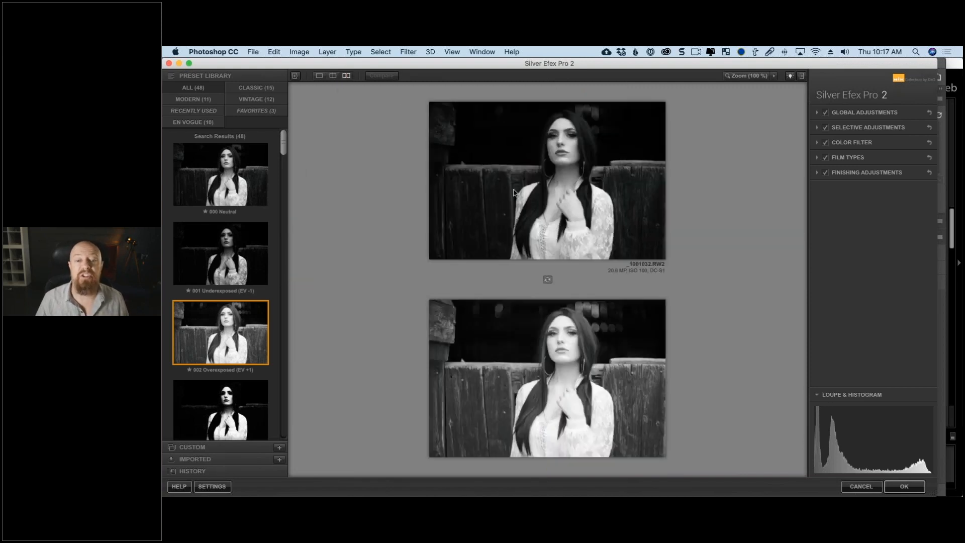
Step: Switch the before-and-after images between side-by-side and stacked, return to the single-image view and compare with the original
left_click(549, 280)
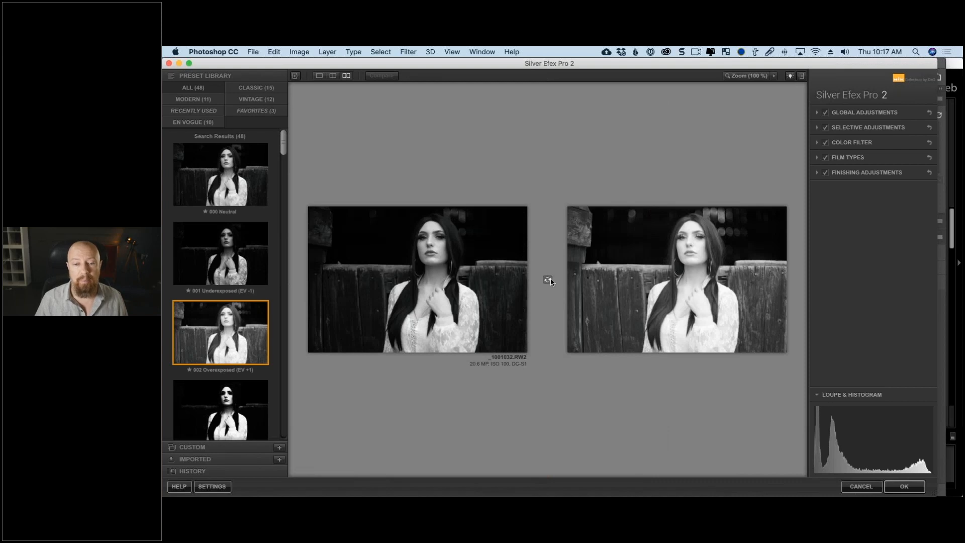
left_click(549, 280)
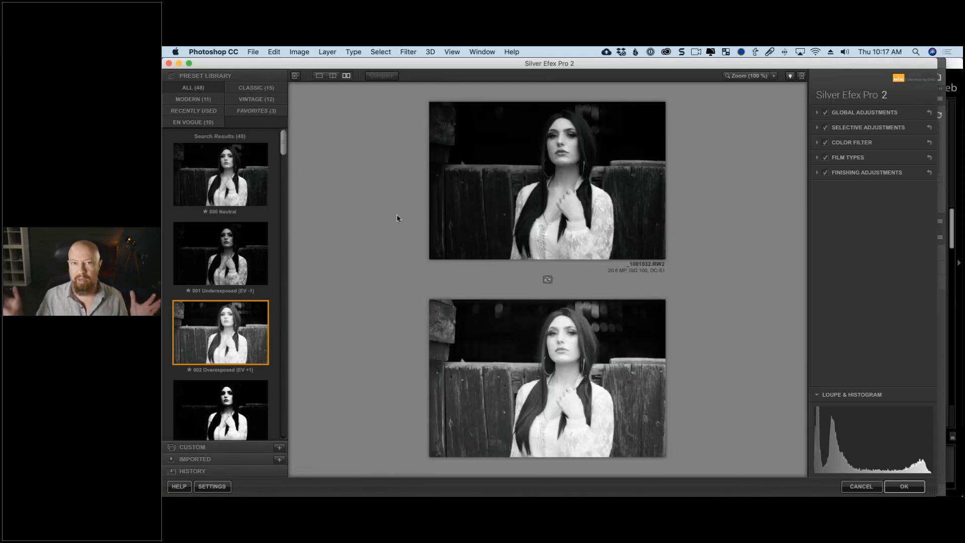
left_click(319, 75)
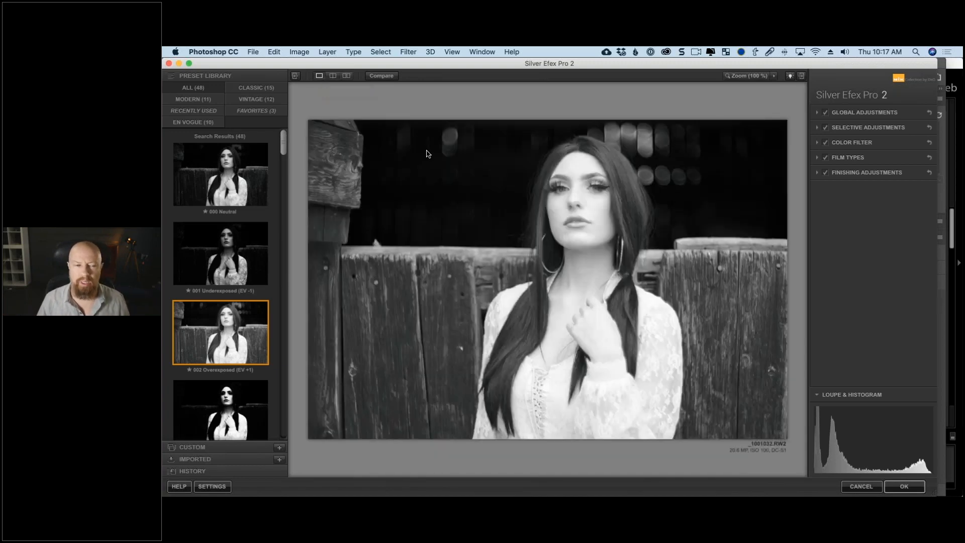
left_click(391, 76)
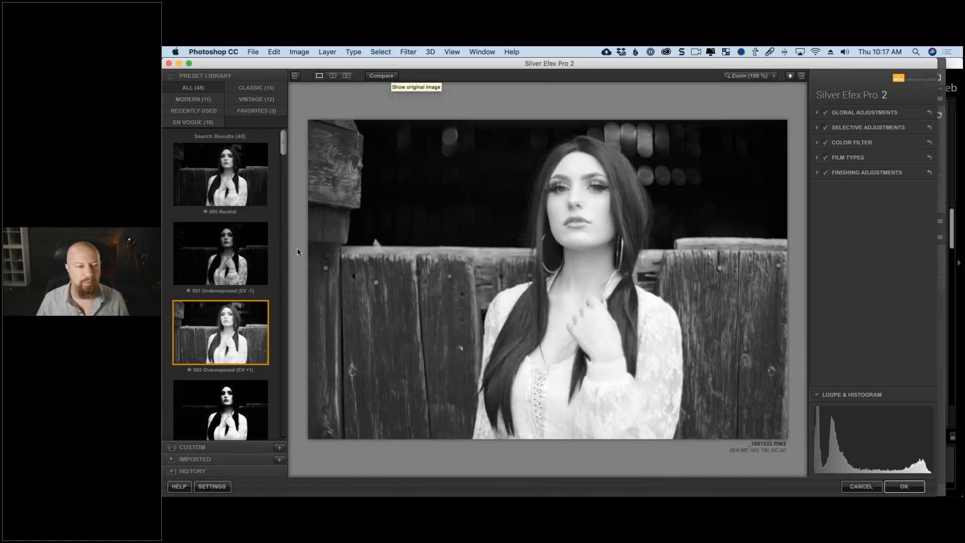
Step: Try the preset 000 Neutral and the En Vogue presets 038 Dark Glow, 039 Dark Pop and 040 Dark Selenium on the portrait
left_click(233, 176)
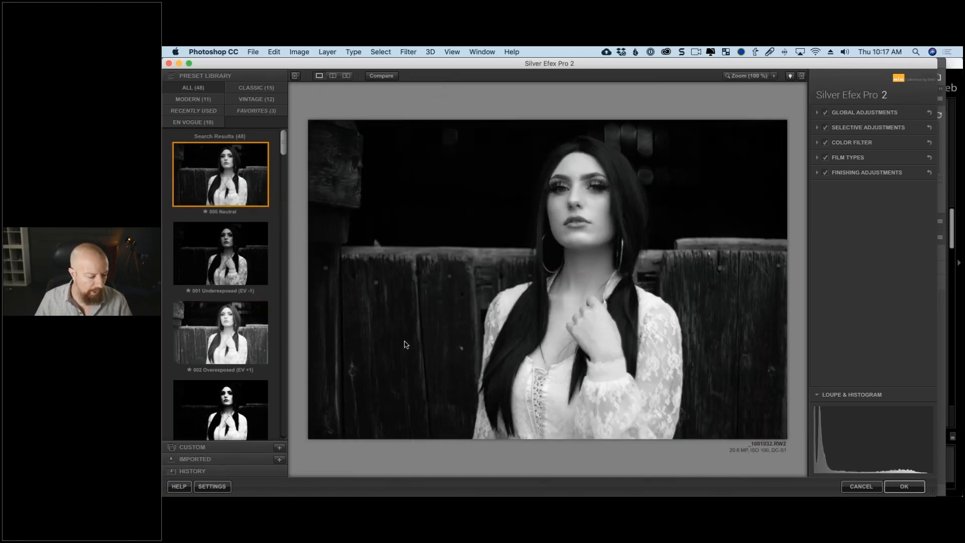
left_click(206, 124)
left_click(233, 180)
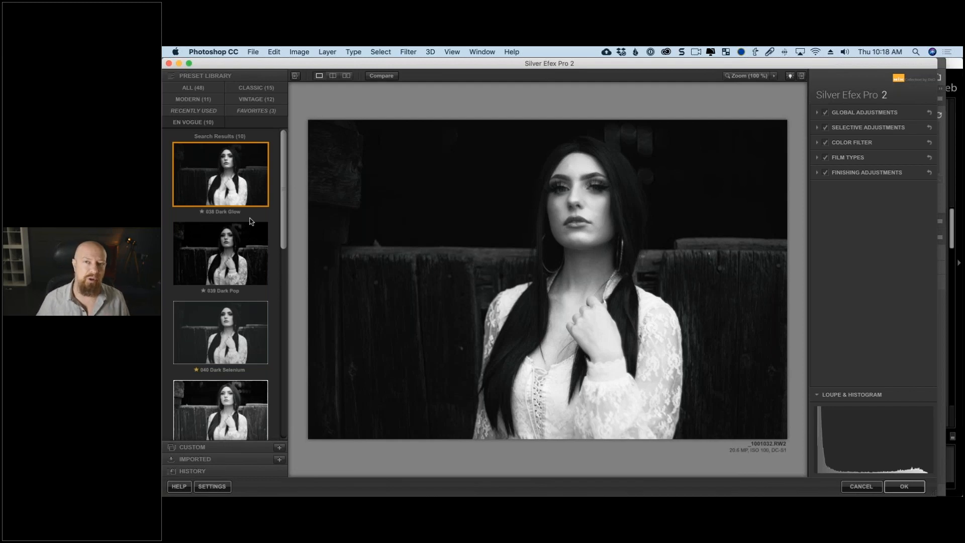
left_click(228, 251)
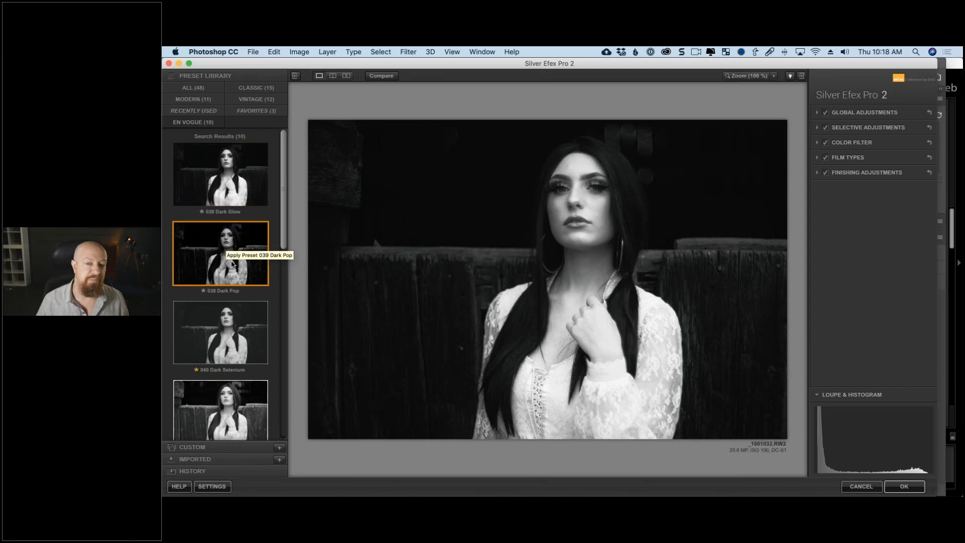
left_click(237, 325)
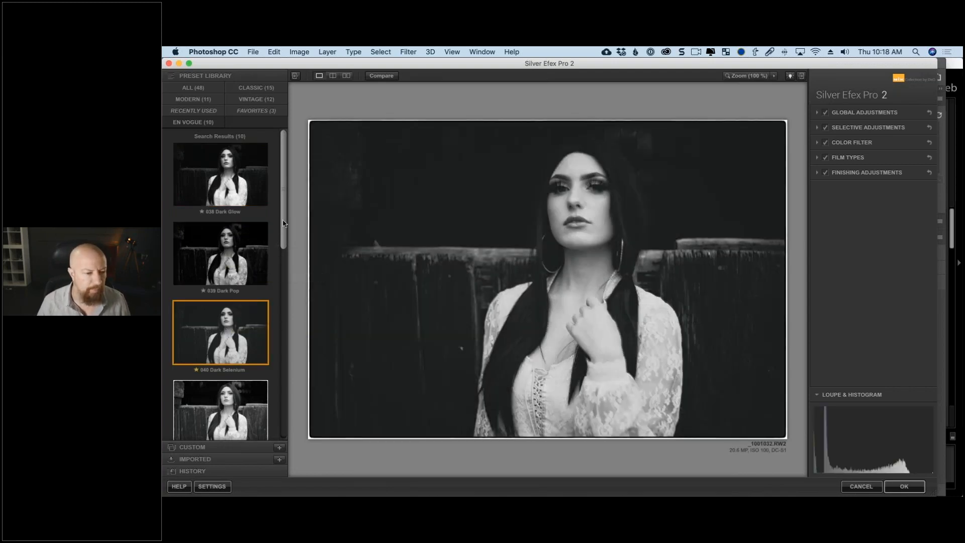
Step: Try the En Vogue presets 041 Highlight Fade, 042 Intensifier and 043 More Silver on the portrait
scroll(284, 223, "down", 5)
left_click(243, 254)
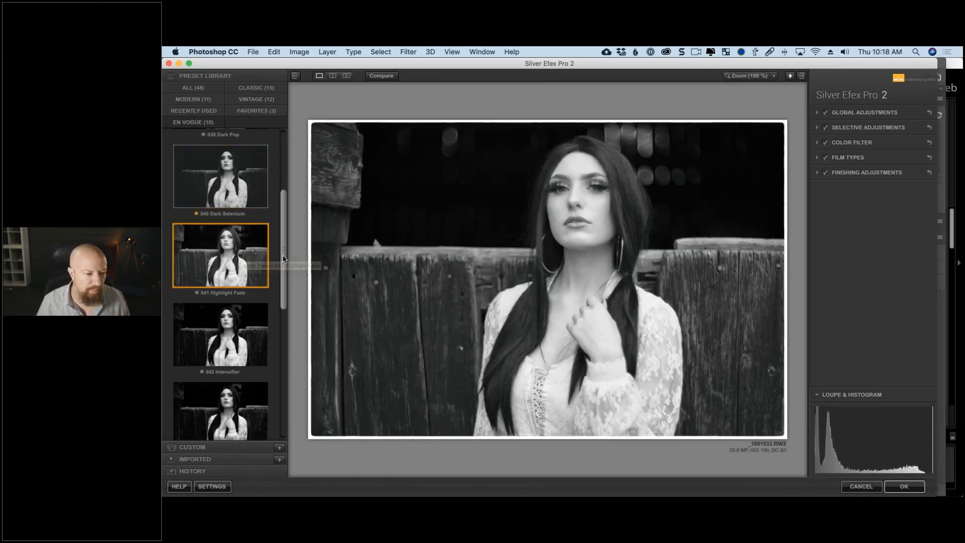
scroll(283, 258, "down", 1)
left_click(254, 327)
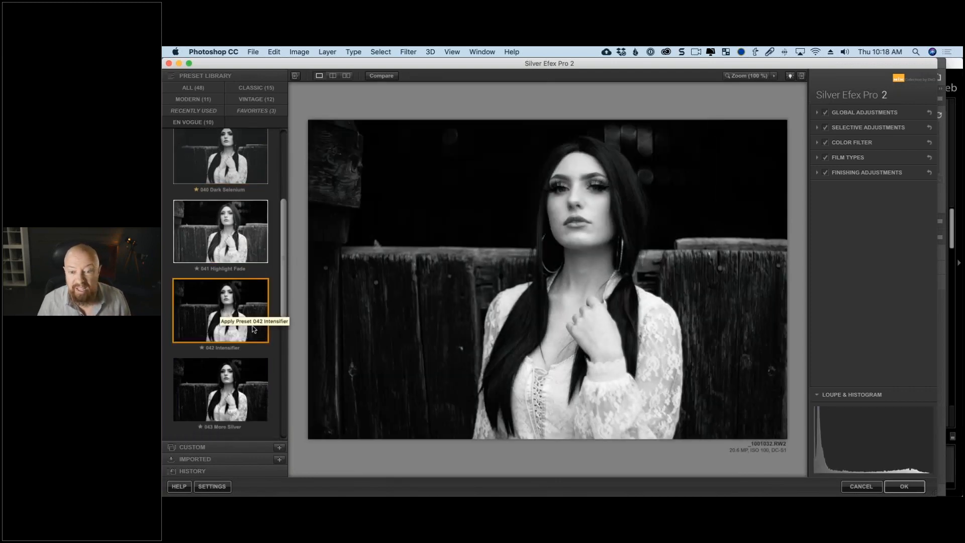
left_click(246, 409)
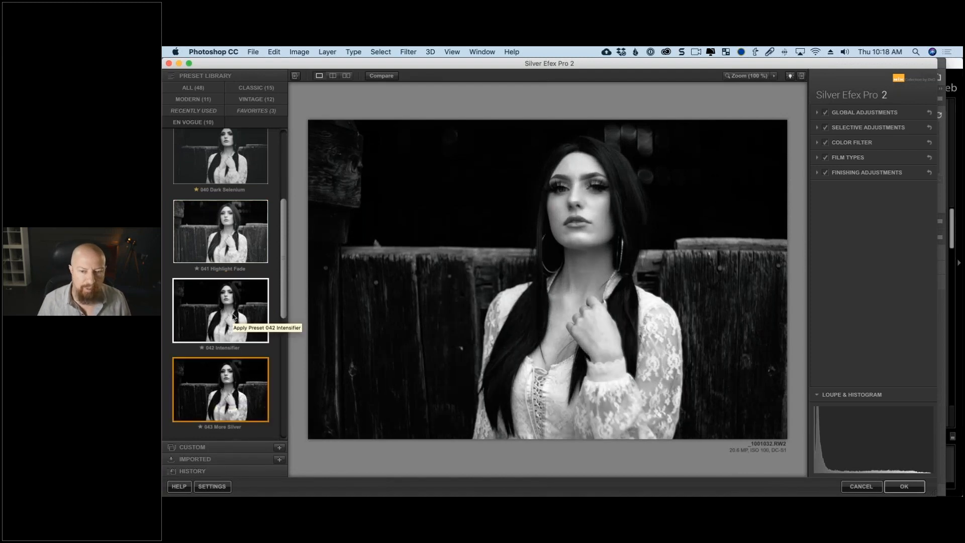
Step: Try the En Vogue presets 044 Ominous Fade and 045 Contrasty on the portrait
scroll(234, 317, "down", 7)
left_click(212, 297)
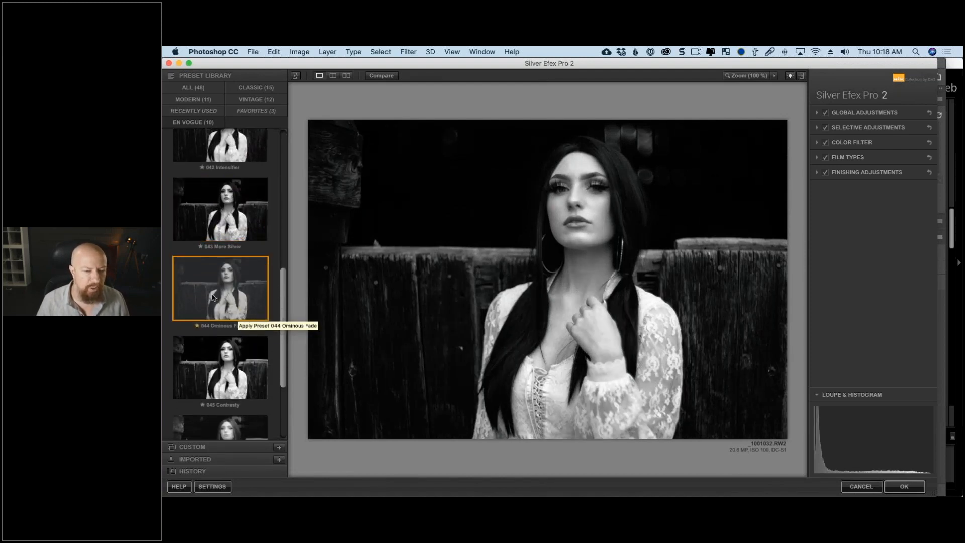
scroll(239, 306, "down", 1)
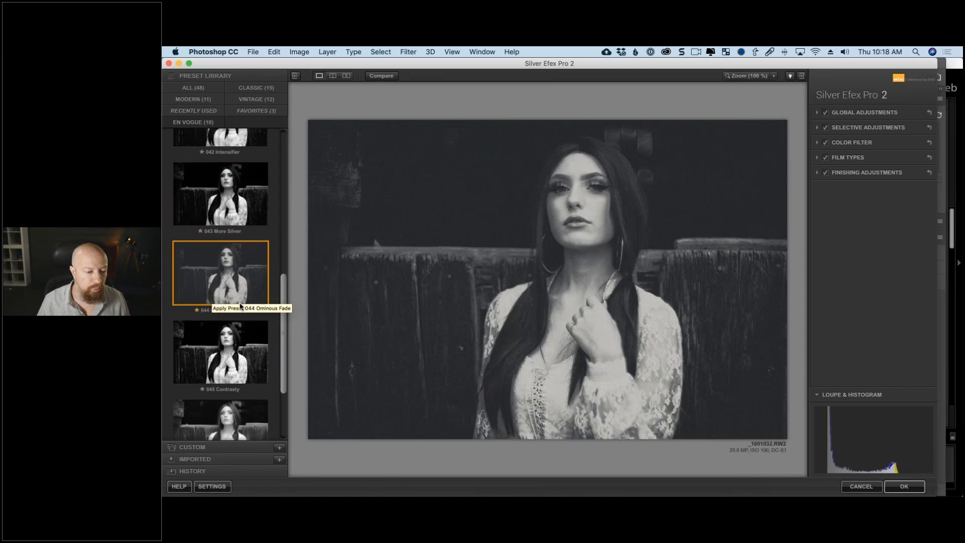
scroll(239, 306, "down", 2)
left_click(232, 317)
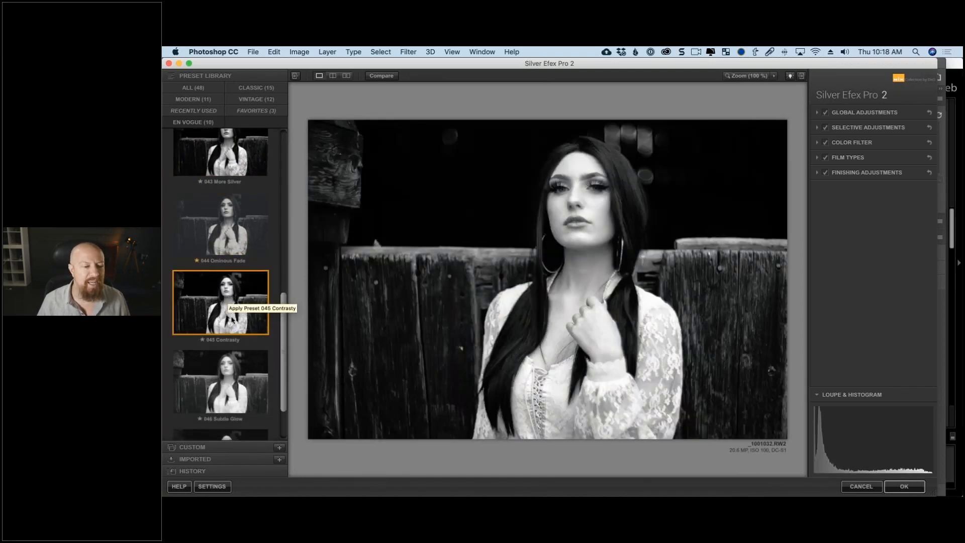
Step: Try the En Vogue presets 046 Subtle Glow and 047 Sun Bleached on the portrait
scroll(232, 319, "down", 2)
left_click(248, 340)
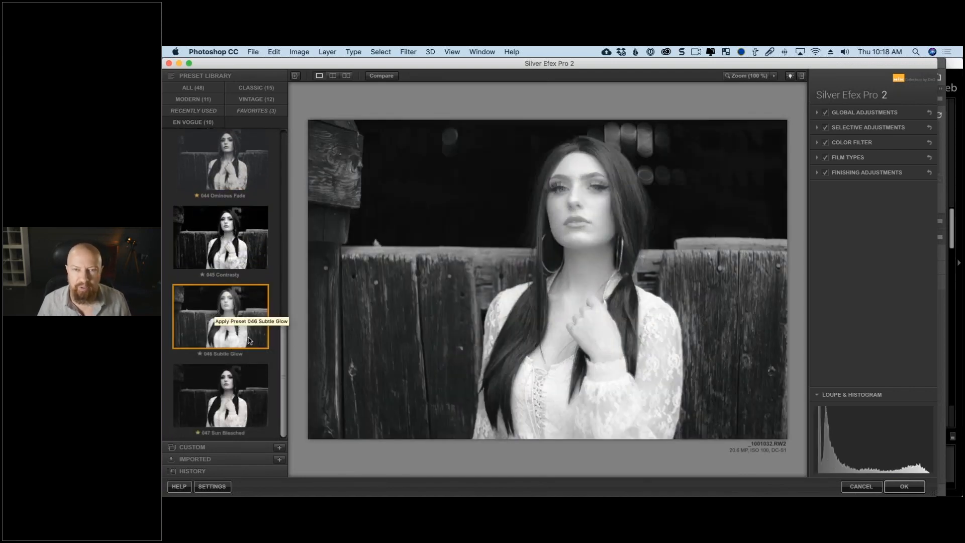
left_click(229, 385)
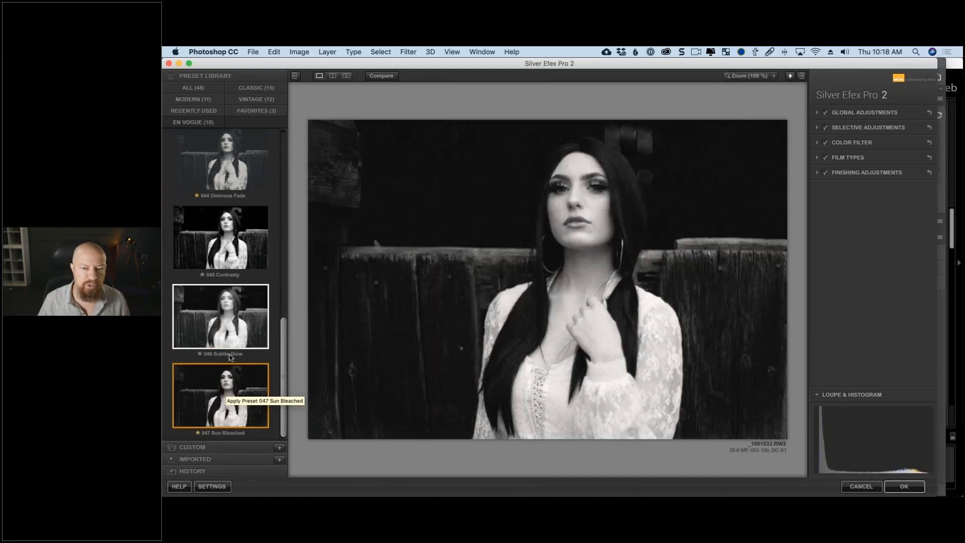
scroll(231, 357, "down", 1)
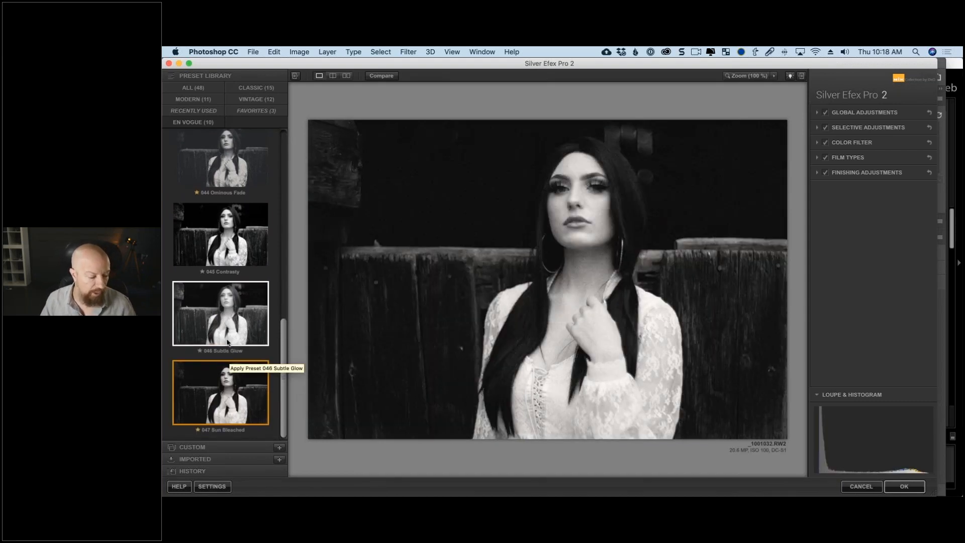
Step: Apply the favorite preset 040 Dark Selenium to the portrait and set its global Brightness to 22%
left_click(256, 111)
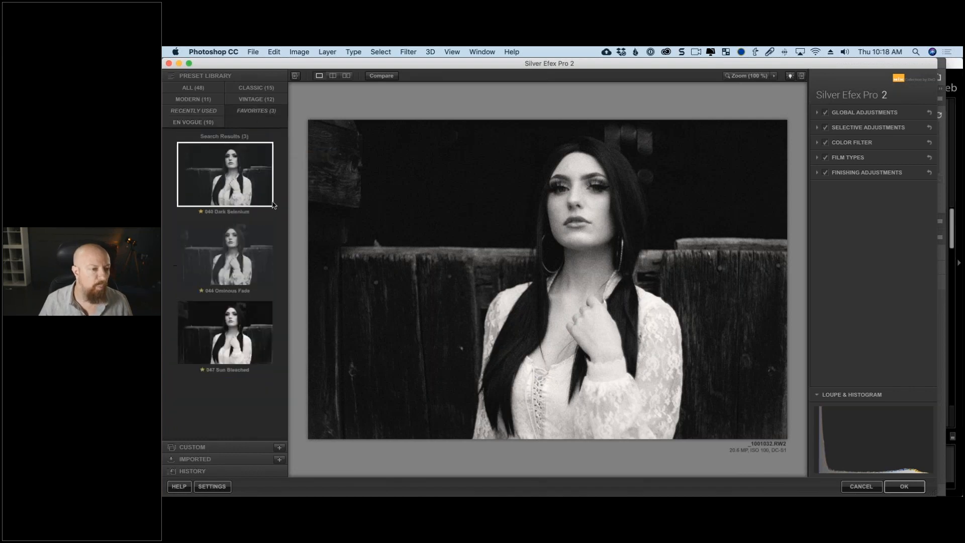
left_click(225, 182)
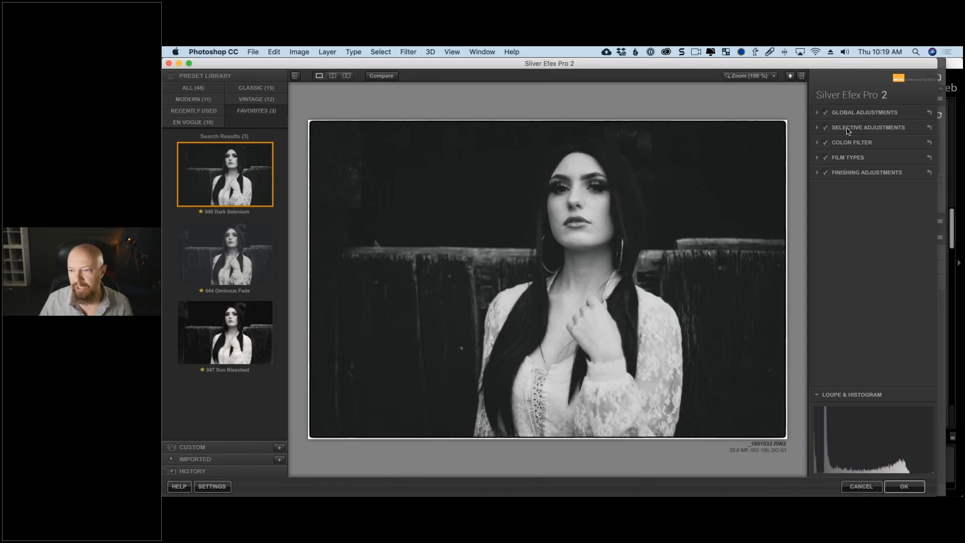
left_click(817, 113)
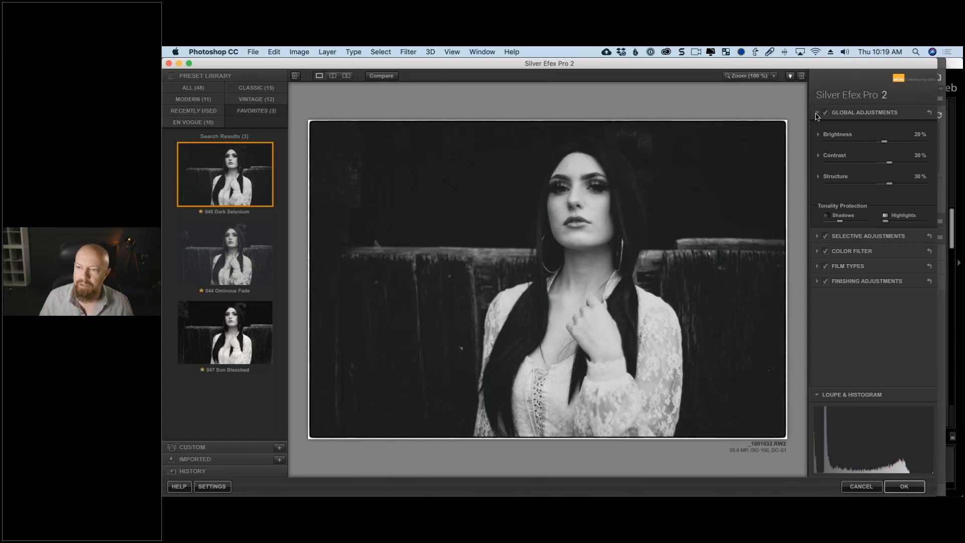
left_click_drag(885, 143, 893, 146)
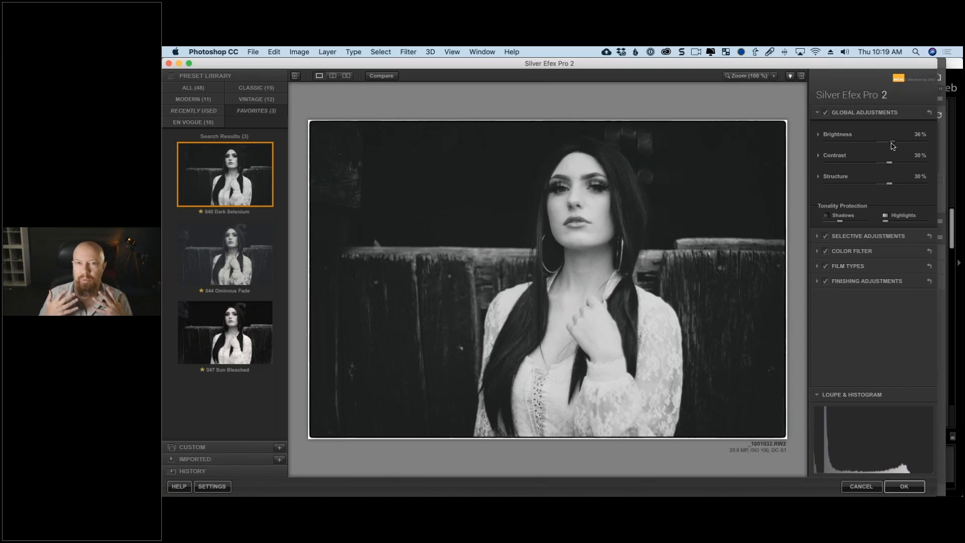
left_click_drag(893, 146, 885, 145)
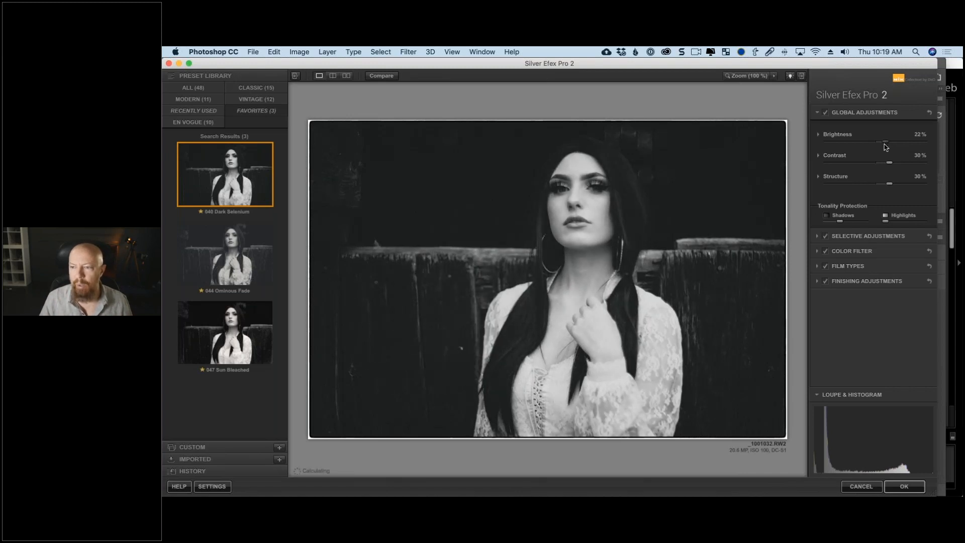
Step: Expand the detailed Brightness and Contrast controls and set the Brightness Highlights to 59%
left_click(818, 134)
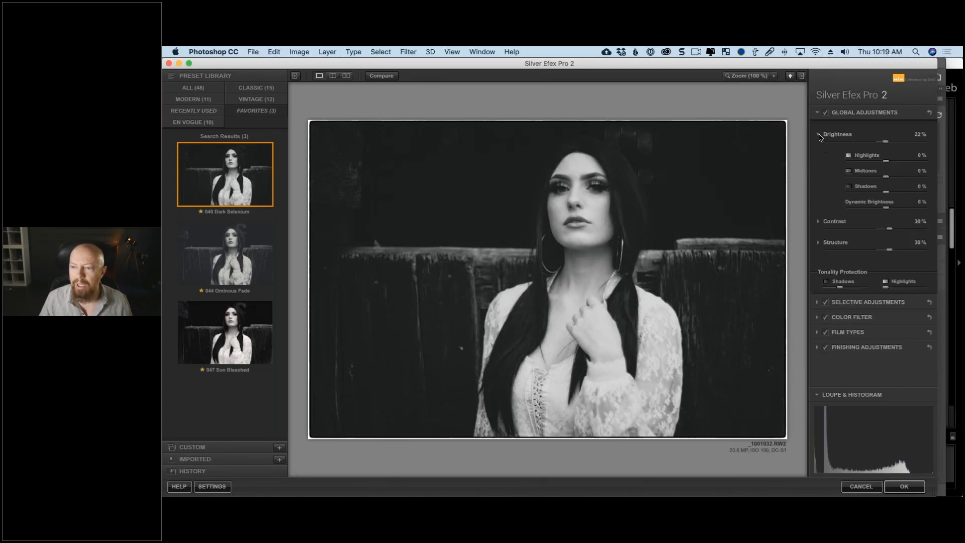
left_click(818, 221)
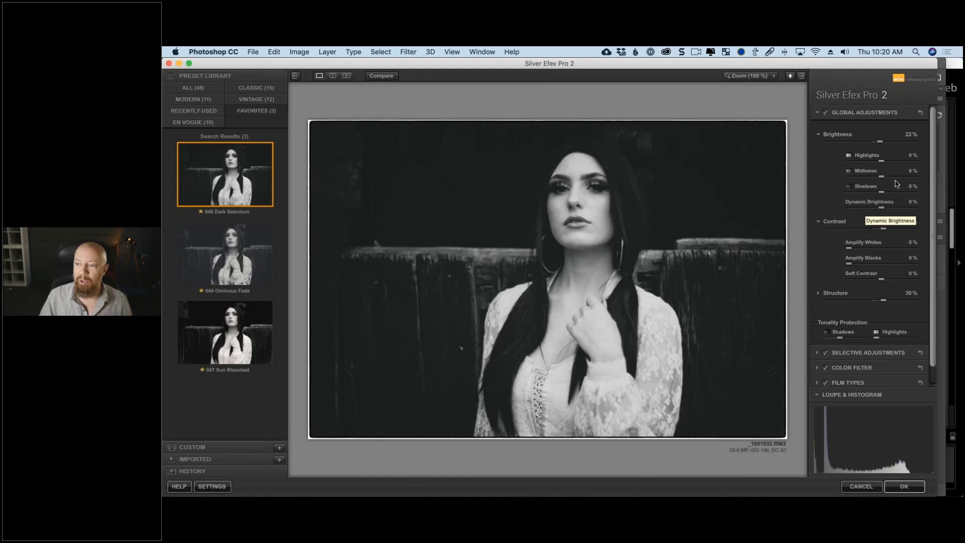
left_click_drag(883, 163, 900, 166)
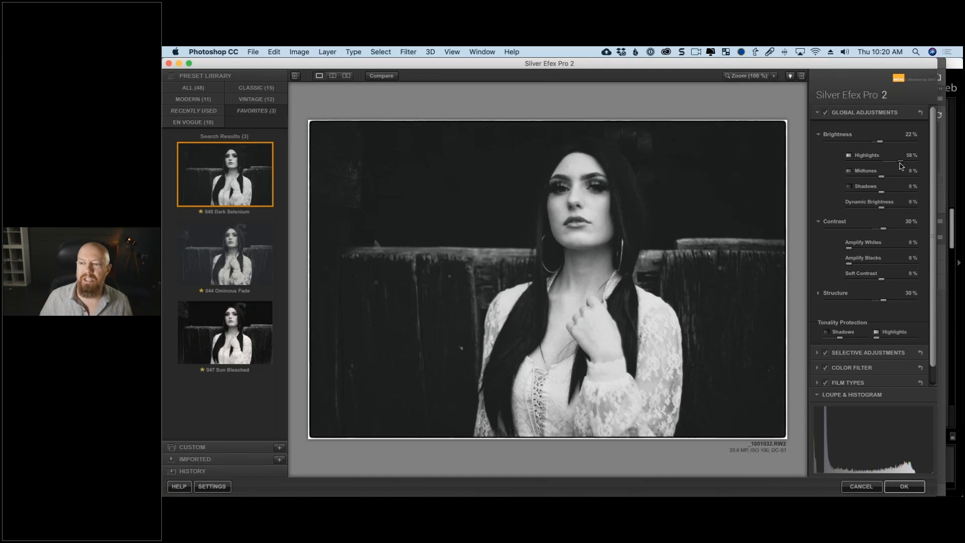
left_click_drag(881, 178, 883, 179)
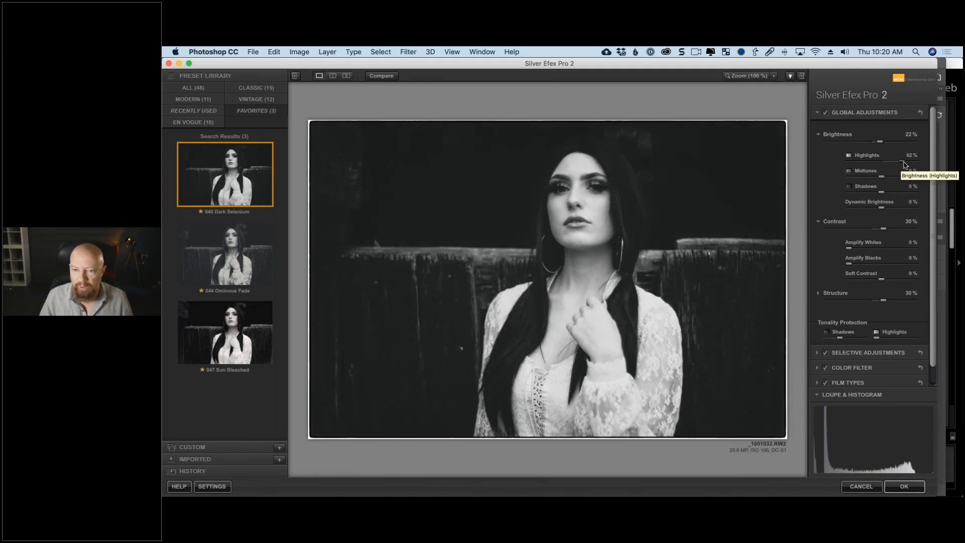
left_click_drag(902, 162, 902, 163)
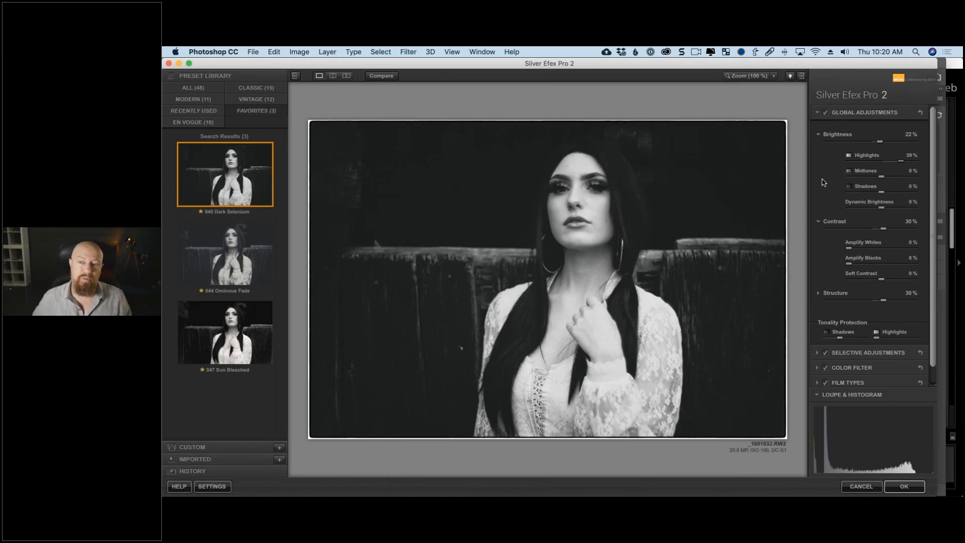
left_click(817, 113)
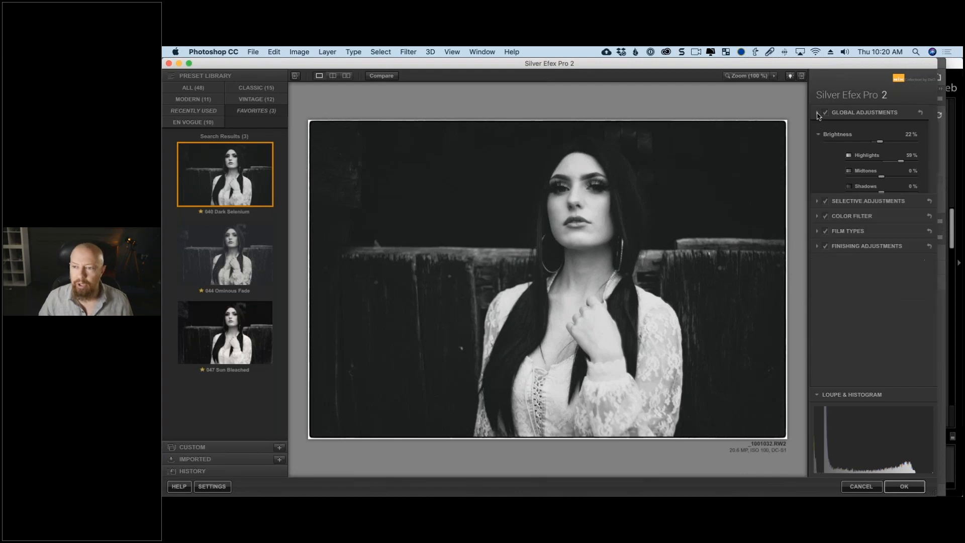
Step: Examine the Film Types settings, then reopen the Global Adjustments with the detailed Brightness and Contrast controls collapsed
left_click(817, 157)
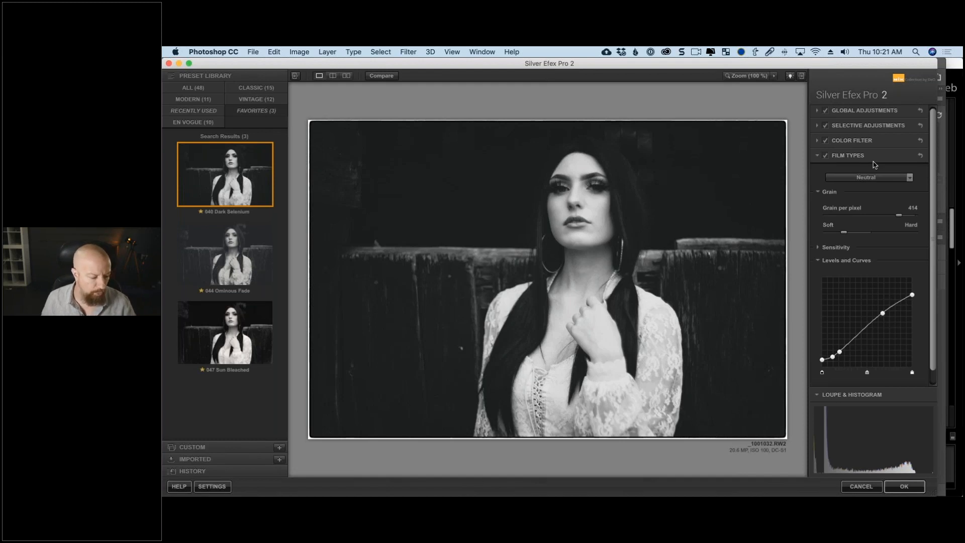
left_click(817, 156)
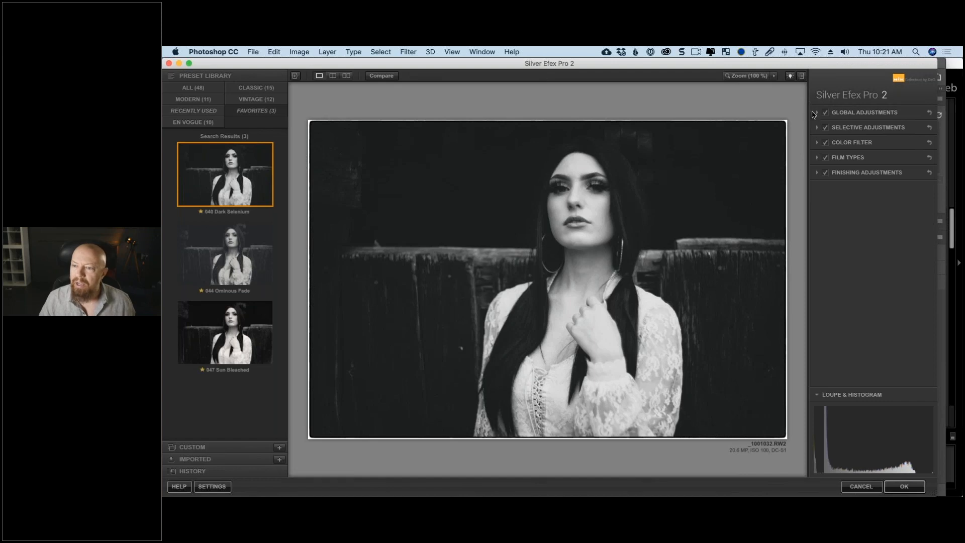
left_click(816, 113)
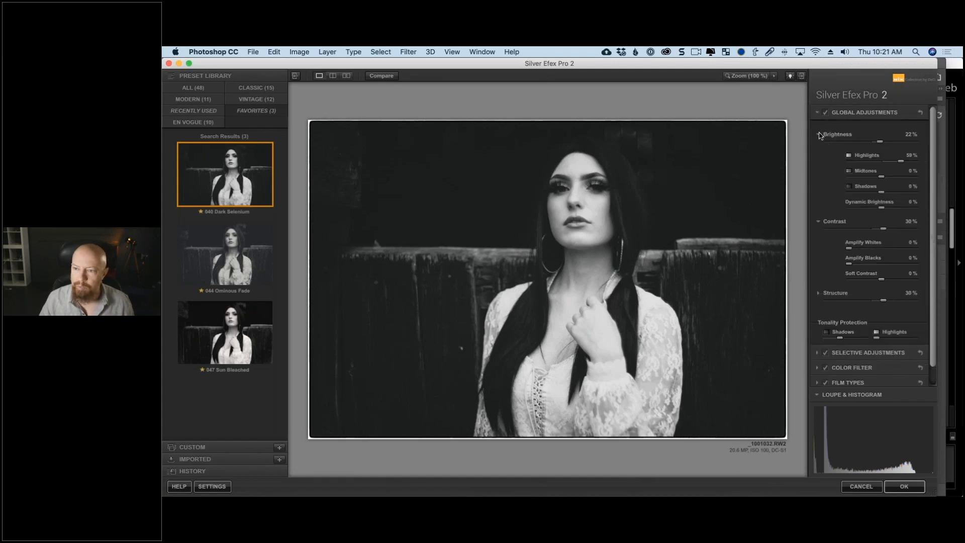
left_click(819, 135)
left_click(819, 157)
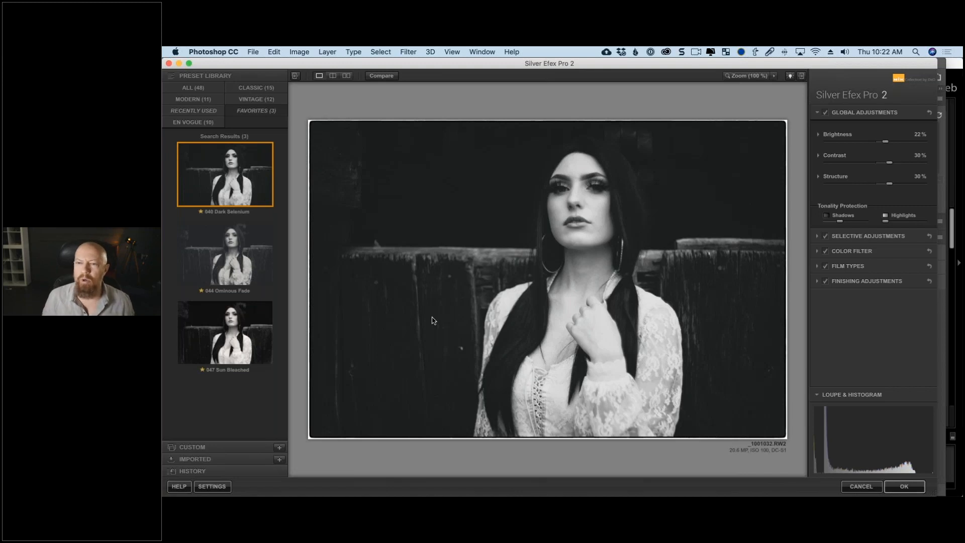
Step: Inspect the face at 100% and turn off the Film Types adjustments with their grain and curve
left_click(749, 75)
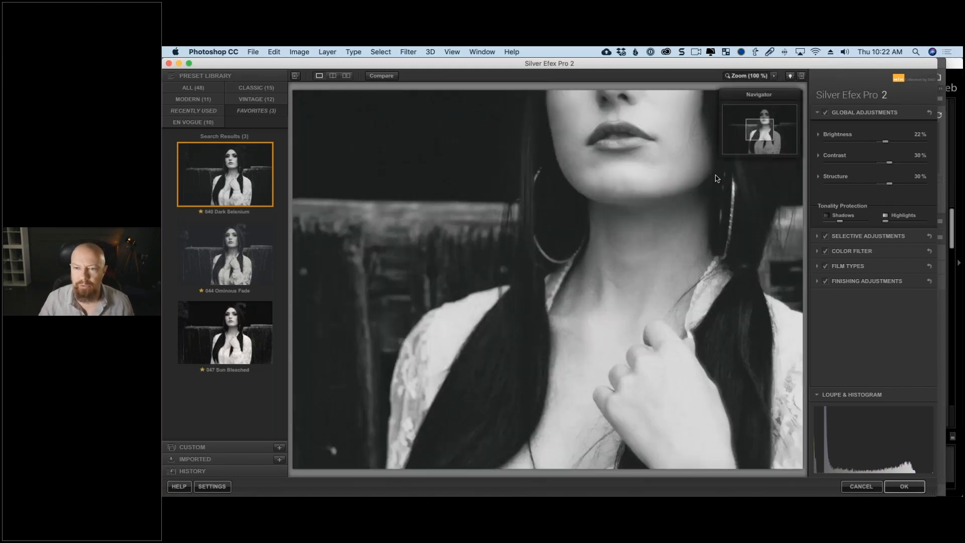
left_click_drag(760, 125, 765, 114)
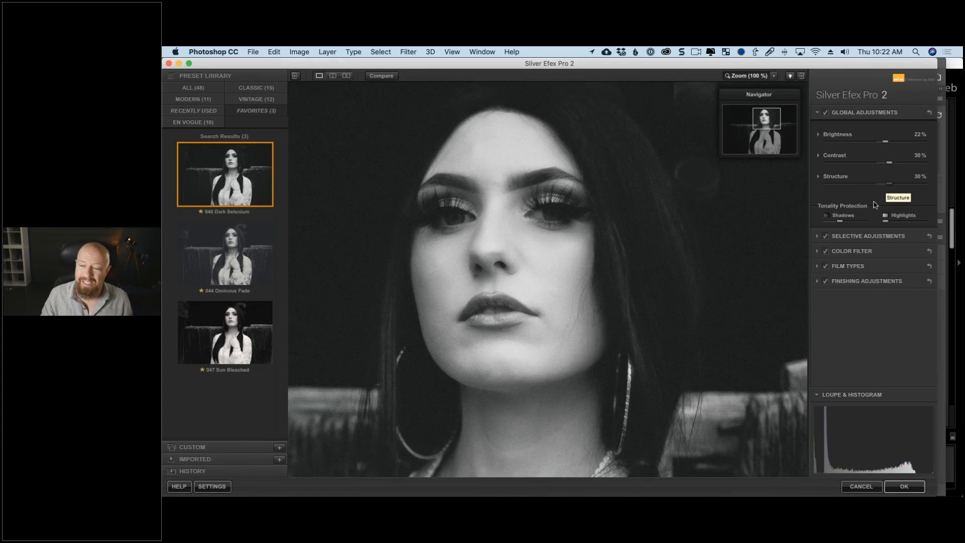
left_click(818, 266)
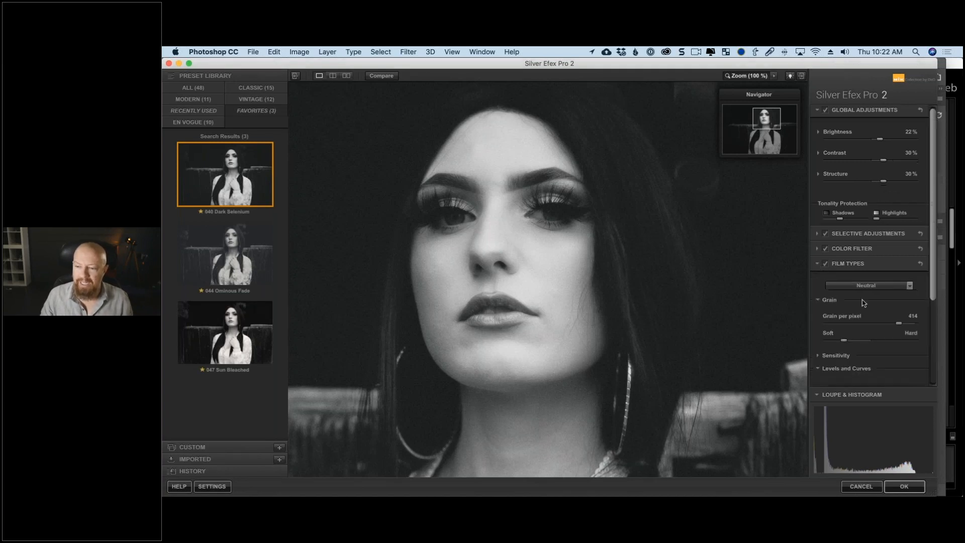
scroll(864, 303, "down", 5)
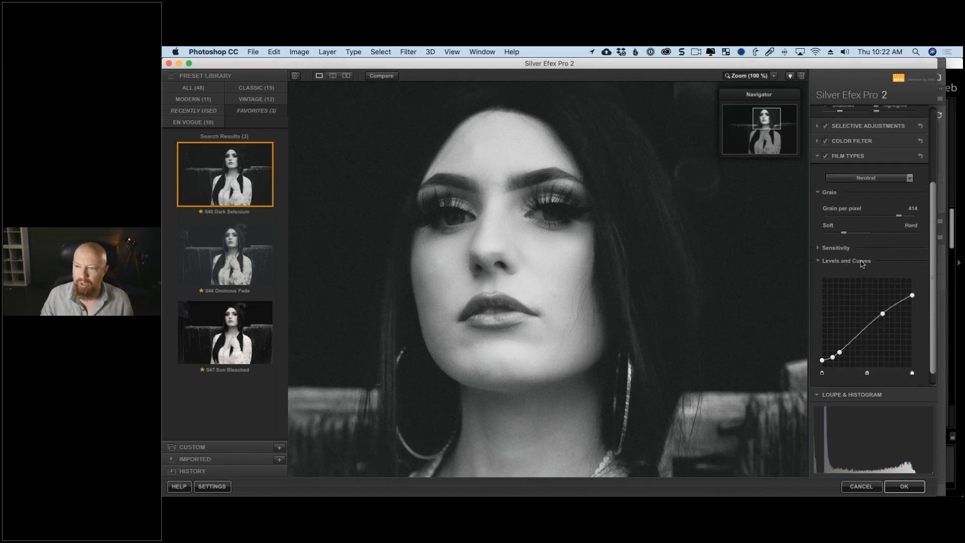
left_click(825, 156)
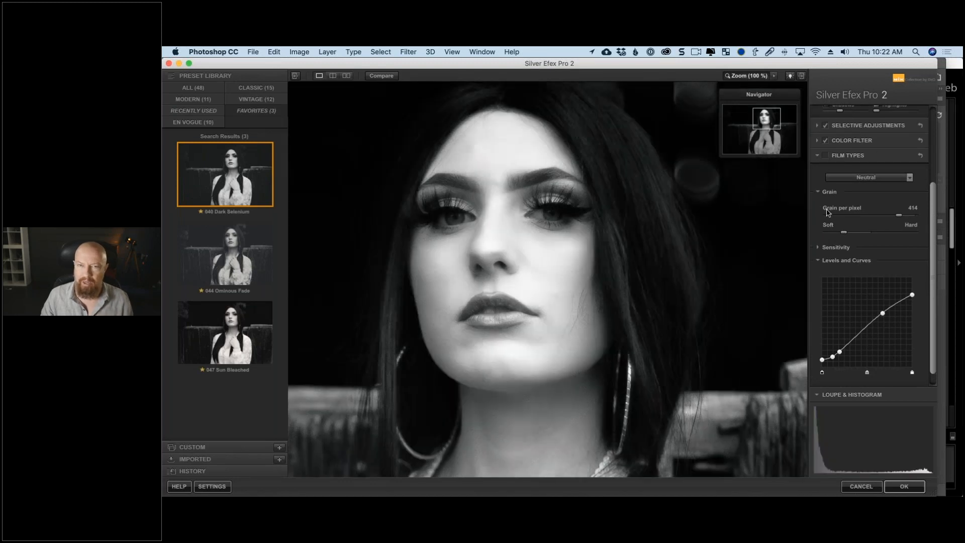
Step: Try the global Structure at 100%, and settle on 0% to soften the skin texture
scroll(828, 212, "up", 5)
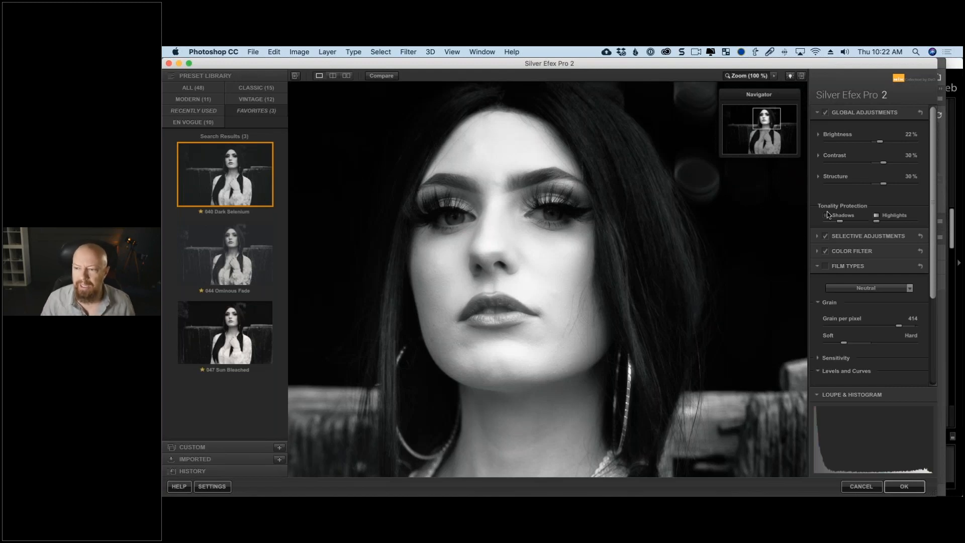
left_click_drag(883, 184, 916, 188)
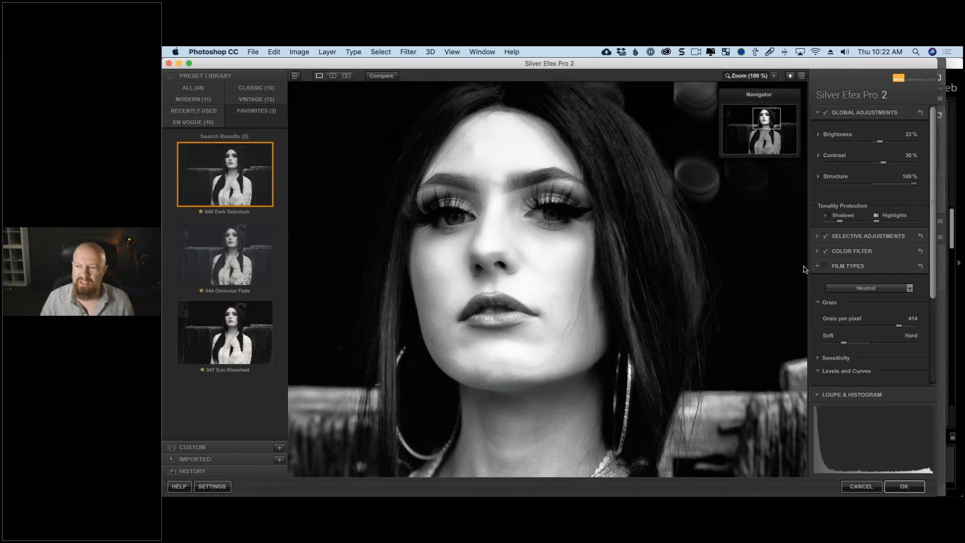
left_click_drag(914, 187, 871, 191)
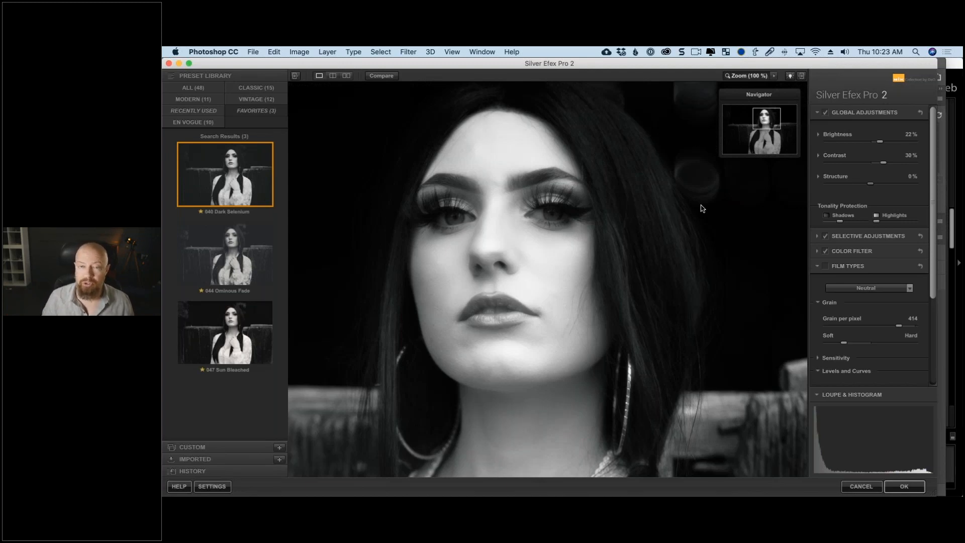
left_click(958, 137)
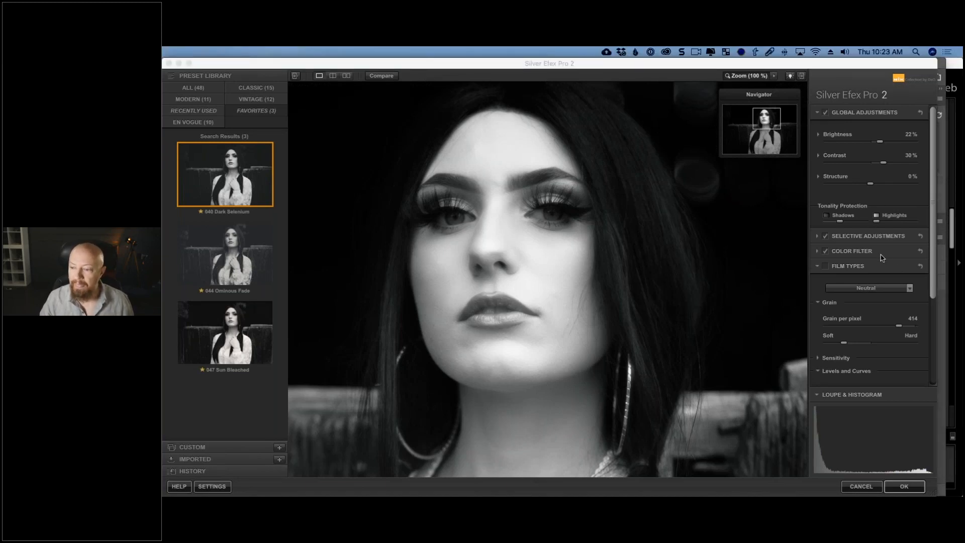
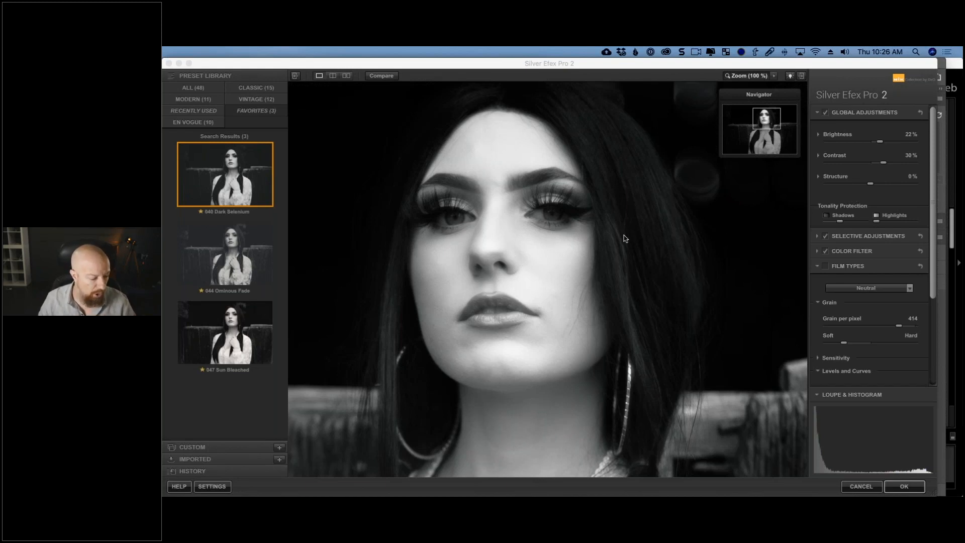
Step: Collapse the Global Adjustments and Film Types sections, and compare the Loupe with the Histogram's tonal zones
left_click(818, 113)
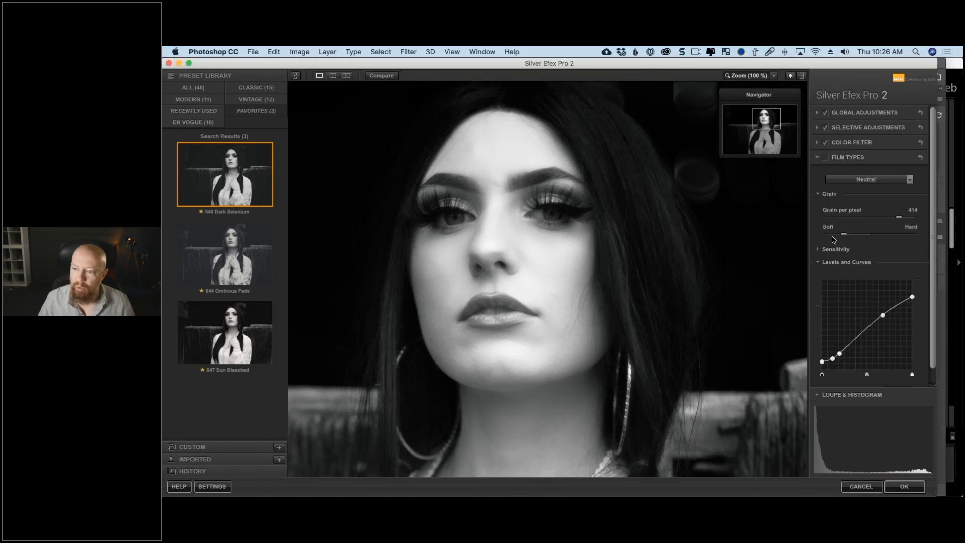
left_click(817, 157)
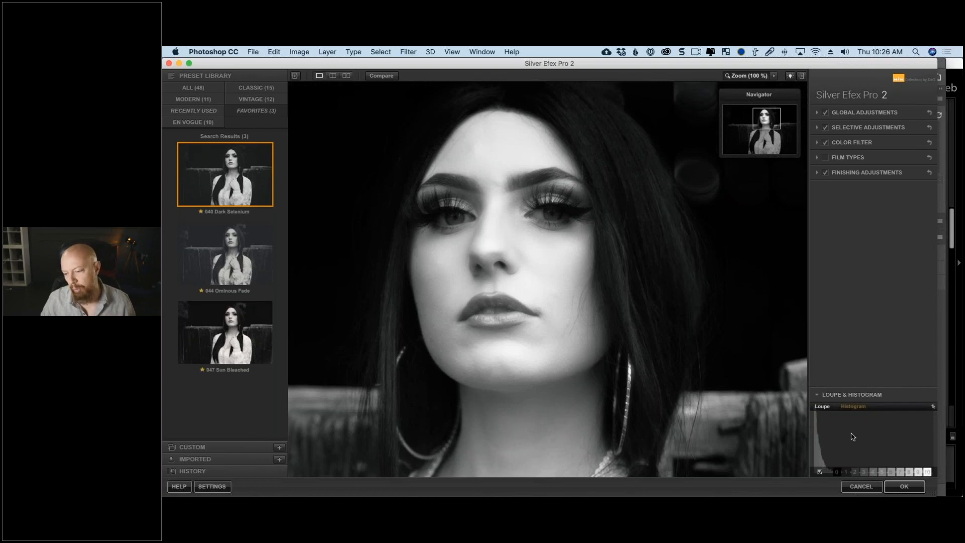
left_click(822, 407)
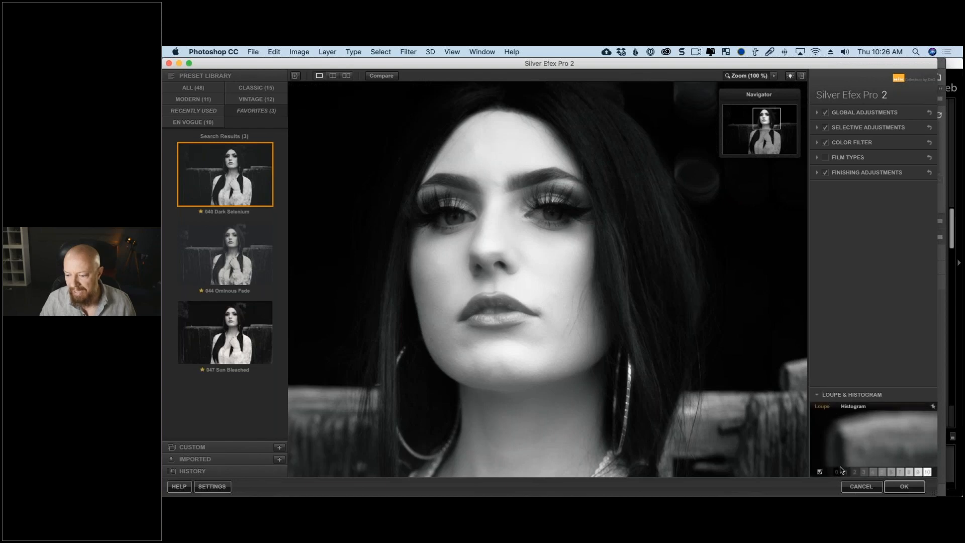
left_click(855, 407)
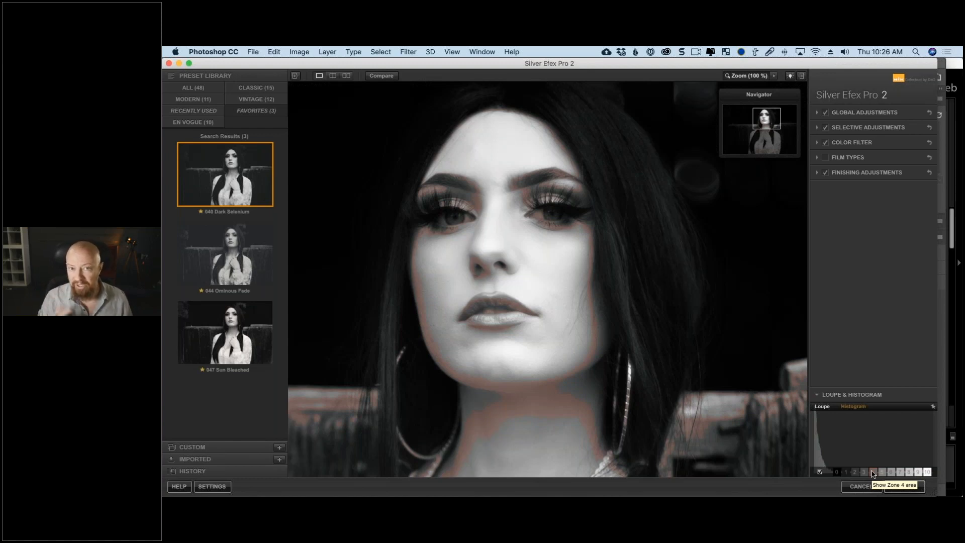
Step: Switch to Chrome, bring up the Wikipedia article on the Zone System and select its full web address
key("super+Tab")
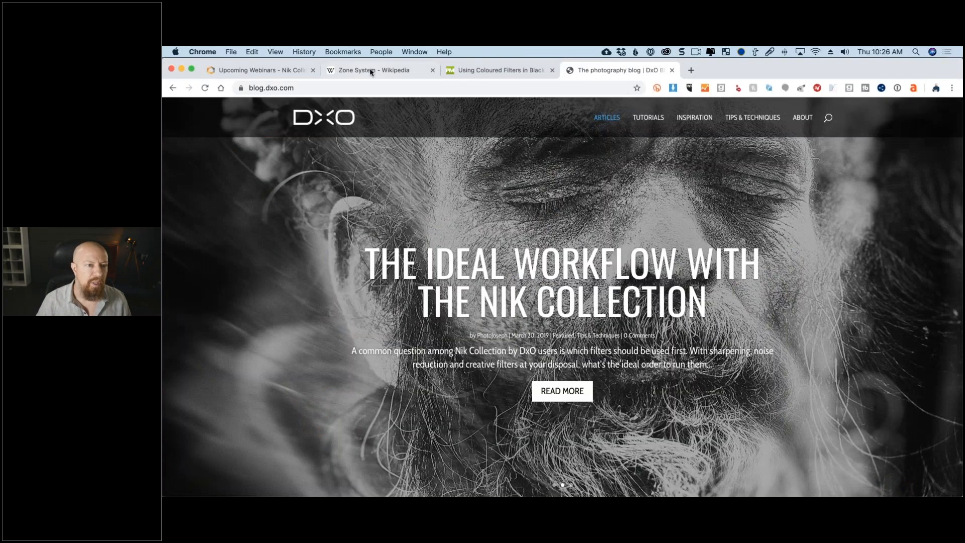
left_click(374, 70)
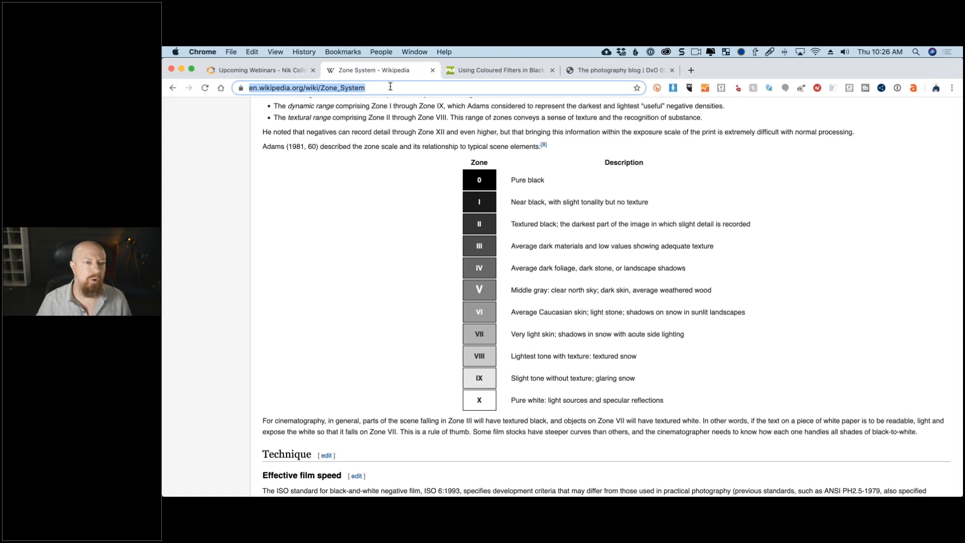
left_click_drag(391, 88, 246, 87)
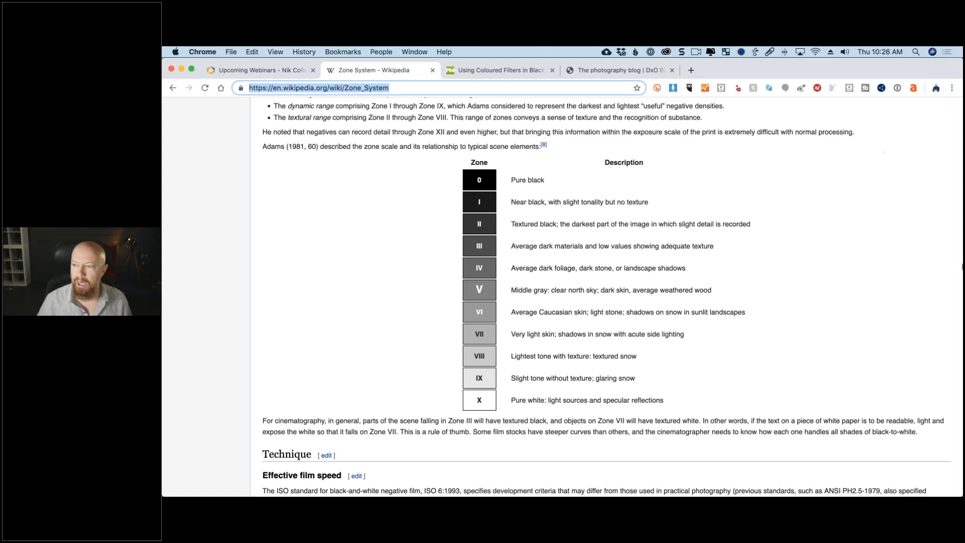
left_click(872, 357)
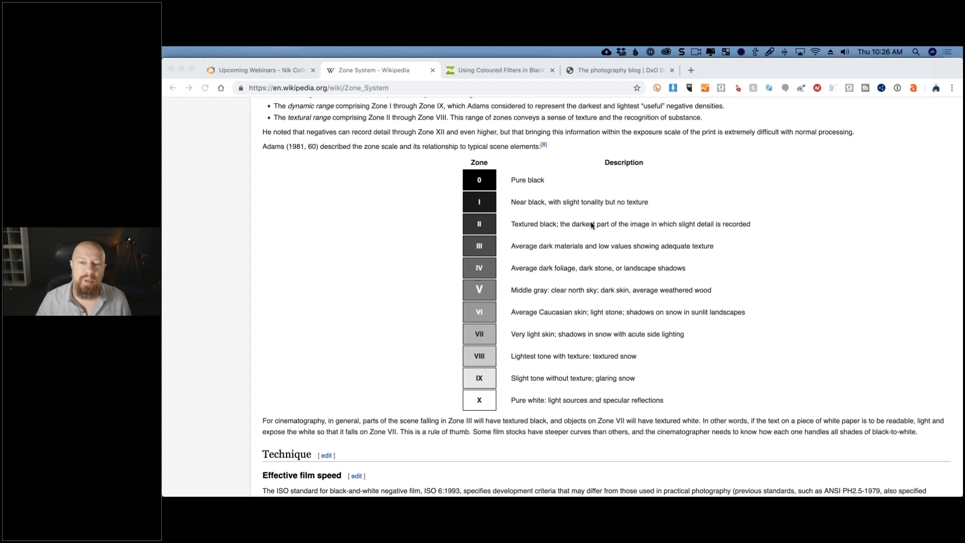
Step: Examine the article's zone scale table, highlighting the labels of zones IX and VIII
scroll(592, 226, "down", 1)
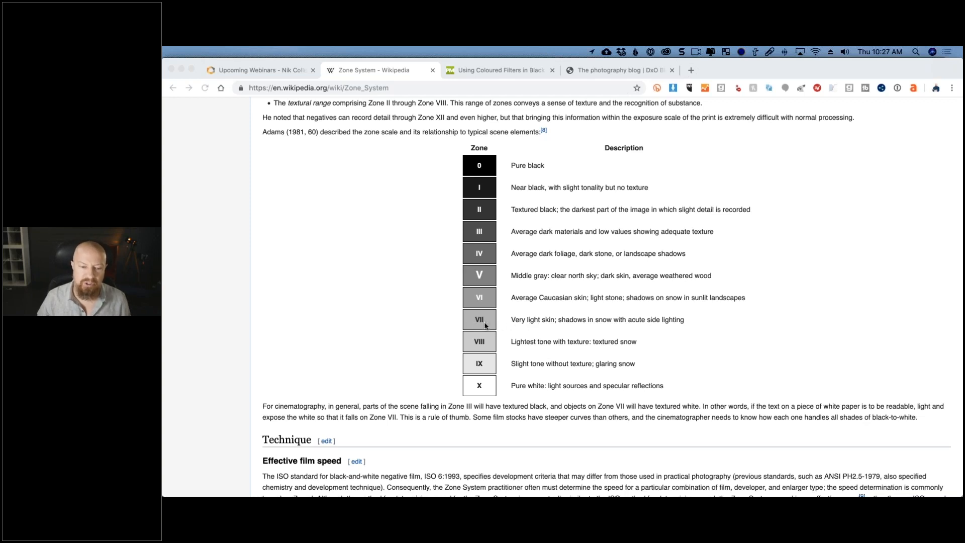
left_click(528, 322)
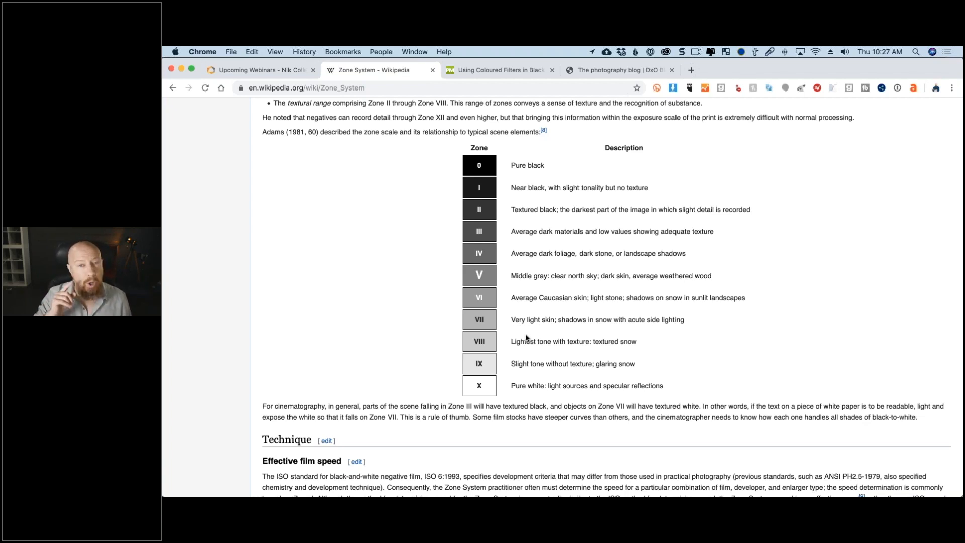
double_click(479, 364)
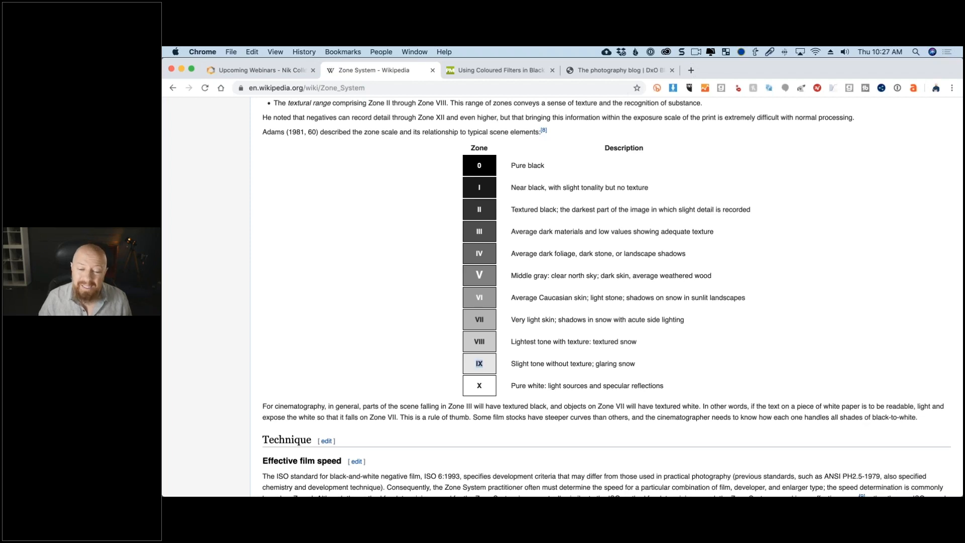
double_click(478, 342)
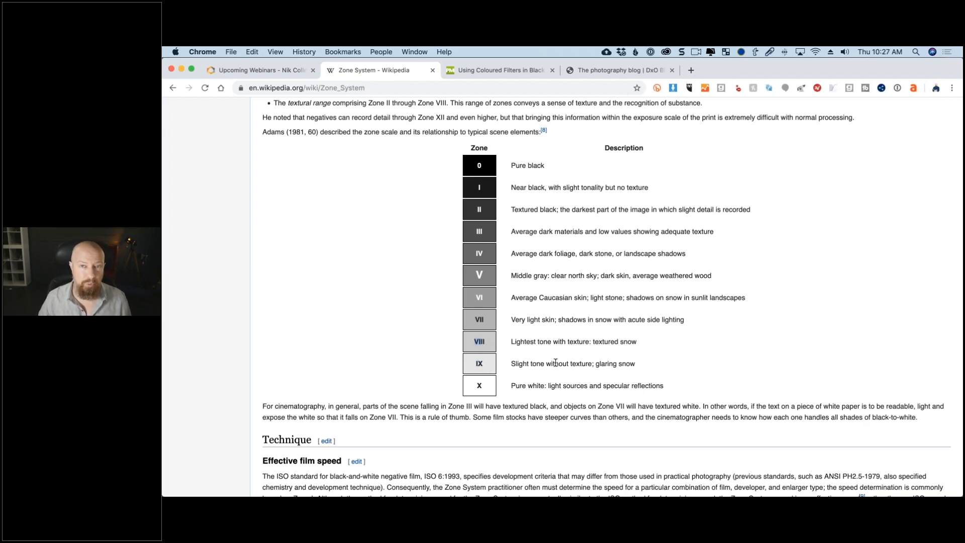
Step: Switch back to Photoshop and overlay one of the bright tonal zones on the portrait
key("super+Tab")
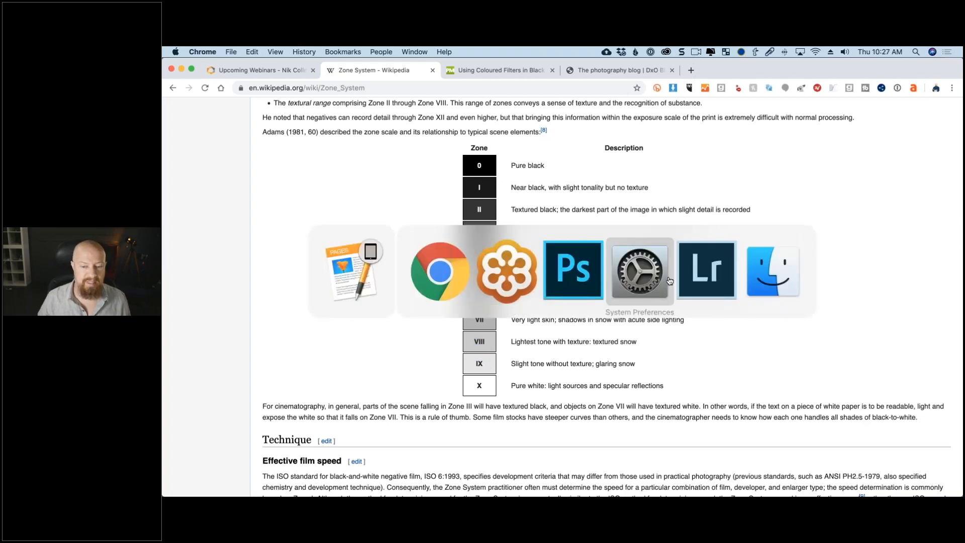
left_click(586, 275)
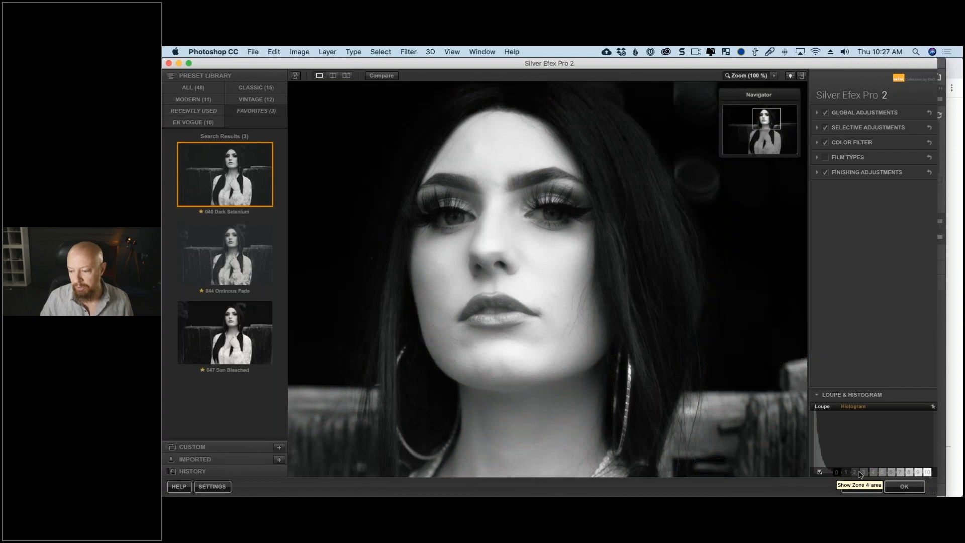
left_click(927, 472)
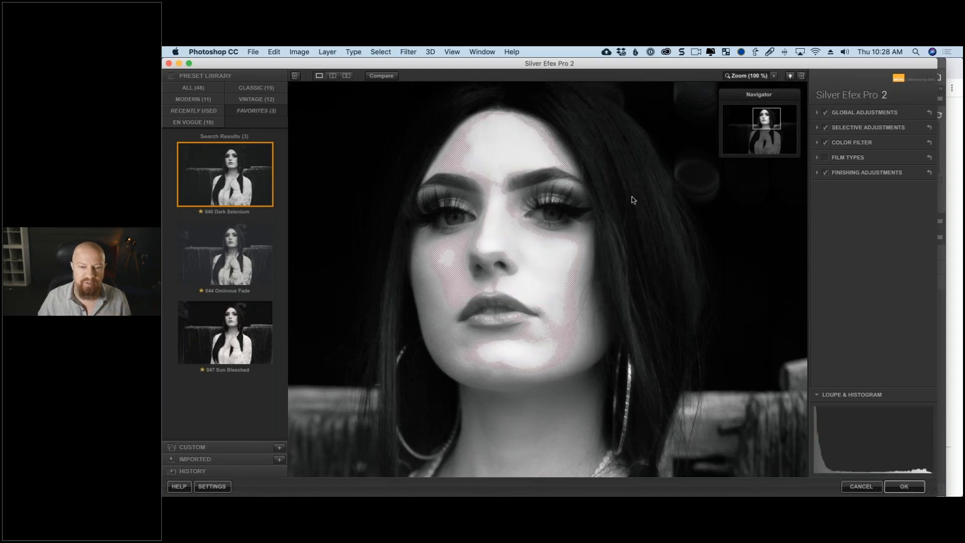
Step: Reopen the Global Adjustments and change the tonal overlay on the portrait to the zone 9 area
left_click(817, 112)
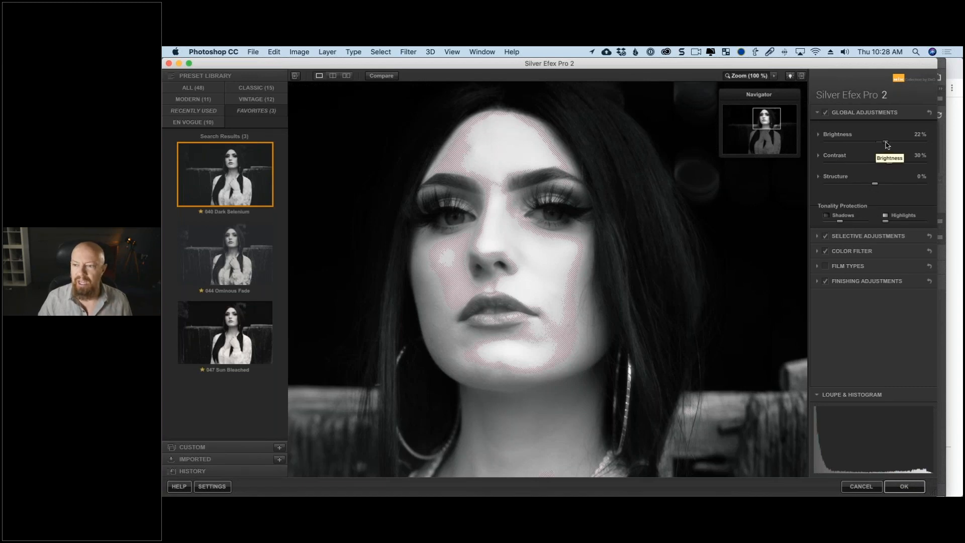
mouse_move(885, 145)
left_mouse_down()
mouse_move(850, 150)
mouse_move(888, 150)
left_mouse_up()
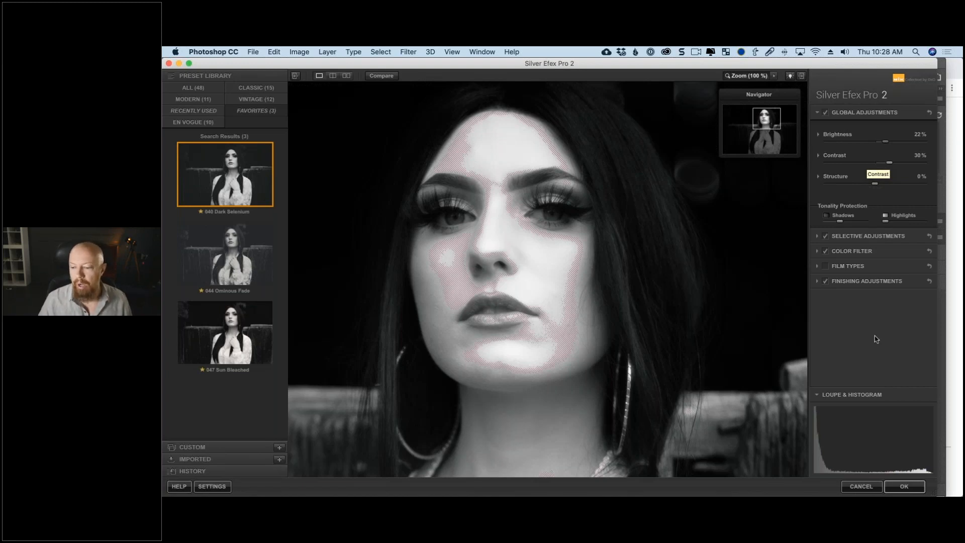
mouse_move(908, 466)
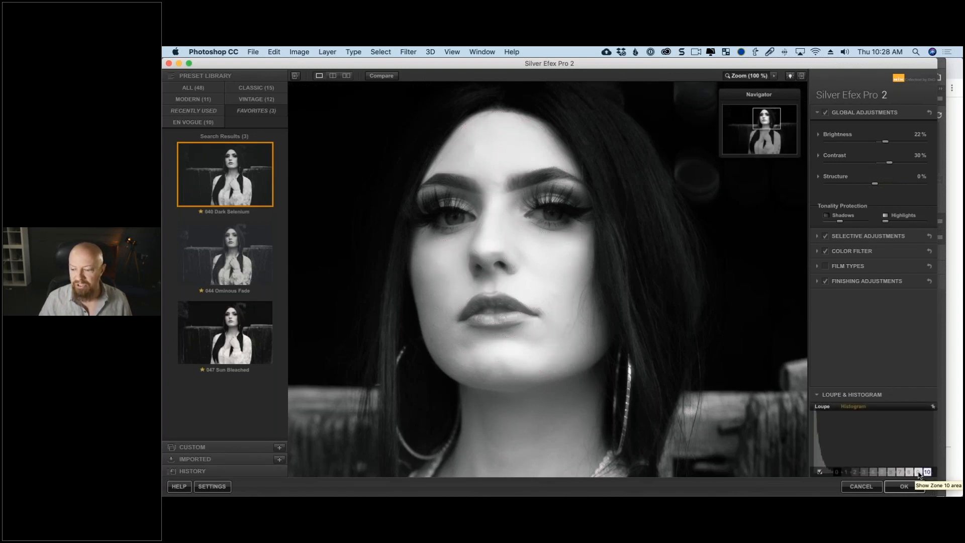
left_click(919, 473)
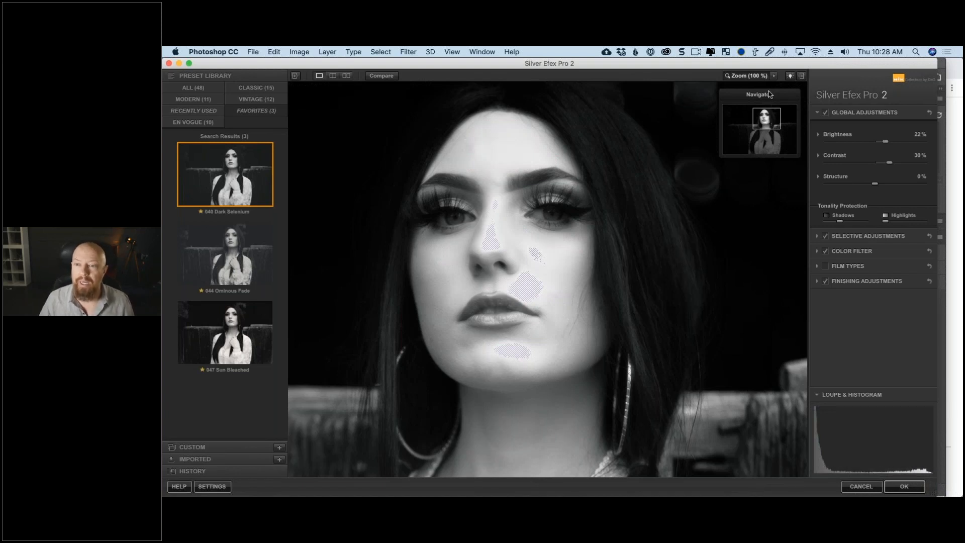
Step: Try the Brightness Highlights at -44% against the zone overlay, restore them to 59% and collapse the Global Adjustments
left_click(751, 76)
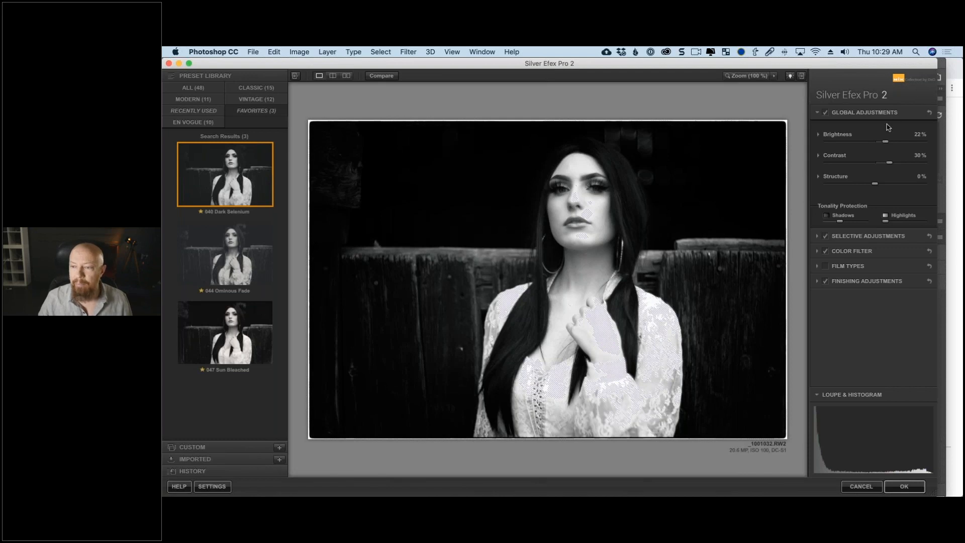
left_click(819, 136)
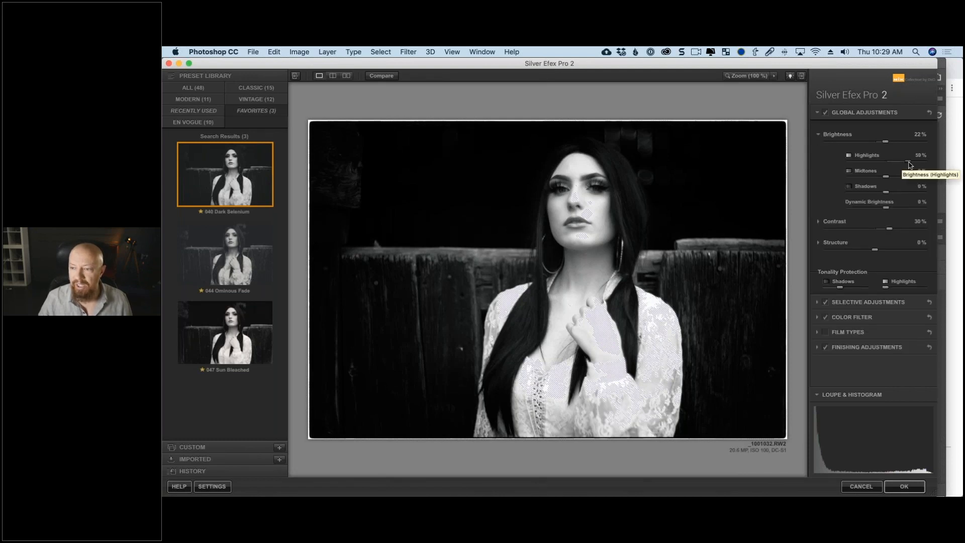
left_click_drag(900, 165, 872, 164)
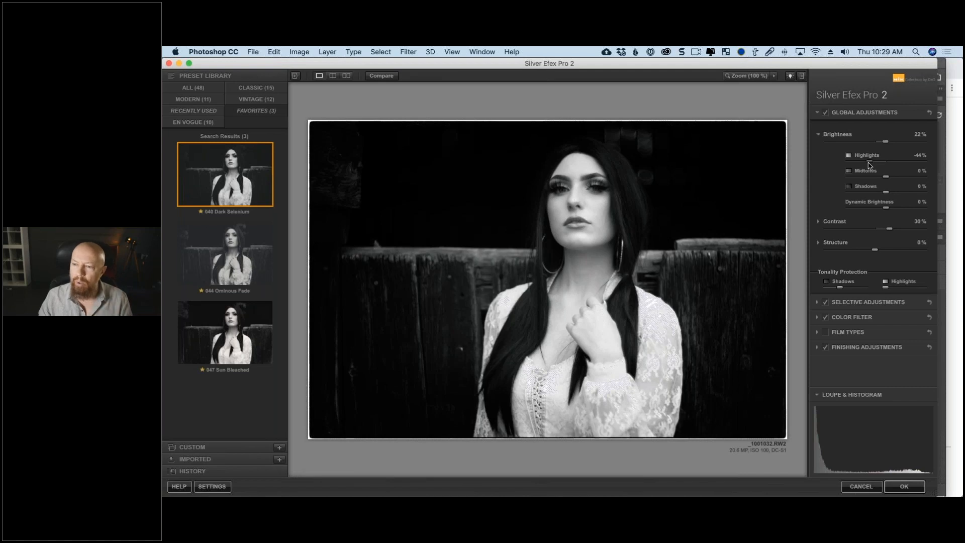
left_click_drag(870, 164, 908, 162)
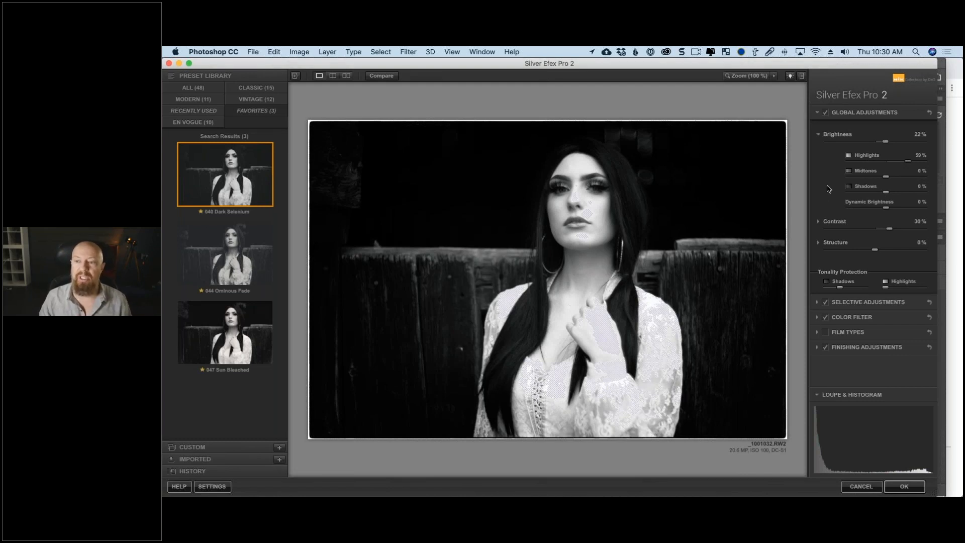
left_click(818, 113)
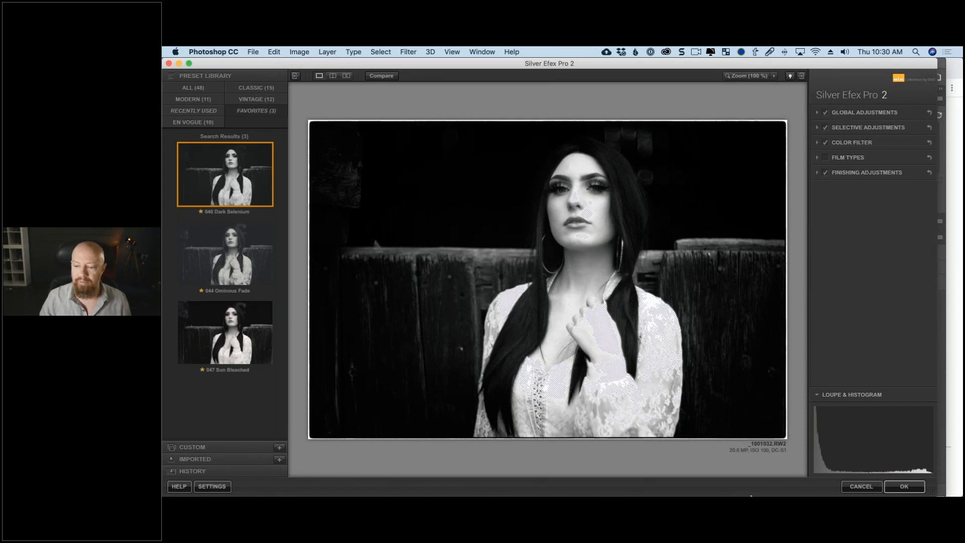
Step: Switch to System Preferences, enlarge the cursor size in the Accessibility display settings, and return to Silver Efex Pro 2
key("super+Tab")
left_click(604, 282)
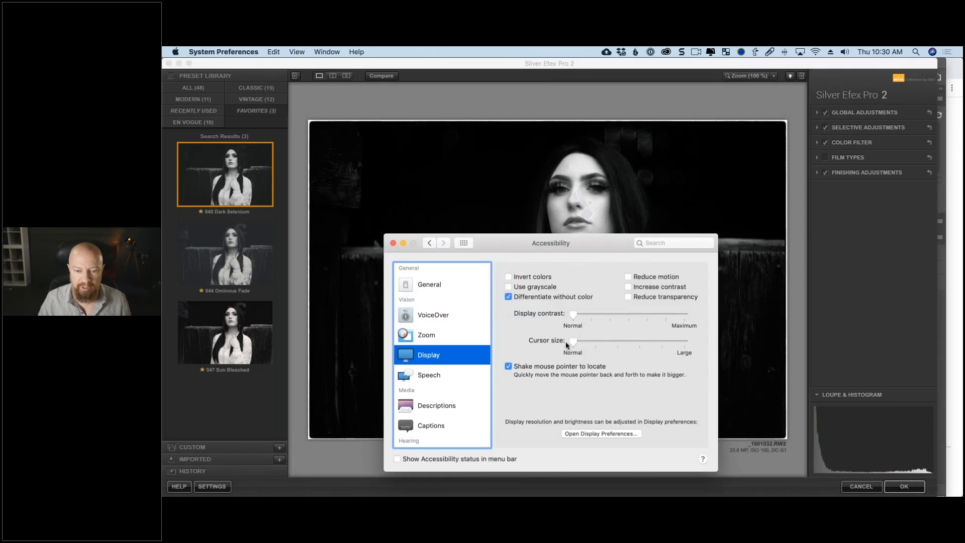
left_click_drag(574, 342, 617, 341)
left_click(633, 171)
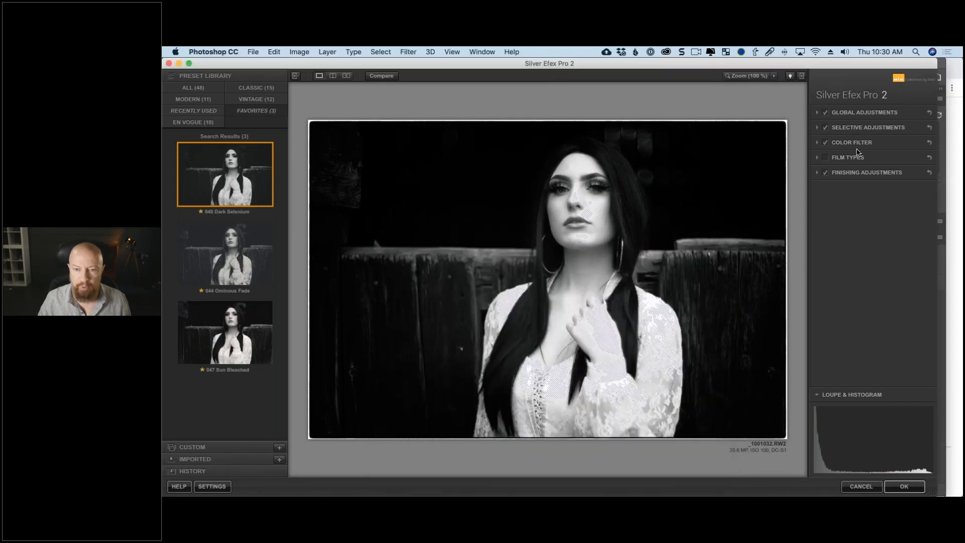
Step: Open the Selective Adjustments and add a control point beside the nose with its size set to 16%
left_click(818, 128)
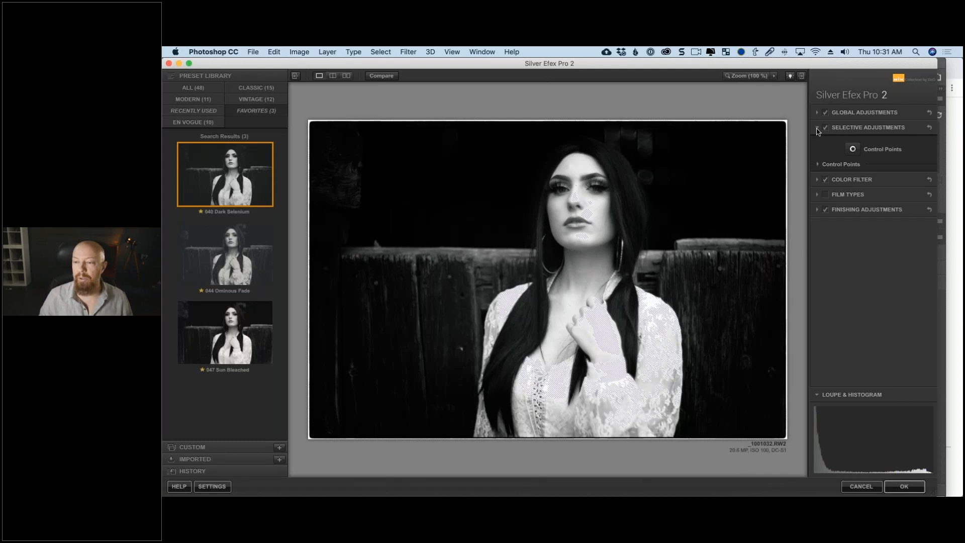
left_click(853, 149)
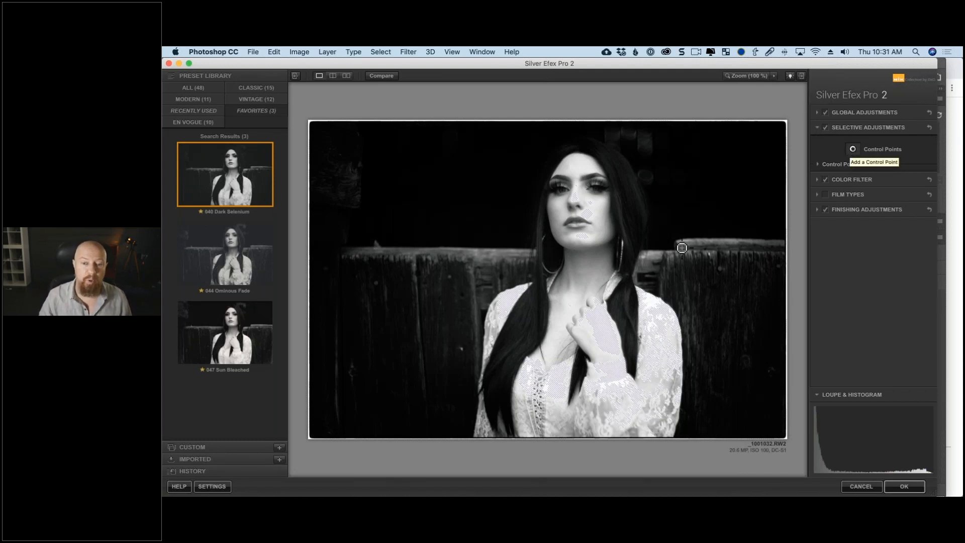
left_click(577, 202)
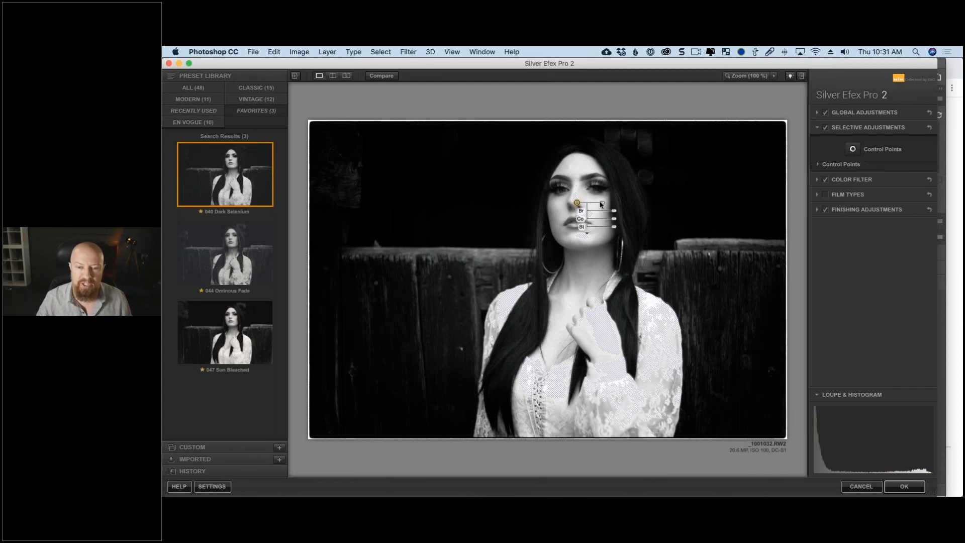
mouse_move(601, 205)
left_mouse_down()
mouse_move(620, 204)
mouse_move(610, 207)
left_mouse_up()
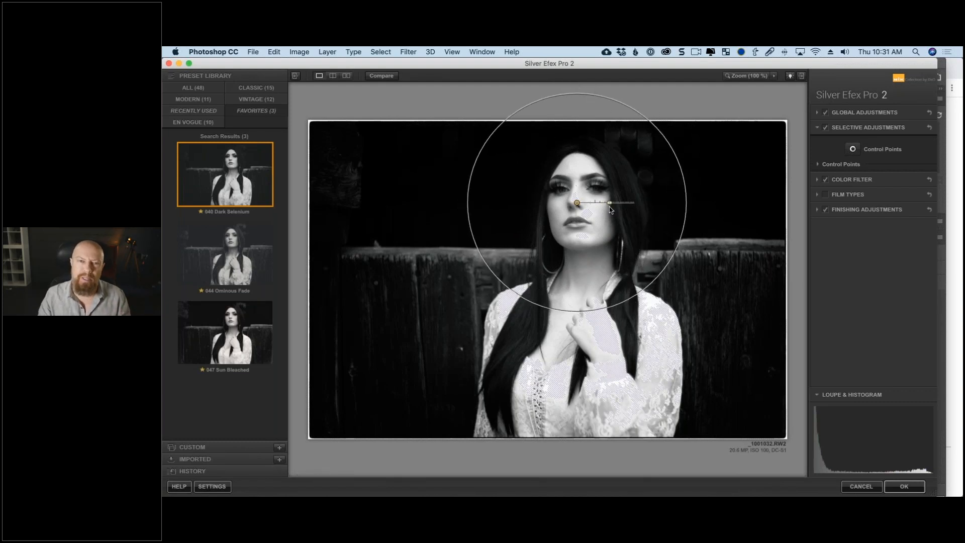
left_click_drag(609, 206, 601, 207)
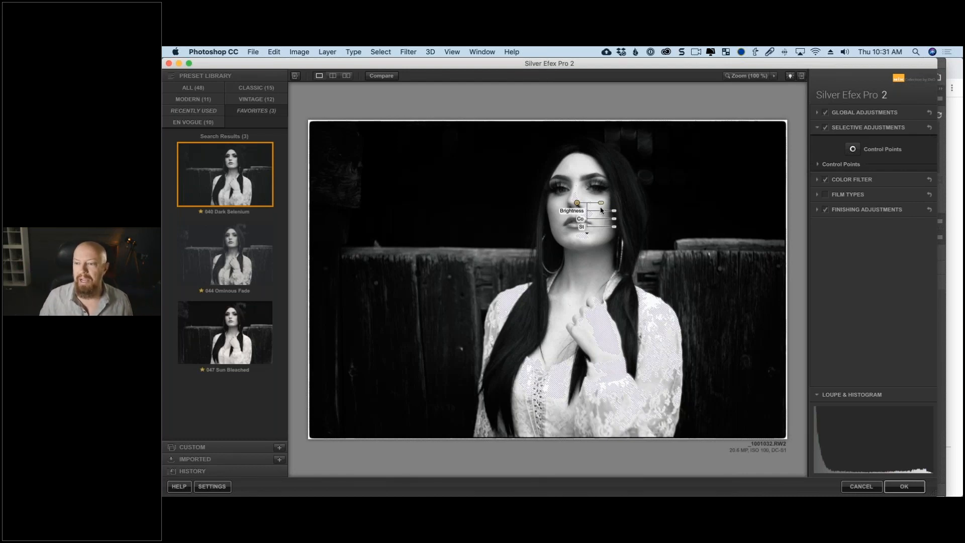
Step: Show the control point's selection mask and shift the point around the nose and cheek to examine which facial tones it selects
left_click(820, 166)
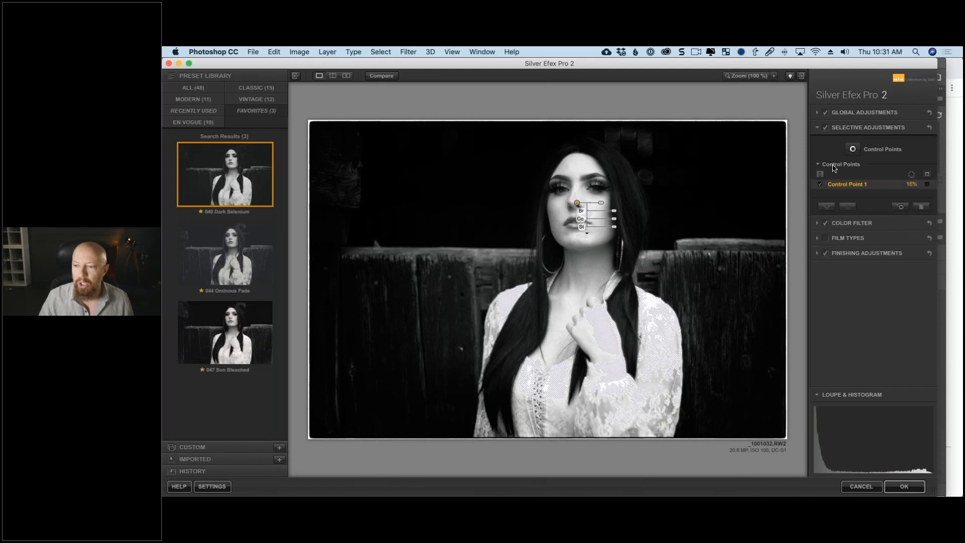
left_click(927, 185)
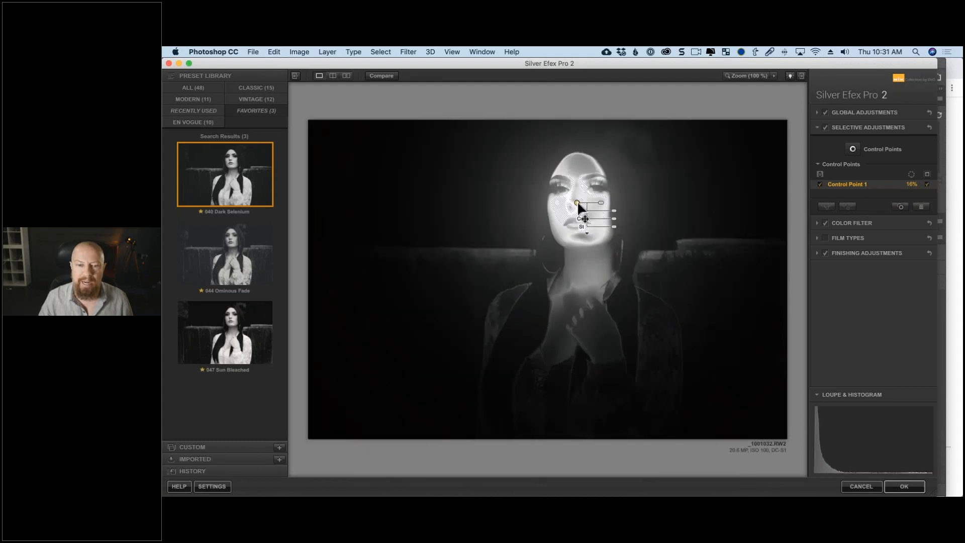
left_click_drag(577, 203, 579, 206)
mouse_move(921, 472)
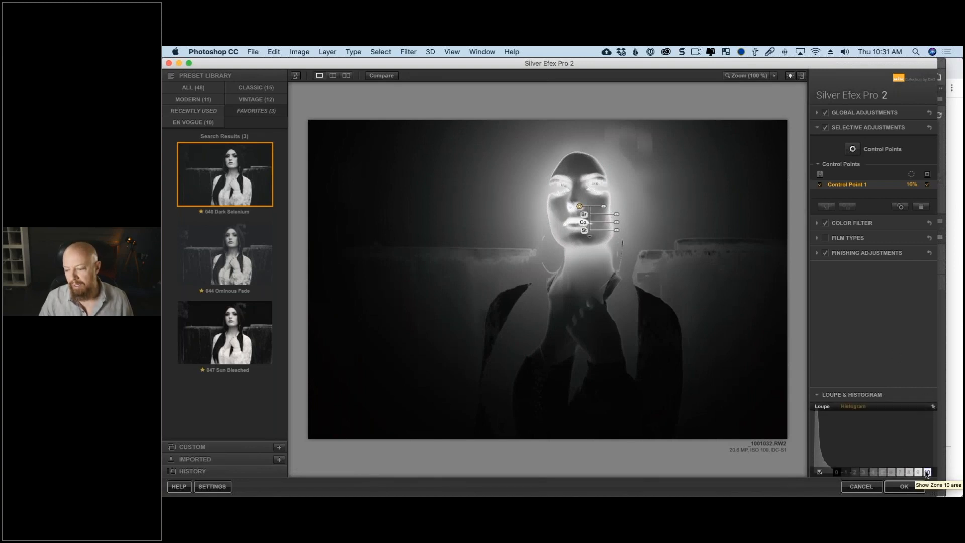
left_click_drag(580, 206, 578, 201)
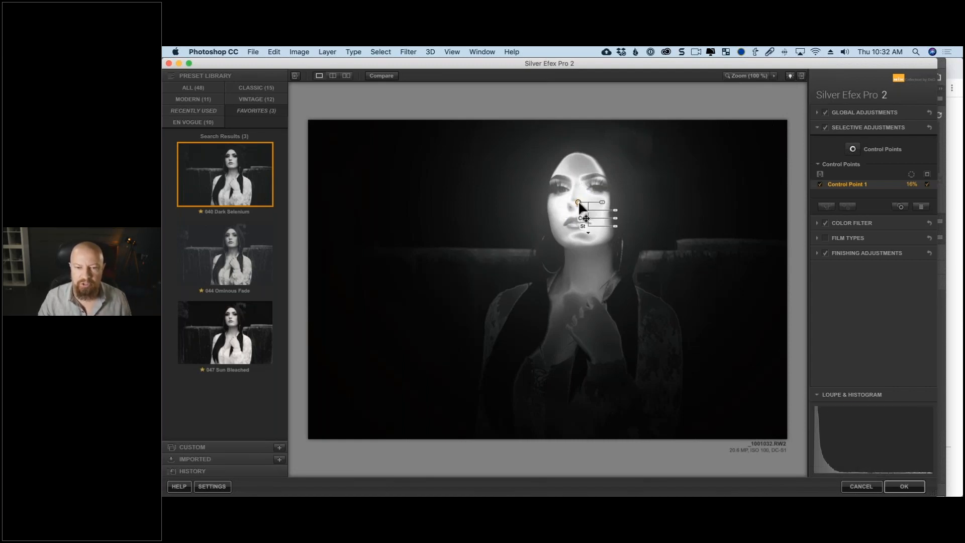
left_click_drag(578, 201, 559, 214)
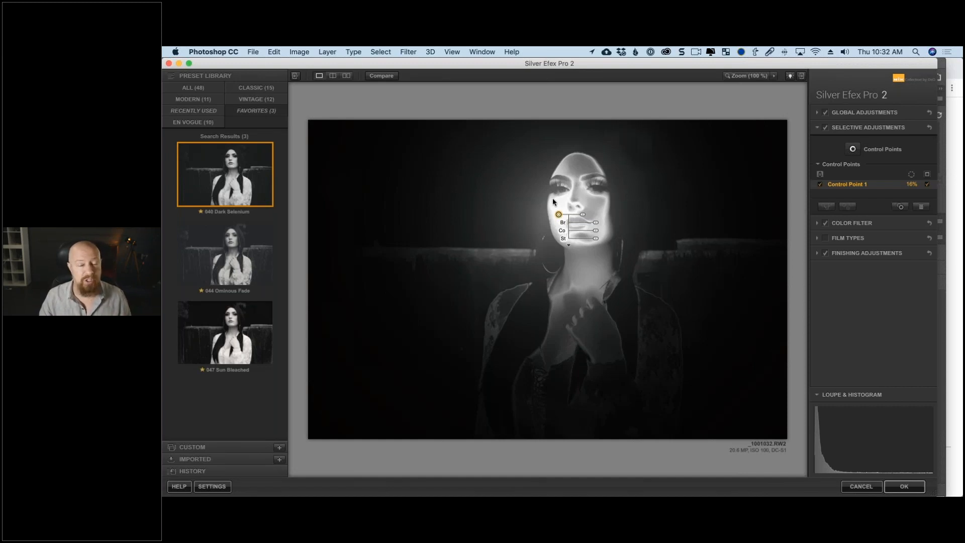
Step: Move the control point onto the lace sleeve near the shoulder, reduce its size to 10% and hide its selection mask
left_click_drag(558, 214, 661, 320)
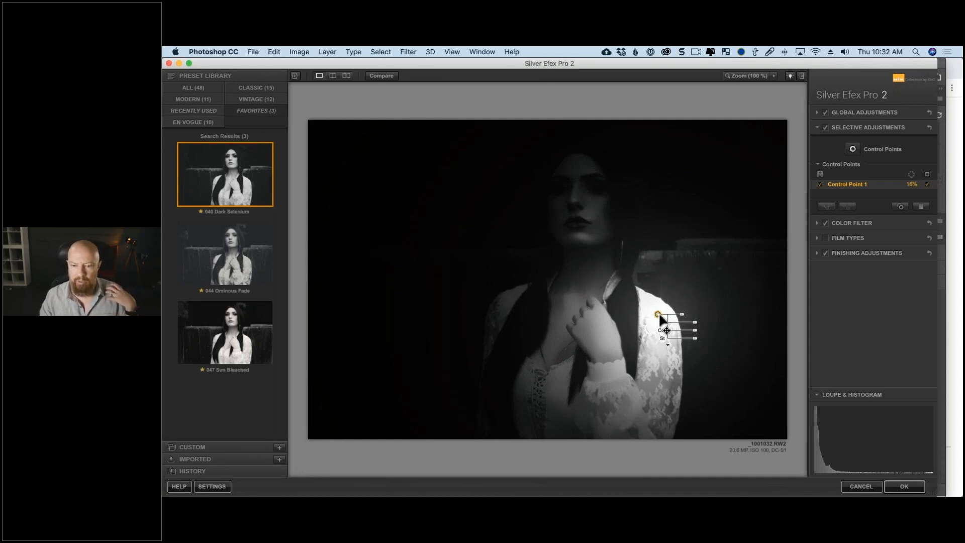
mouse_move(682, 314)
left_mouse_down()
mouse_move(690, 319)
mouse_move(672, 319)
mouse_move(680, 322)
left_mouse_up()
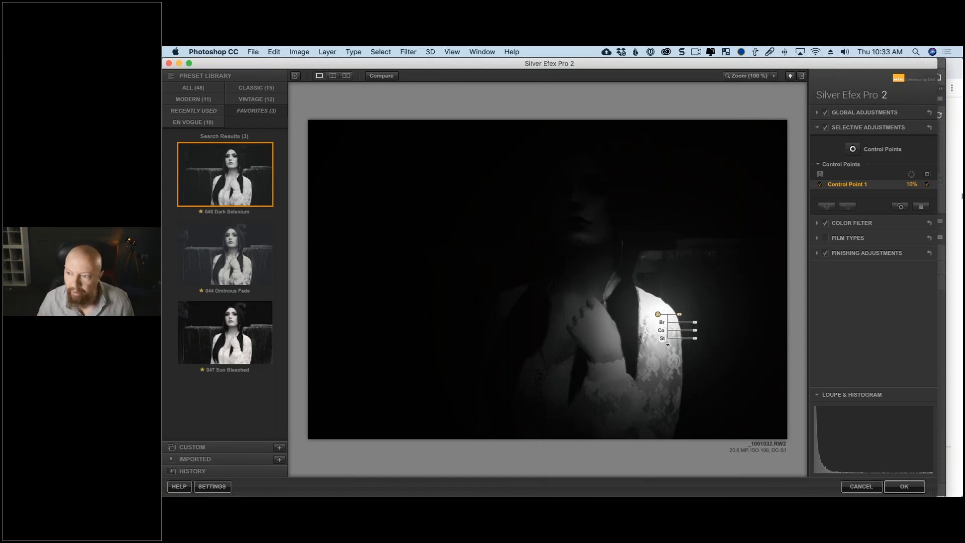
left_click(928, 185)
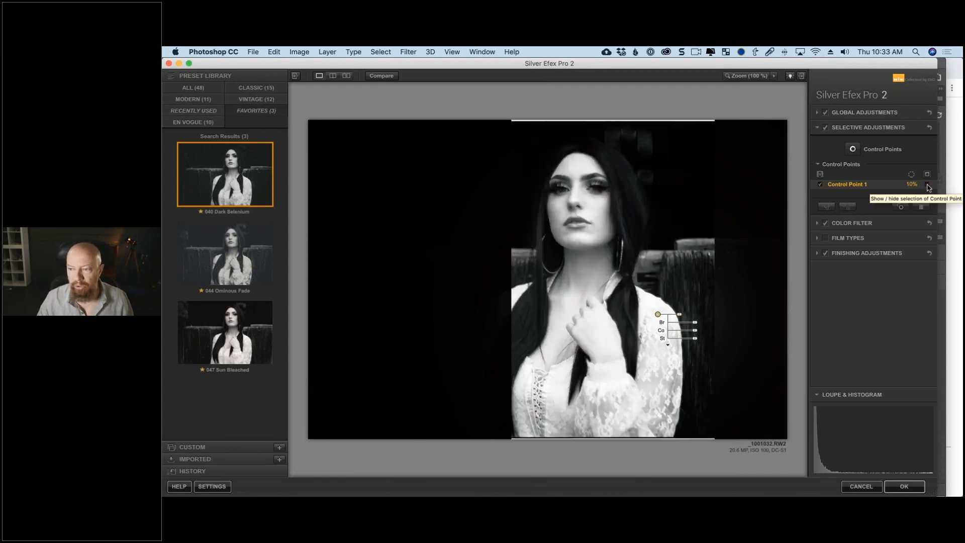
Step: Overlay the zone 10 area and lower the sleeve control point's Brightness to -76%
left_click(926, 472)
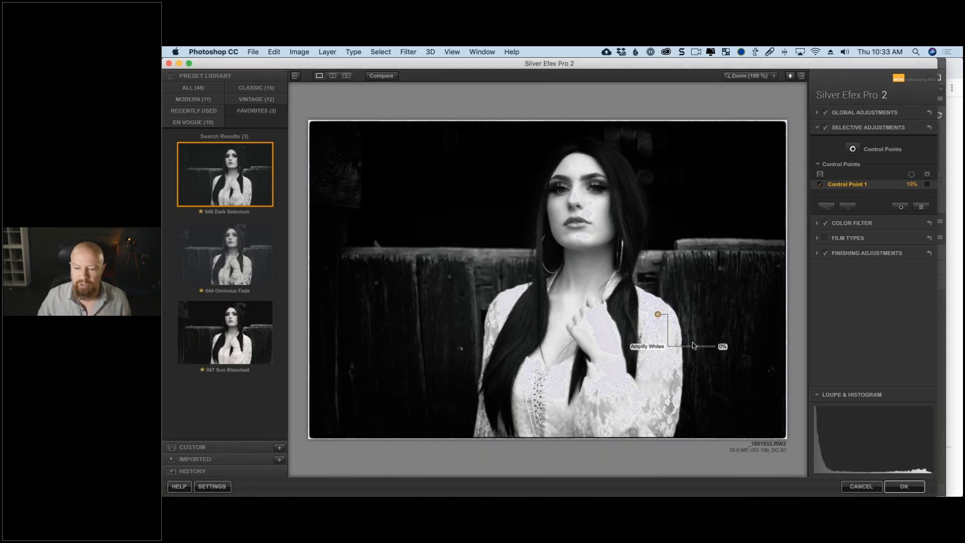
left_click(667, 376)
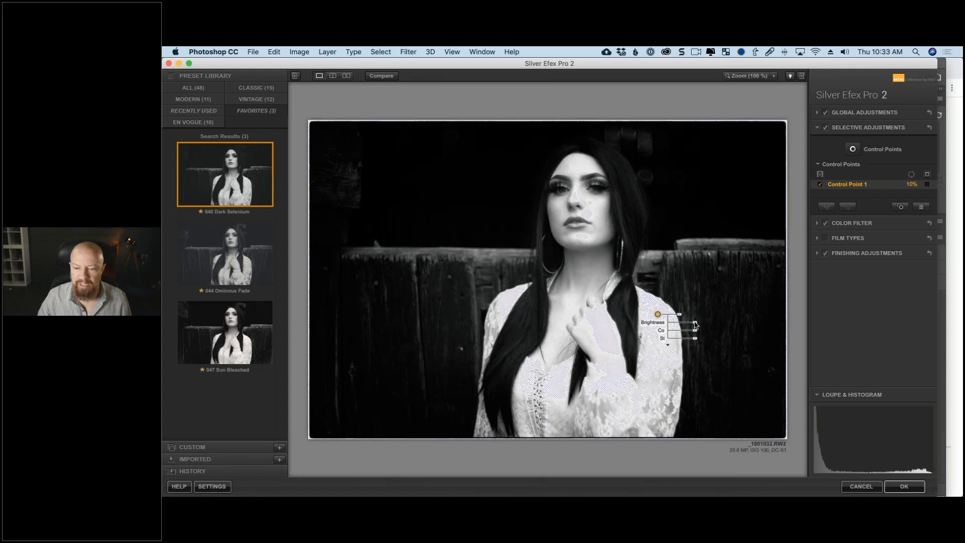
left_click_drag(695, 323, 683, 327)
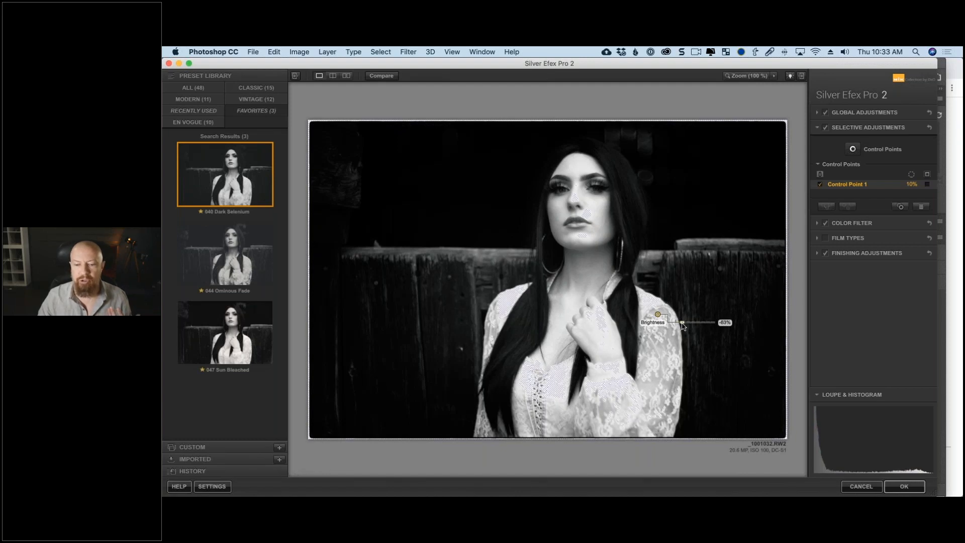
left_click_drag(683, 325, 679, 325)
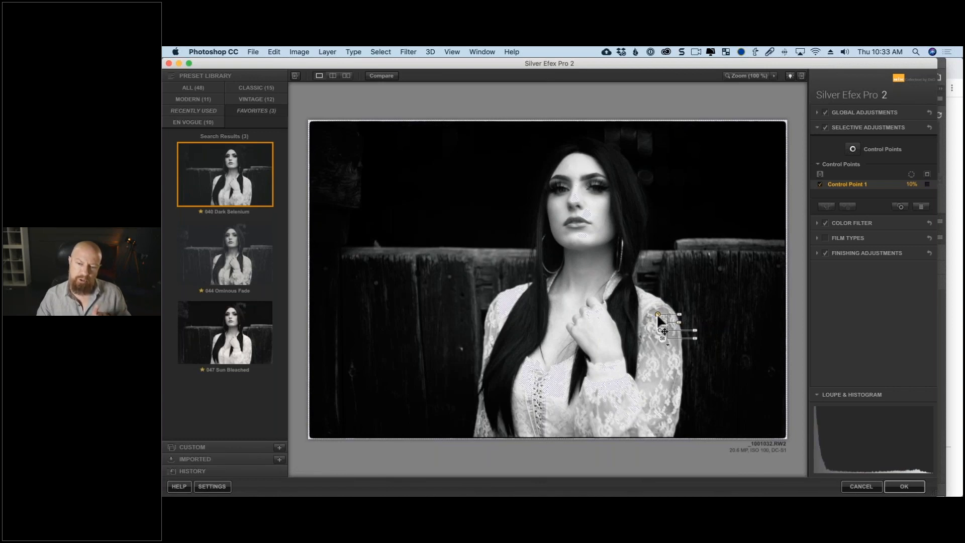
Step: Zoom in on the sleeve, move its control point slightly lower on the lace and check its selection mask
left_click(748, 76)
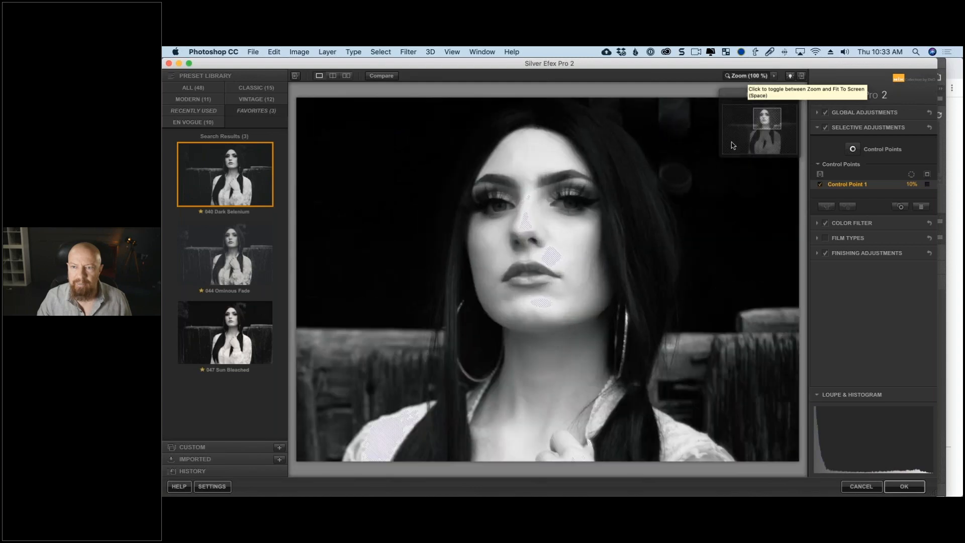
left_click_drag(771, 127, 772, 143)
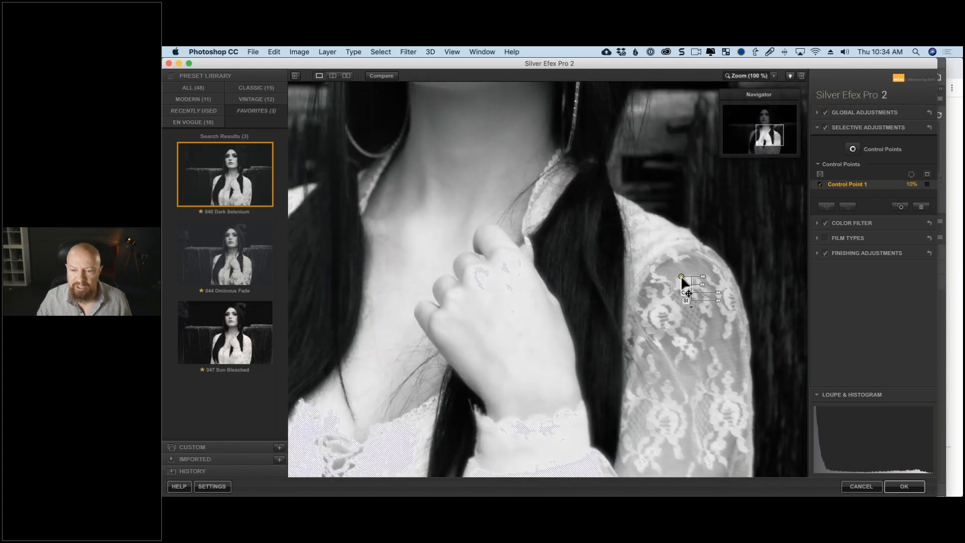
left_click(681, 278)
left_click_drag(681, 278, 679, 297)
left_click(681, 292)
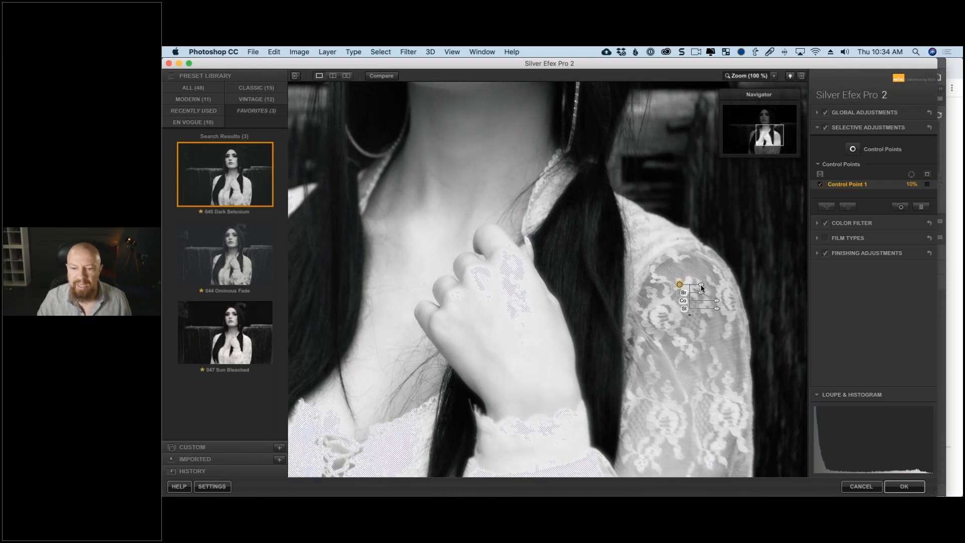
left_click(927, 185)
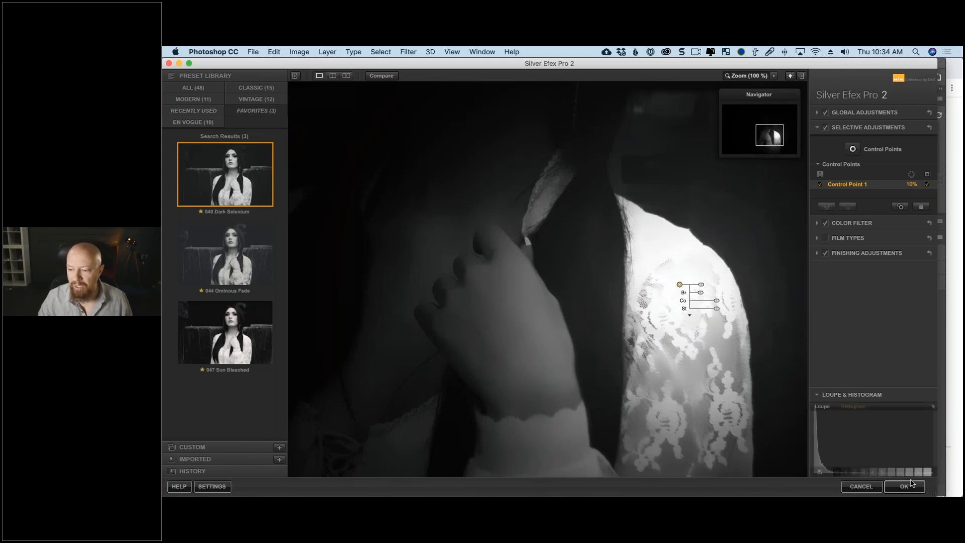
left_click(927, 184)
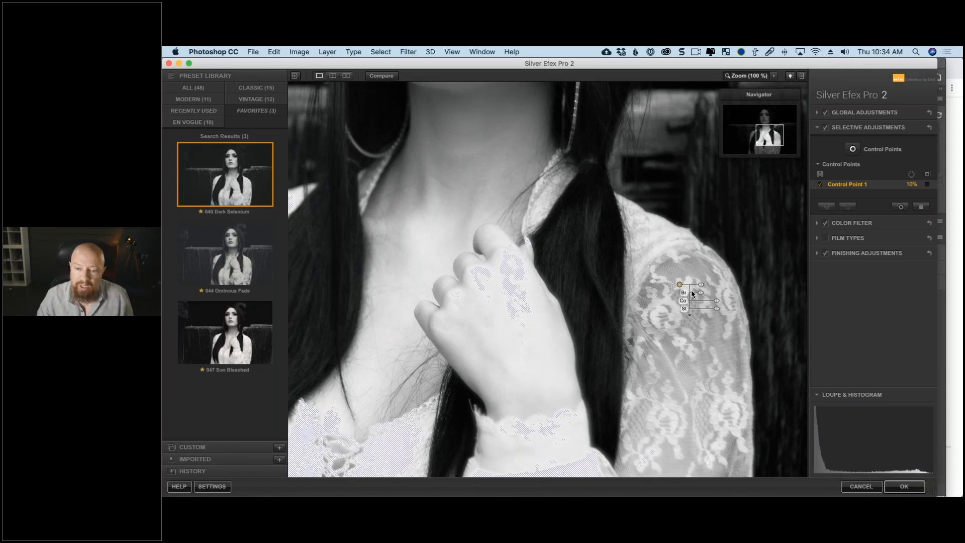
Step: Compare the sleeve with and without Control Point 1's effect and fine-tune the point's Brightness
left_click(821, 187)
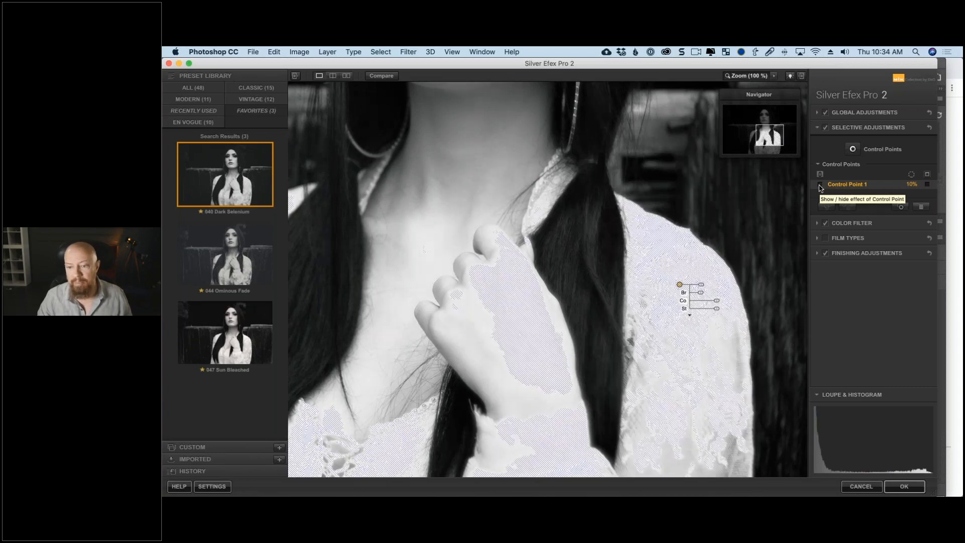
left_click(821, 186)
mouse_move(702, 292)
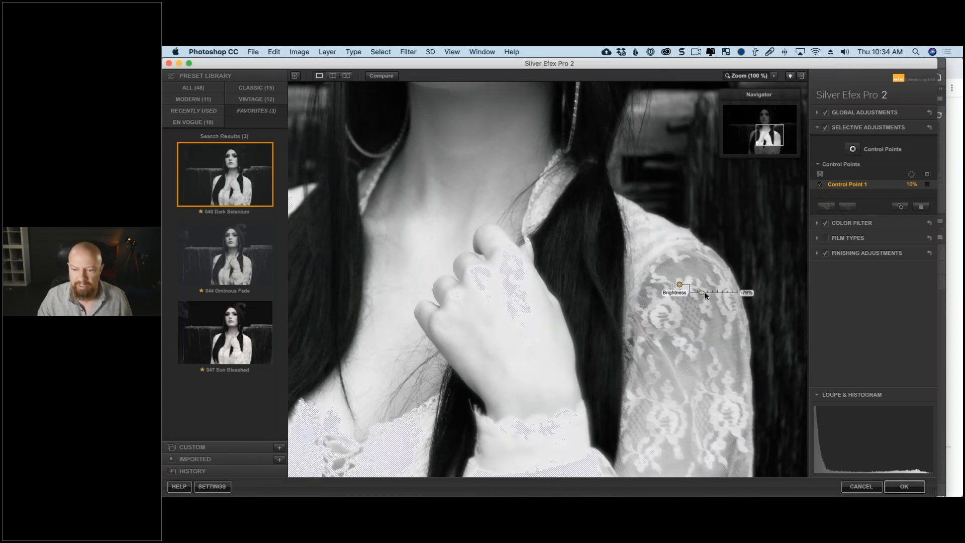
left_click_drag(710, 292, 703, 294)
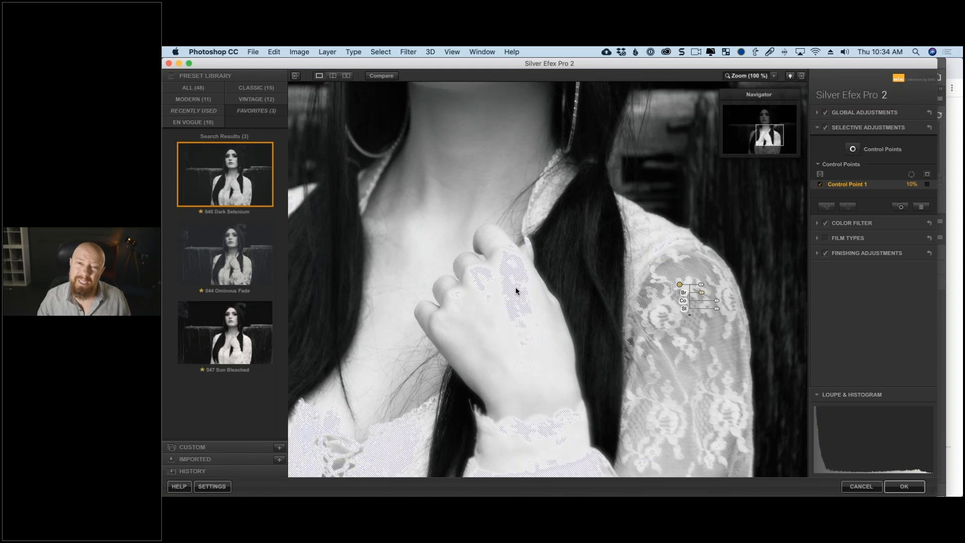
Step: Try a second control point on the back of the hand with its size reduced to 4%, and delete it
left_click(852, 148)
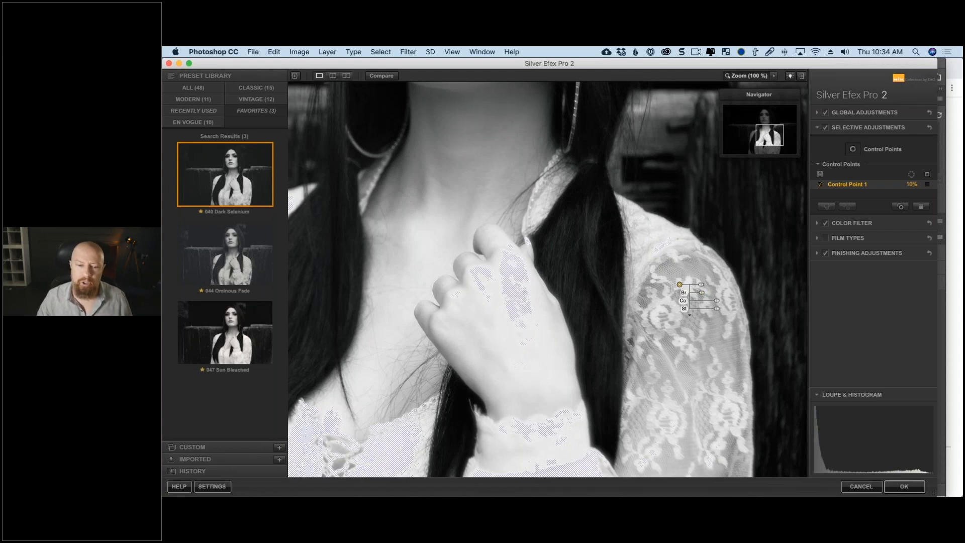
left_click(510, 291)
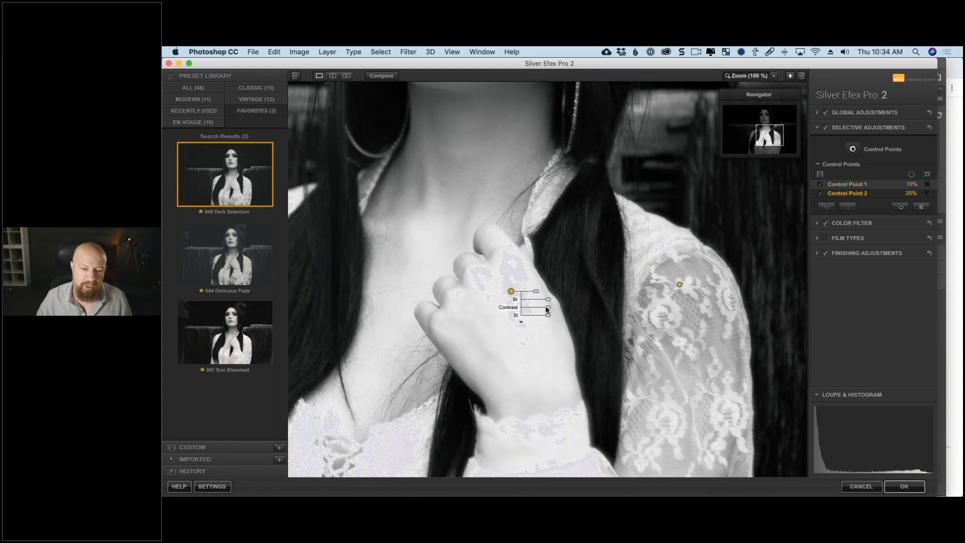
left_click_drag(524, 291, 529, 296)
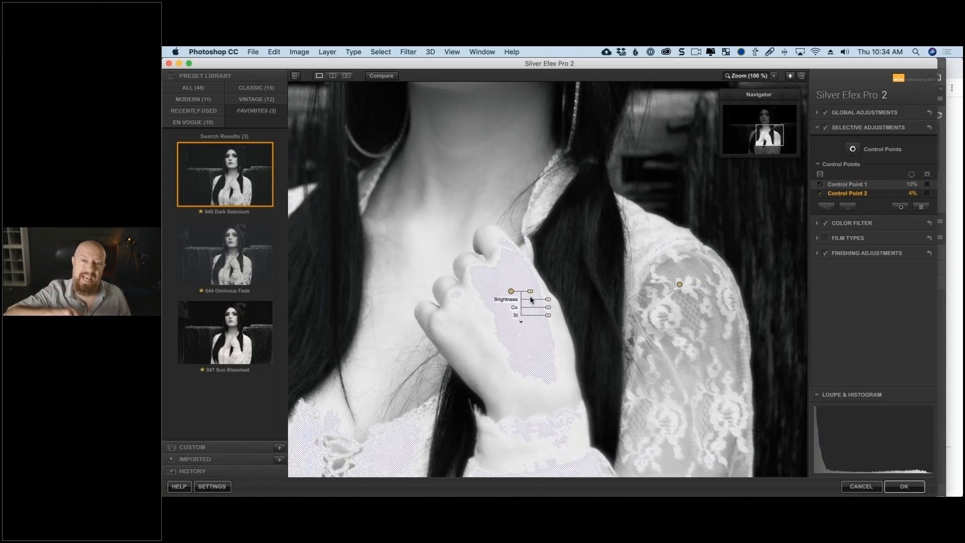
key("BackSpace")
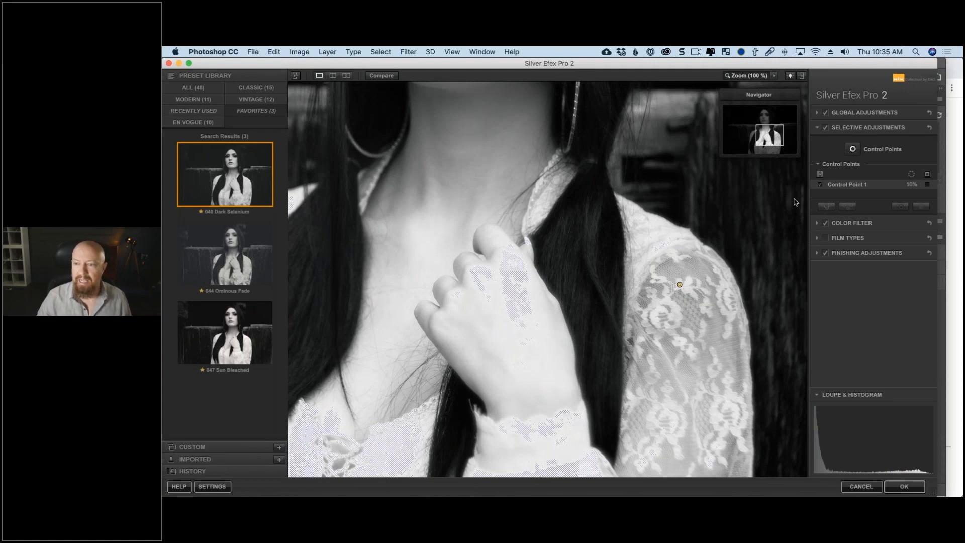
Step: Recheck Control Point 1's effect, add a new control point of 20% size on the hand and lower its Brightness
left_click(821, 186)
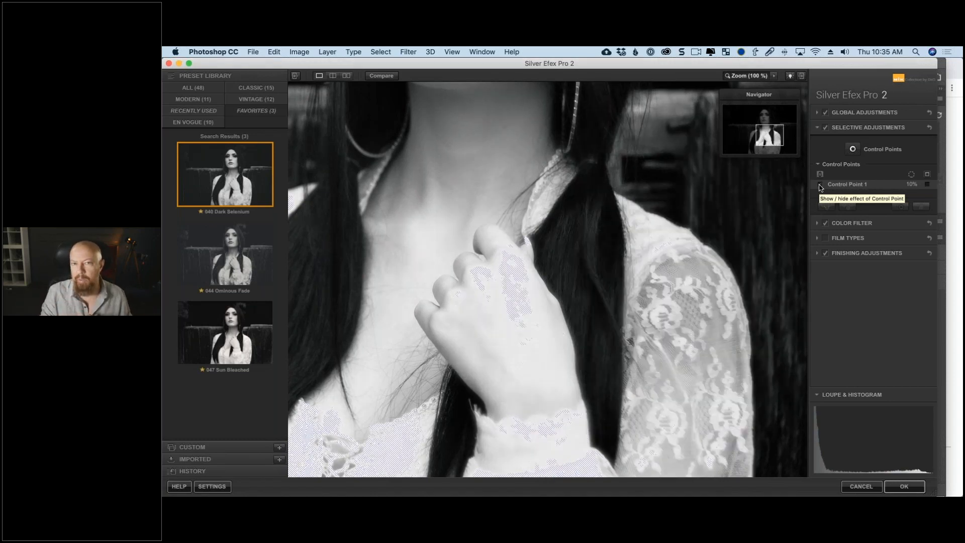
left_click(853, 149)
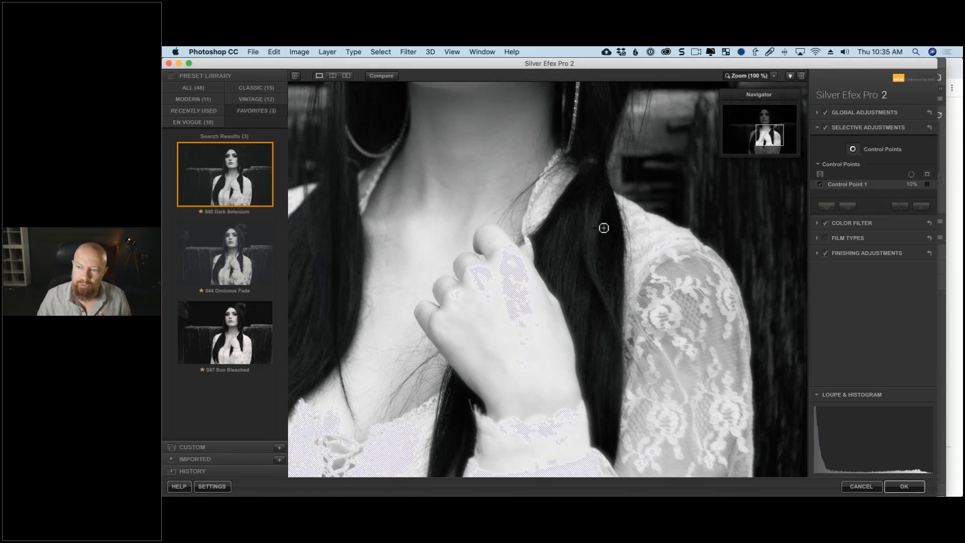
left_click(512, 292)
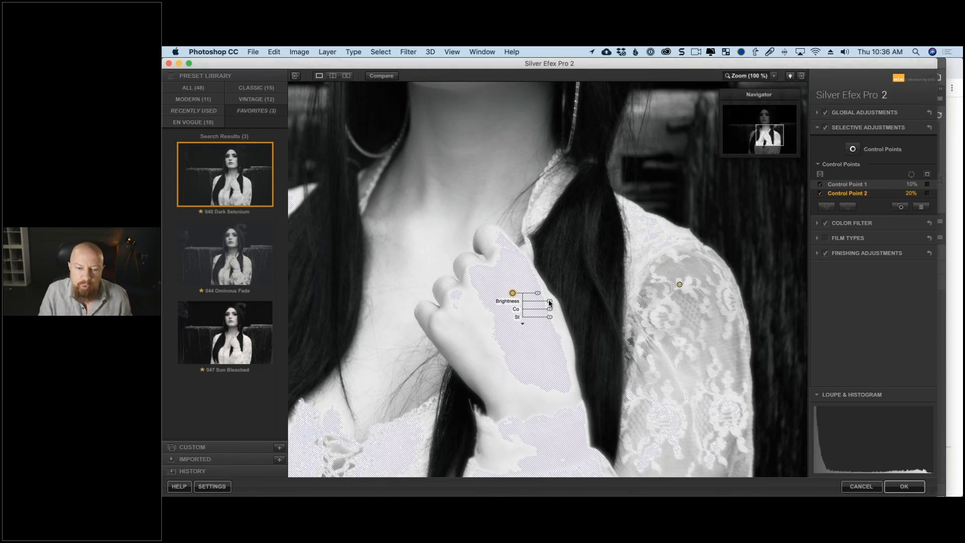
left_click_drag(548, 301, 541, 301)
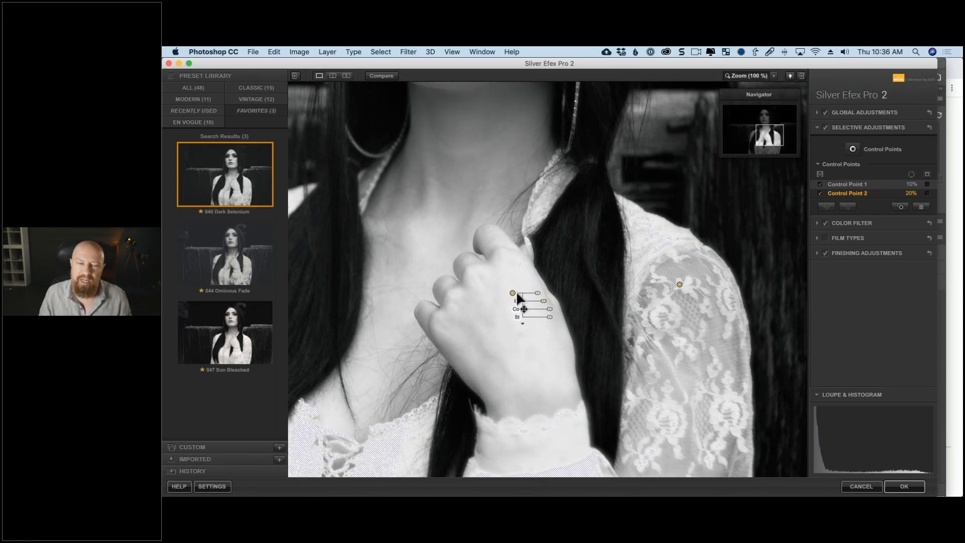
Step: View the whole portrait and compare it with and without the Selective Adjustments effect, leaving the effect on
left_click(748, 75)
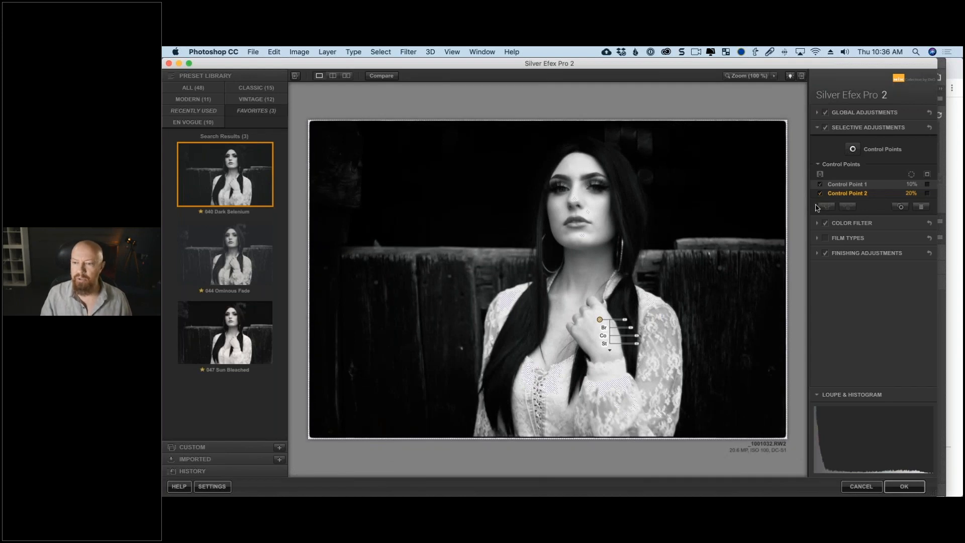
left_click(825, 128)
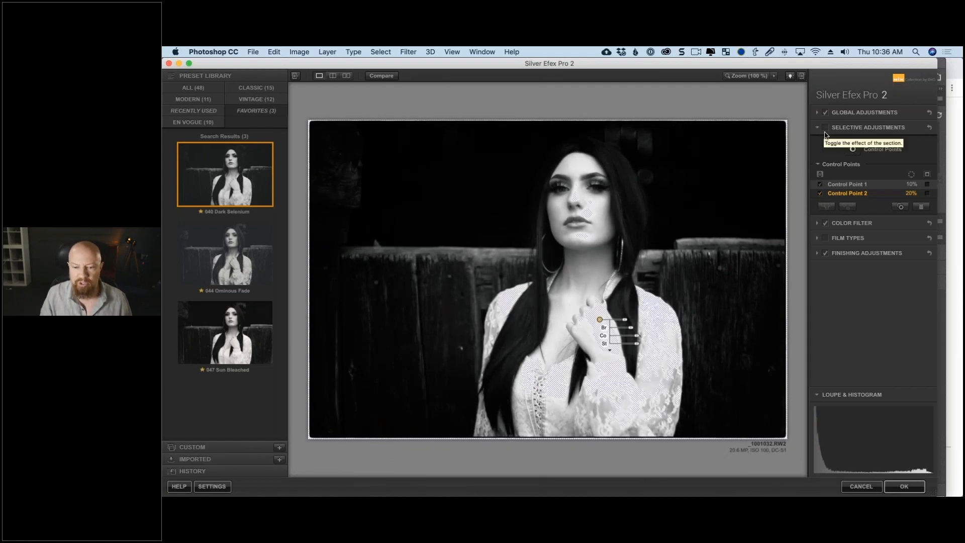
mouse_move(917, 475)
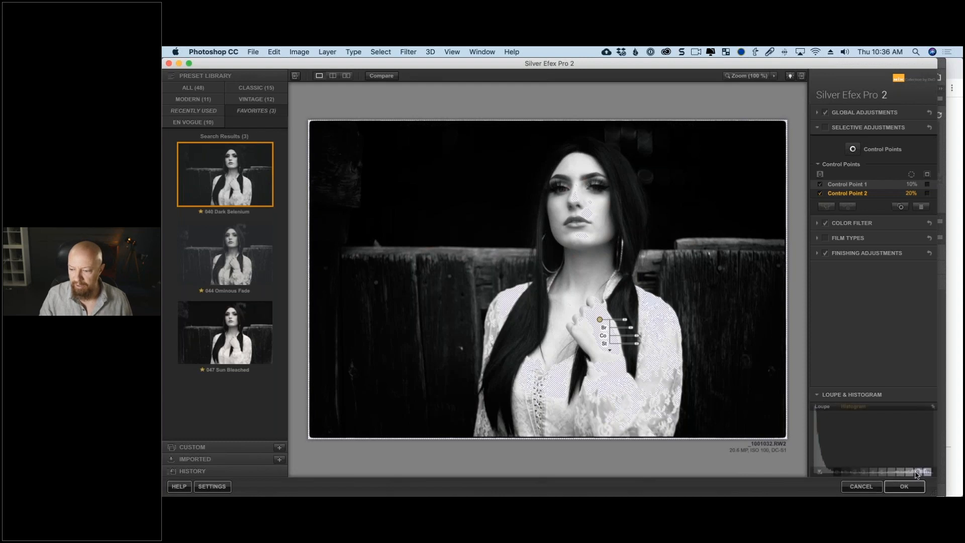
left_click(676, 332)
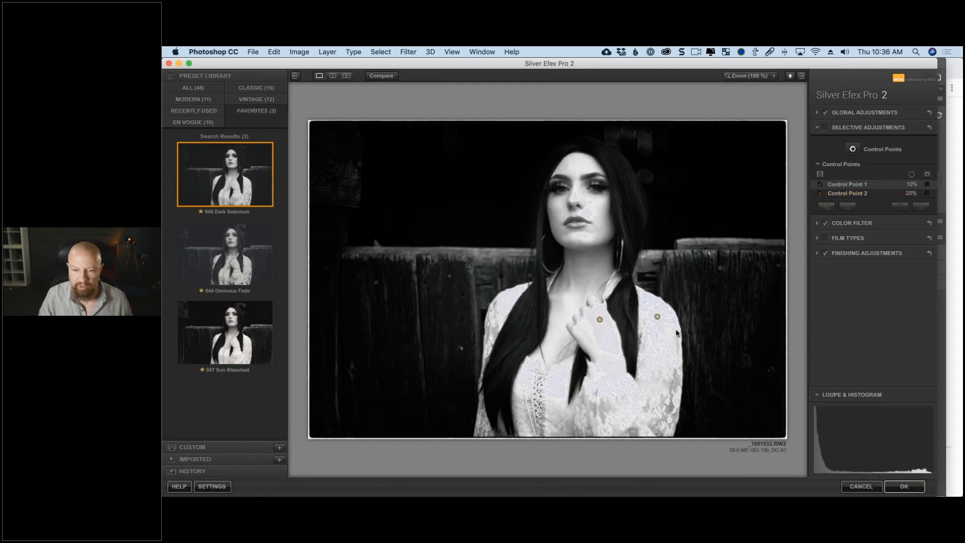
left_click(825, 127)
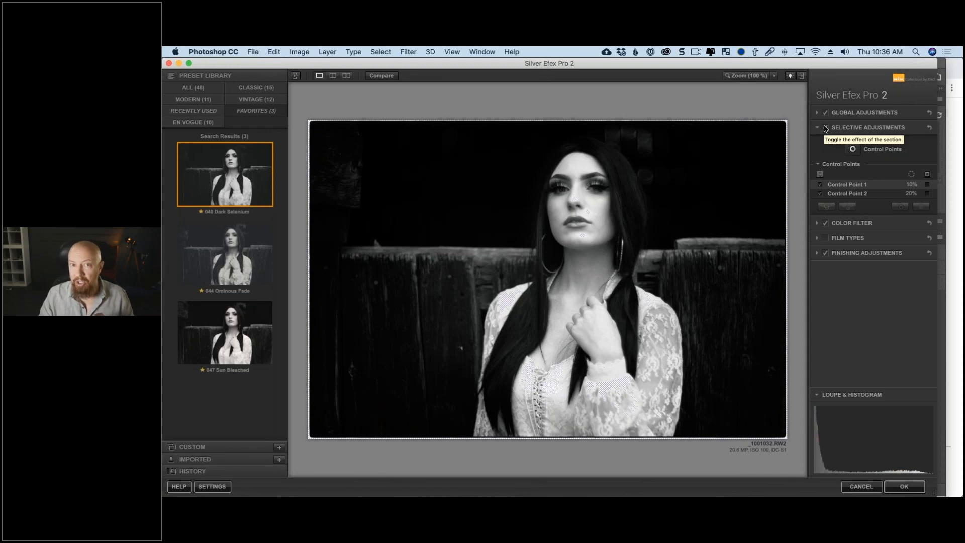
left_click(825, 128)
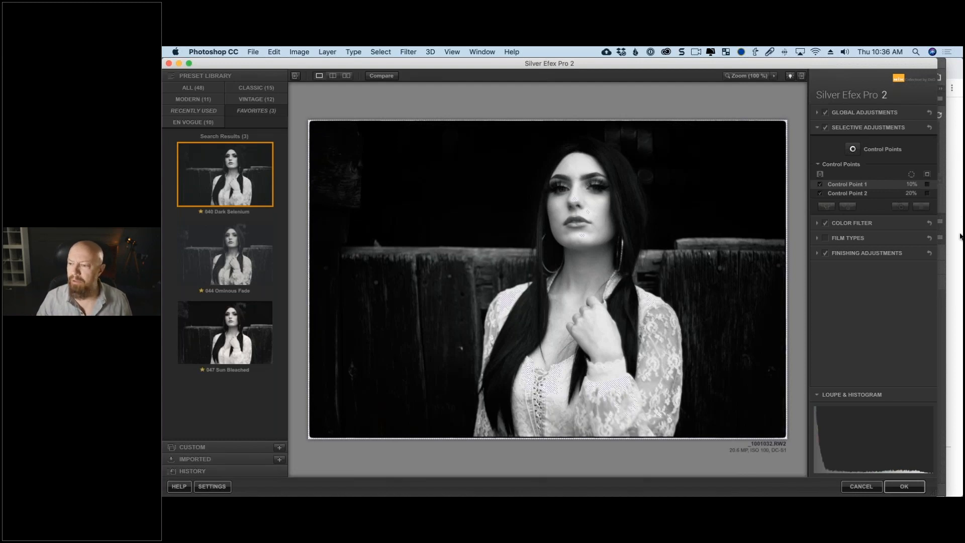
key("super+Tab")
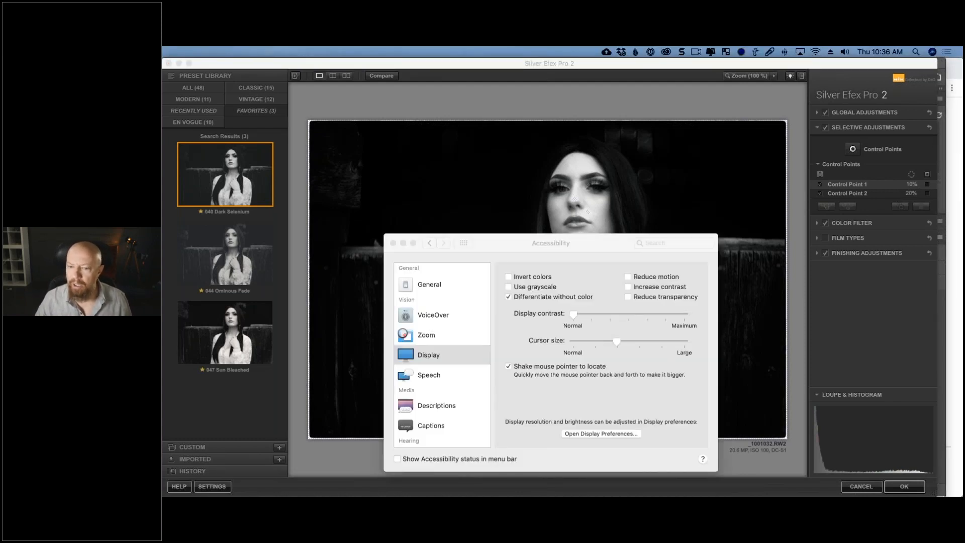
key("super+Tab")
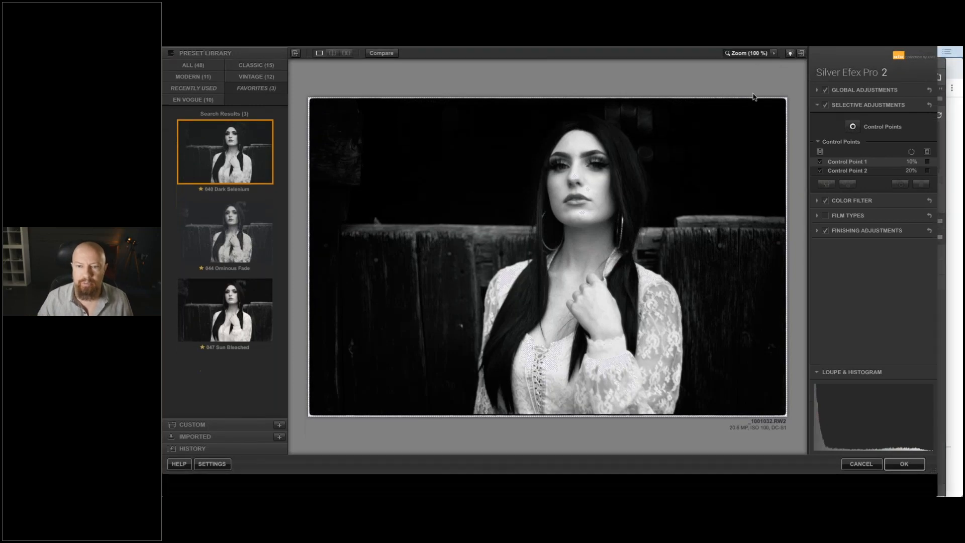
Step: Zoom in on the face at 100% and check the selection mask of Control Point 1
left_click(748, 53)
left_click_drag(773, 129, 772, 109)
left_click_drag(520, 265, 539, 269)
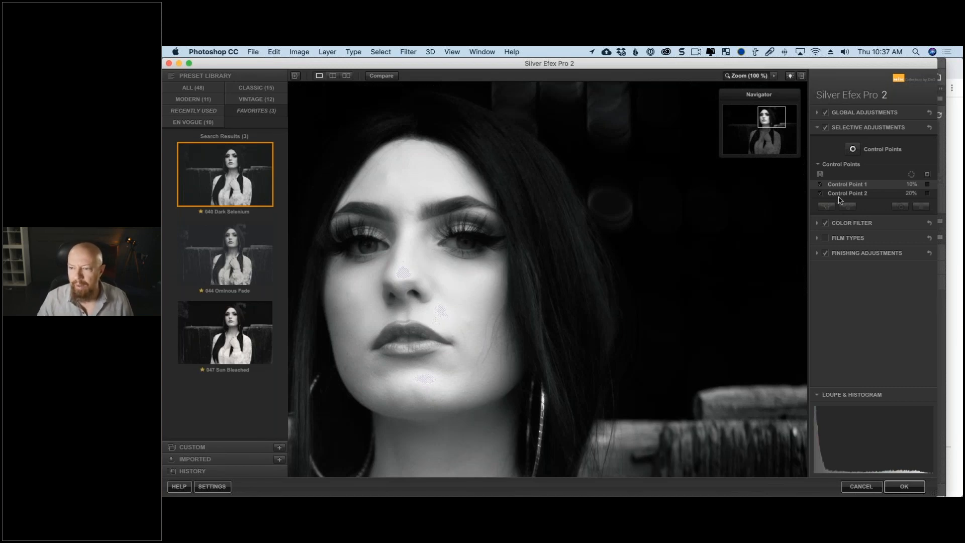
left_click(928, 184)
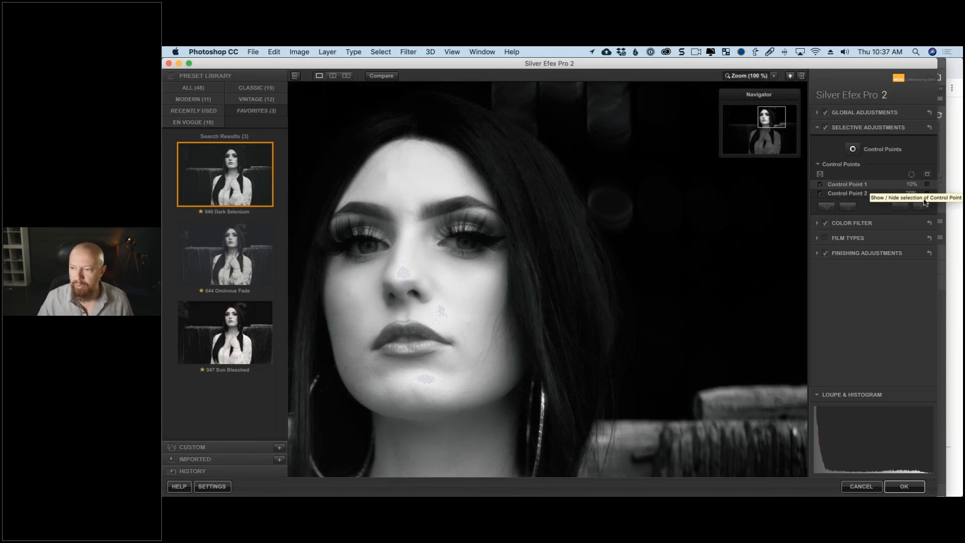
left_click(927, 185)
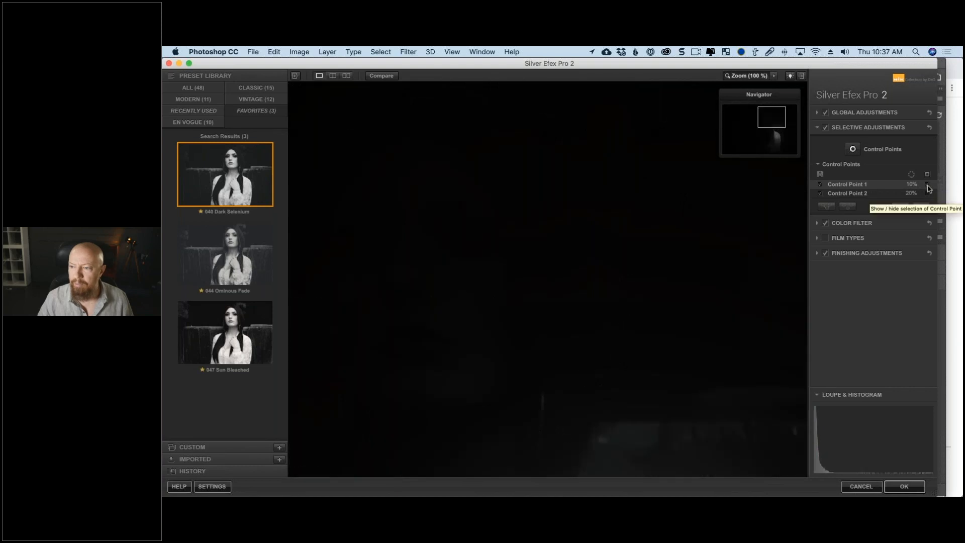
Step: Add a control point on the hair beside the face, show its selection mask and reduce its size to 4%
left_click(853, 149)
left_click(549, 205)
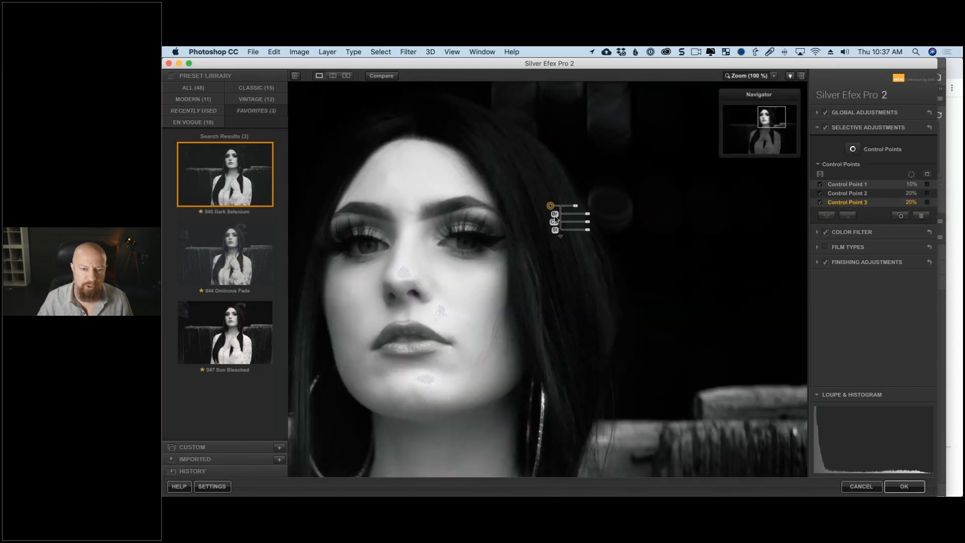
left_click(926, 203)
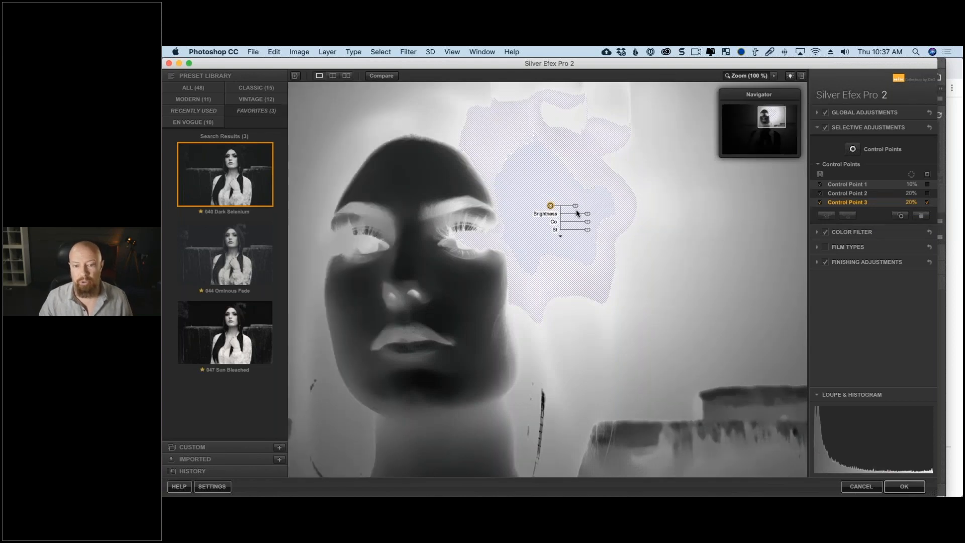
left_click_drag(573, 205, 537, 198)
left_click(927, 472)
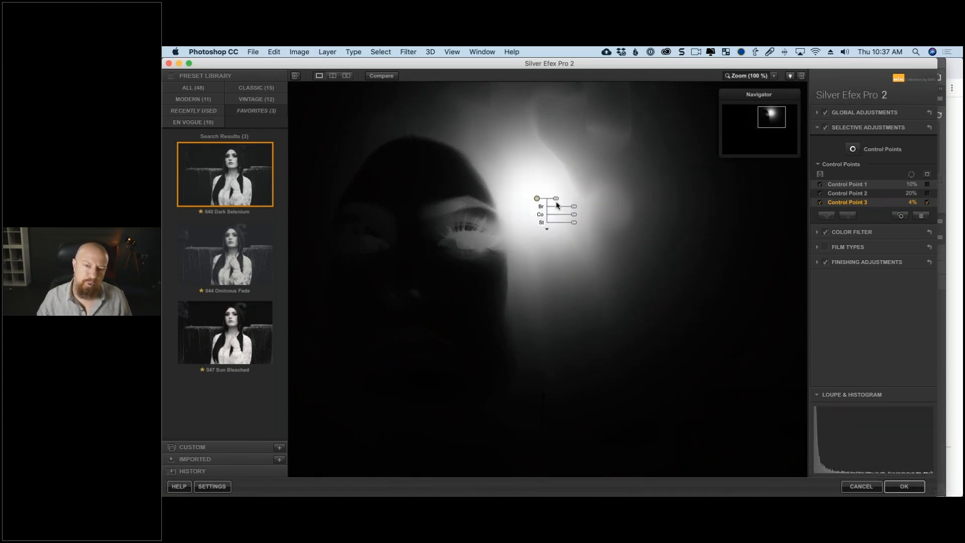
left_click_drag(536, 198, 537, 196)
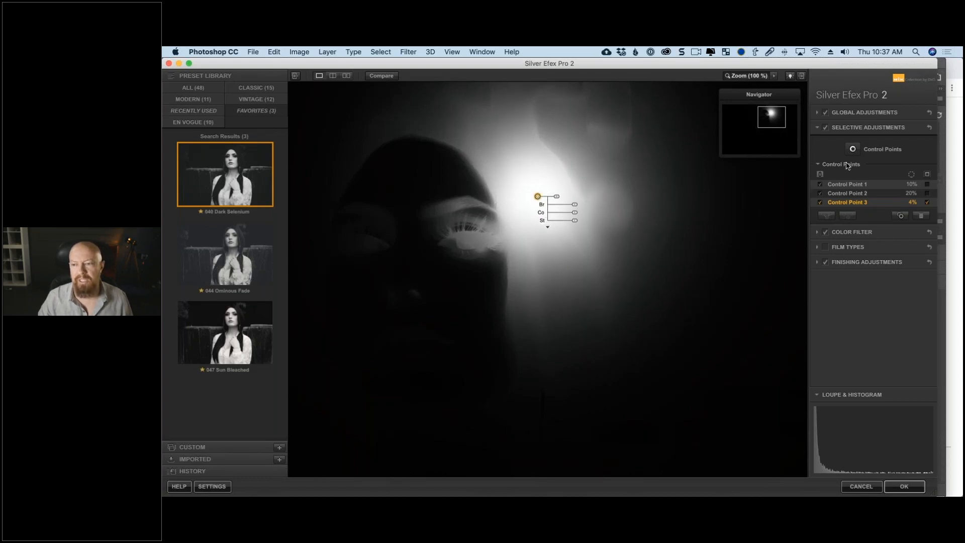
Step: Add 20% control points on the dark background beside the hair and on the nearby eye to exclude them from the hair selection
left_click(853, 149)
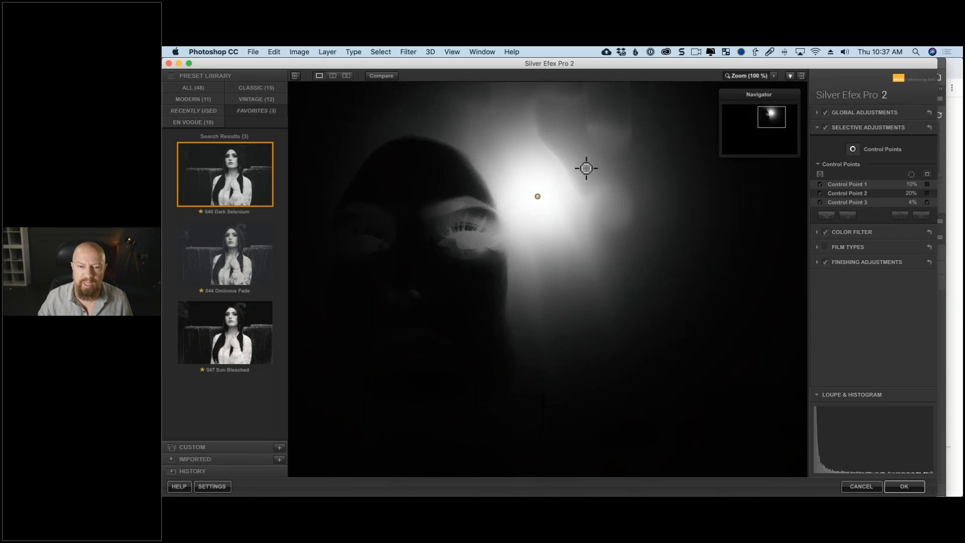
left_click(587, 169)
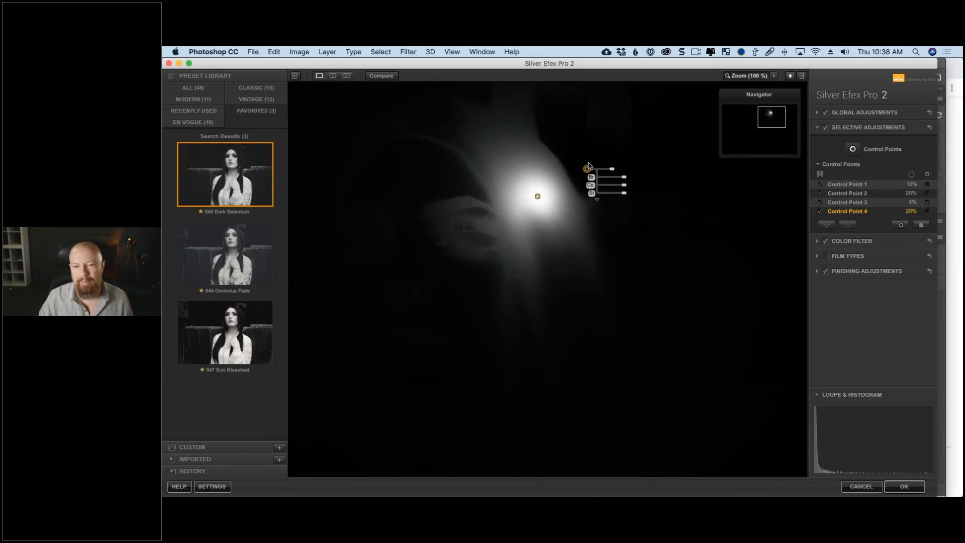
left_click_drag(586, 168, 472, 239)
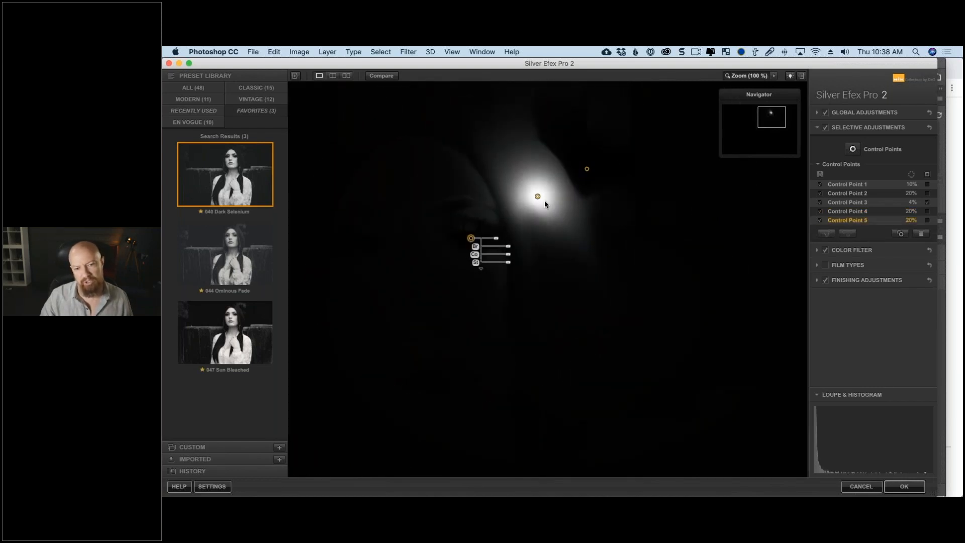
Step: Enlarge the hair control point to 6% and place a duplicate of it slightly lower on the hair
left_click(538, 196)
left_click_drag(556, 196, 549, 215)
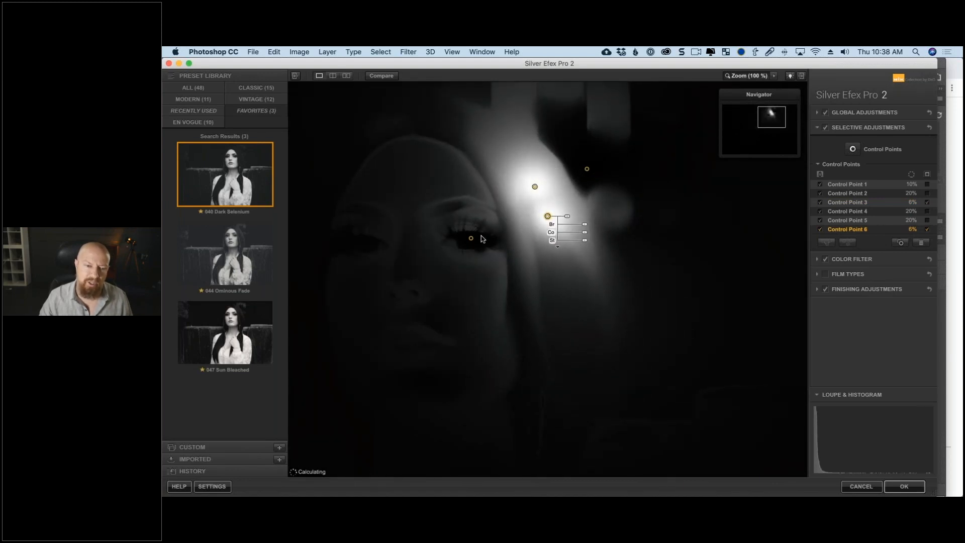
Step: Confine the hair selection with 20% control points below the eye, on the background beside the hair and above the head
left_click(484, 262)
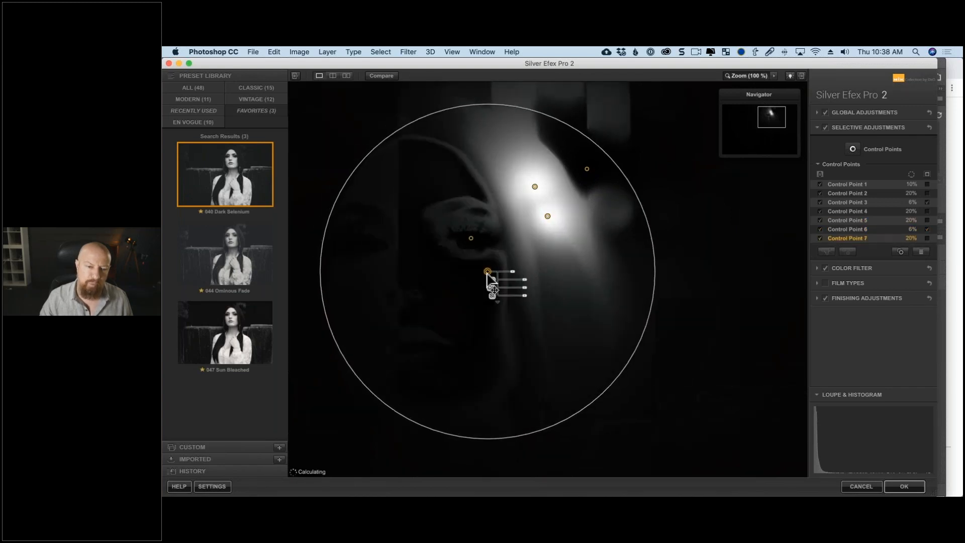
left_click_drag(484, 260, 484, 257)
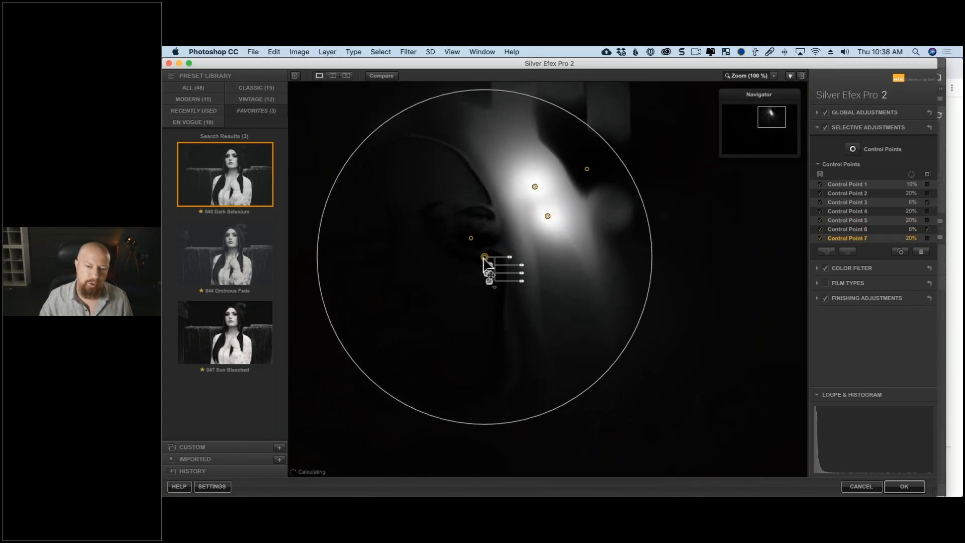
left_click(586, 187)
left_click_drag(586, 187, 610, 208)
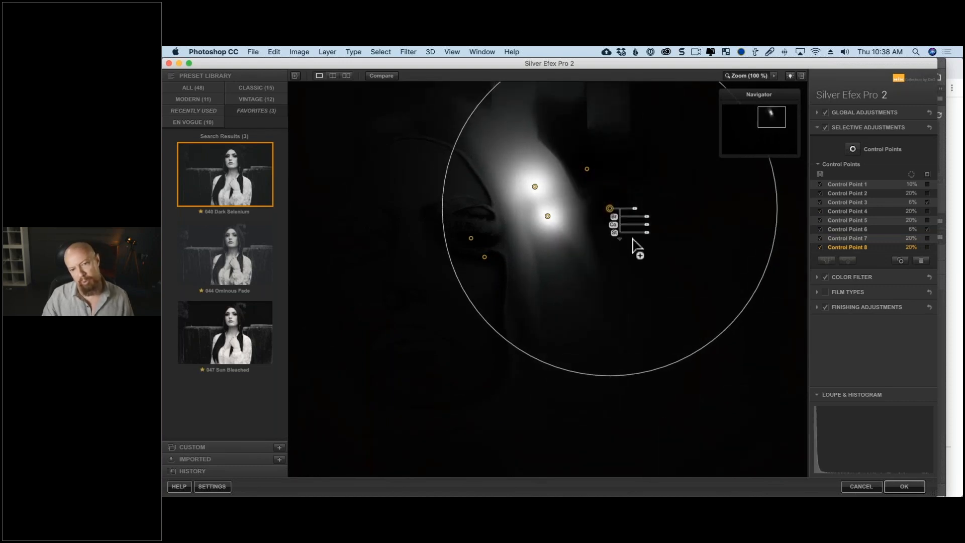
key("space")
key("space")
key("space")
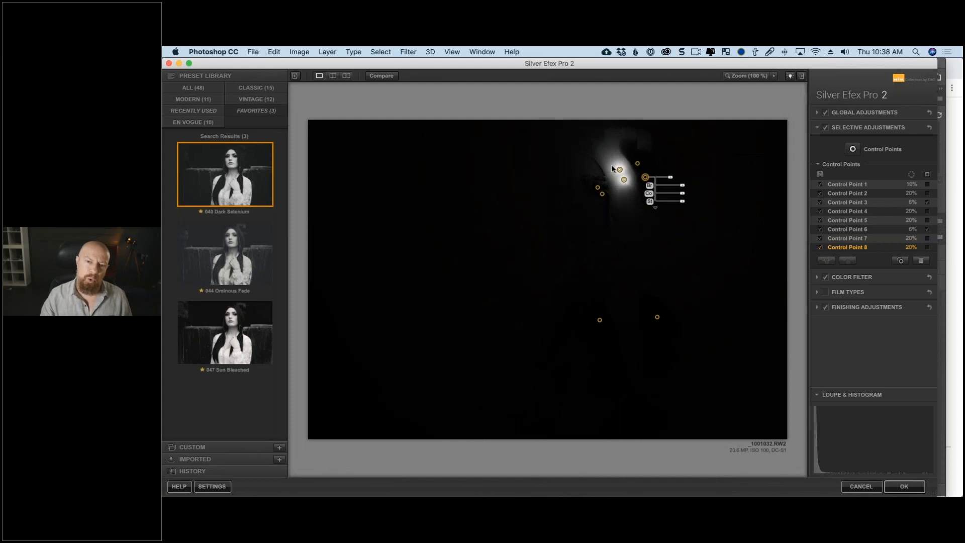
left_click_drag(646, 177, 615, 139)
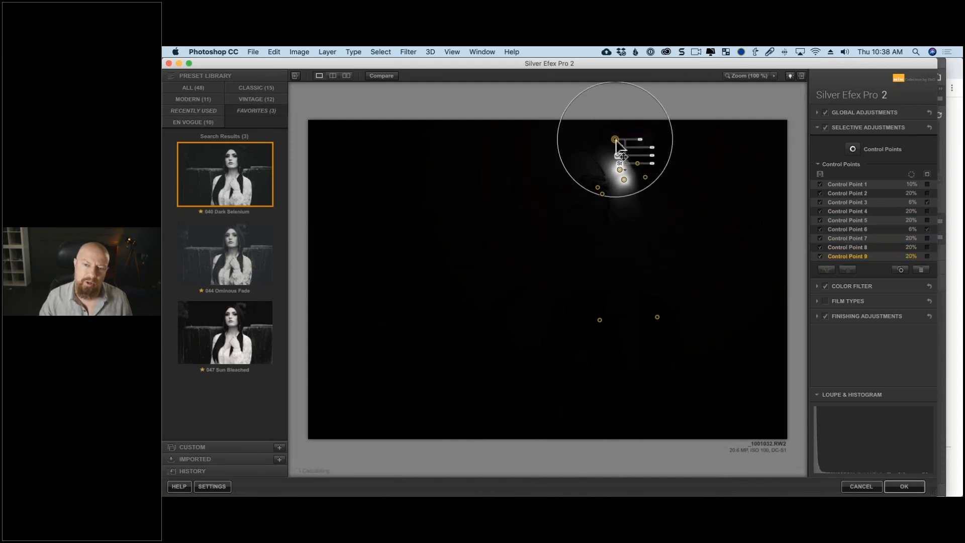
left_click(687, 153)
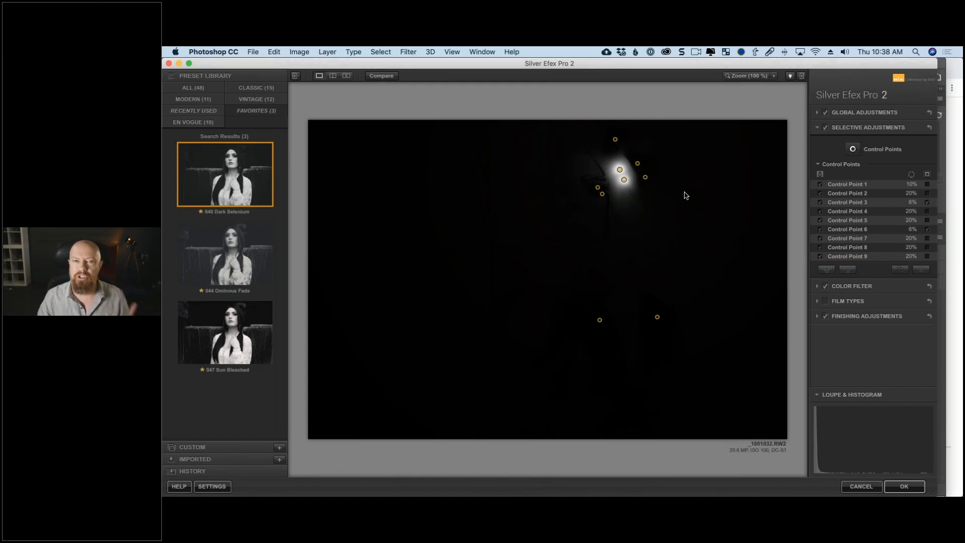
Step: Zoom back in on the hair, move the lower hair control point slightly down and enlarge the upper one to 8%
left_click(744, 79)
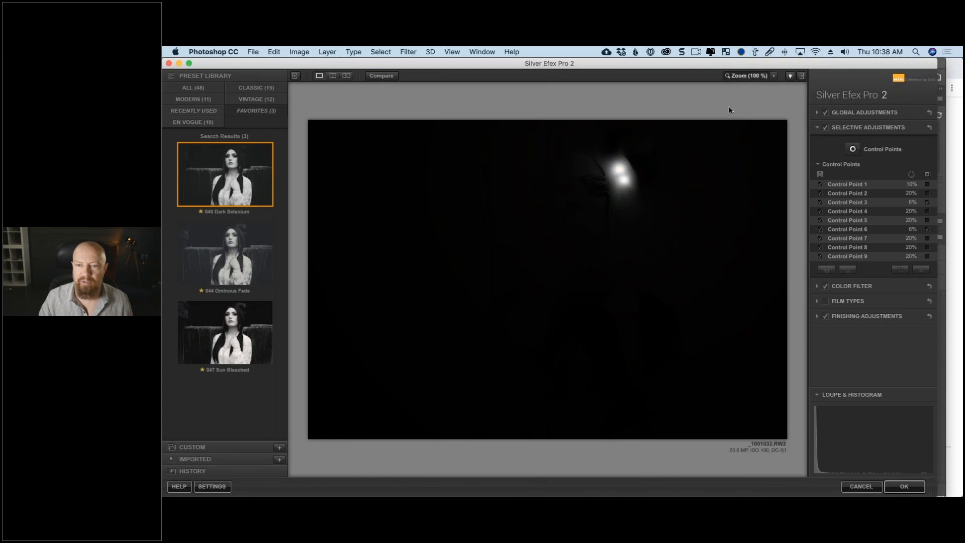
left_click(535, 187)
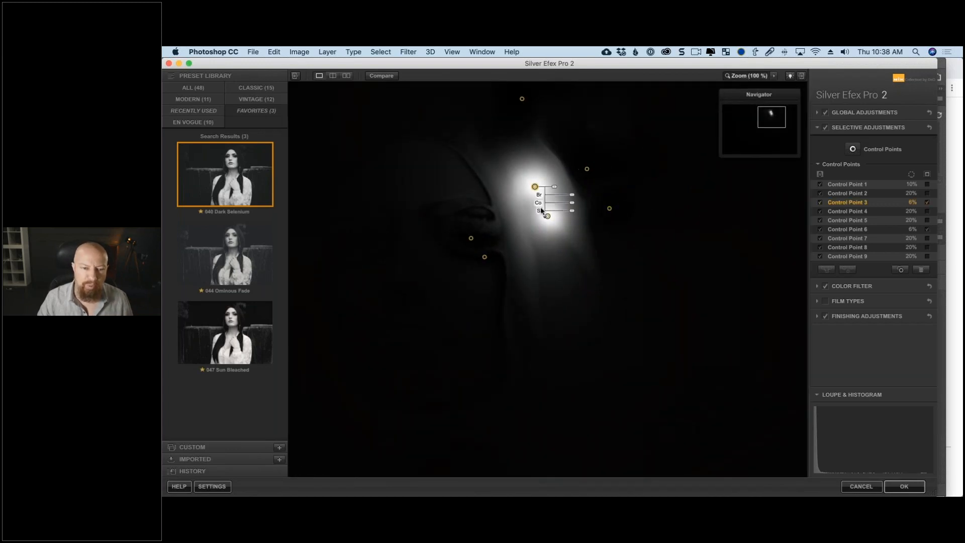
left_click_drag(548, 217, 570, 224)
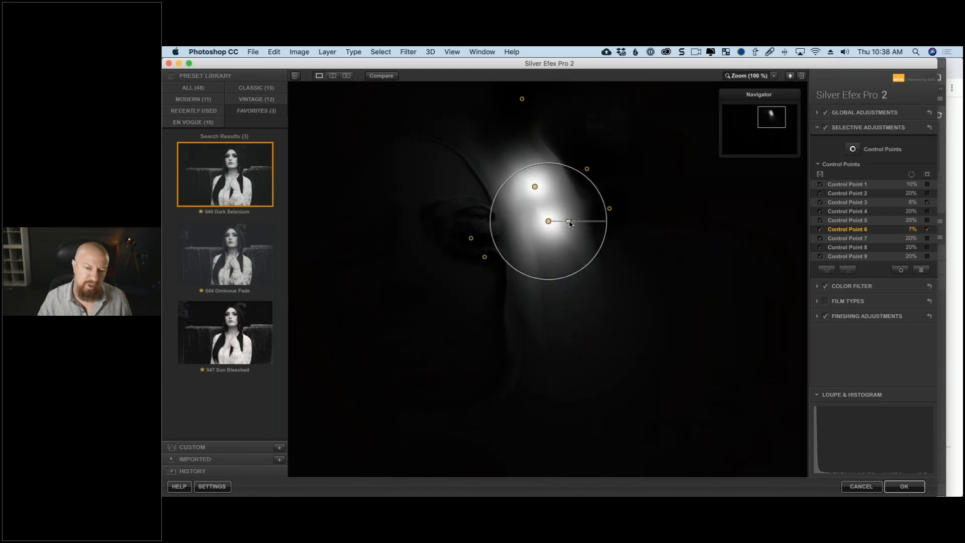
left_click(535, 187)
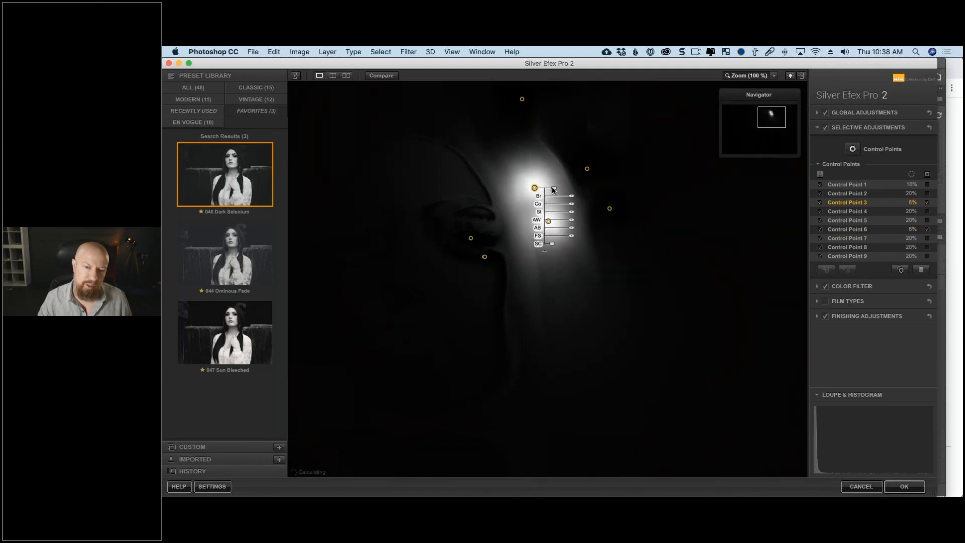
left_click_drag(554, 187, 556, 187)
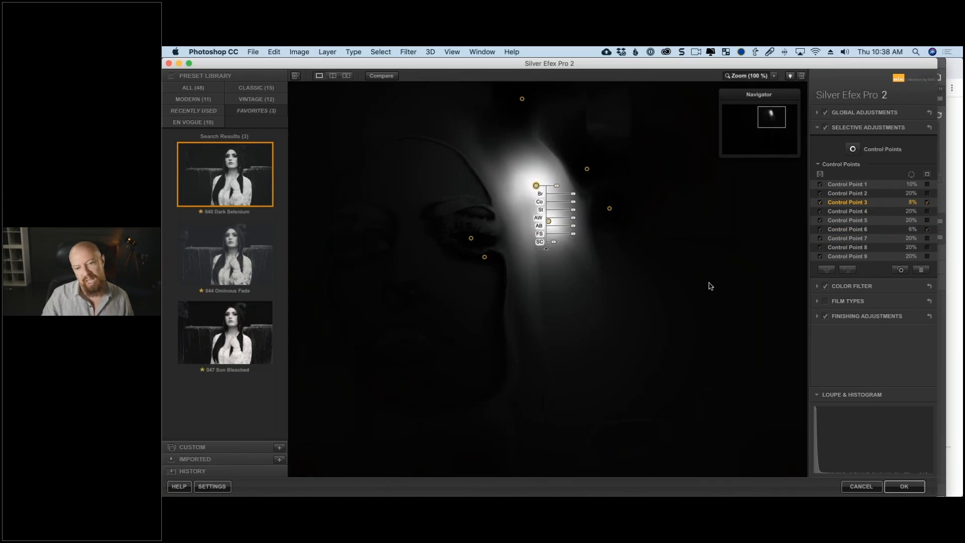
Step: Select the lower of the two hair control points to adjust its Brightness
left_click(730, 303)
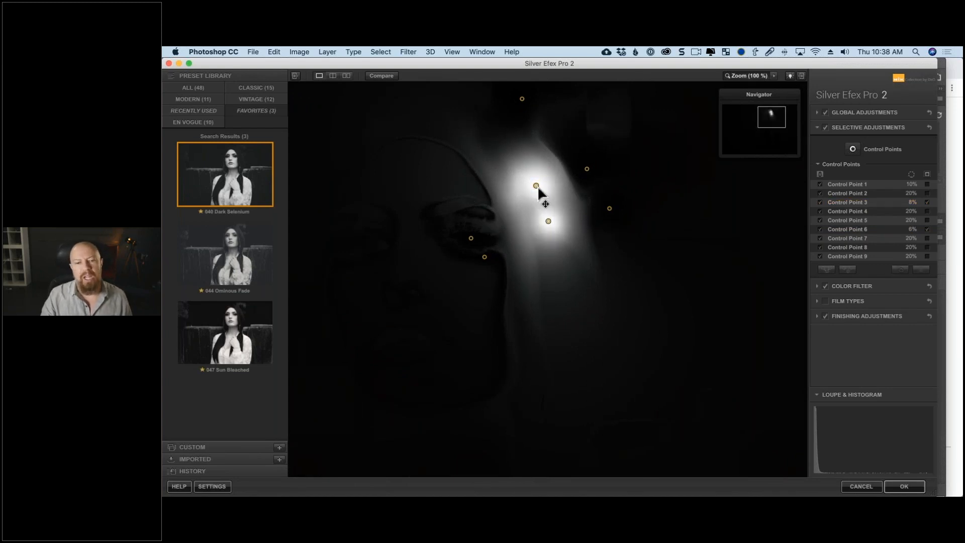
left_click(536, 185)
left_click(548, 222)
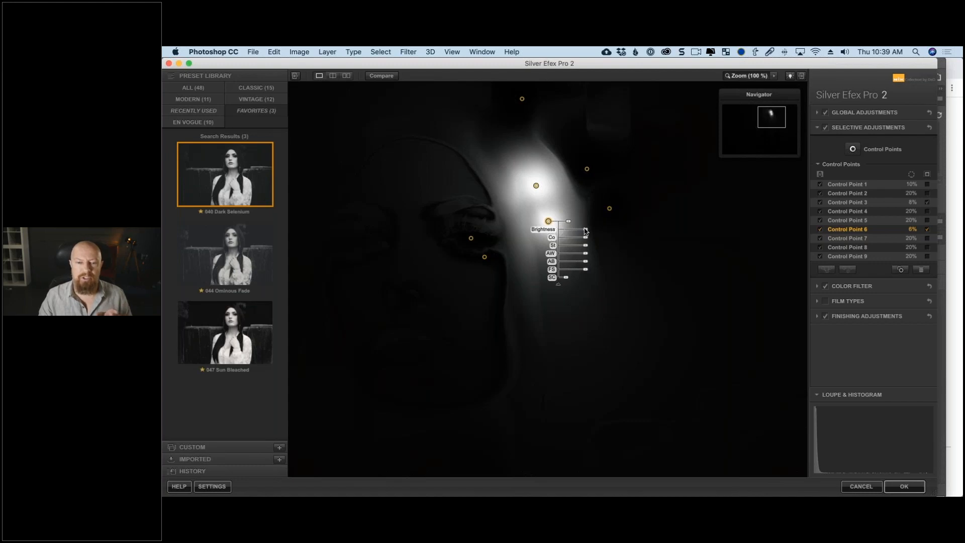
Step: Group Control Points 3 and 6 on the hair beside the eye and hide the group's mask preview
left_click(536, 185)
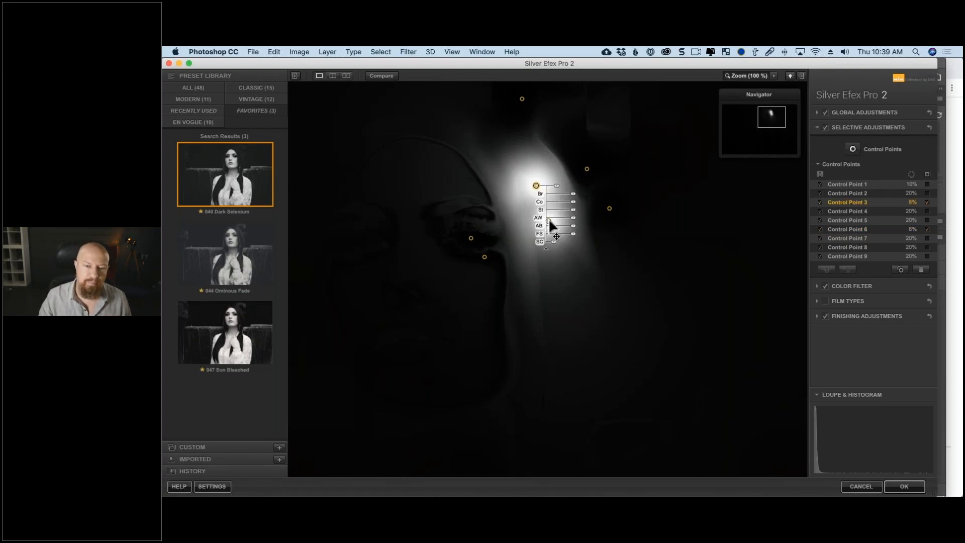
left_click(548, 221, "shift")
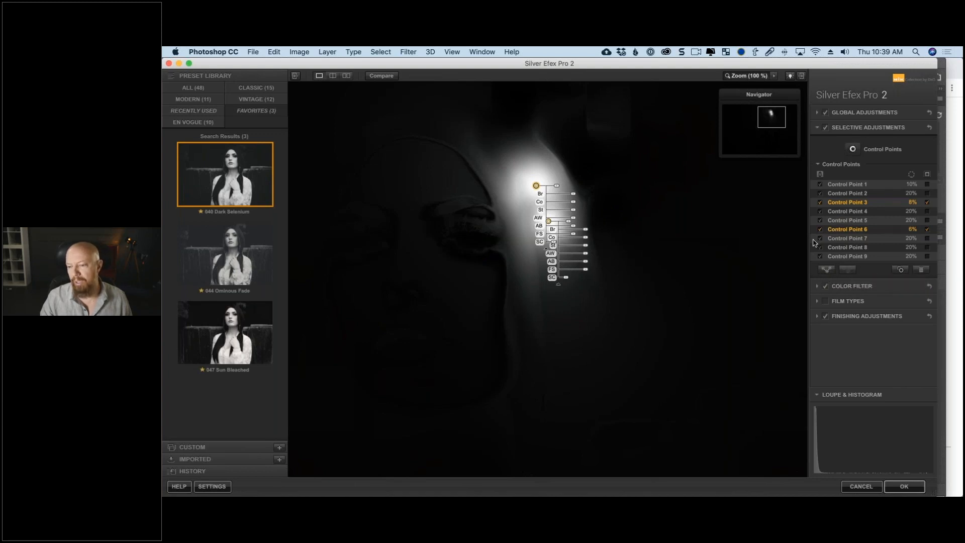
left_click(827, 270)
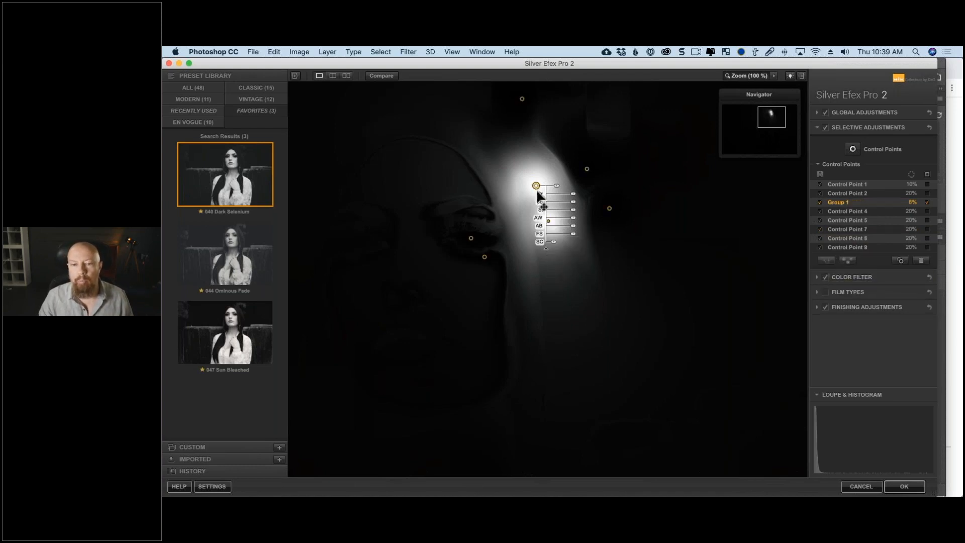
left_click(927, 203)
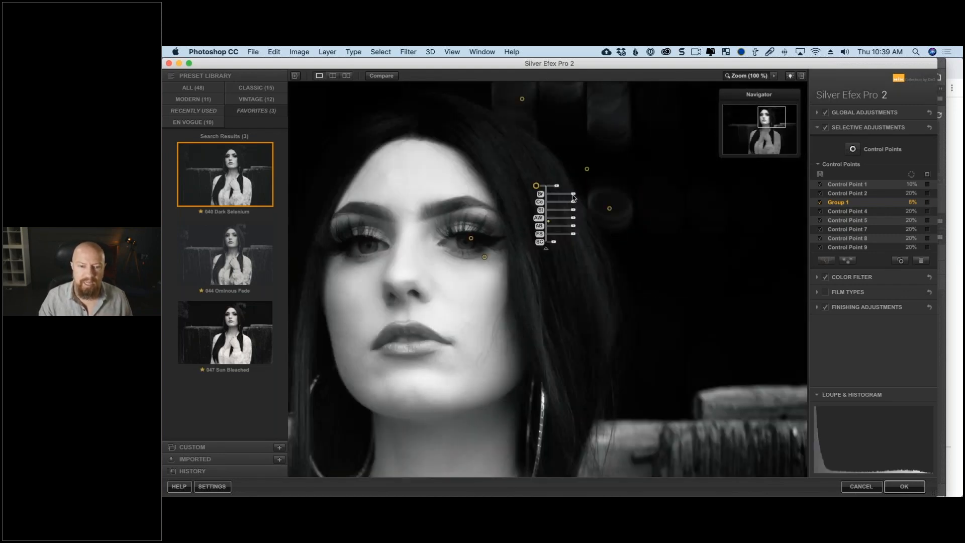
Step: Duplicate the grouped control point onto the upper hair and adjust the copy's area of effect while viewing the whole image
left_click_drag(573, 197, 513, 149)
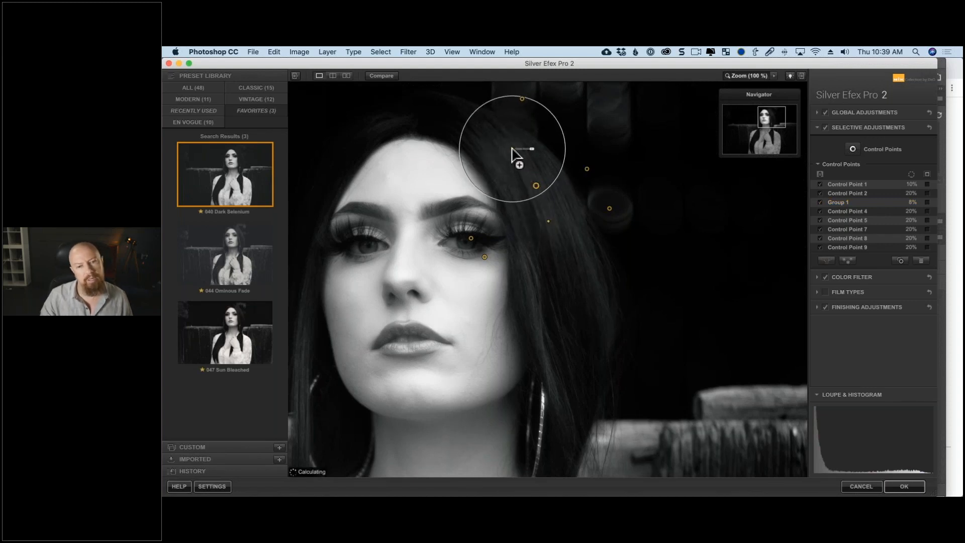
left_click(744, 76)
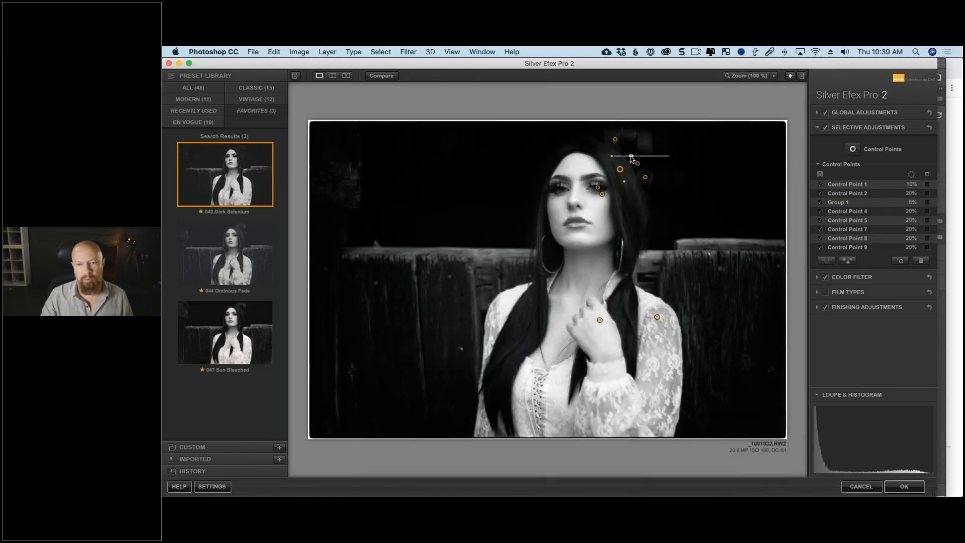
left_click_drag(631, 159, 634, 160)
Step: Raise the brightness of the hair's Group 1 control points to slightly above neutral and deselect the group
left_click(620, 169)
left_click(645, 177)
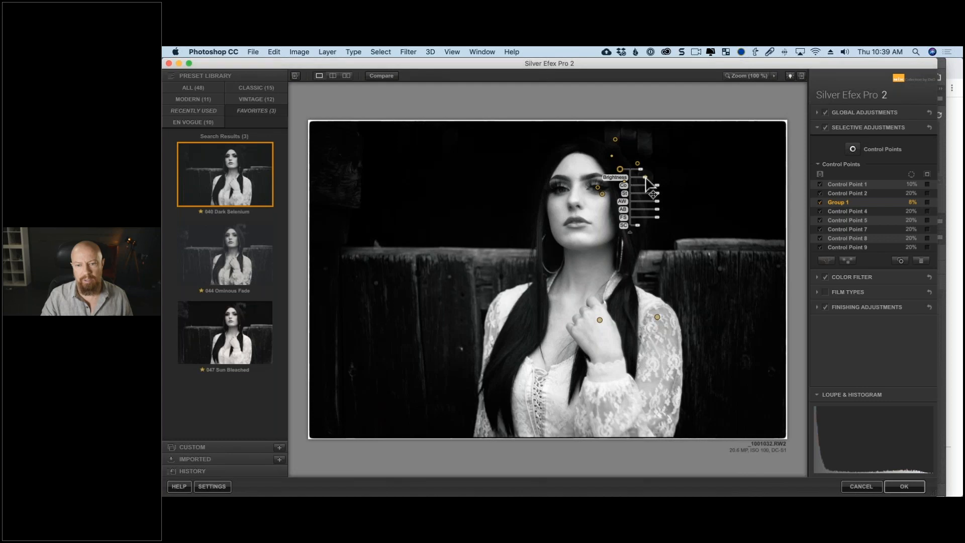
left_click_drag(648, 178, 649, 178)
left_click(621, 169)
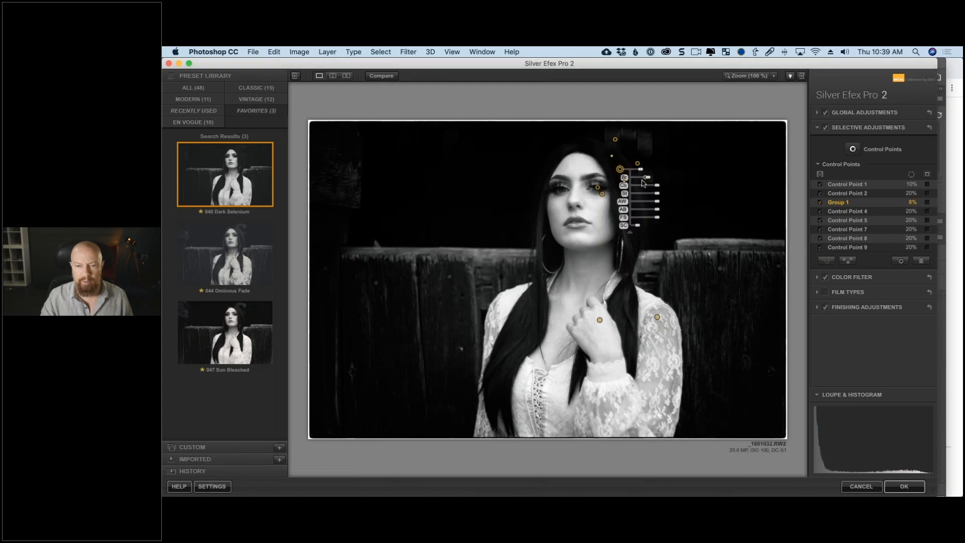
left_click_drag(648, 177, 649, 178)
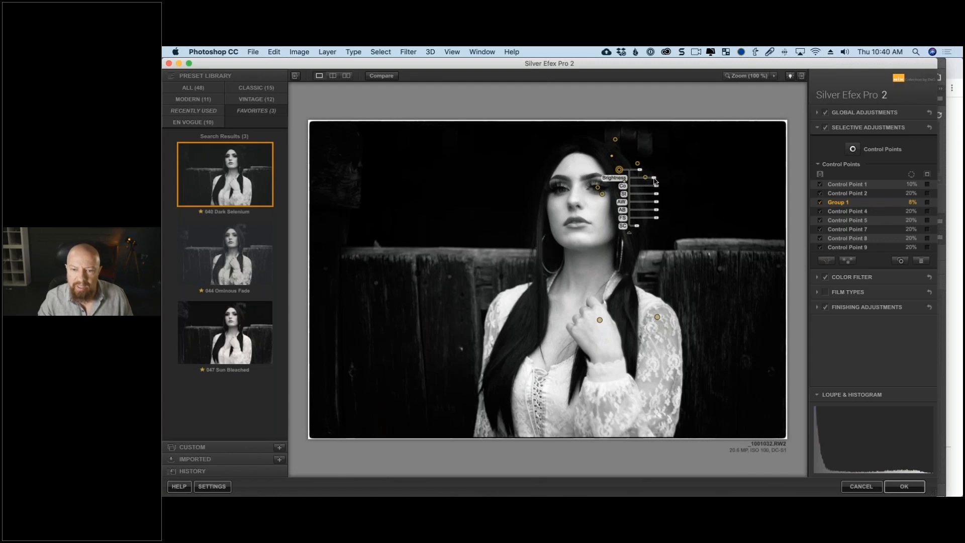
left_click_drag(654, 178, 660, 179)
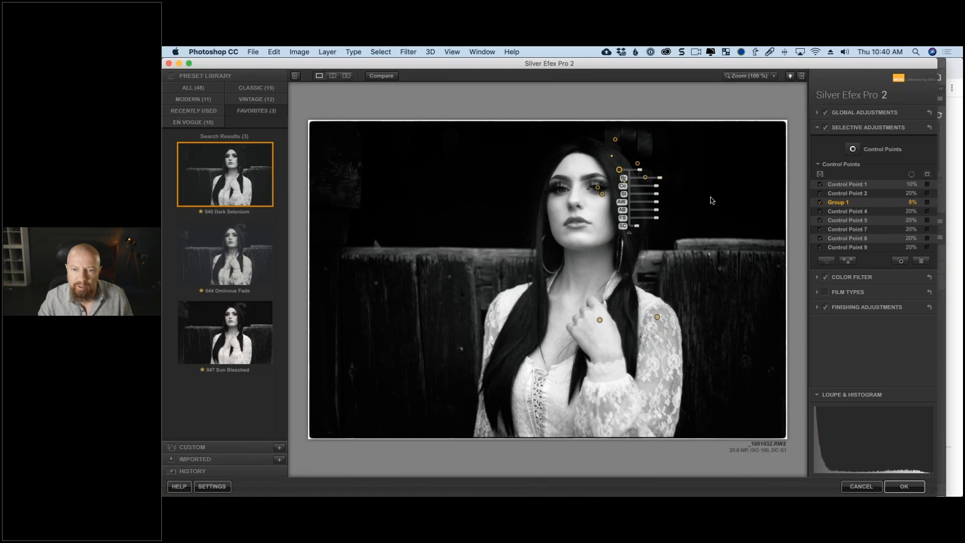
left_click(733, 174)
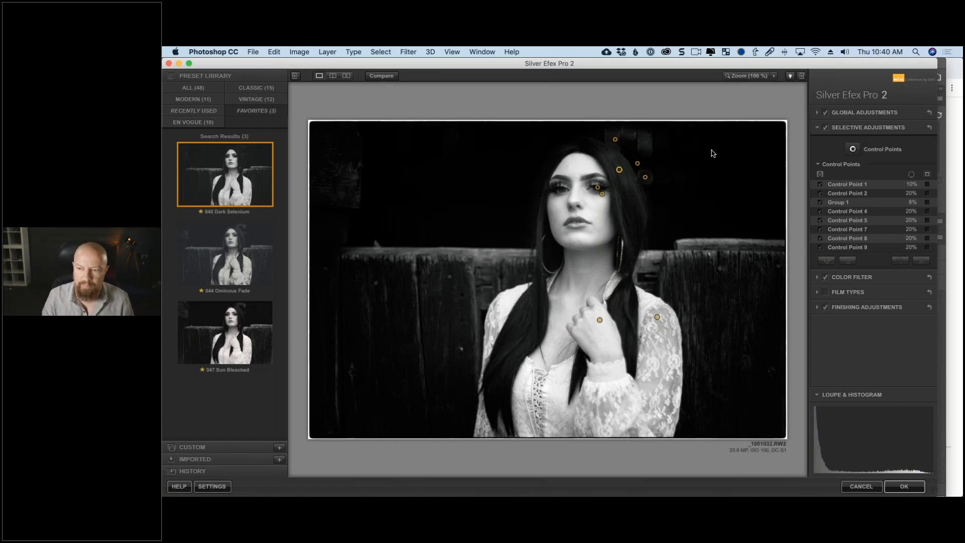
Step: Add control points to the fence on both sides of the woman, raising structure on each and setting the left one's size to 25%
left_click(853, 149)
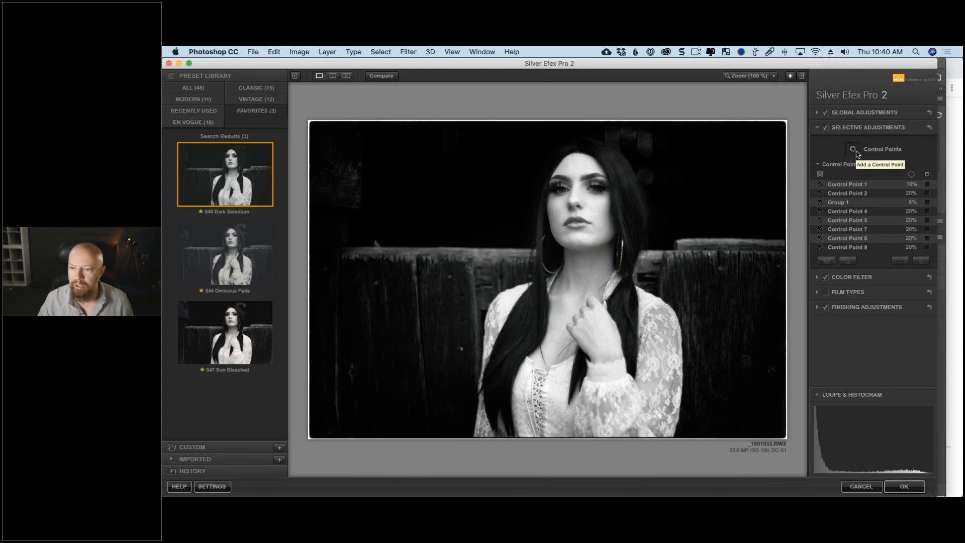
left_click(727, 336)
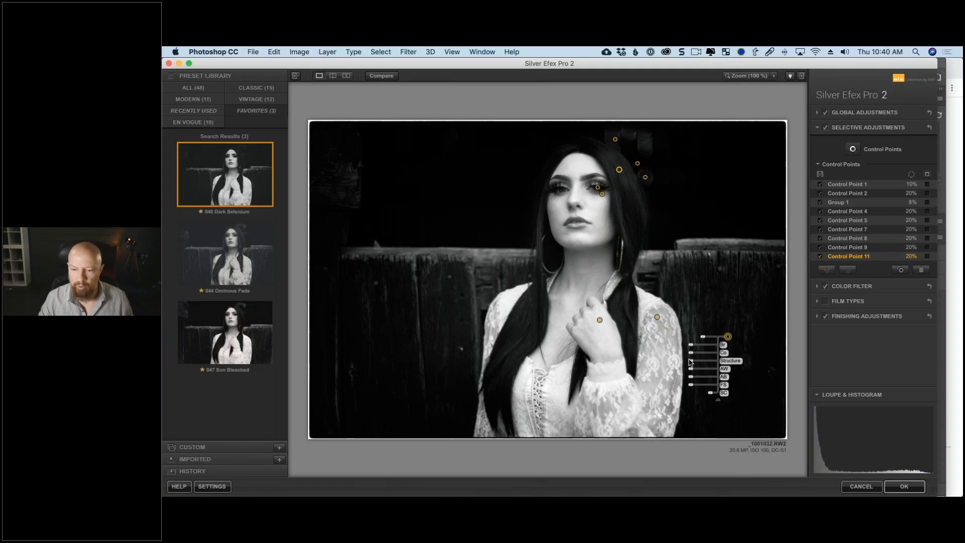
left_click_drag(689, 361, 422, 346)
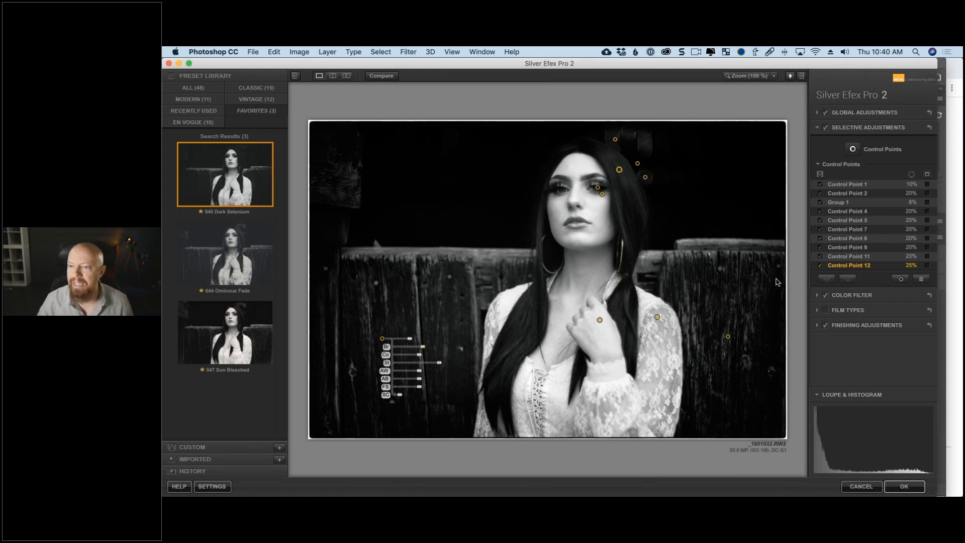
Step: Collapse Selective Adjustments and expand the Color Filter settings
left_click(818, 129)
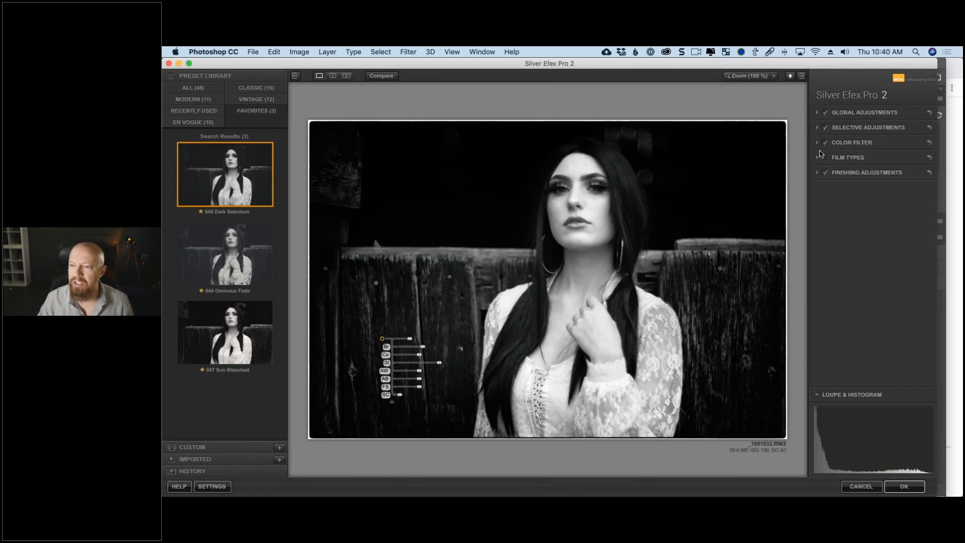
left_click(818, 143)
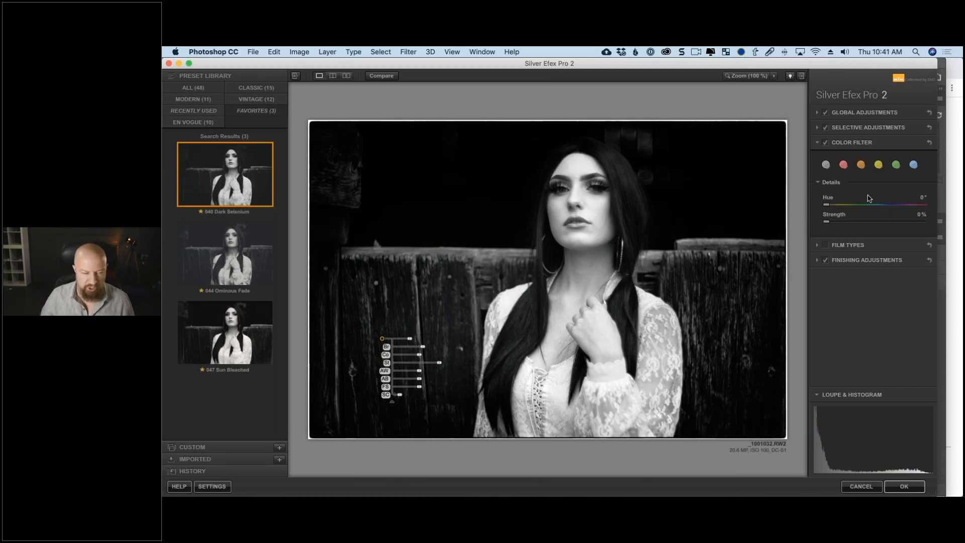
Step: Switch to Chrome, examine the coloured filter comparison chart on the photographymad.com article, and return to Silver Efex Pro 2
key("super+Tab")
key("super+Tab")
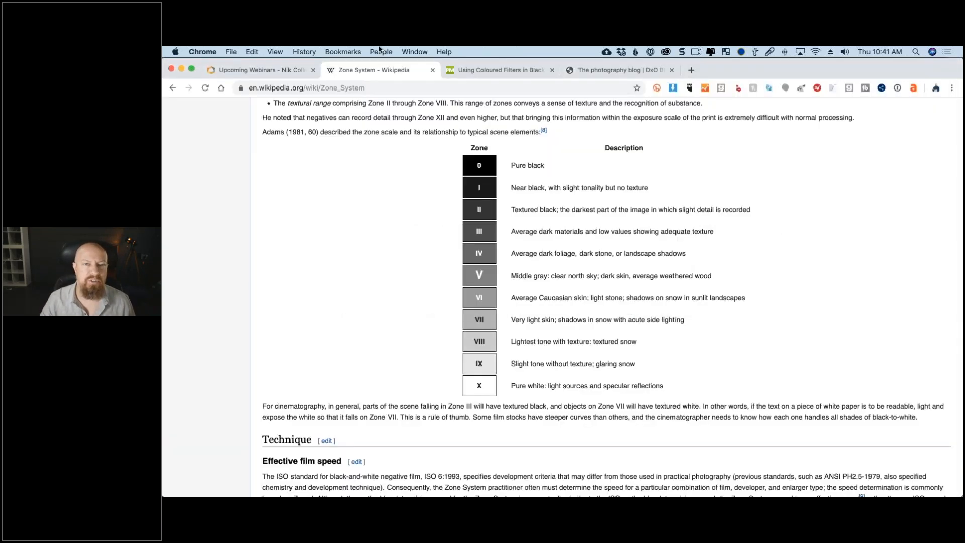
left_click(495, 70)
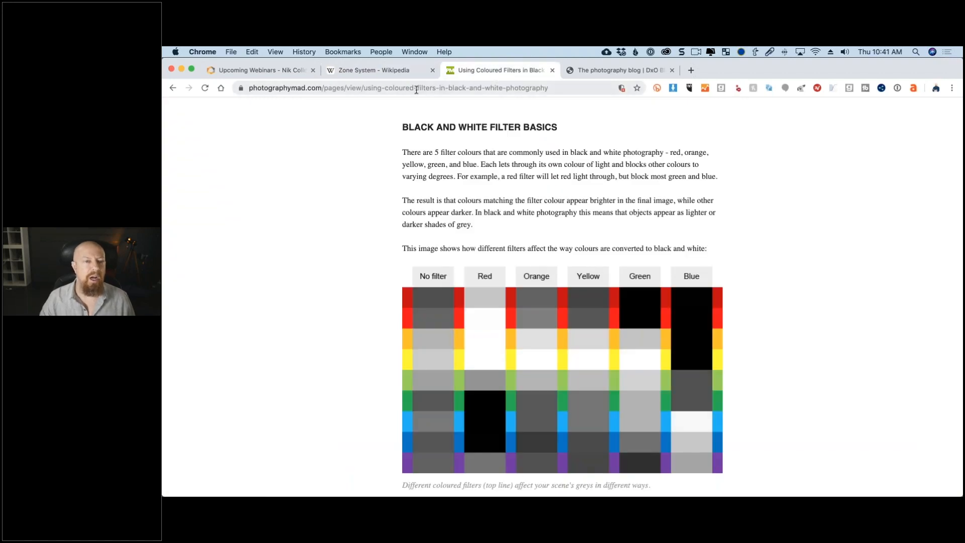
left_click(346, 88)
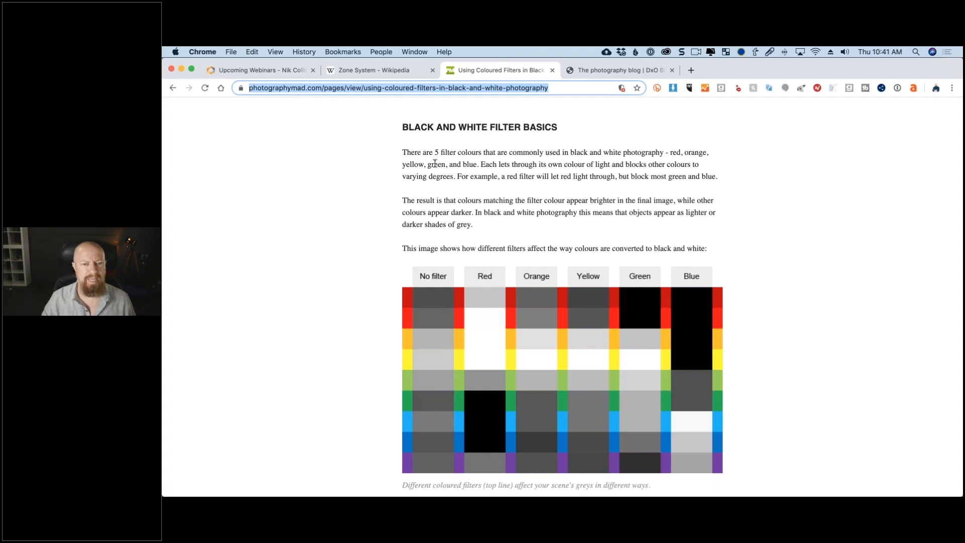
scroll(435, 164, "up", 10)
scroll(519, 184, "down", 1)
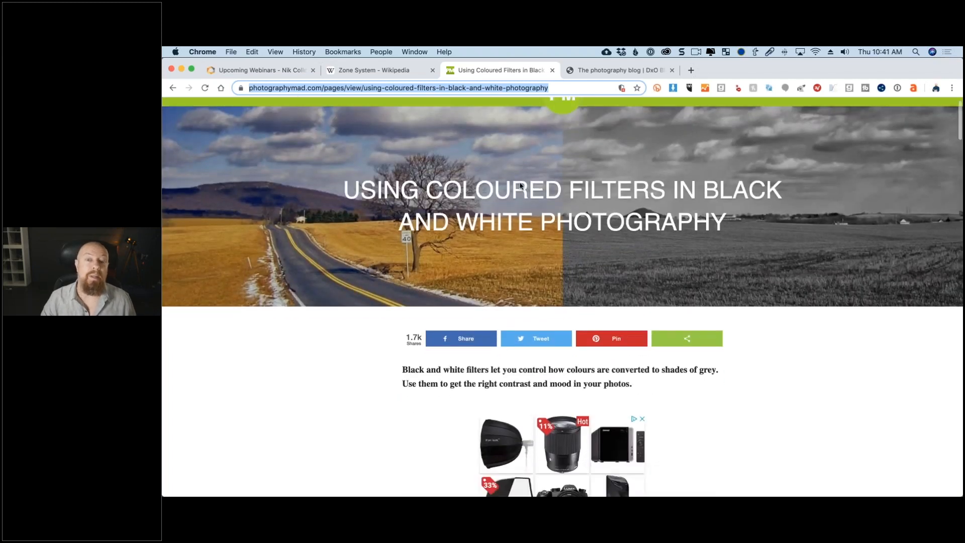
scroll(520, 185, "down", 15)
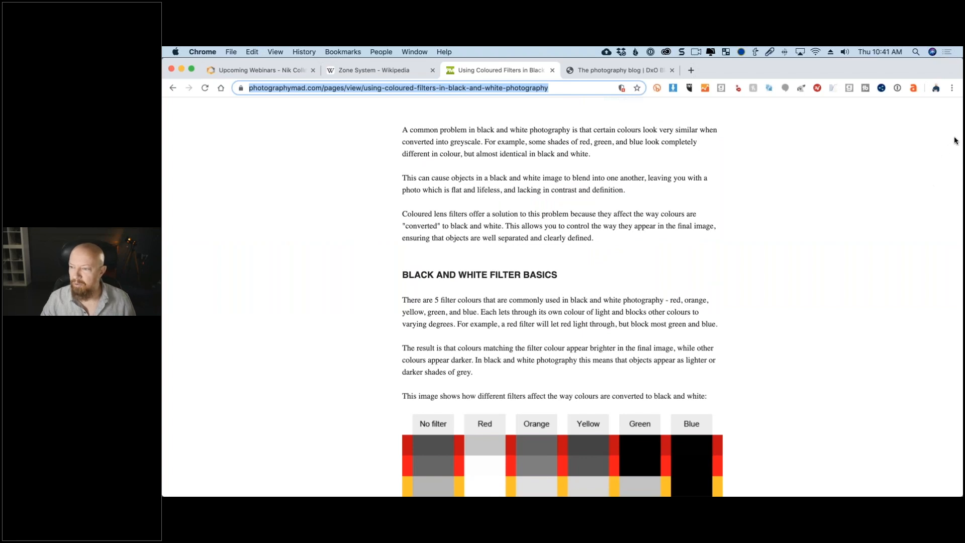
left_click(955, 140)
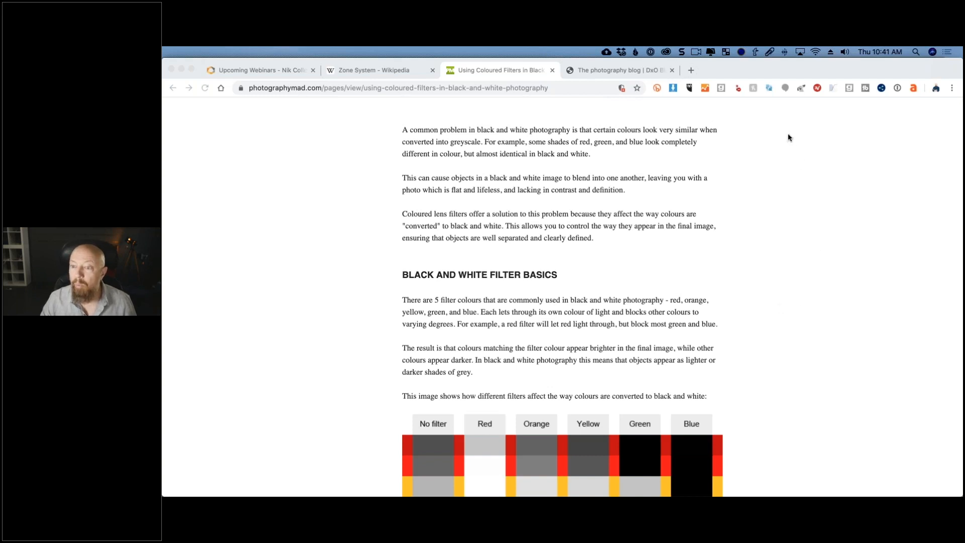
scroll(677, 315, "down", 5)
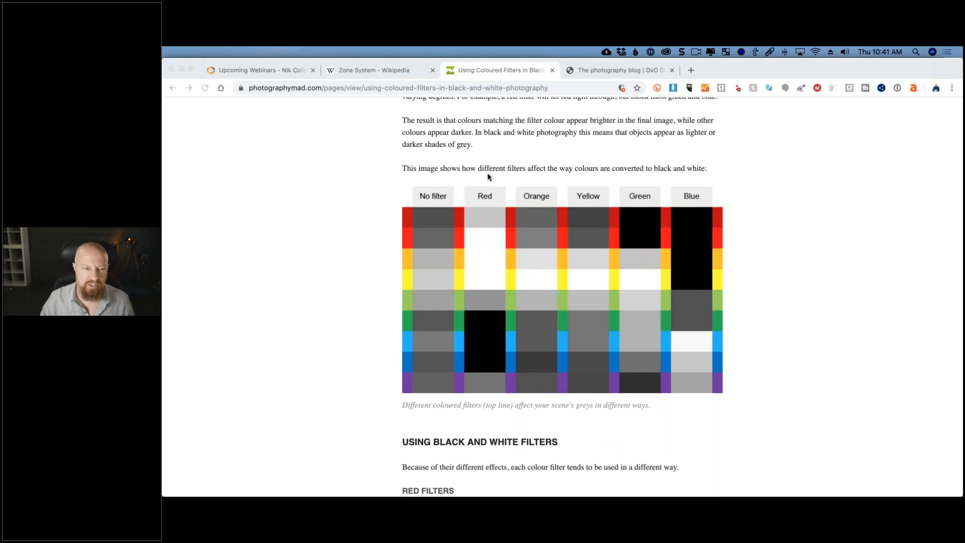
left_click(507, 155)
key("super+h")
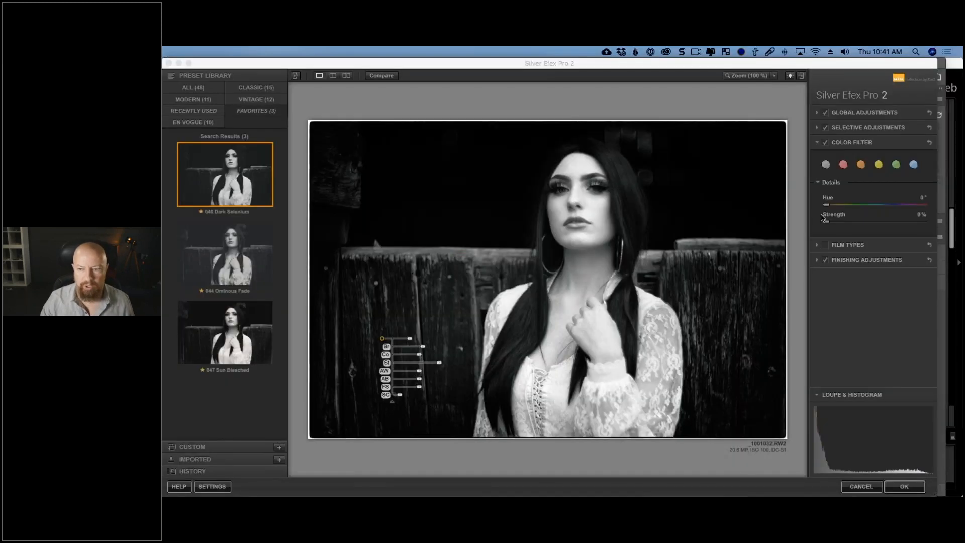
Step: Compare the neutral, red, orange and yellow colour filters, and apply the orange one with hue 30° and strength 50%
left_click(826, 168)
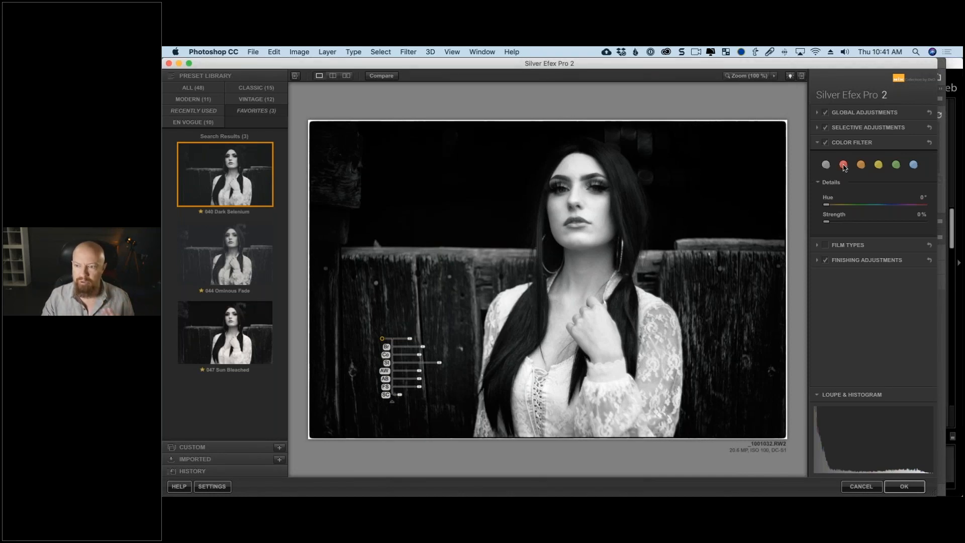
left_click(861, 165)
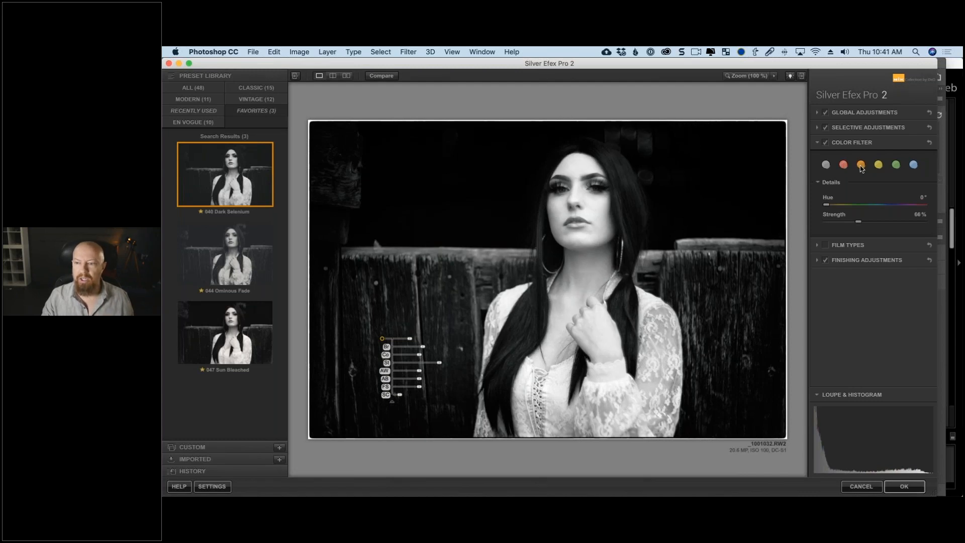
left_click(861, 166)
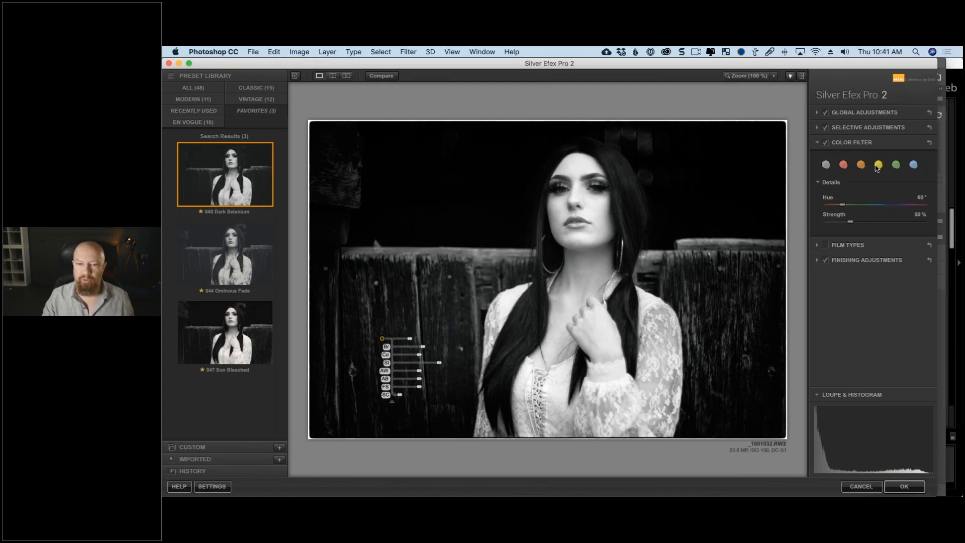
left_click(826, 165)
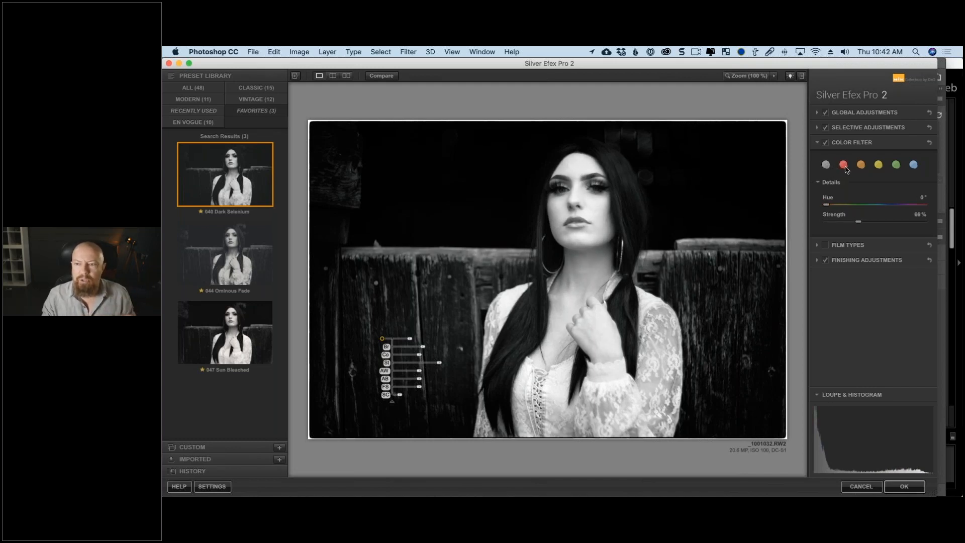
left_click(860, 166)
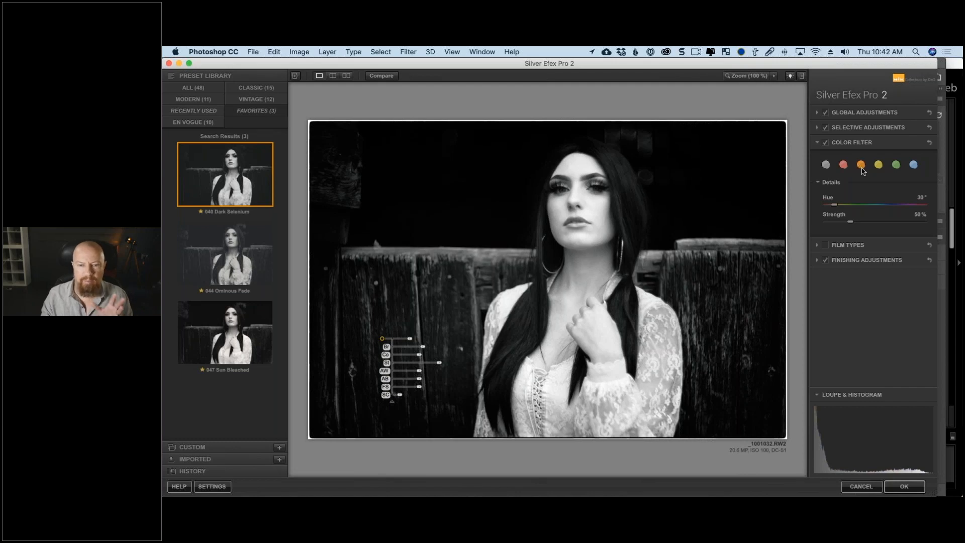
left_click(879, 166)
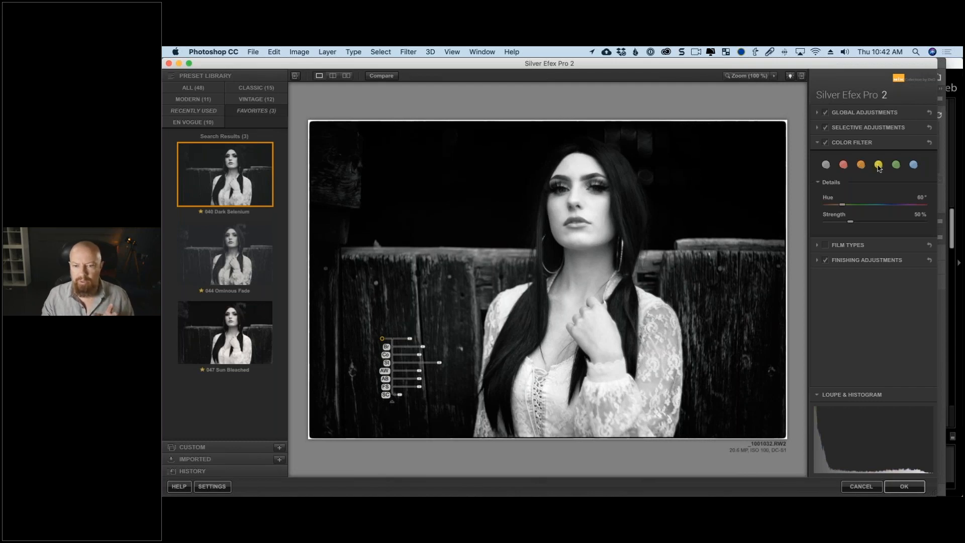
left_click(861, 166)
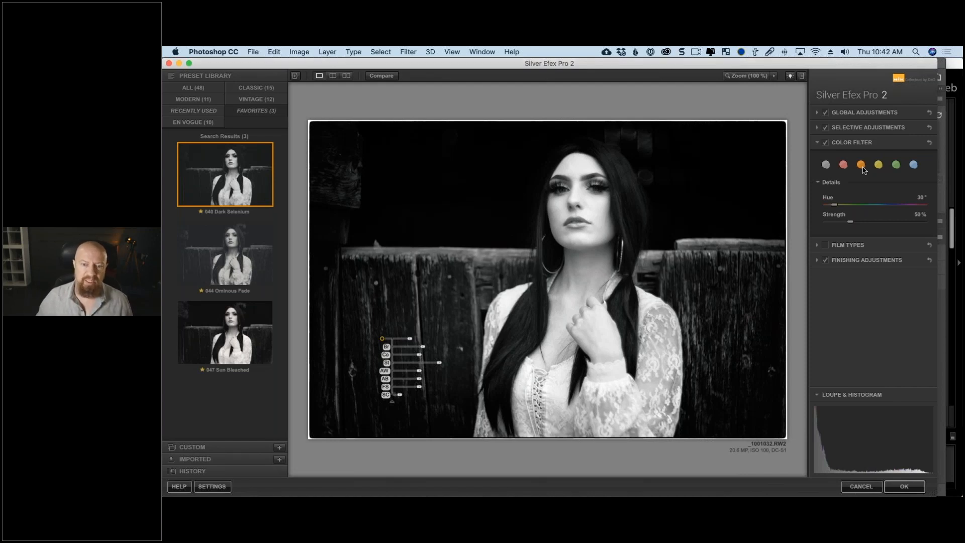
Step: Enable Film Types, try the Ilford Delta 3200 Pro film, and set the film type back to Neutral
left_click(825, 246)
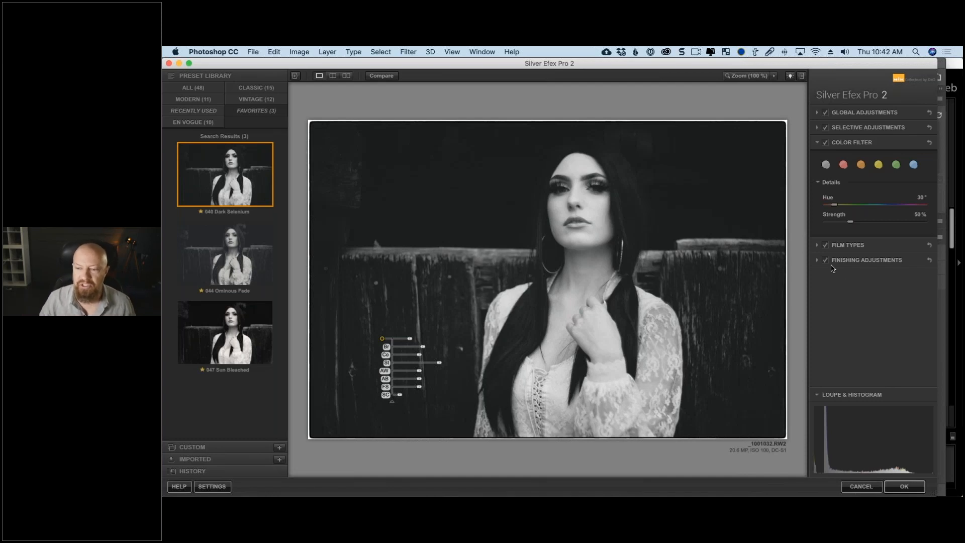
left_click(819, 245)
scroll(844, 254, "down", 4)
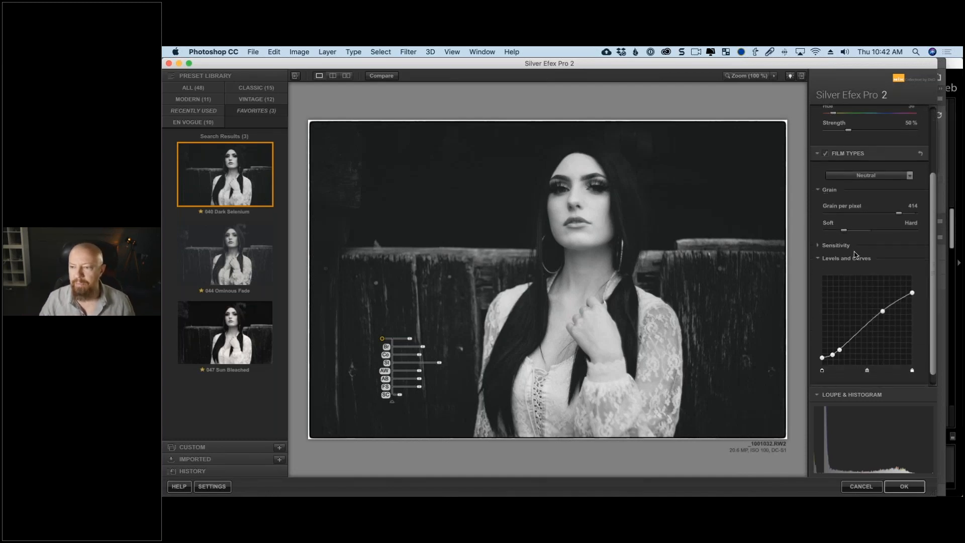
left_click(863, 163)
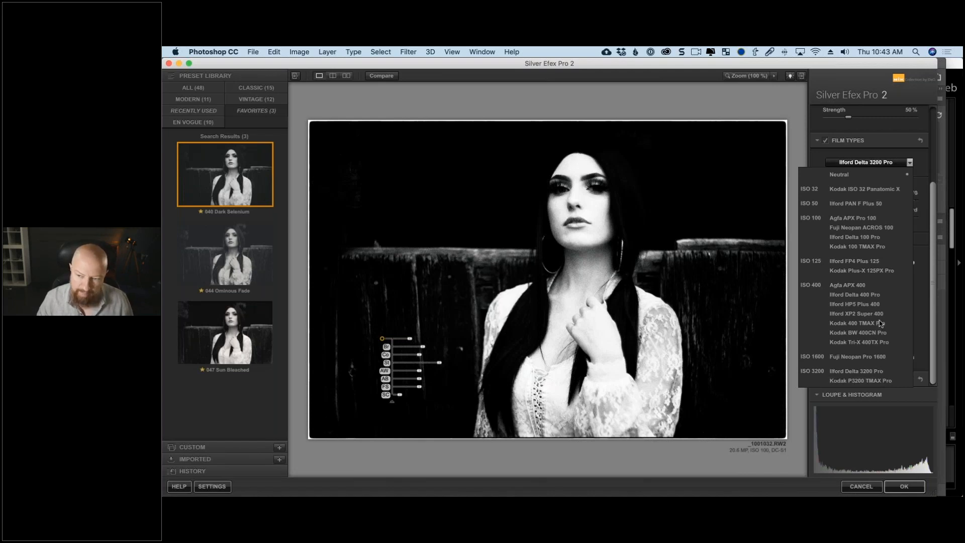
left_click(864, 174)
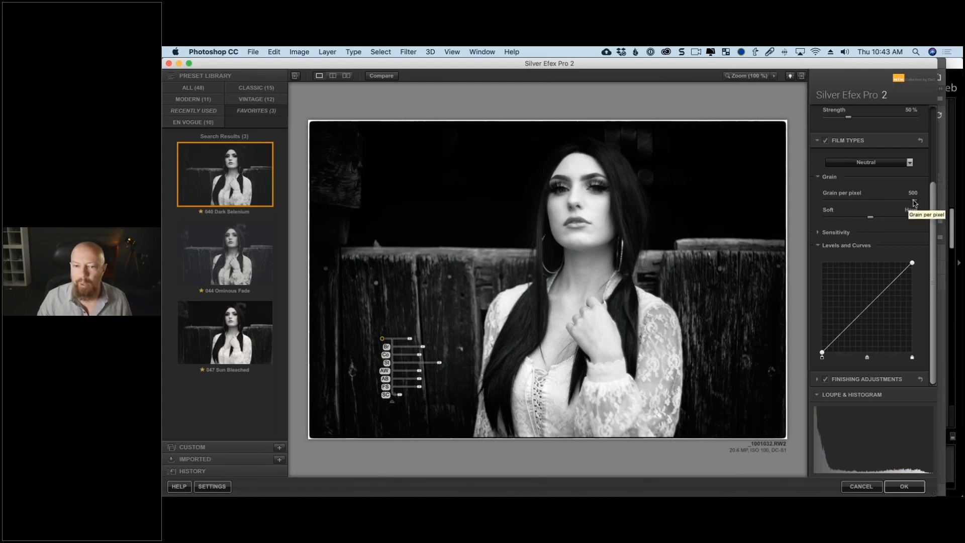
Step: Compare coarse and fine grain on the subject's face, including 387 and 27, and set Grain per pixel to 252
left_click(744, 76)
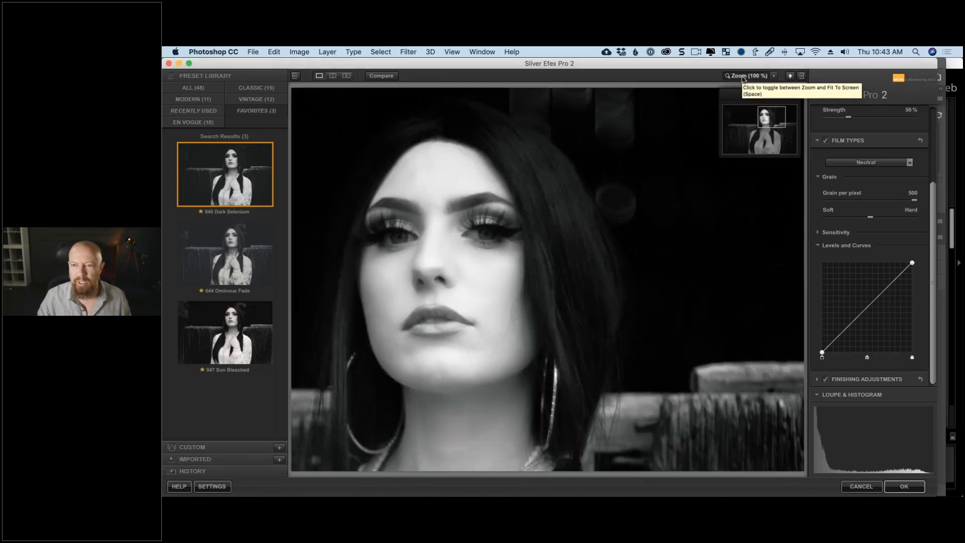
left_click_drag(450, 298, 595, 274)
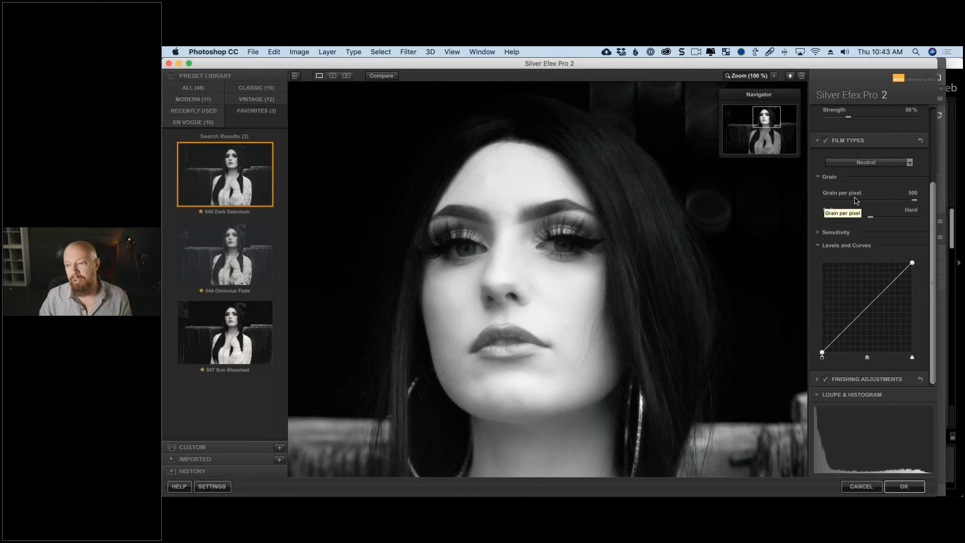
left_click(891, 200)
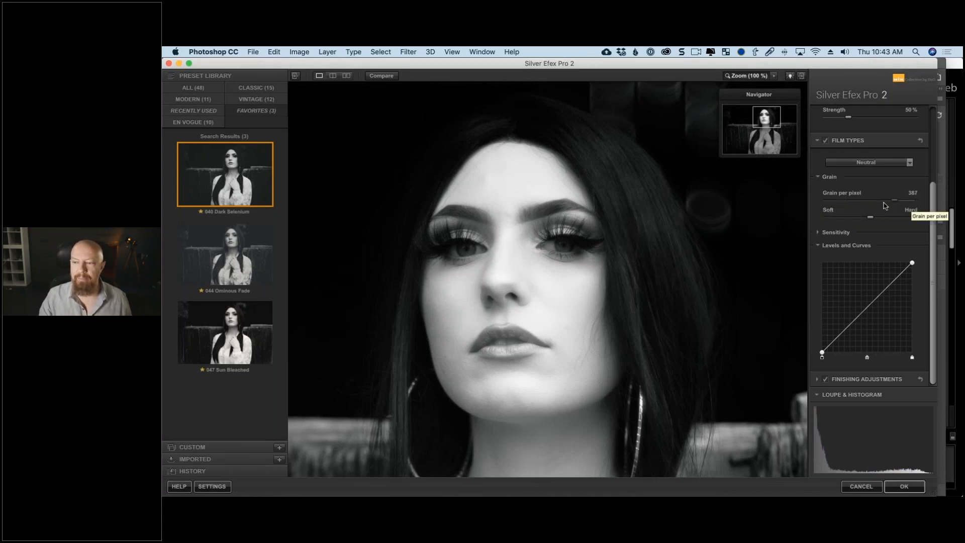
left_click_drag(884, 203, 830, 204)
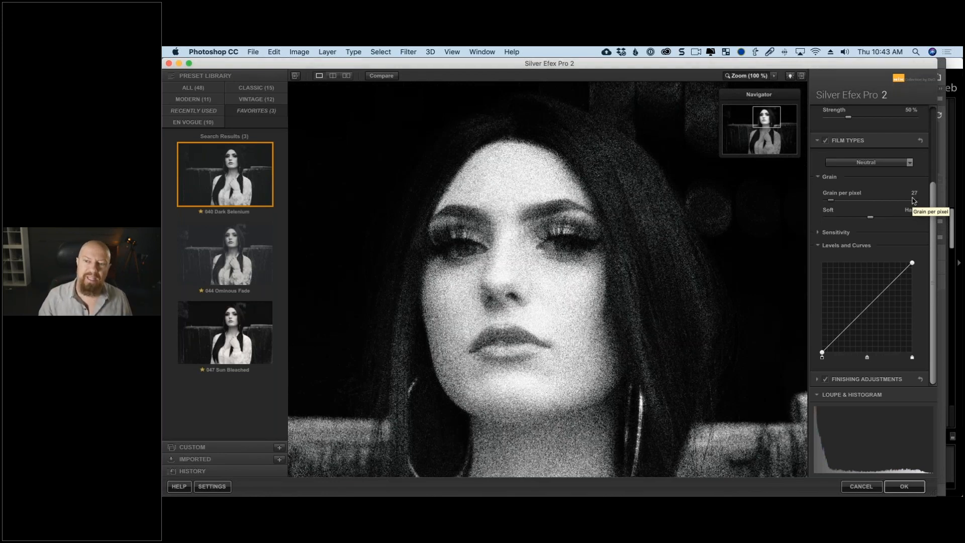
left_click_drag(835, 204, 869, 203)
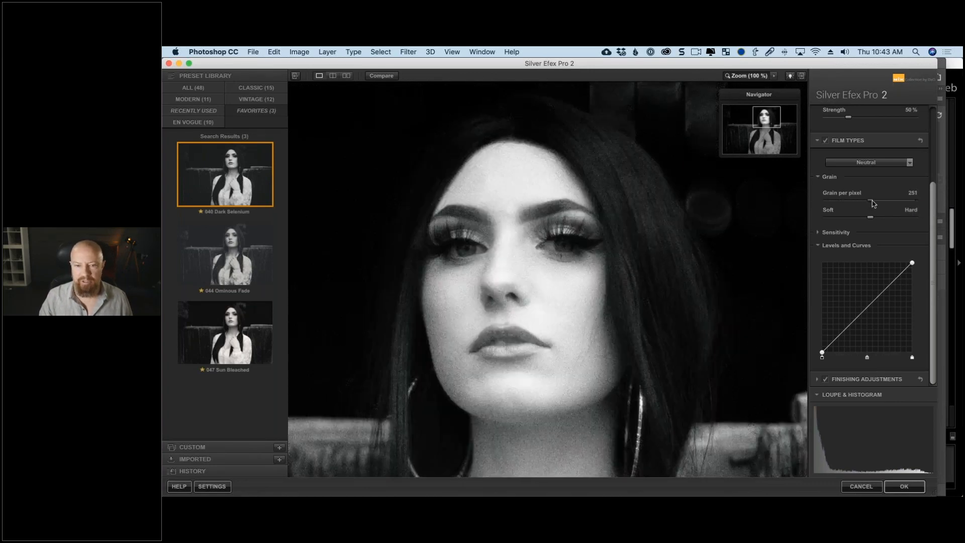
left_click_drag(872, 201, 872, 200)
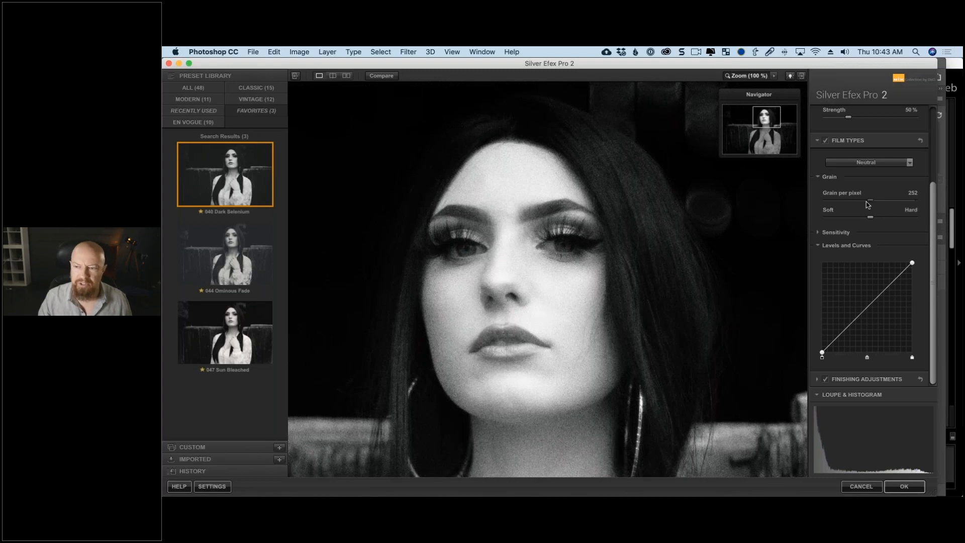
left_click(870, 201)
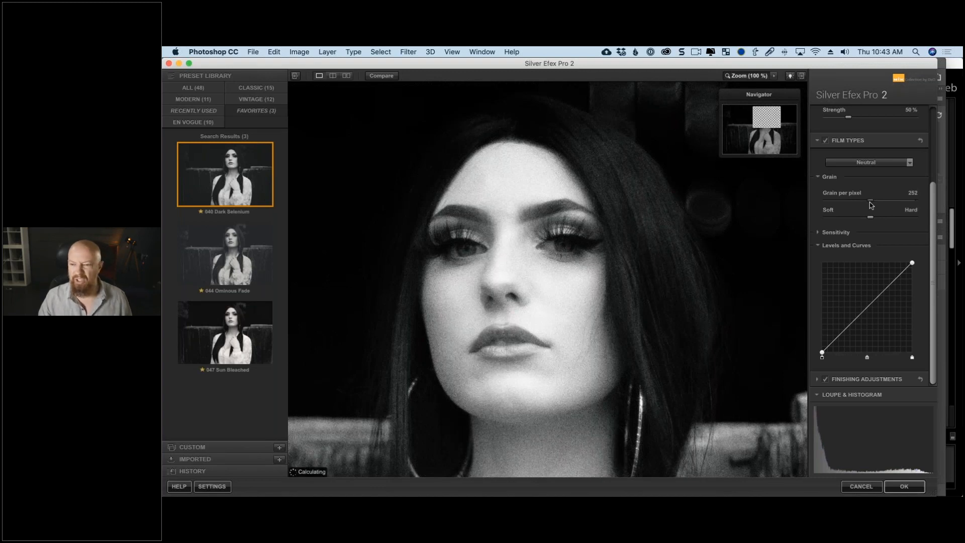
Step: Compare the fully hard and fully soft grain, and set the grain slightly softer than the midpoint
left_click_drag(871, 218, 915, 219)
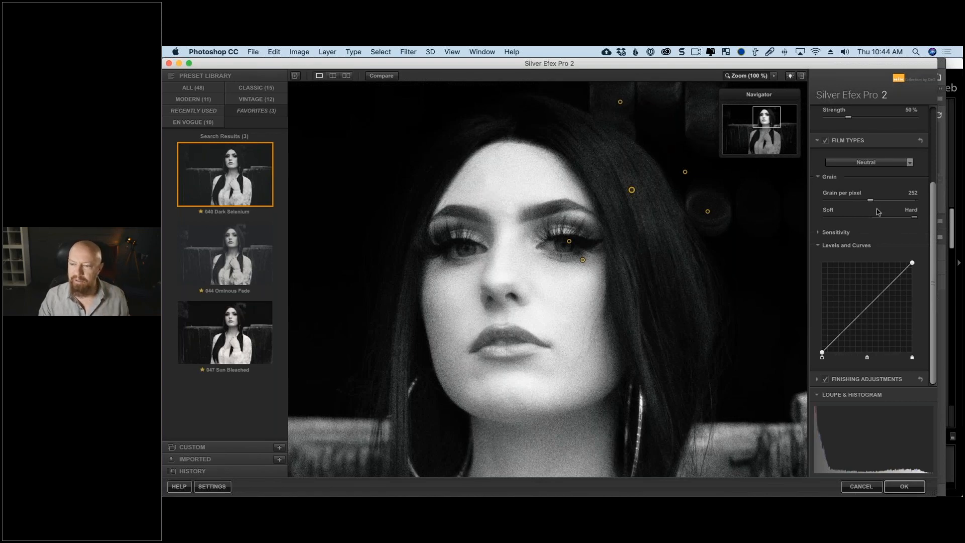
left_click_drag(915, 217, 813, 222)
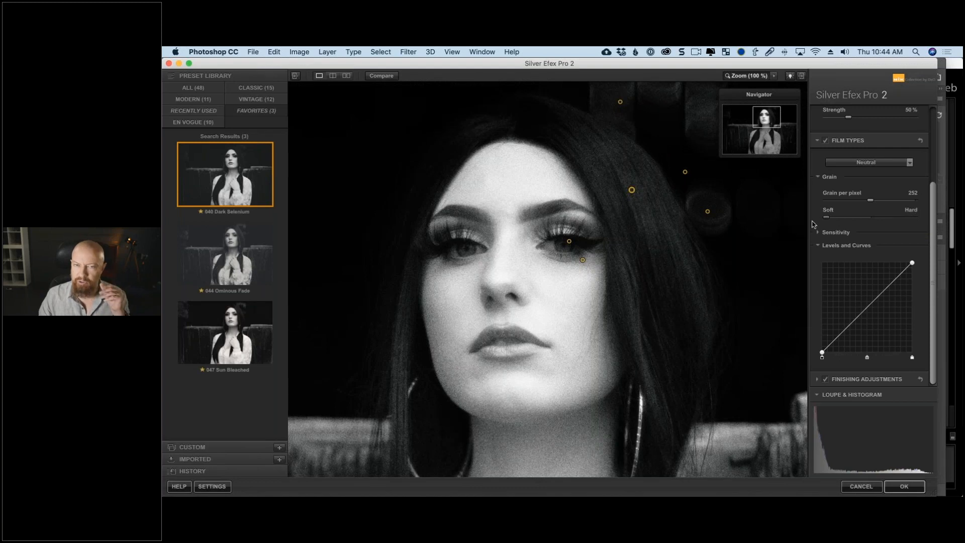
left_click_drag(860, 218, 859, 218)
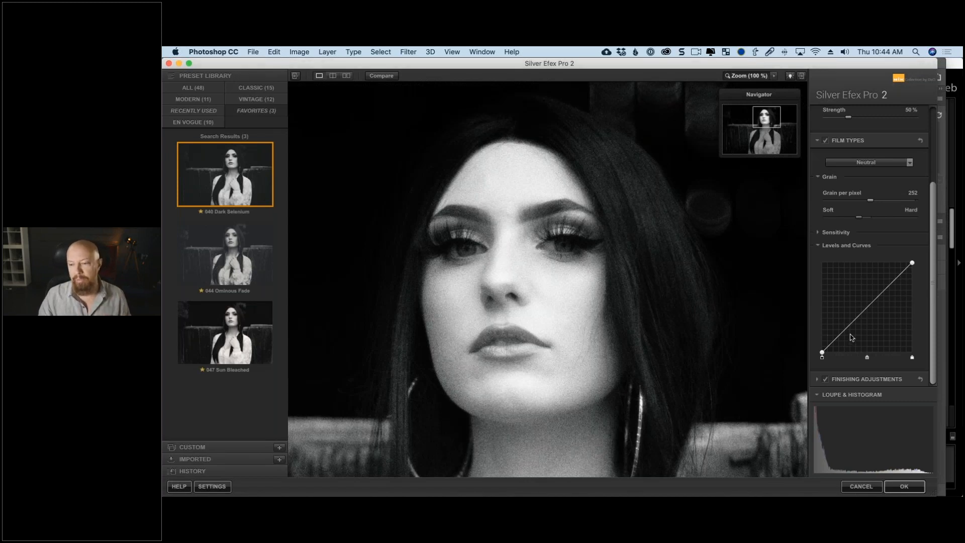
Step: Try the Ilford HP5 Plus 400 and Kodak Tri-X 400TX Pro film types and undo each one
left_click(880, 162)
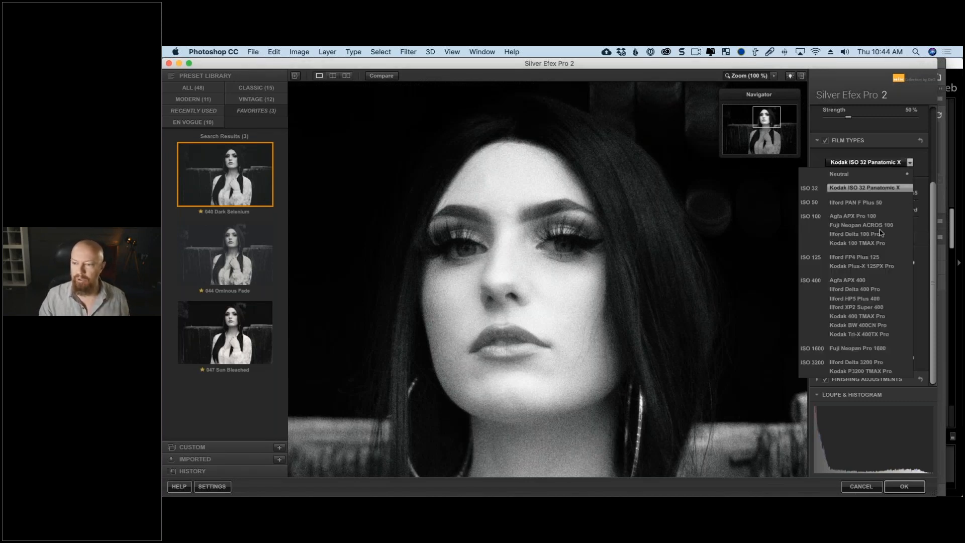
left_click(872, 297)
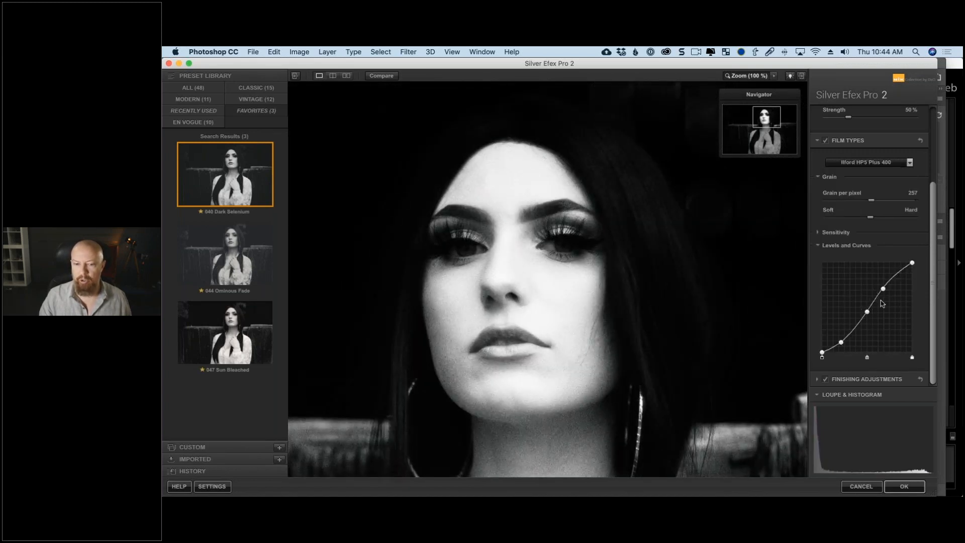
key("super+z")
left_click(870, 164)
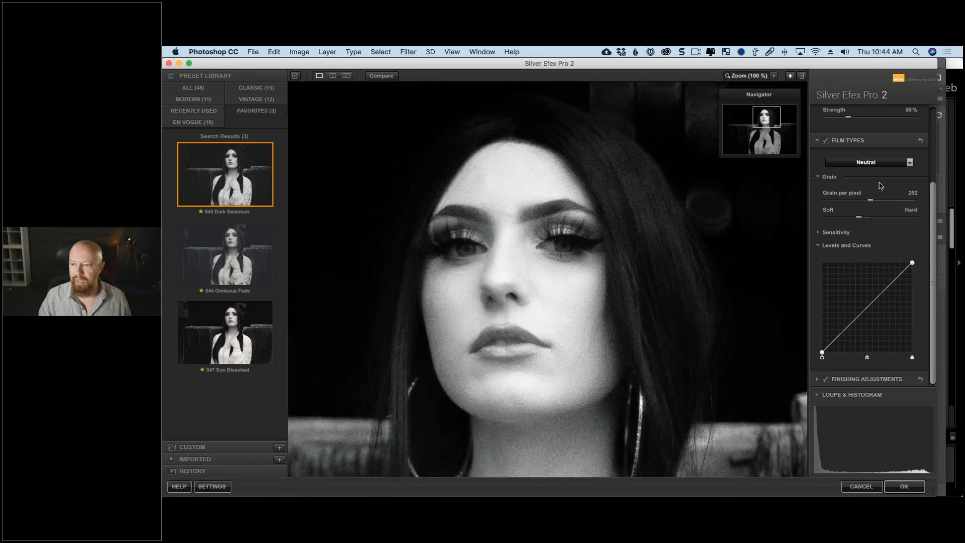
left_click(872, 234)
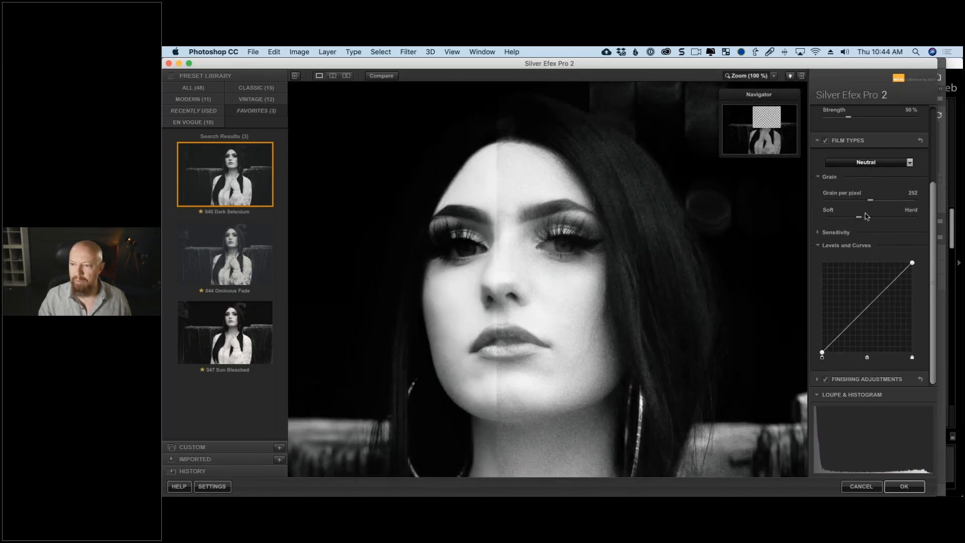
left_click(867, 163)
left_click(856, 334)
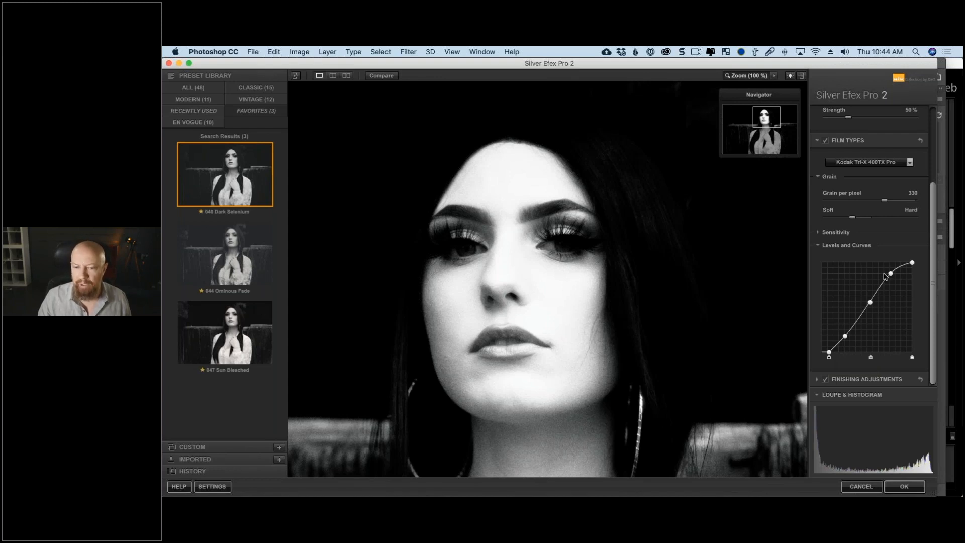
key("super+z")
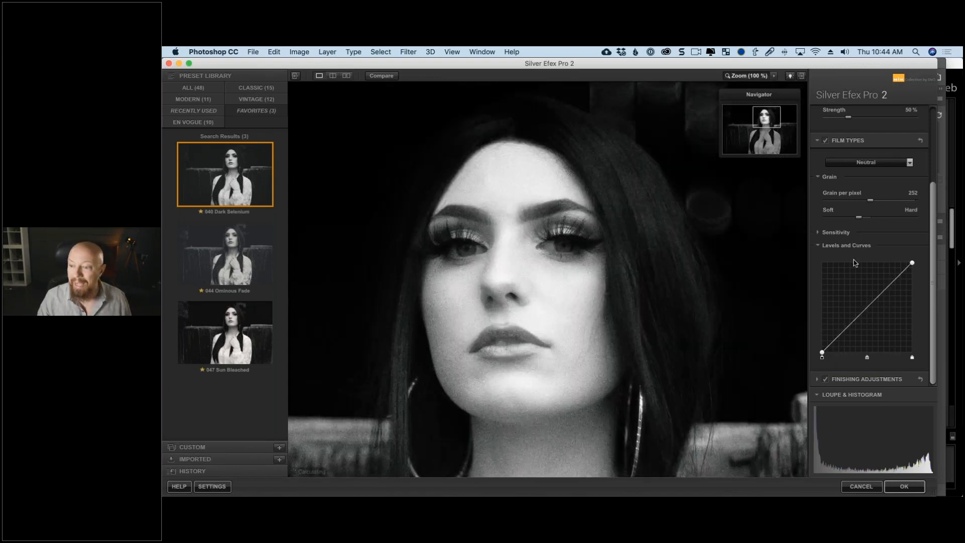
Step: Expand the film Sensitivity settings and review them alongside the Color Filter and the Levels and Curves settings
left_click(819, 232)
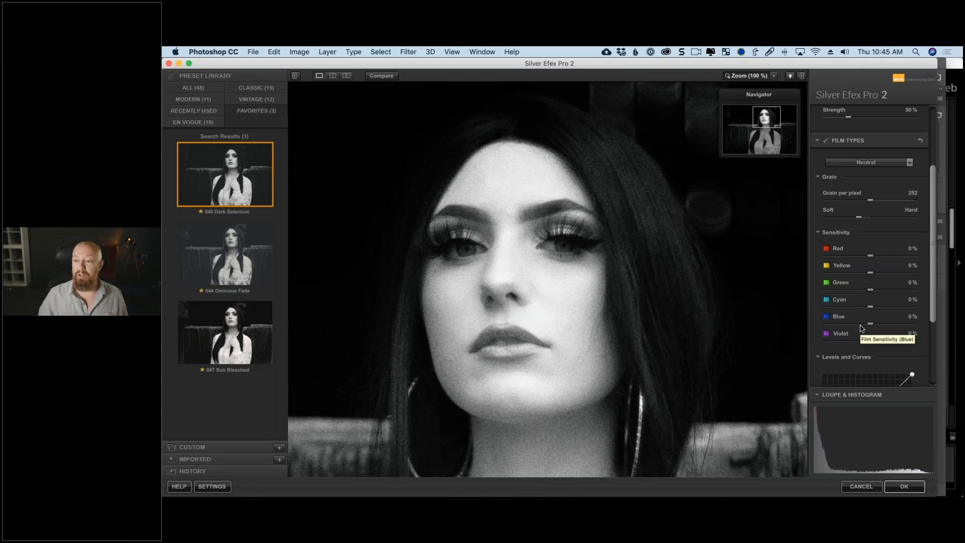
scroll(858, 278, "up", 5)
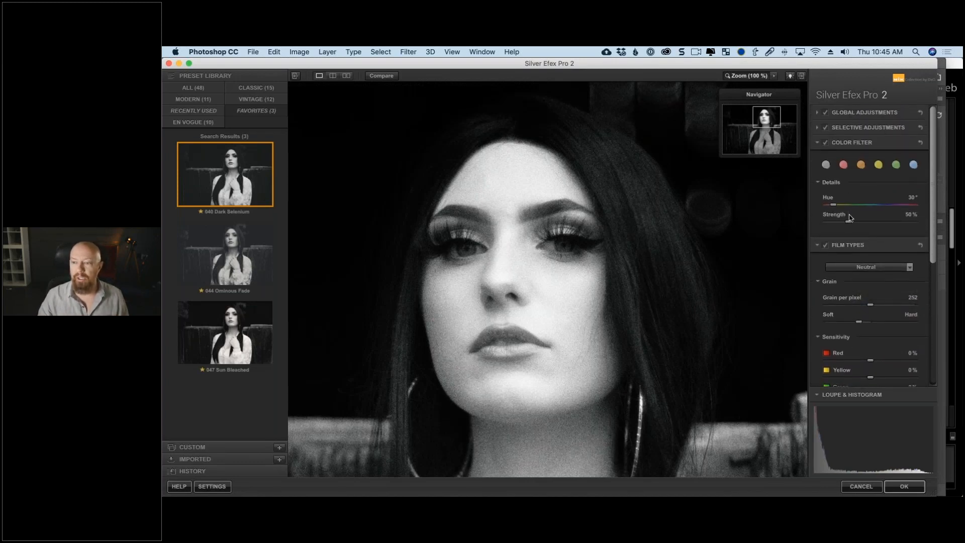
scroll(849, 227, "down", 10)
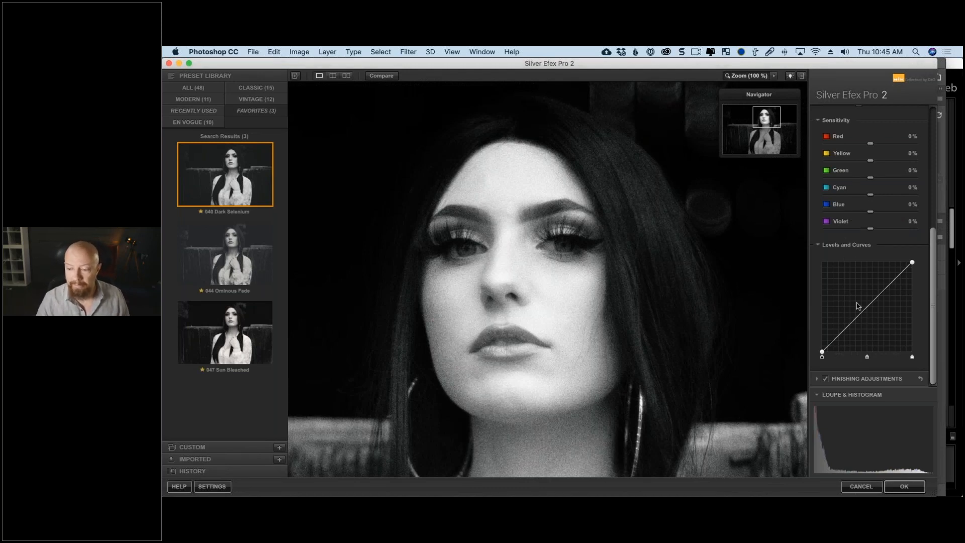
Step: Expand Finishing Adjustments, preview the toning options on the portrait, and set Toning to Neutral 1
left_click(817, 380)
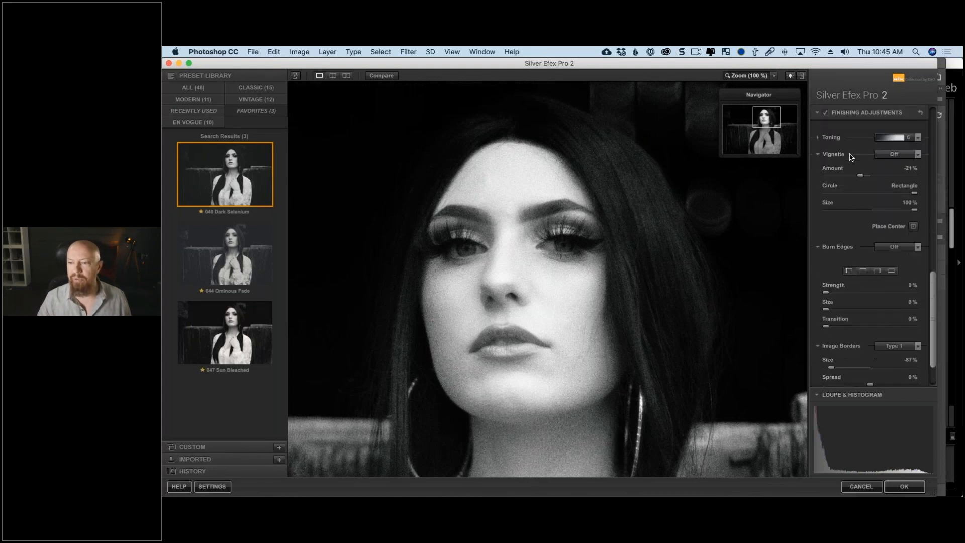
left_click(908, 138)
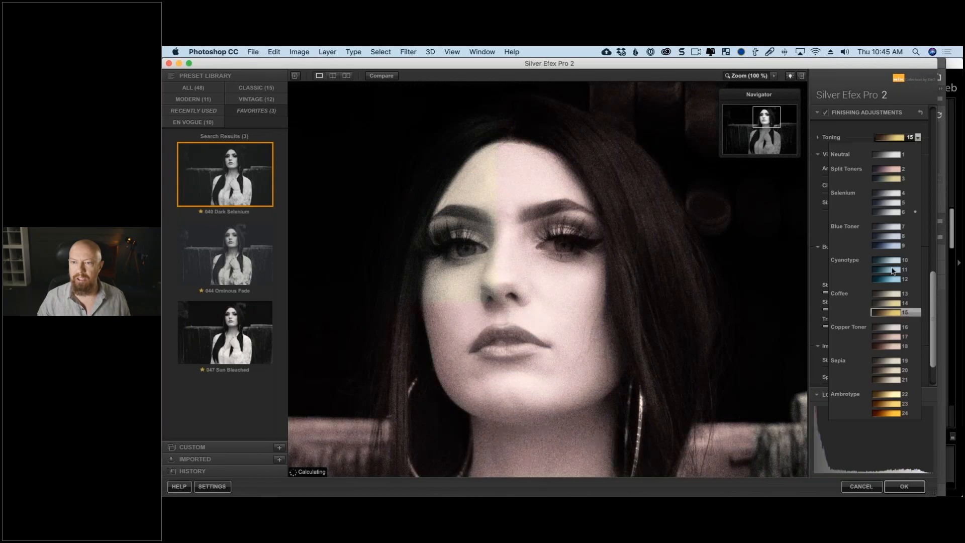
left_click(792, 95)
left_click(909, 138)
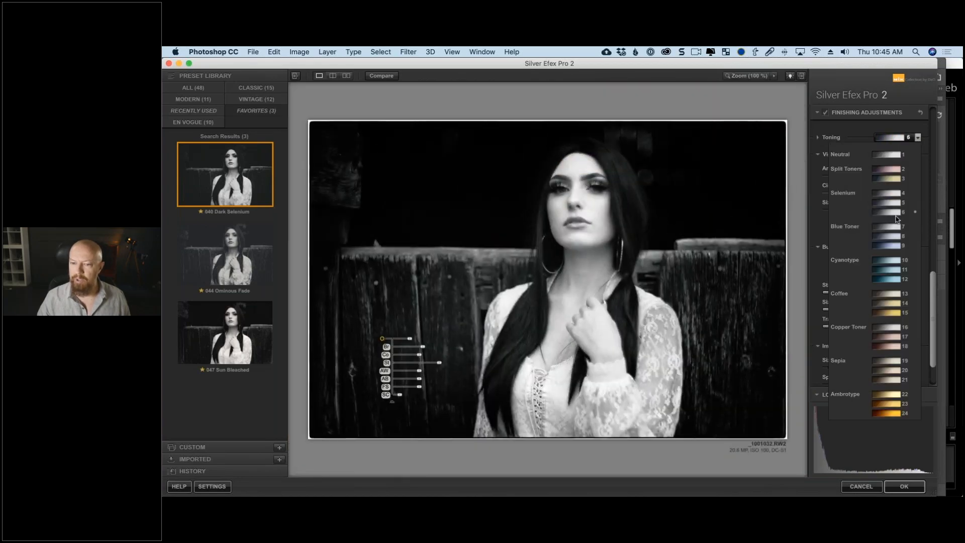
left_click(885, 155)
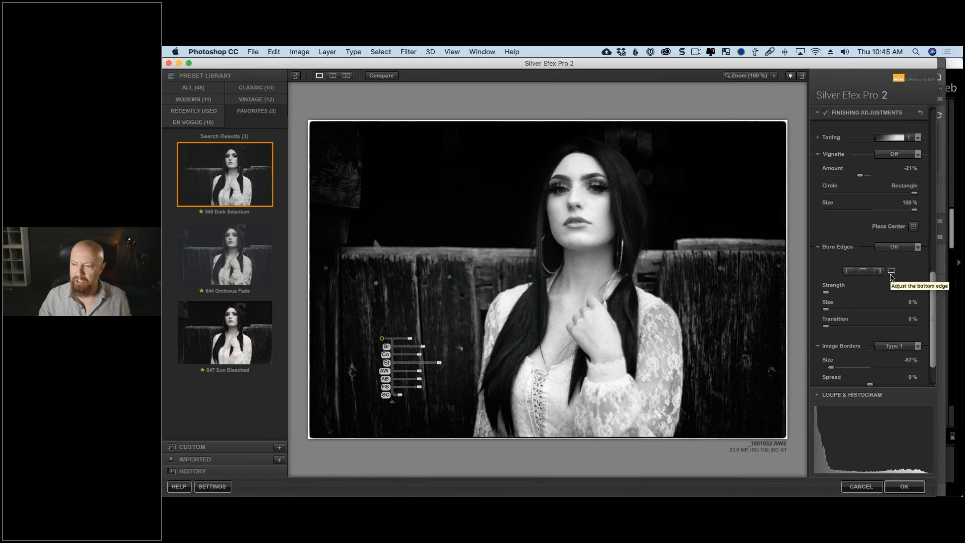
Step: Burn the image's bottom edge with strength 20%, size 34% and transition 19%
left_click_drag(826, 292, 871, 293)
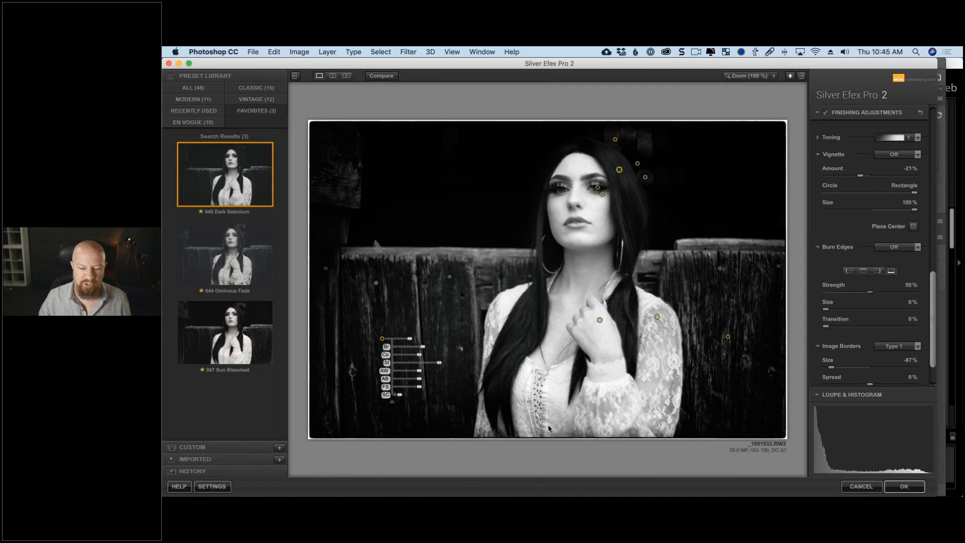
mouse_move(826, 309)
left_mouse_down()
mouse_move(865, 310)
mouse_move(828, 326)
mouse_move(903, 326)
mouse_move(845, 327)
left_mouse_up()
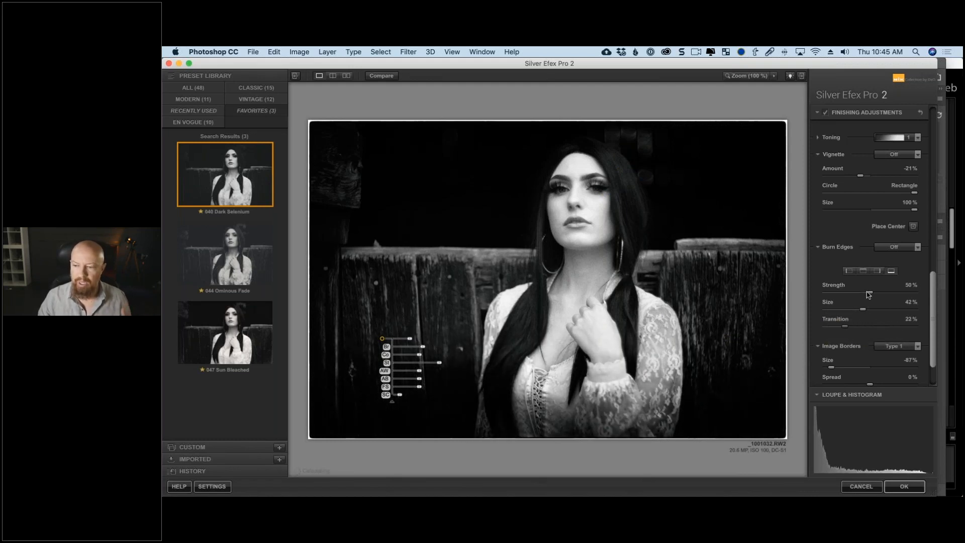
mouse_move(868, 293)
left_mouse_down()
mouse_move(846, 293)
mouse_move(849, 312)
left_mouse_up()
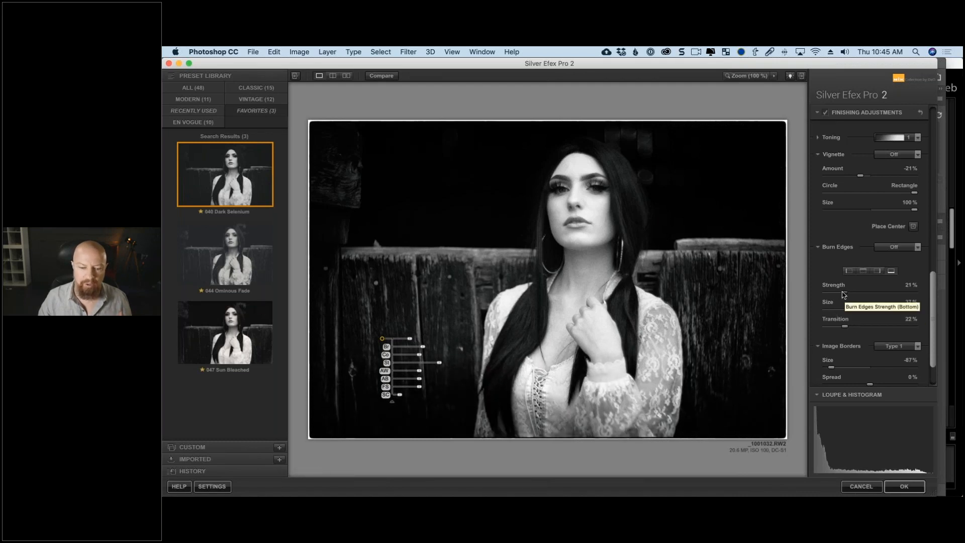
mouse_move(847, 295)
left_mouse_down()
mouse_move(855, 314)
mouse_move(841, 333)
left_mouse_up()
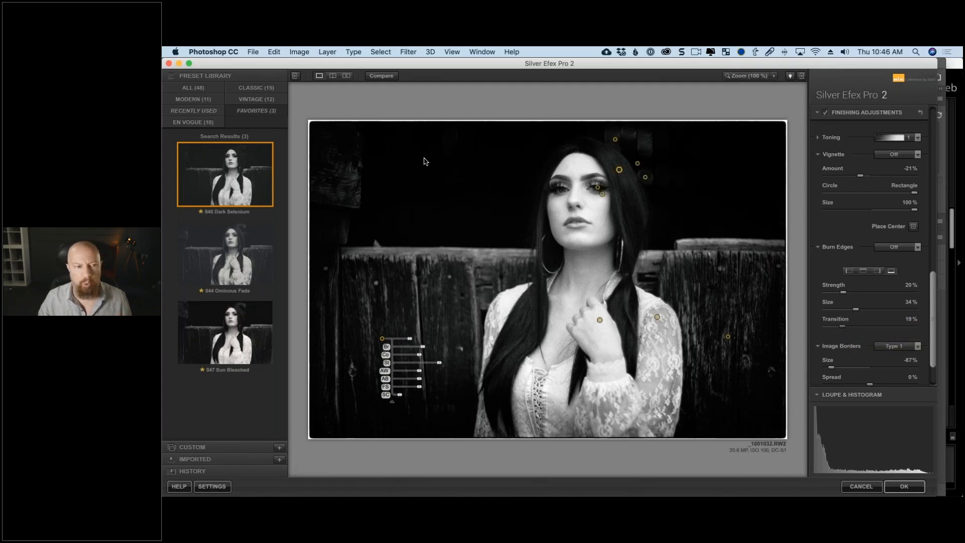
Step: Turn the image border off, set the bottom edge's burn strength to 11%, and apply the filter
left_click(900, 345)
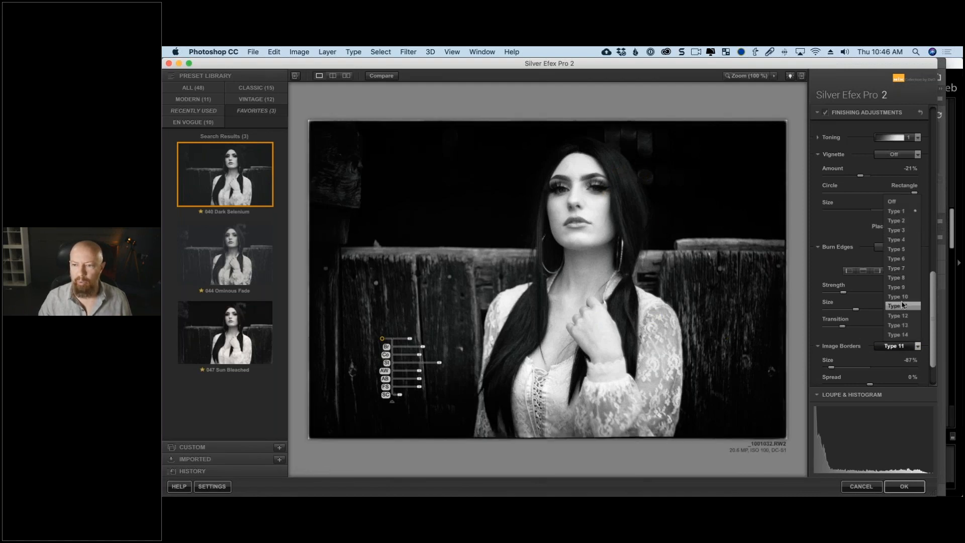
left_click(893, 201)
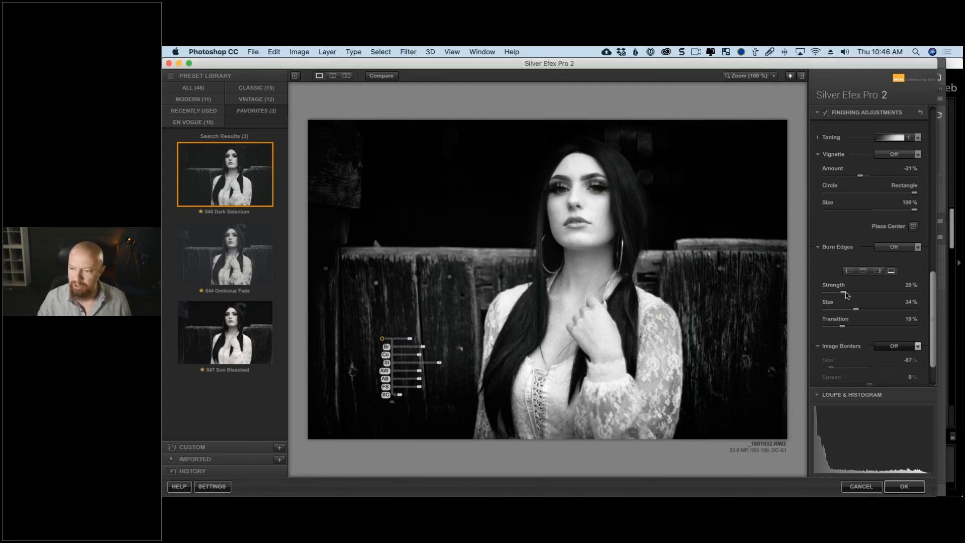
left_click_drag(845, 295, 837, 298)
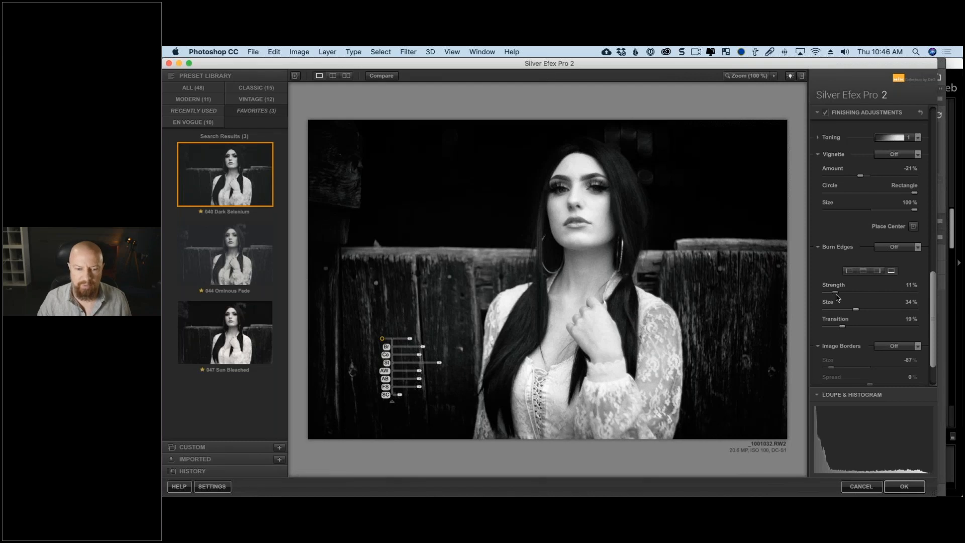
key("Return")
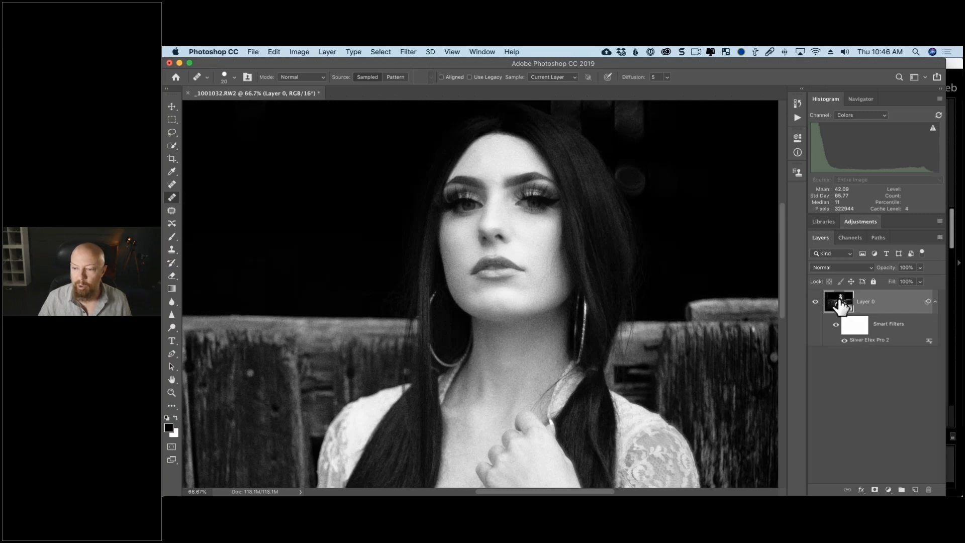
Step: Open the contents of the Layer 0 smart object to retouch the face in the colour image
double_click(840, 302)
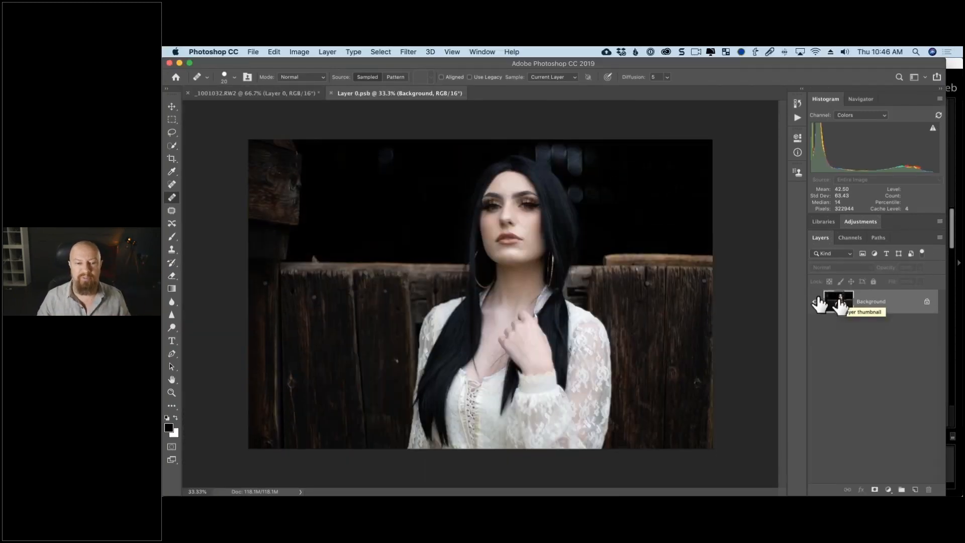
key("super+1")
left_click_drag(579, 250, 560, 282)
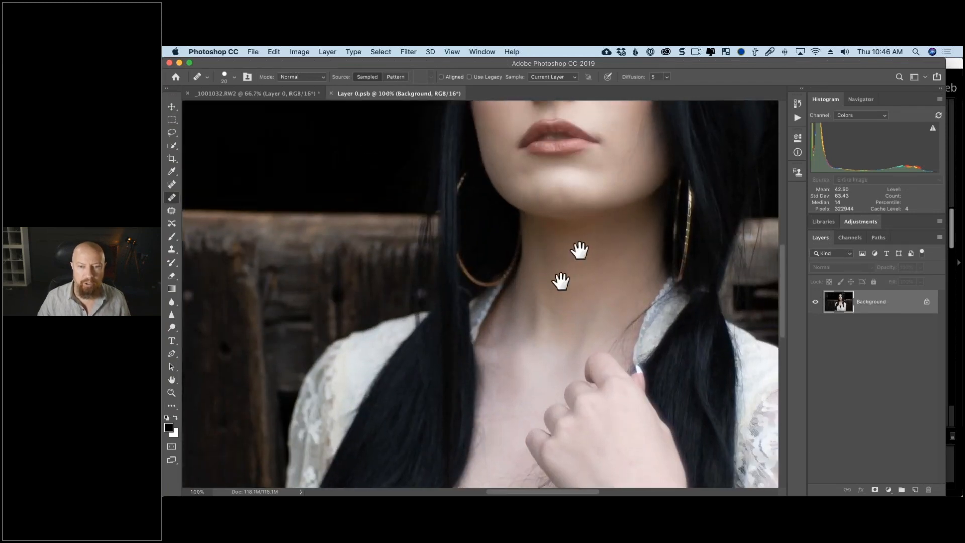
key("super+plus")
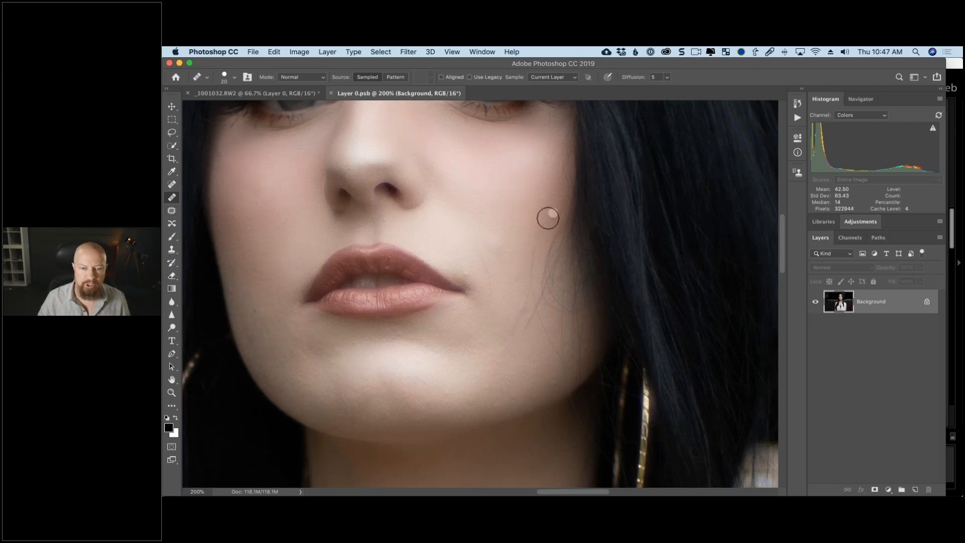
Step: Heal the stray hairs on the cheek and jaw beside the mouth with a size 20 healing brush
mouse_move(546, 222)
left_mouse_down()
mouse_move(516, 331)
mouse_move(513, 312)
mouse_move(529, 295)
mouse_move(536, 317)
mouse_move(523, 333)
mouse_move(512, 312)
mouse_move(538, 325)
mouse_move(561, 358)
mouse_move(517, 280)
left_mouse_up()
left_click(519, 303, "alt")
left_click(511, 308, "alt")
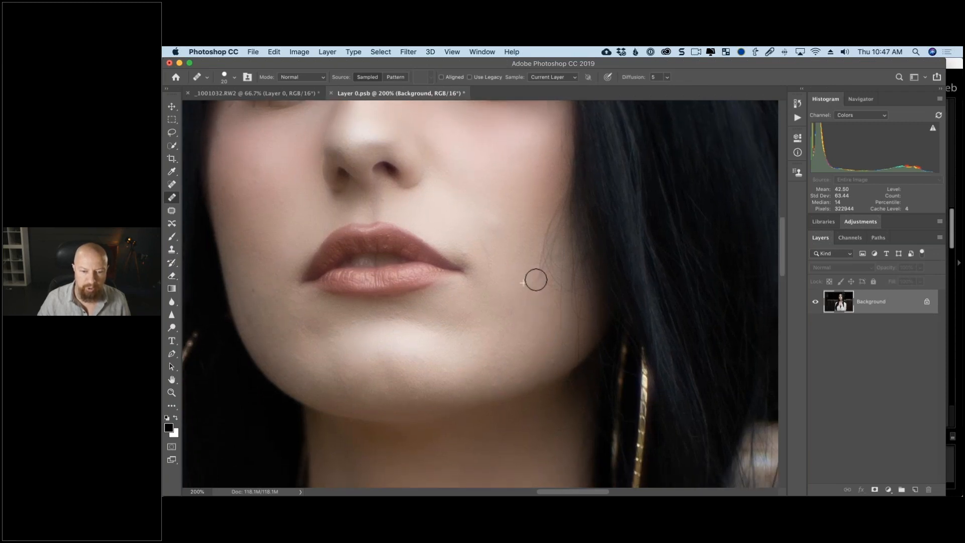
left_click(535, 308, "alt")
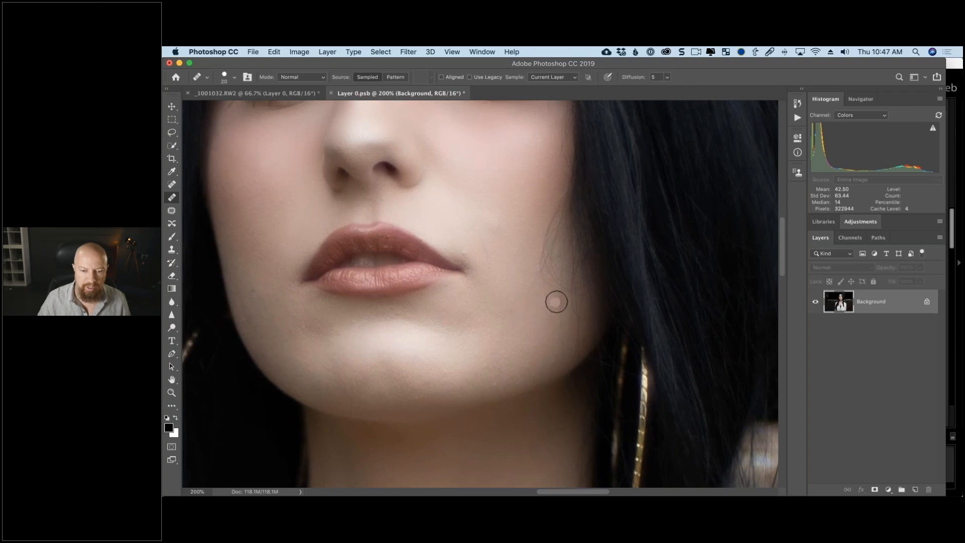
mouse_move(556, 302)
left_mouse_down()
mouse_move(524, 286)
mouse_move(548, 318)
left_mouse_up()
left_click_drag(548, 321, 548, 327)
left_click_drag(547, 307, 550, 307)
left_click_drag(552, 306, 553, 311)
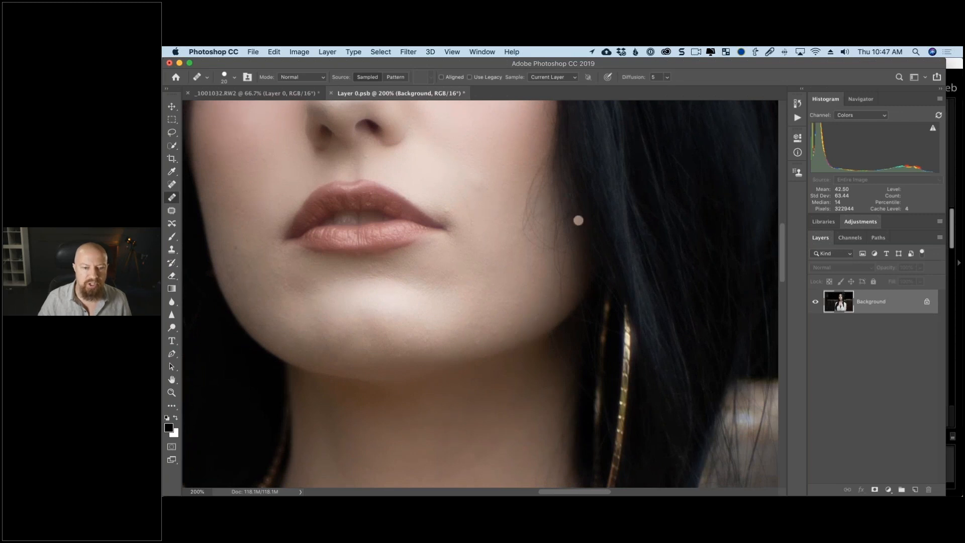
Step: Save the retouched Layer 0 smart object contents and close them to return to the black-and-white portrait
left_click_drag(857, 307, 686, 297)
key("super+s")
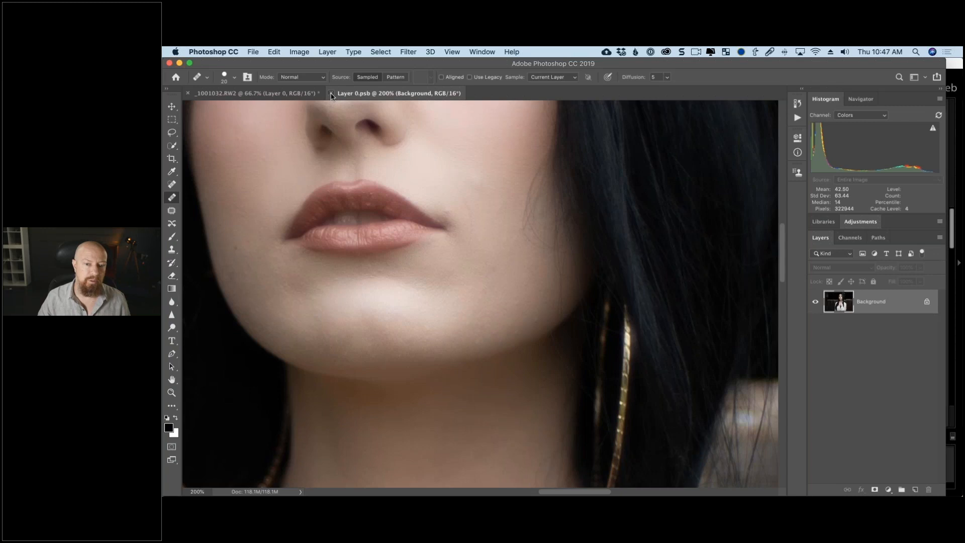
left_click(331, 93)
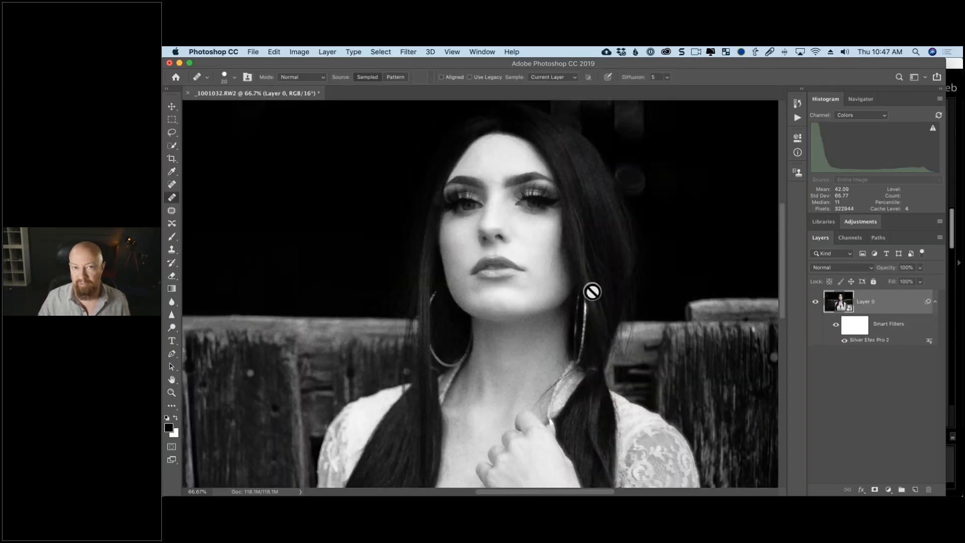
Step: Reopen the Silver Efex Pro 2 smart filter, set the bottom edge's burn strength to 6% and size to 27%, and apply it
double_click(868, 348)
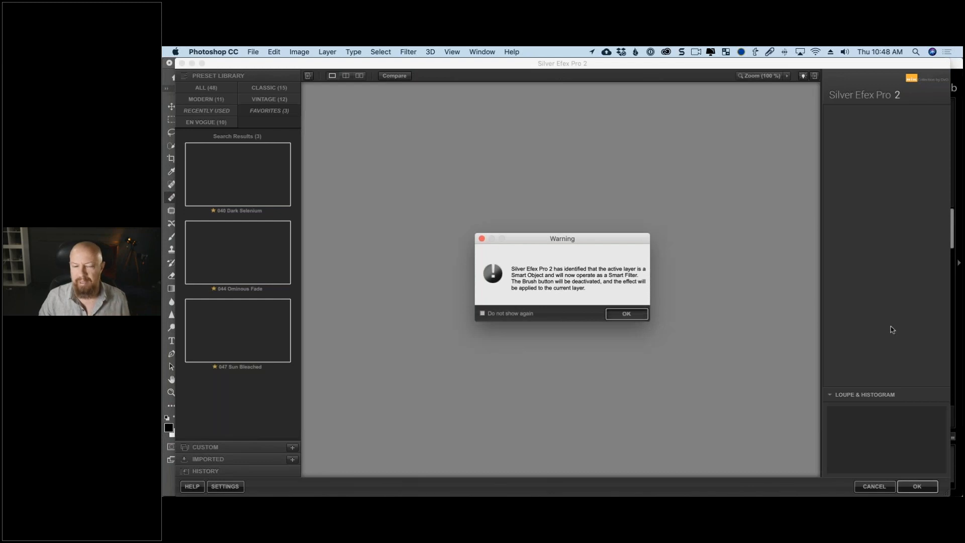
key("Return")
scroll(885, 312, "down", 5)
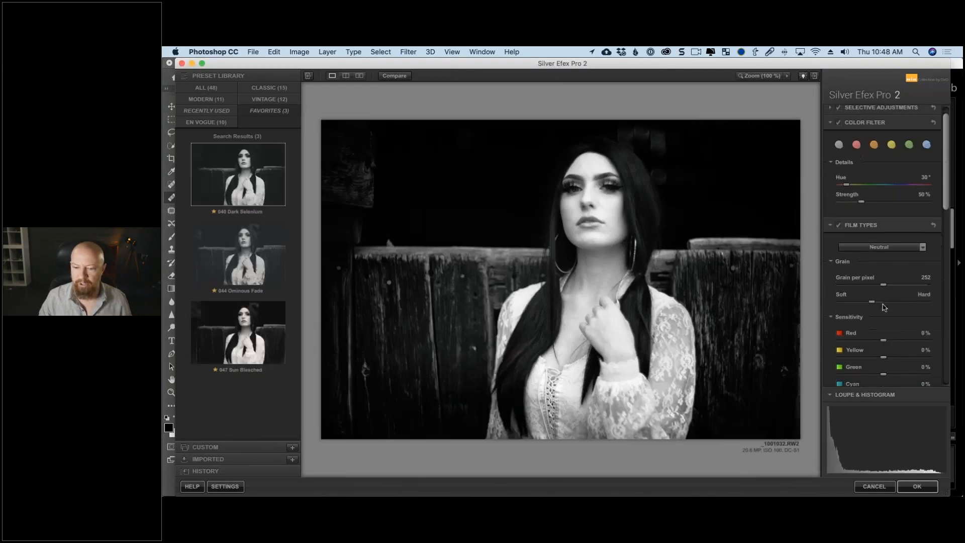
scroll(883, 309, "down", 6)
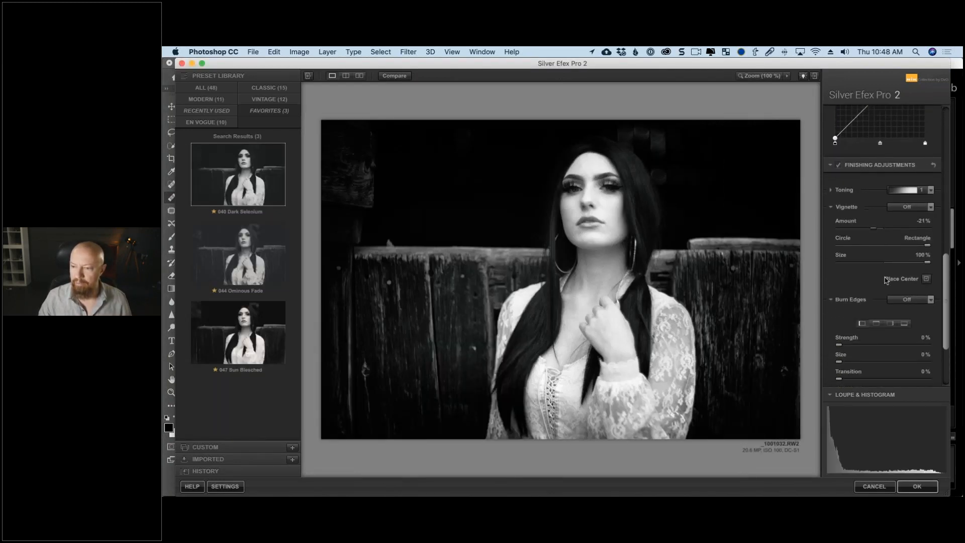
left_click(902, 323)
scroll(869, 304, "down", 3)
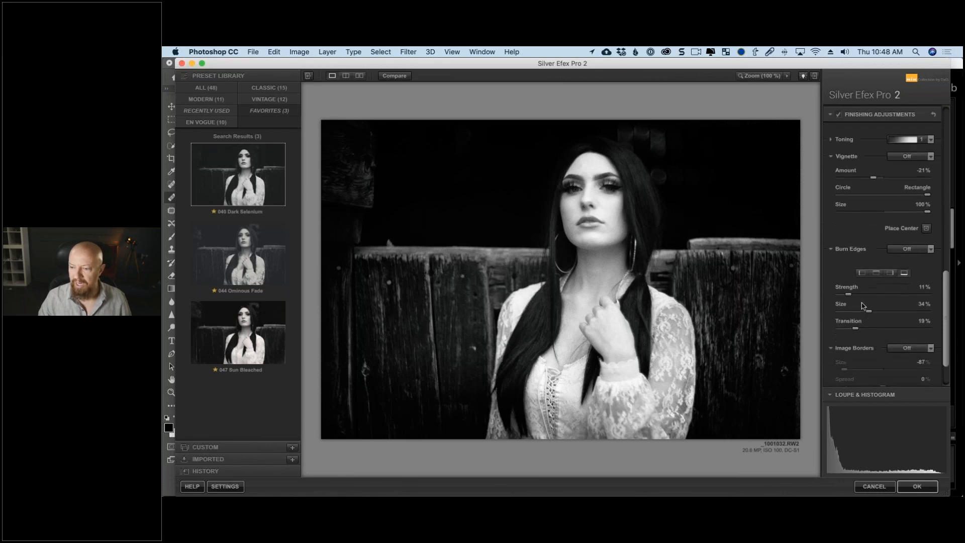
left_click_drag(869, 302, 844, 285)
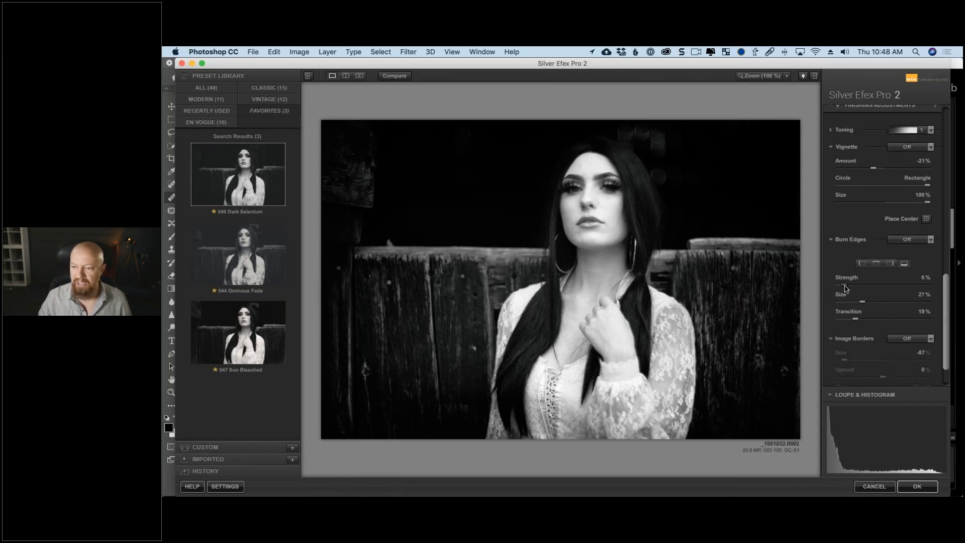
left_click(918, 491)
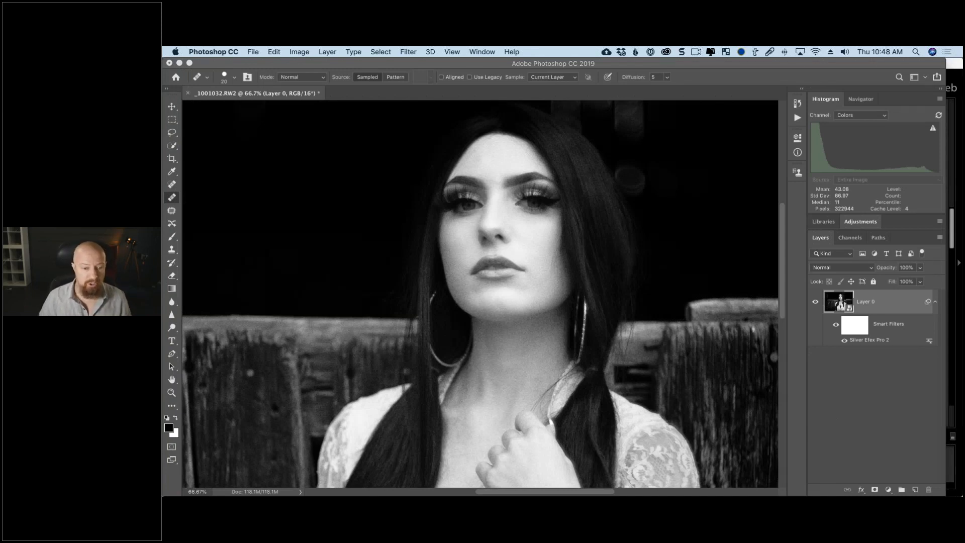
Step: Save the black-and-white portrait document and close it once saving completes
left_click_drag(690, 354, 696, 331)
key("super+s")
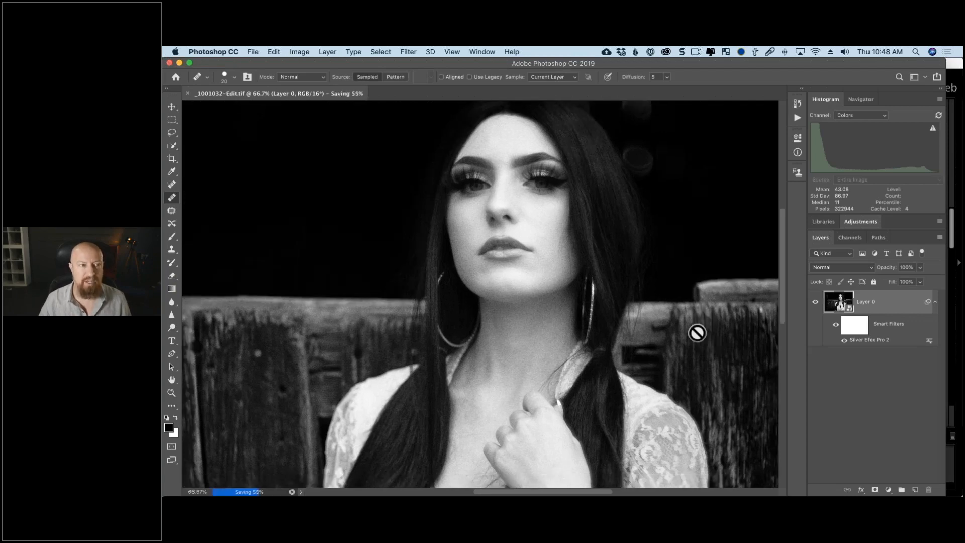
key("super+w")
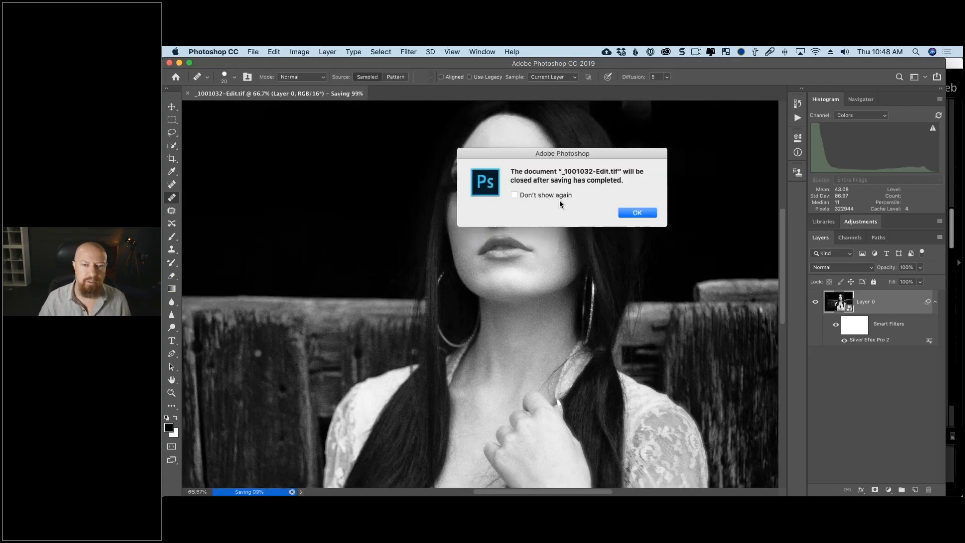
left_click(635, 212)
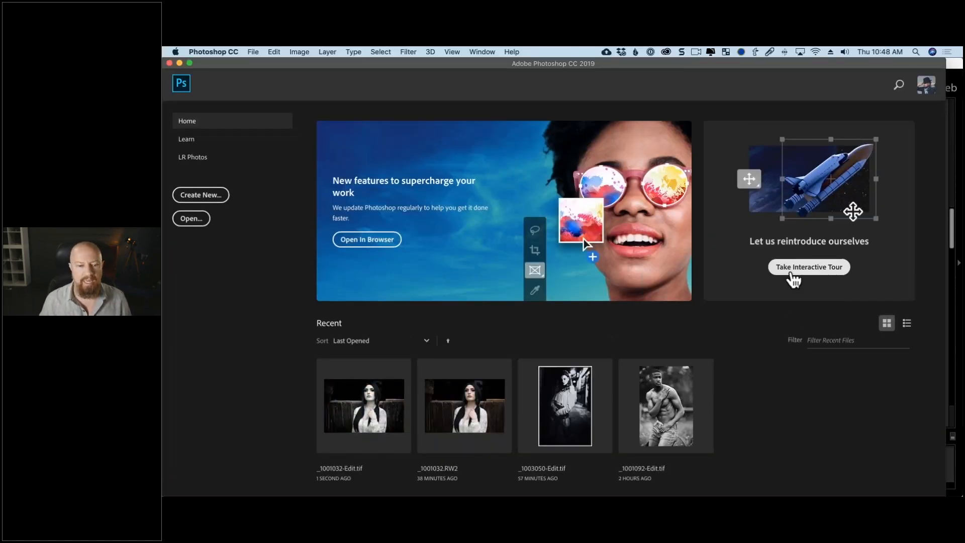
Step: Switch to Lightroom Classic and compare the edited black-and-white portrait with the original photo and its virtual copy
key("super+Tab")
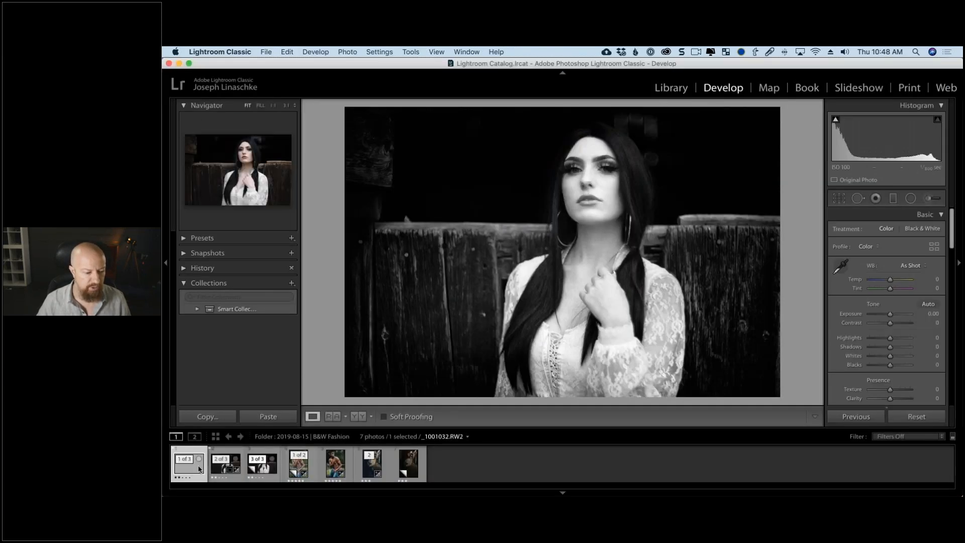
left_click(220, 470)
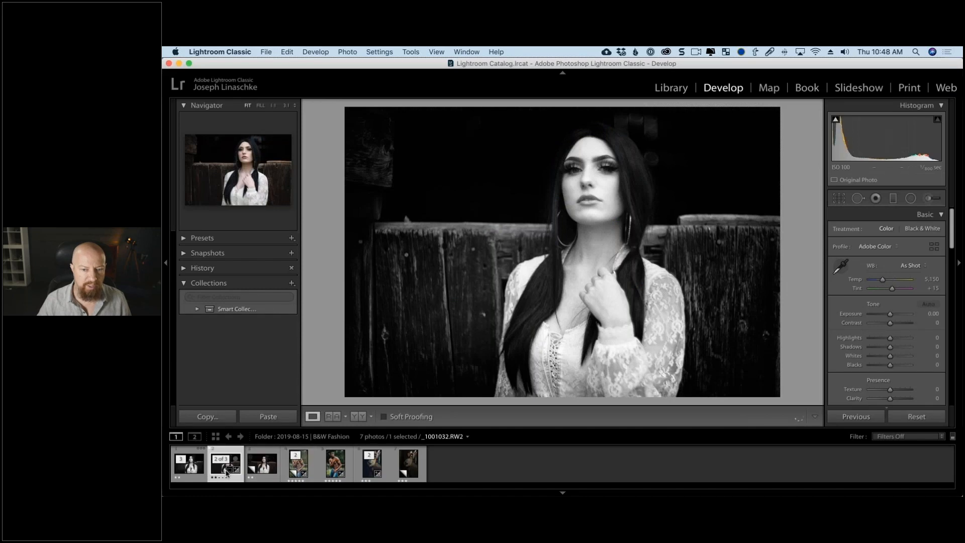
left_click(266, 467)
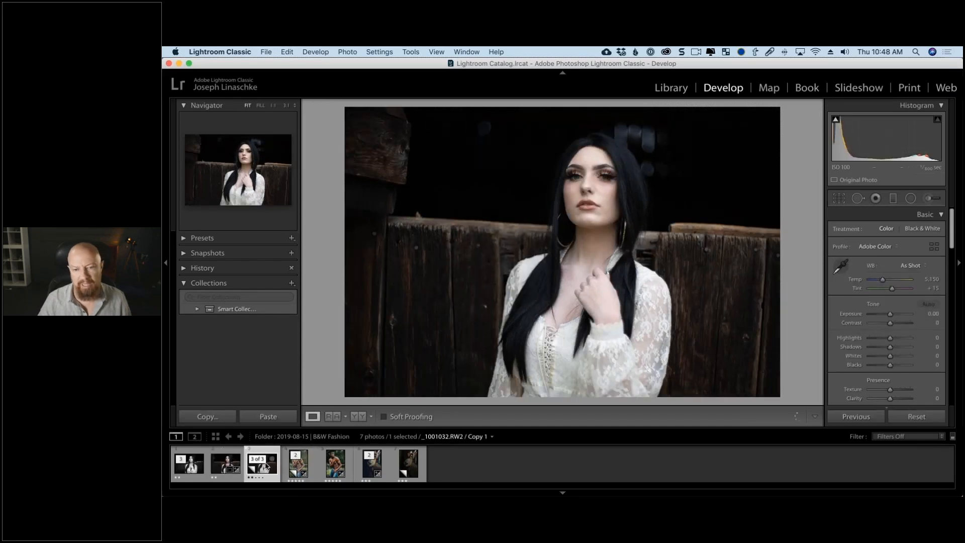
left_click(218, 470)
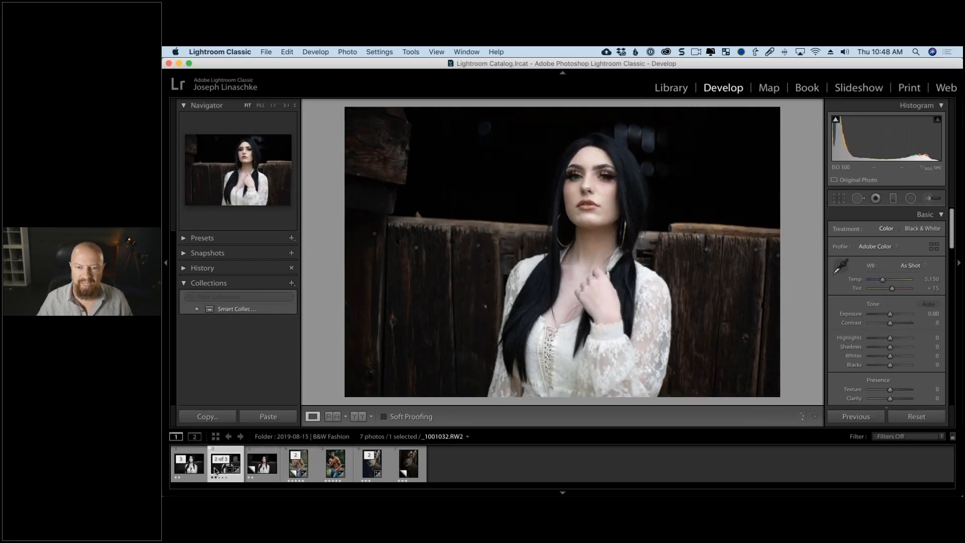
left_click(185, 471)
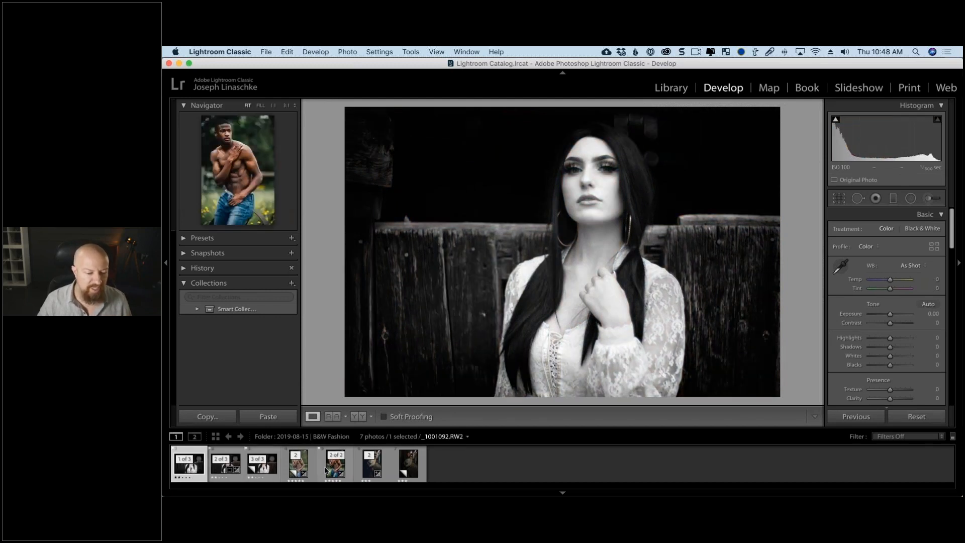
Step: Select the virtual copy of _1001092.RW2, the shirtless man's portrait, and set its exposure to +0.70
left_click(308, 469)
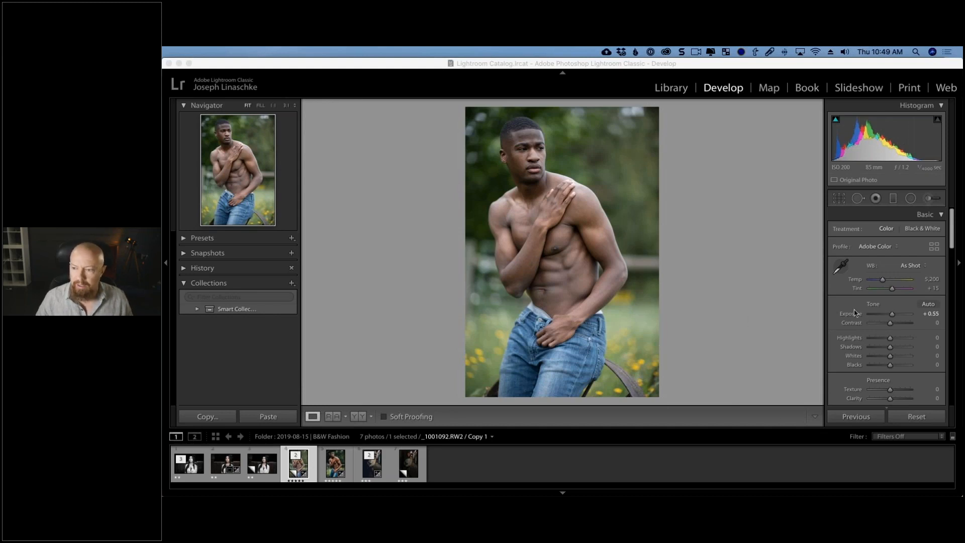
double_click(892, 315)
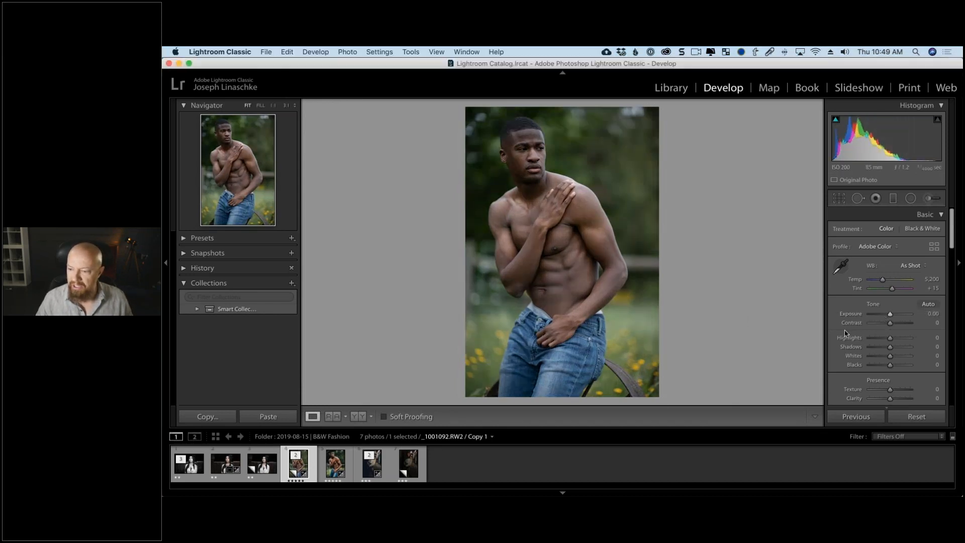
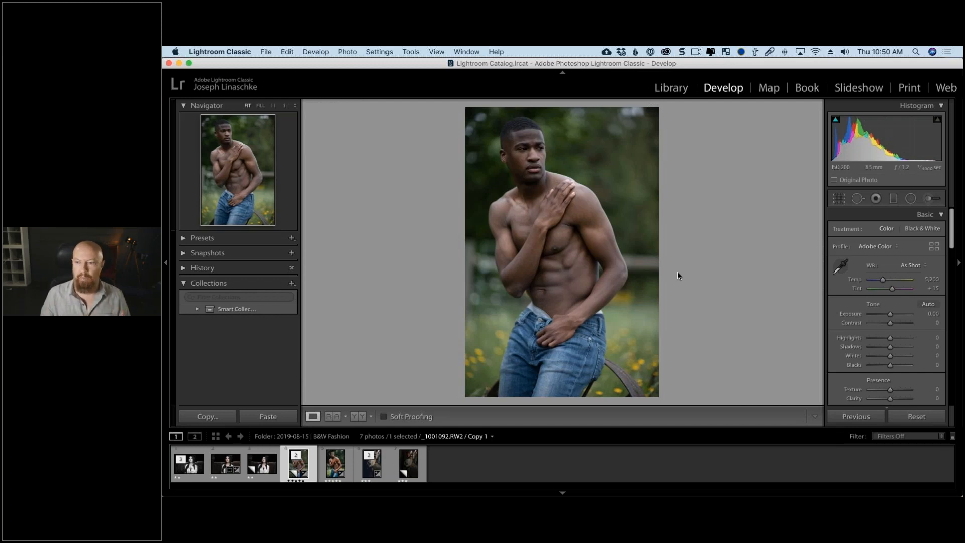
left_click_drag(890, 314, 901, 315)
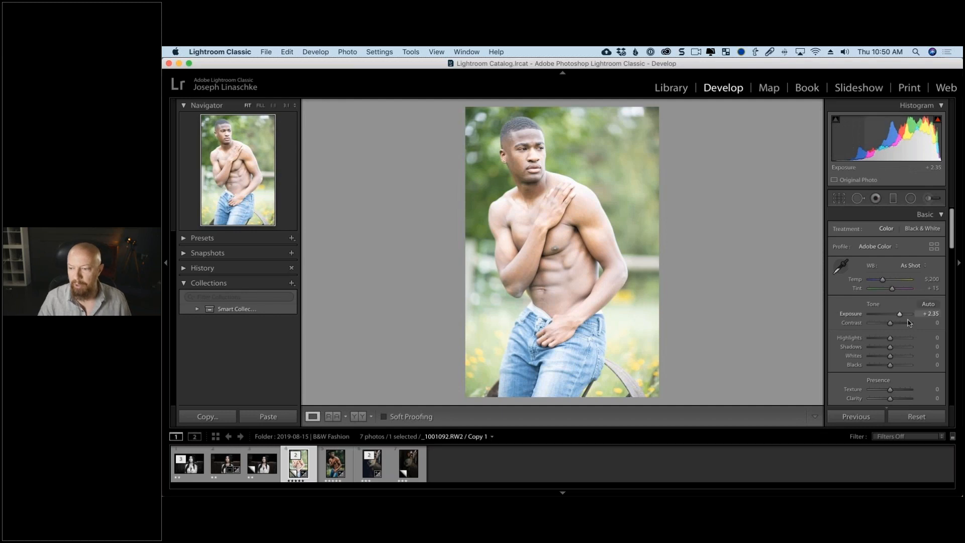
left_click_drag(900, 315, 892, 316)
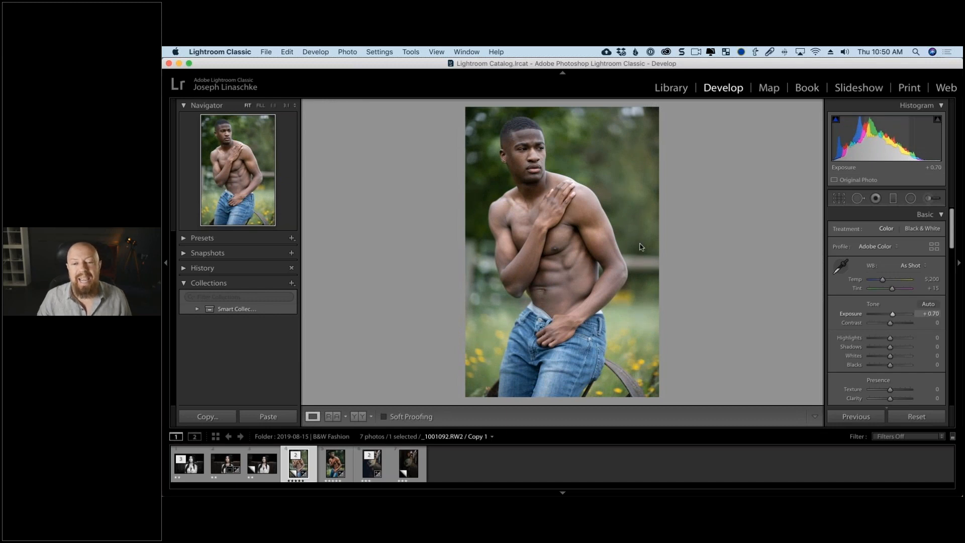
Step: Open the virtual copy of the man's portrait as a smart object in Photoshop
right_click(573, 180)
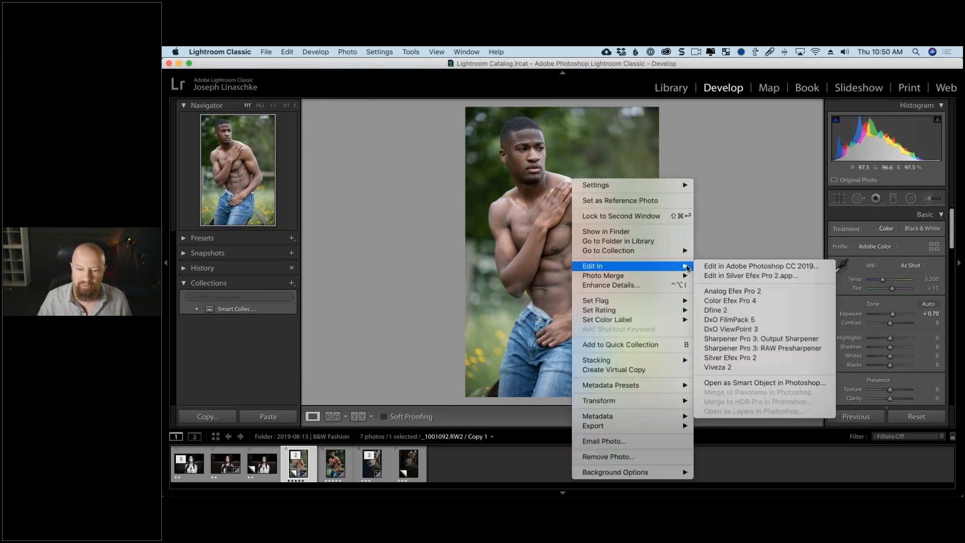
mouse_move(623, 266)
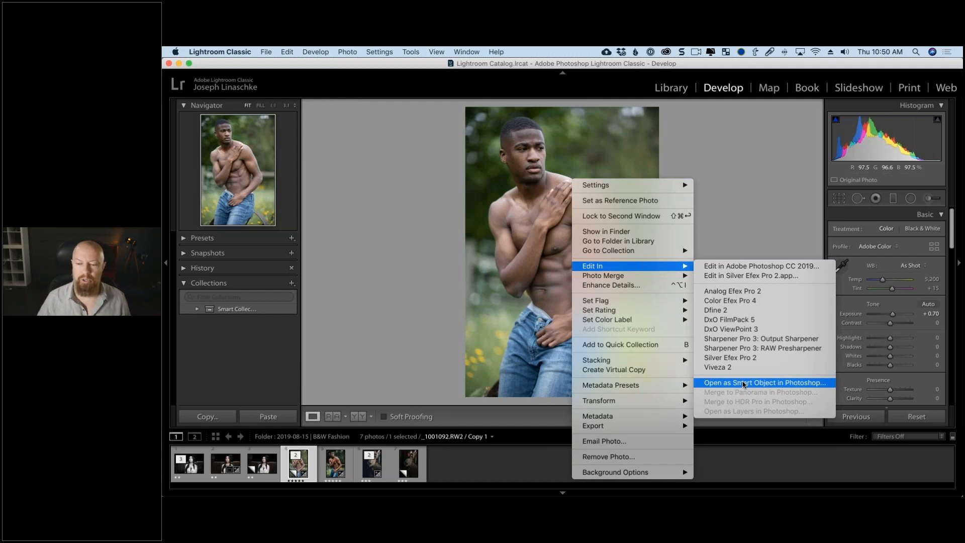
left_click(721, 386)
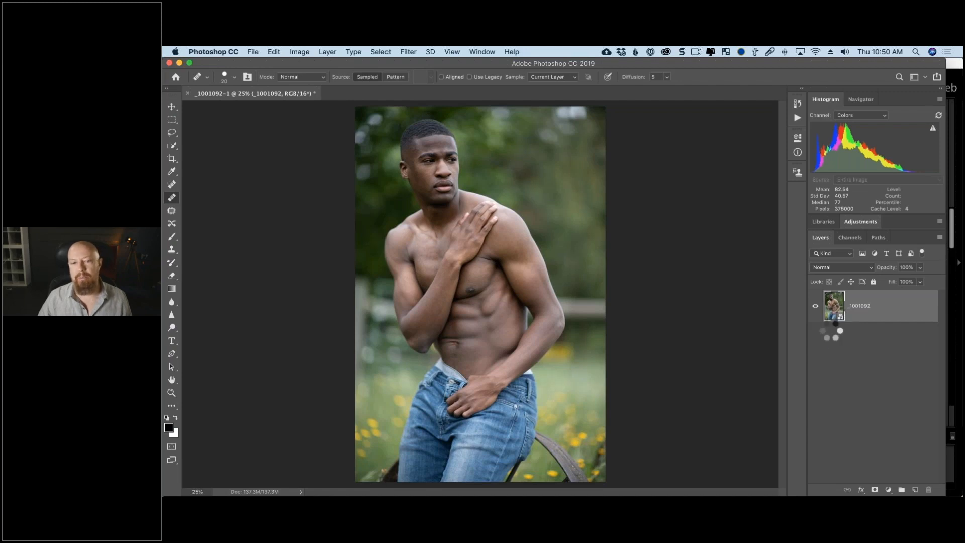
Step: Open the _1001092 smart object's raw settings, set the exposure to +0.50, and apply the change
double_click(834, 305)
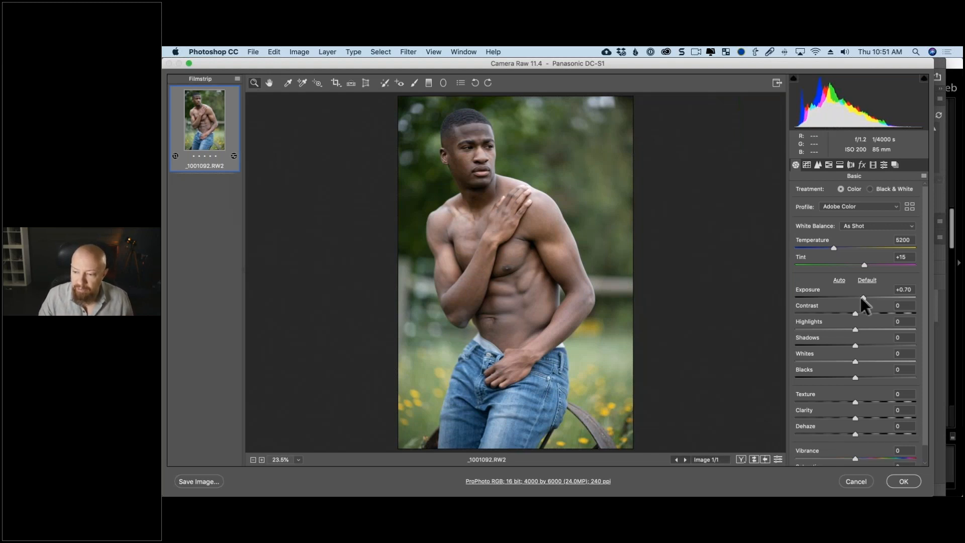
left_click_drag(862, 298, 858, 297)
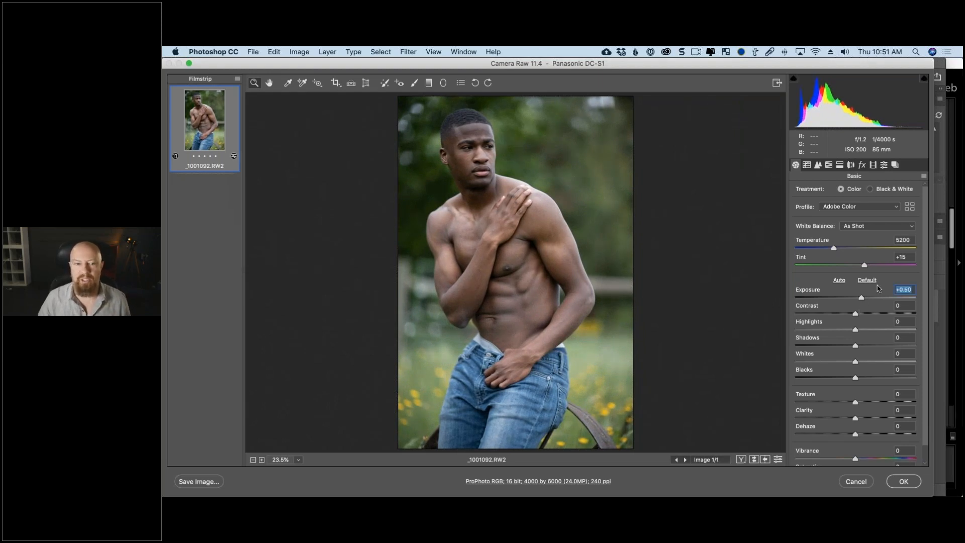
left_click(900, 480)
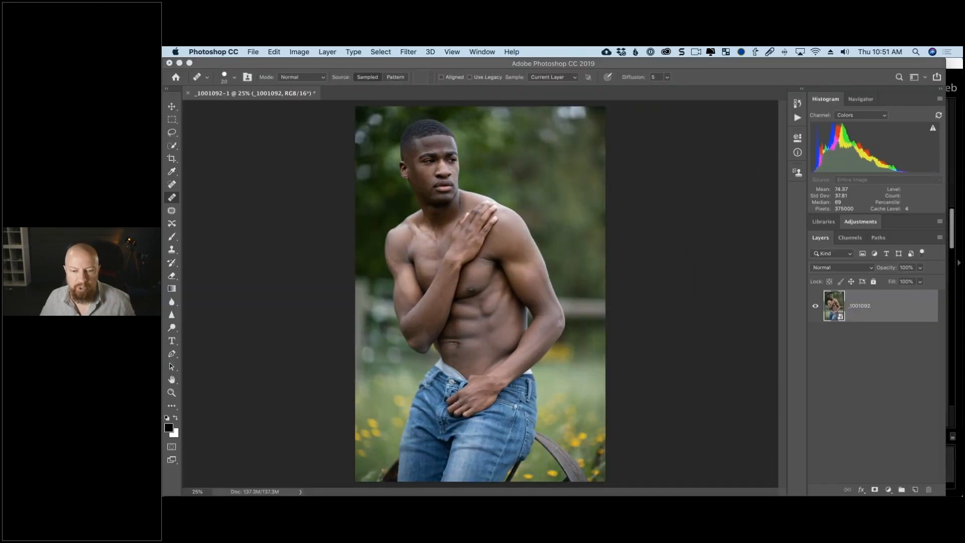
Step: Open the smart object in Silver Efex Pro 2 and apply preset 005 High Structure (harsh) from the complete preset library
left_click(414, 51)
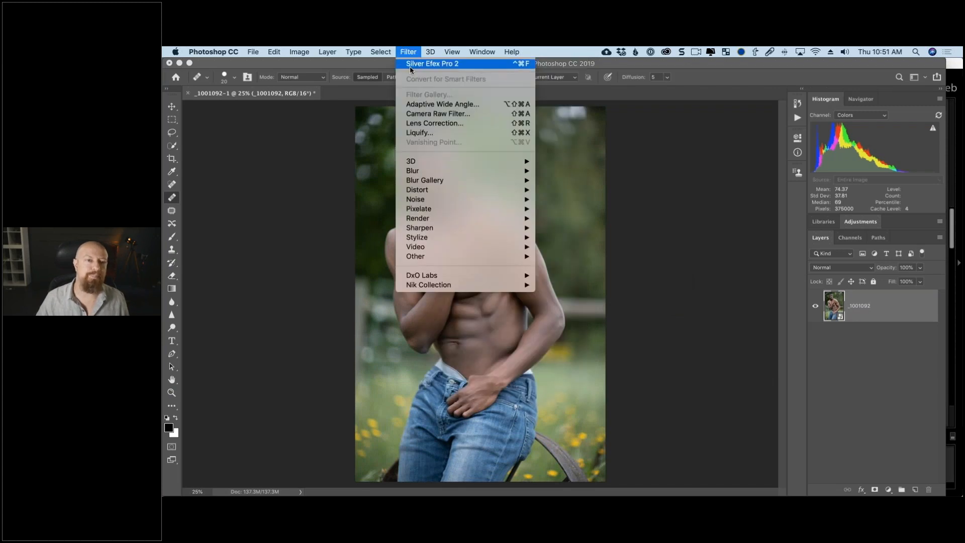
left_click(410, 69)
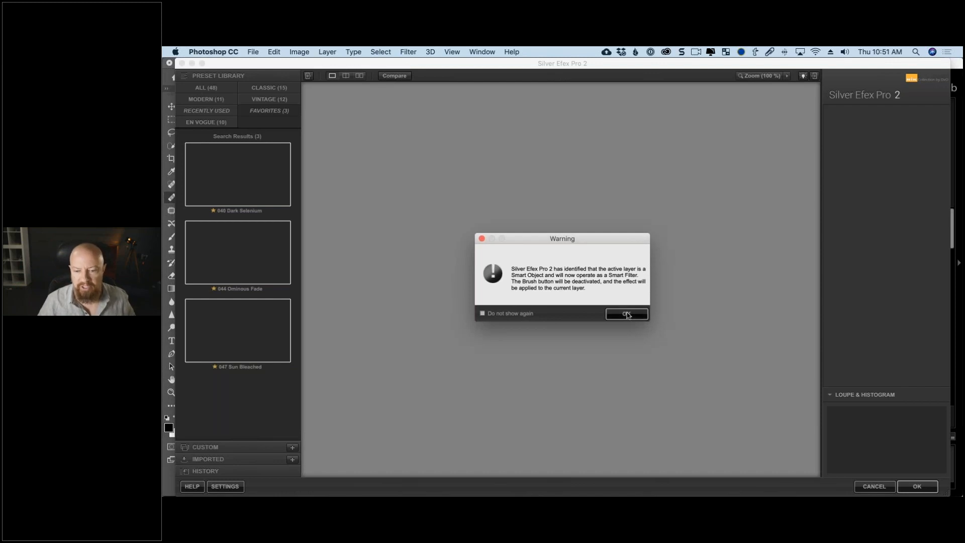
key("Return")
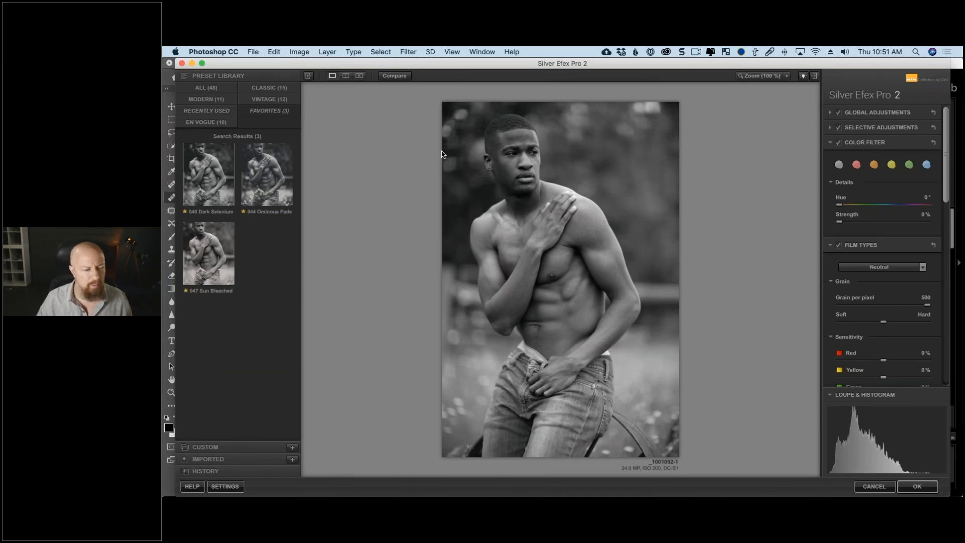
left_click(206, 89)
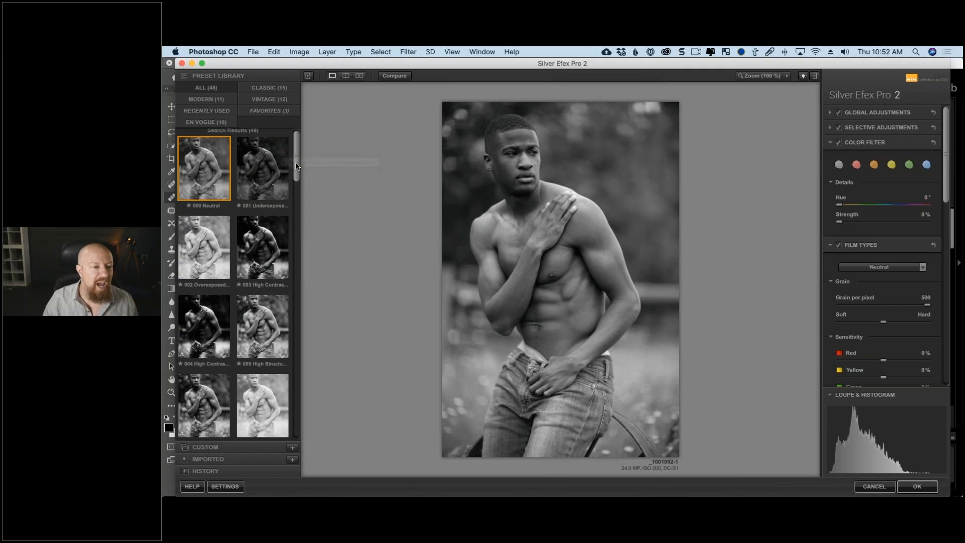
left_click(261, 329)
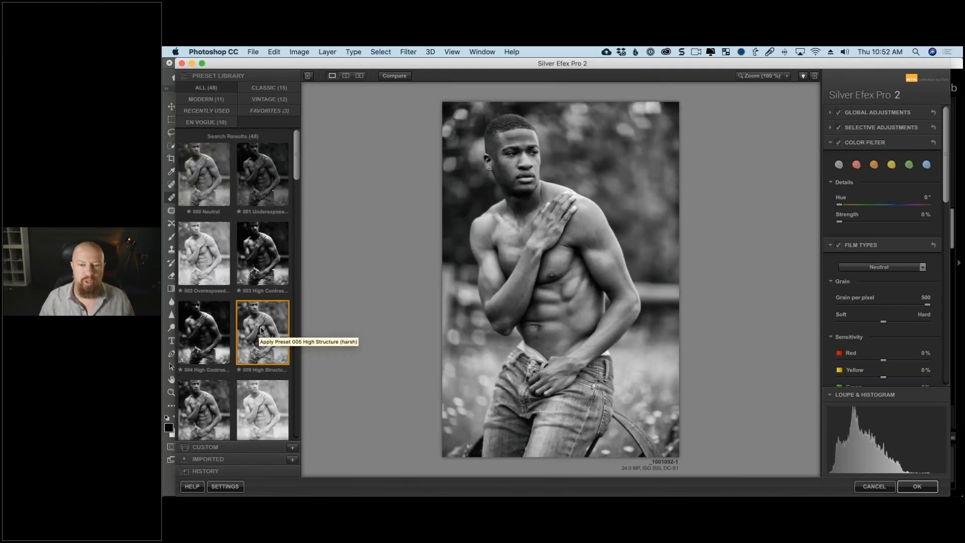
Step: Choose preset 000 Neutral with the Kodak Plus-X 125PX Pro film type, compare it with the original side by side, and apply the filter
scroll(215, 406, "down", 1)
left_click(200, 164)
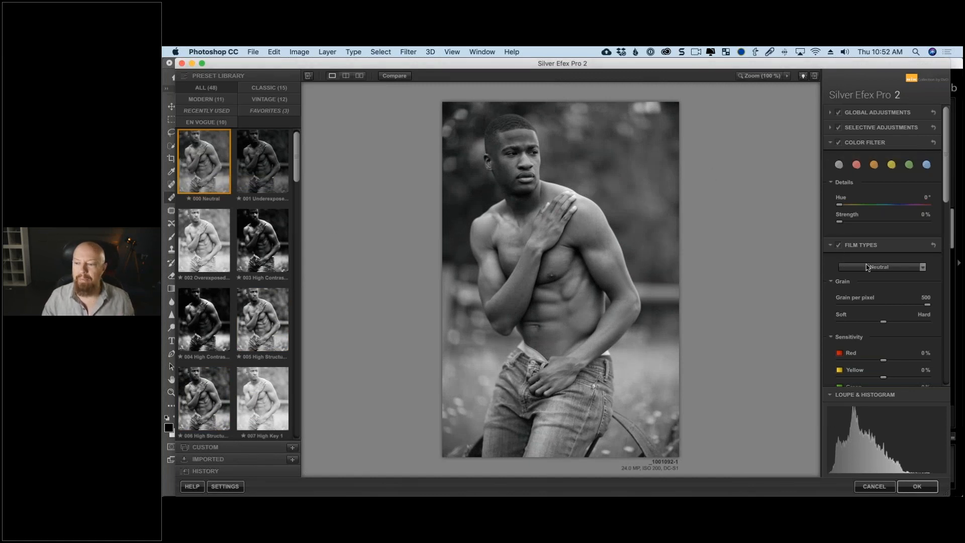
left_click(869, 266)
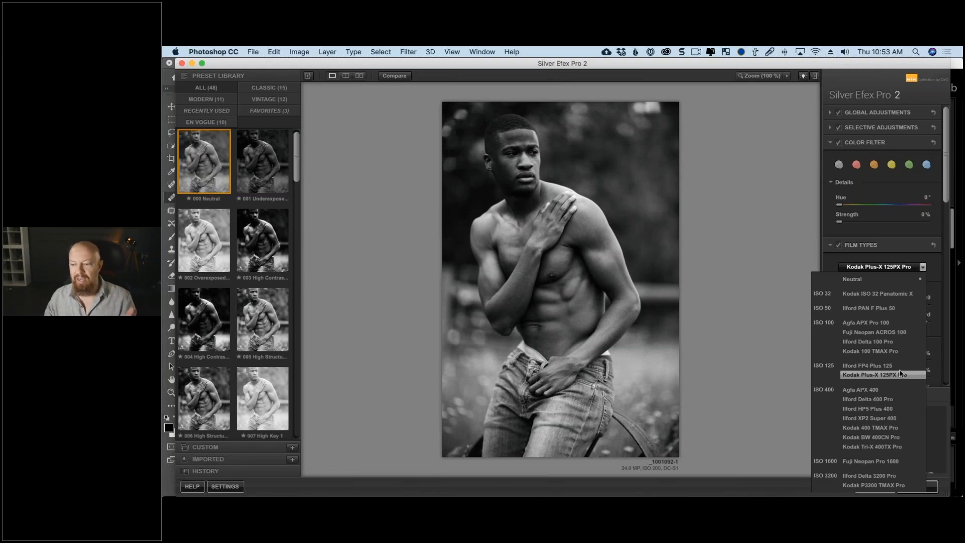
left_click(901, 374)
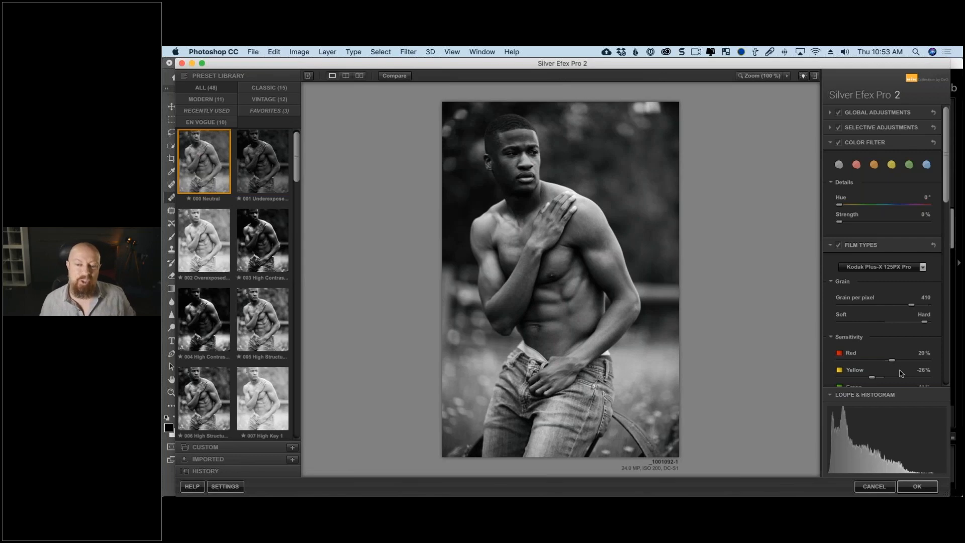
left_click(359, 76)
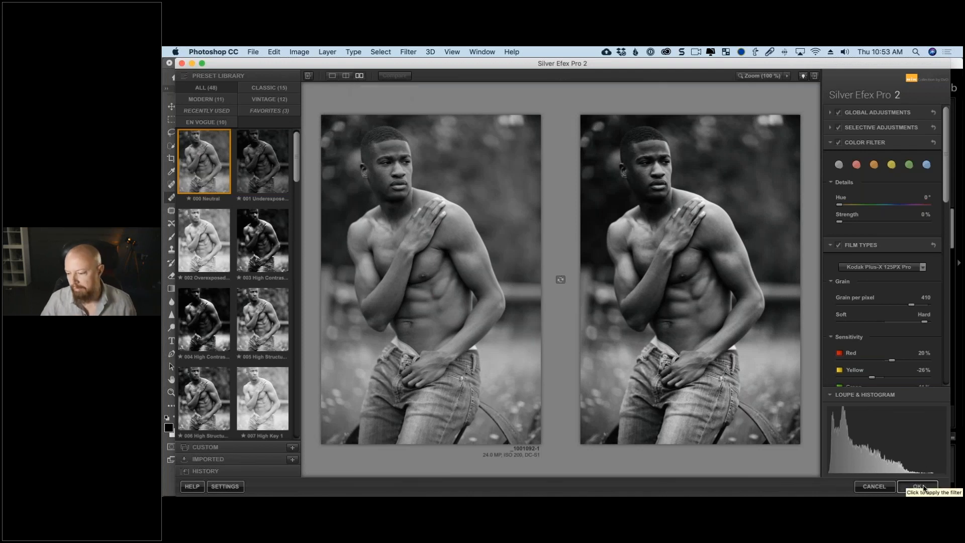
left_click(924, 487)
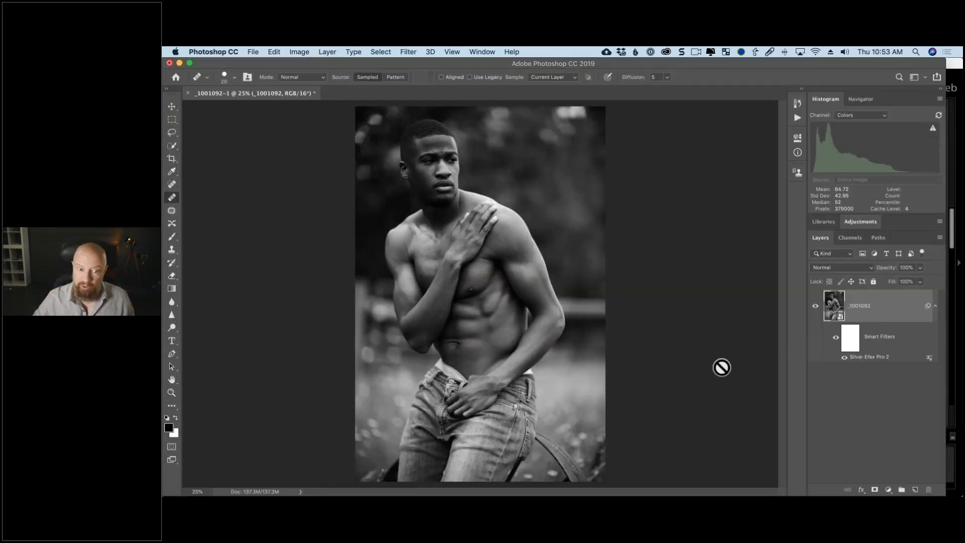
Step: Reopen the _1001092 smart object's raw settings, set the exposure to +1.05, and apply the change
double_click(833, 306)
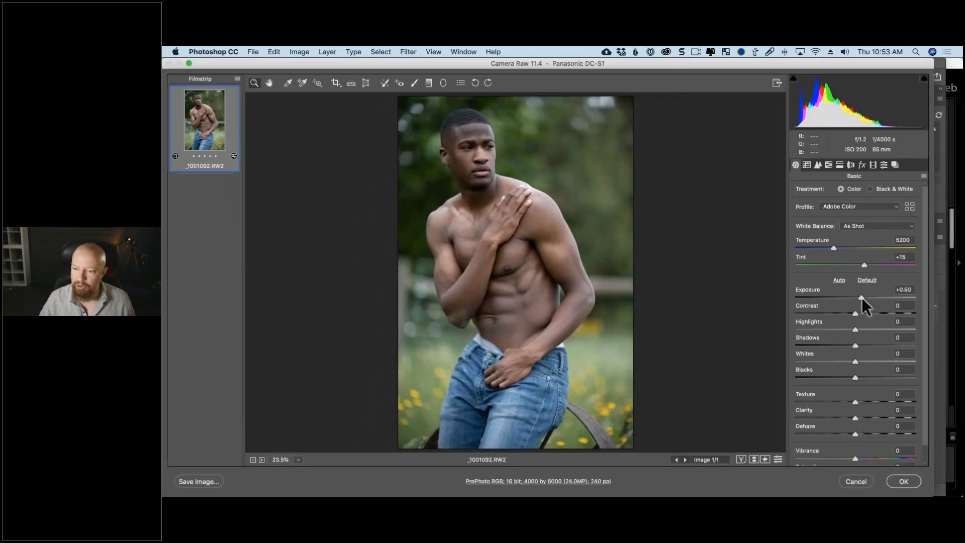
left_click_drag(861, 297, 868, 296)
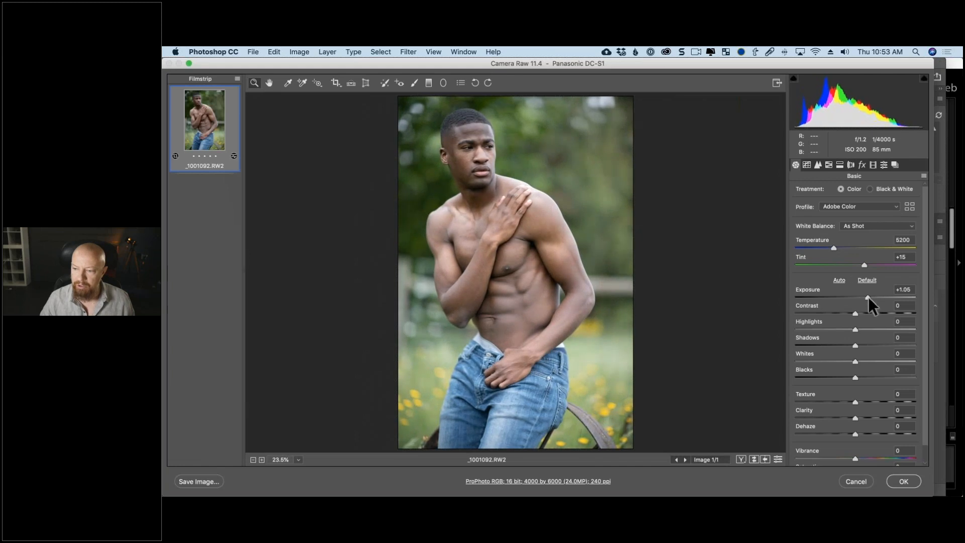
left_click(905, 481)
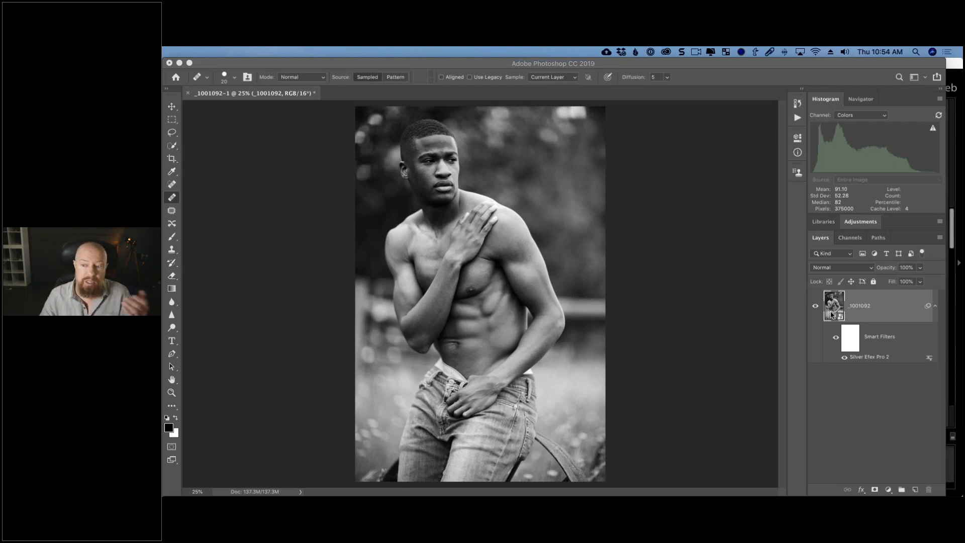
Step: Reopen the Silver Efex Pro 2 smart filter and add a control point on the man's cheek with slightly raised brightness
double_click(863, 358)
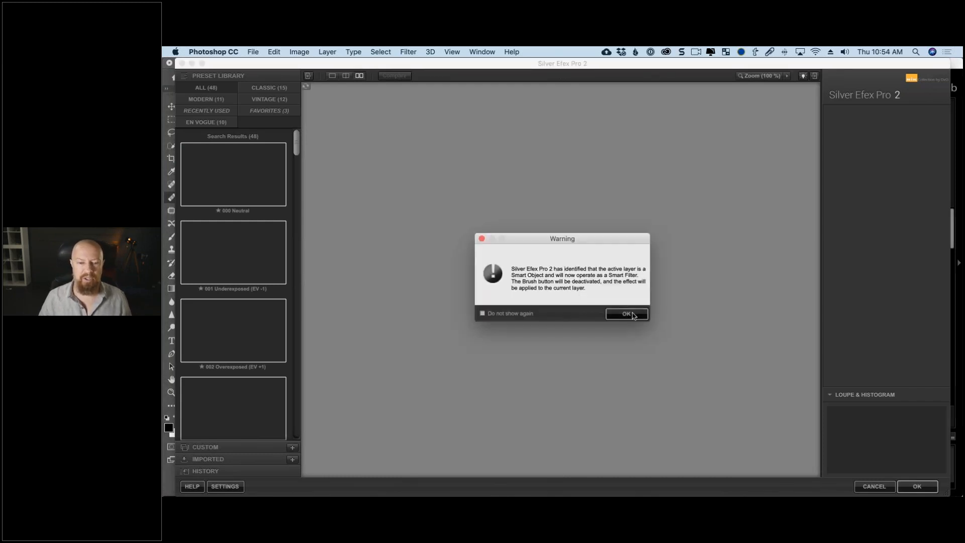
left_click(627, 314)
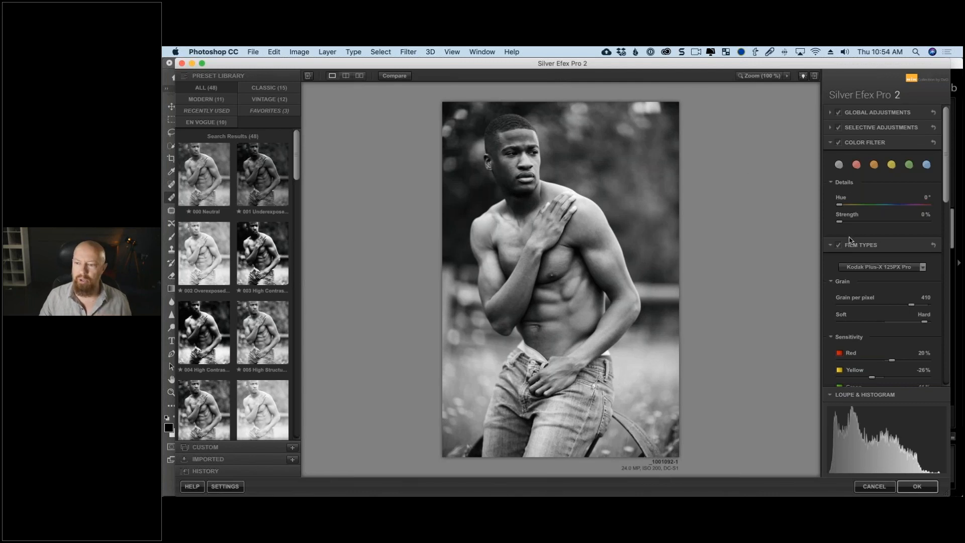
left_click(830, 128)
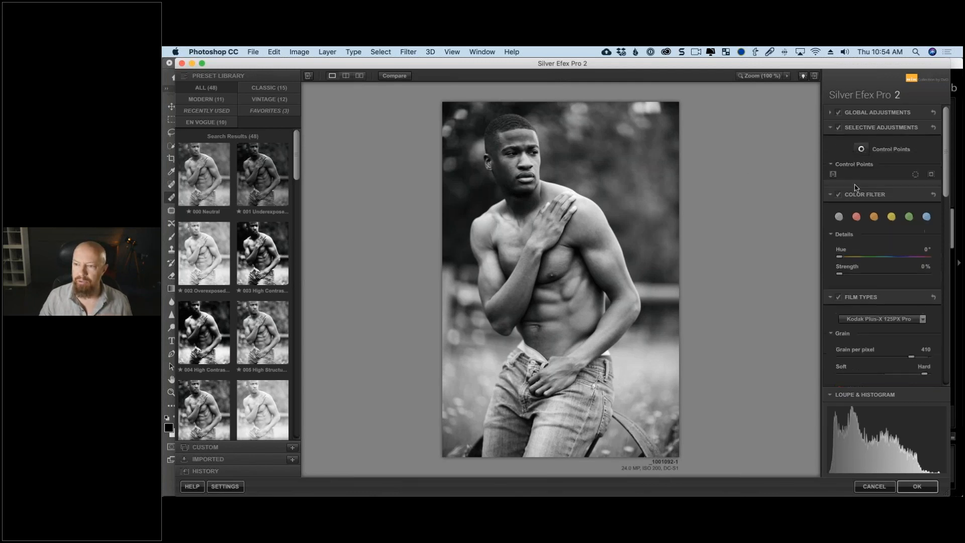
left_click(861, 149)
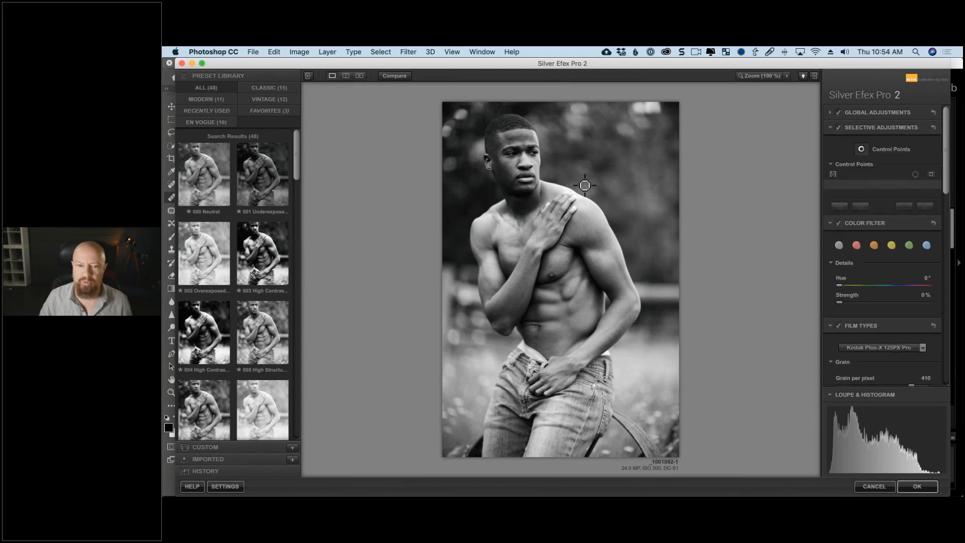
left_click(500, 168)
left_click_drag(533, 177, 540, 179)
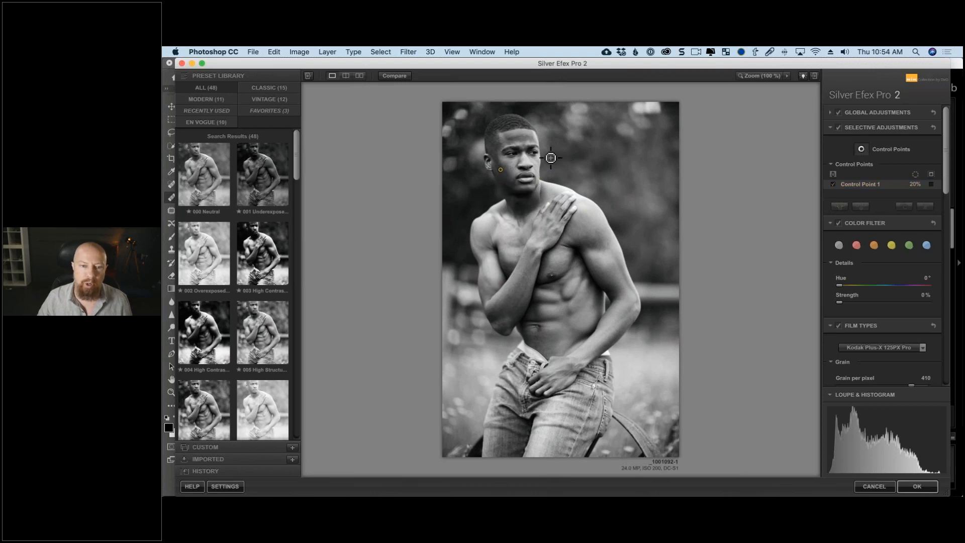
Step: Add control points on the background beside the face and on the grass beside the jeans, and lower the brightness of each slightly
left_click(550, 157)
left_click_drag(587, 172, 585, 171)
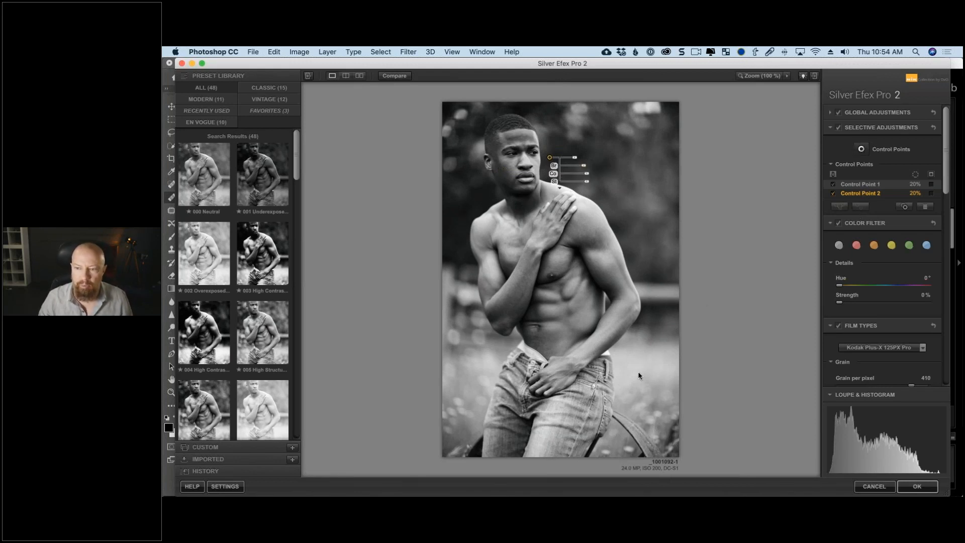
left_click(860, 152)
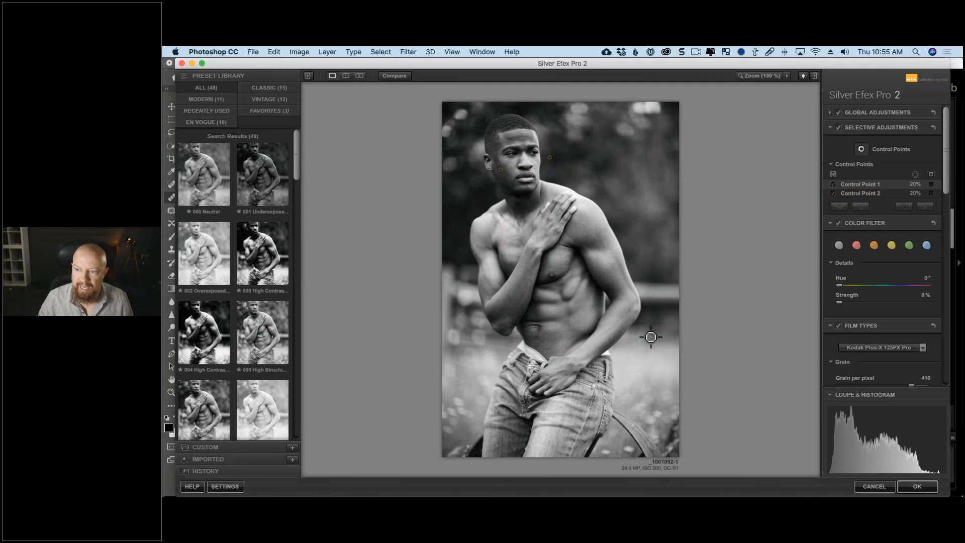
left_click(632, 370)
left_click_drag(672, 384, 667, 387)
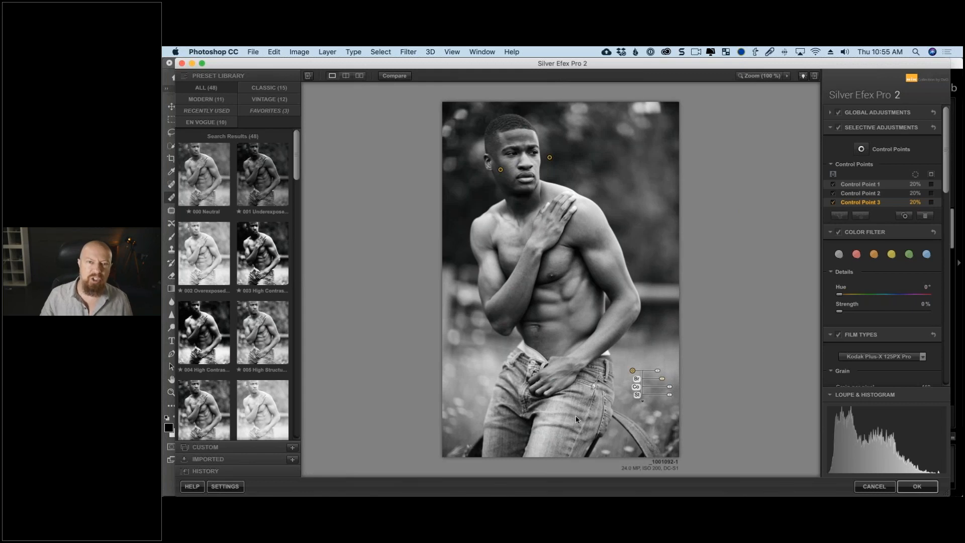
Step: Add a control point on the jeans' thigh and set its structure to 100%
left_click(861, 149)
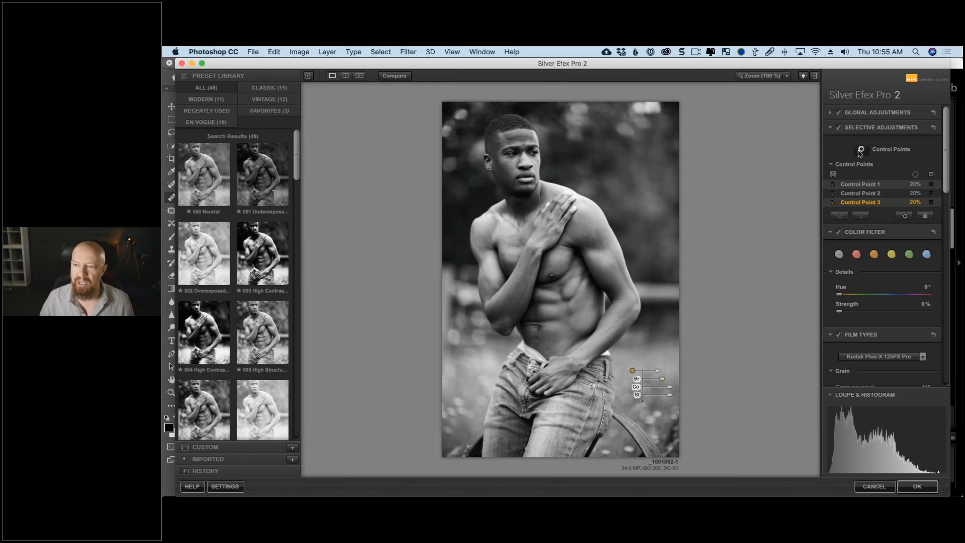
left_click(576, 410)
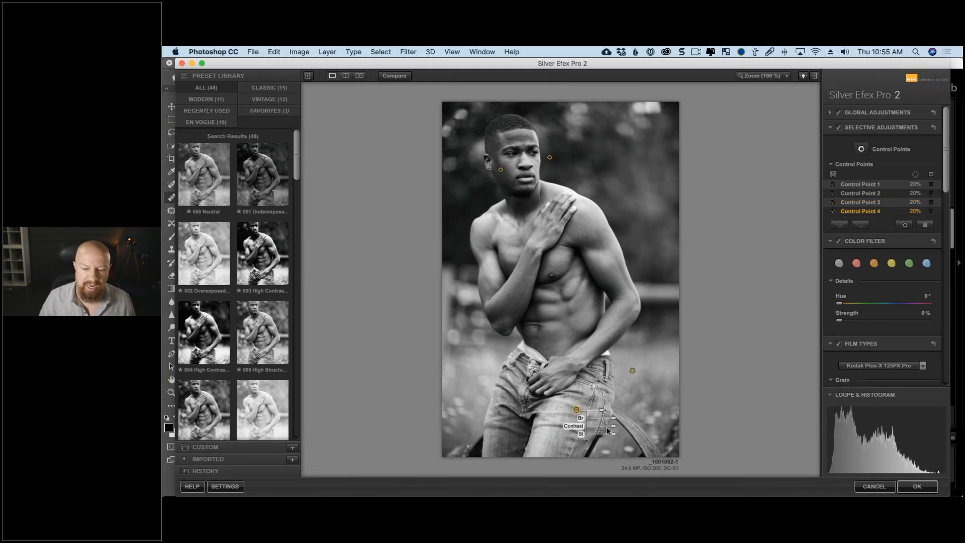
left_click_drag(612, 435, 633, 433)
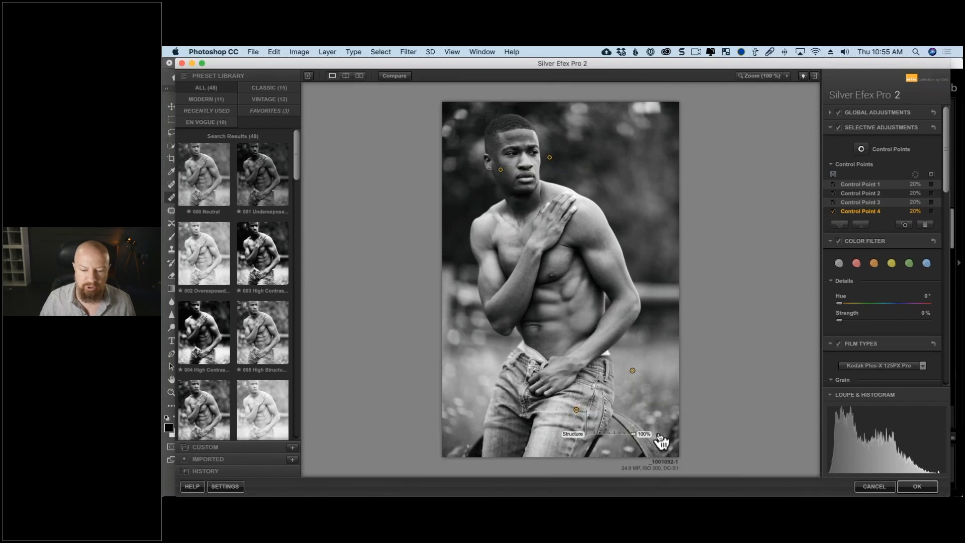
left_click_drag(576, 411, 574, 411)
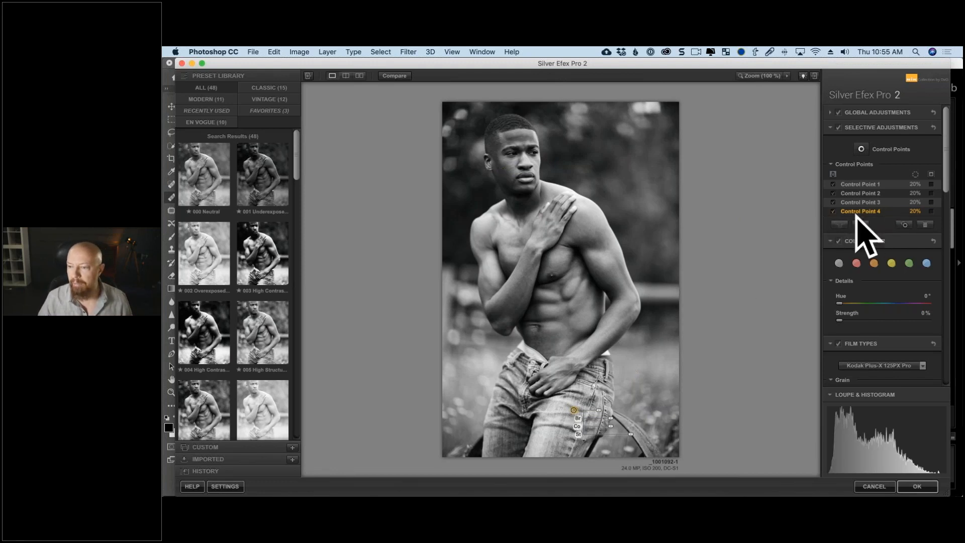
left_click(834, 213)
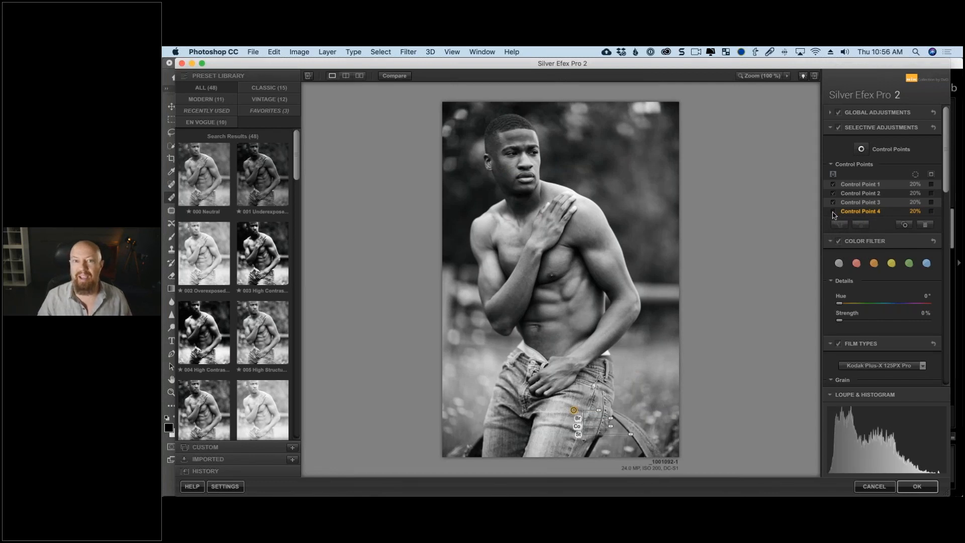
Step: Try a global structure of 62%, inspect its effect on the skin at 100% zoom, and reset the global structure
left_click(830, 114)
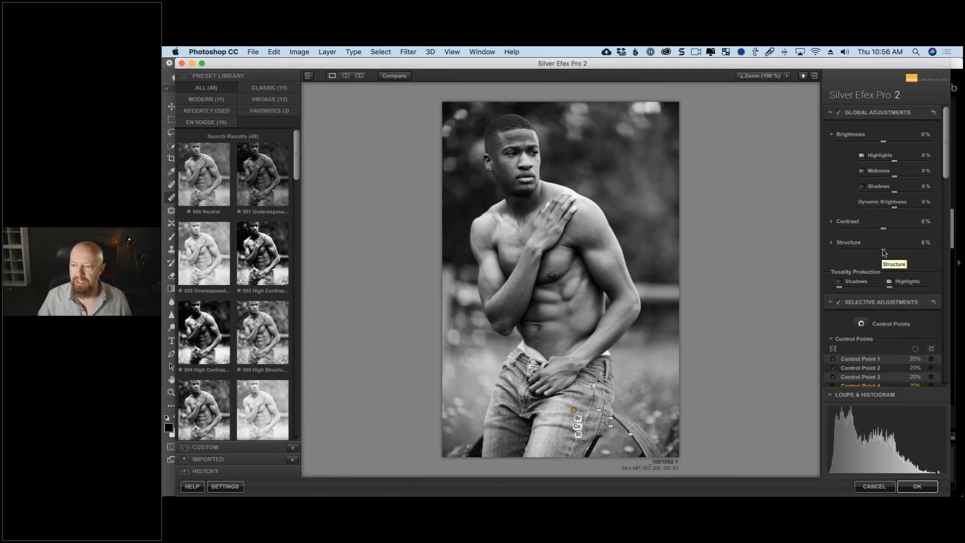
left_click_drag(883, 249, 910, 250)
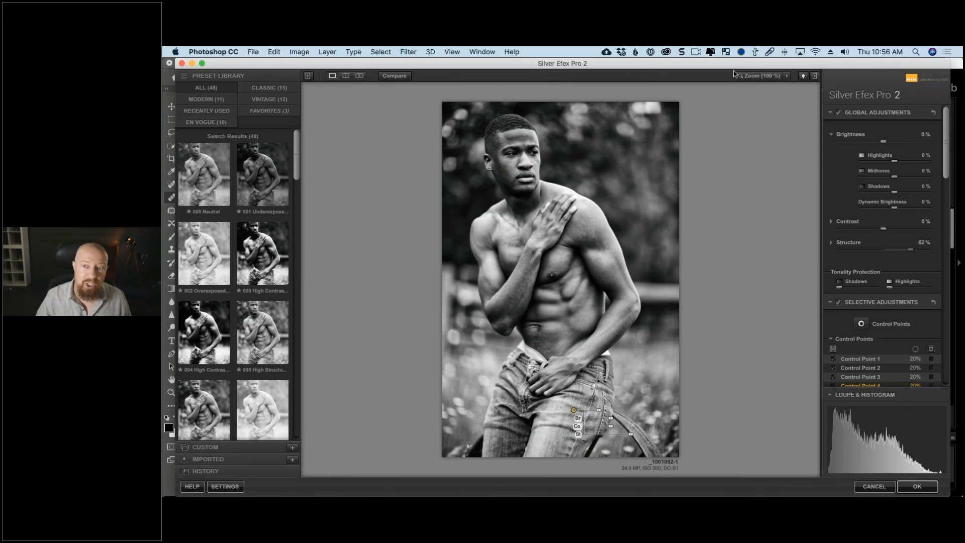
left_click(774, 76)
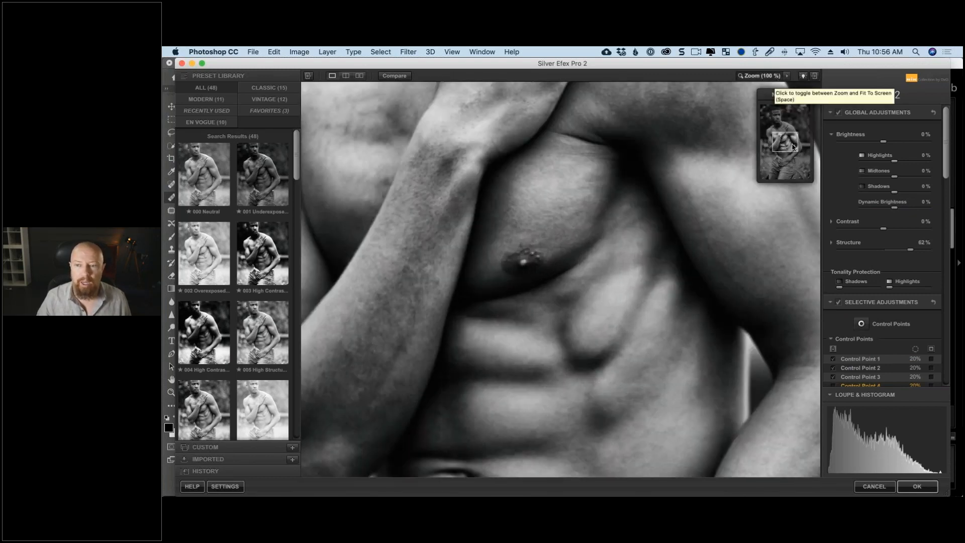
mouse_move(791, 143)
left_mouse_down()
mouse_move(789, 119)
mouse_move(787, 148)
left_mouse_up()
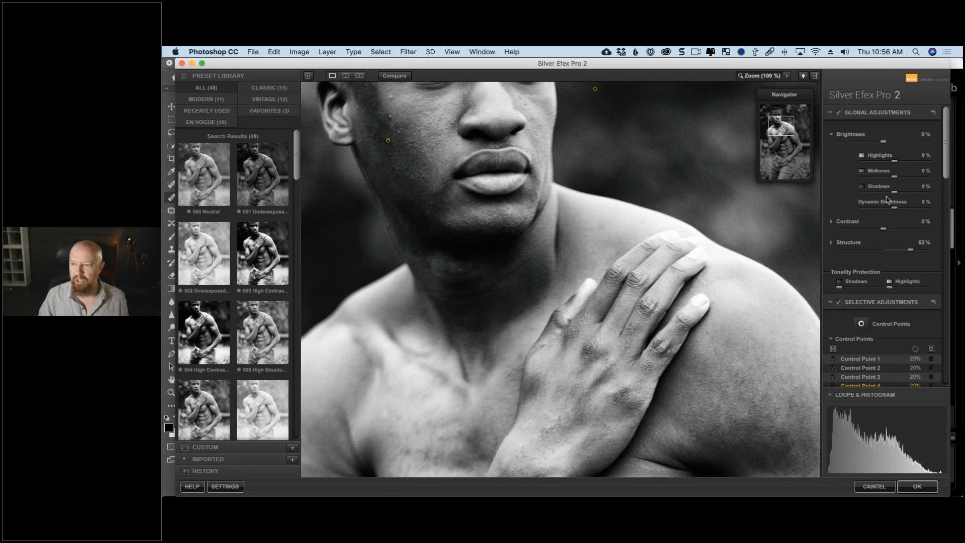
double_click(912, 250)
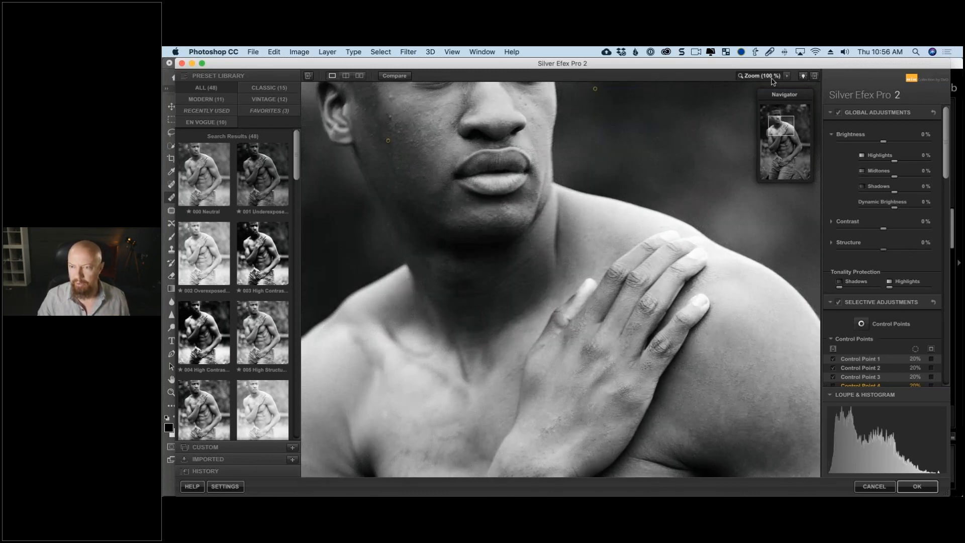
left_click(780, 79)
scroll(845, 360, "down", 5)
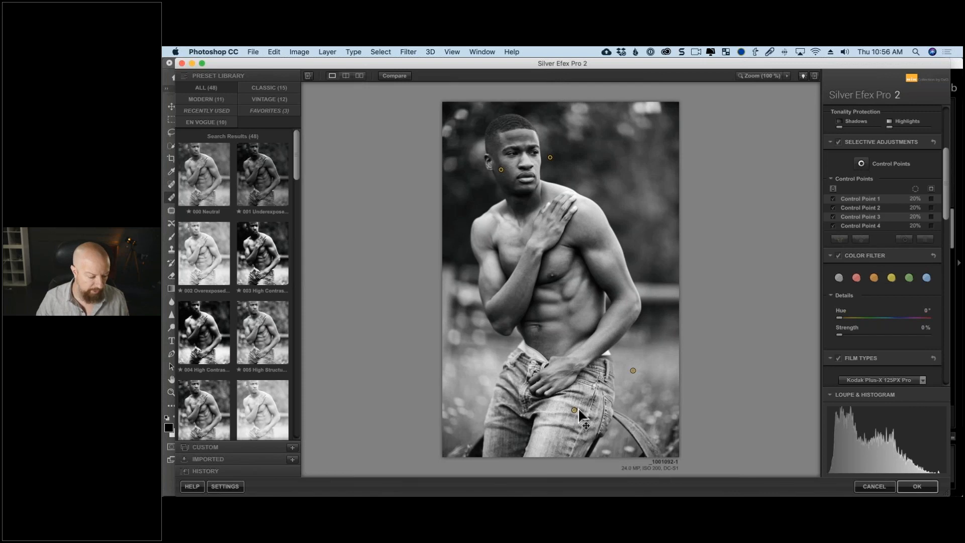
Step: Apply the Silver Efex Pro 2 filter, then save and close the _1001092 document
left_click(917, 486)
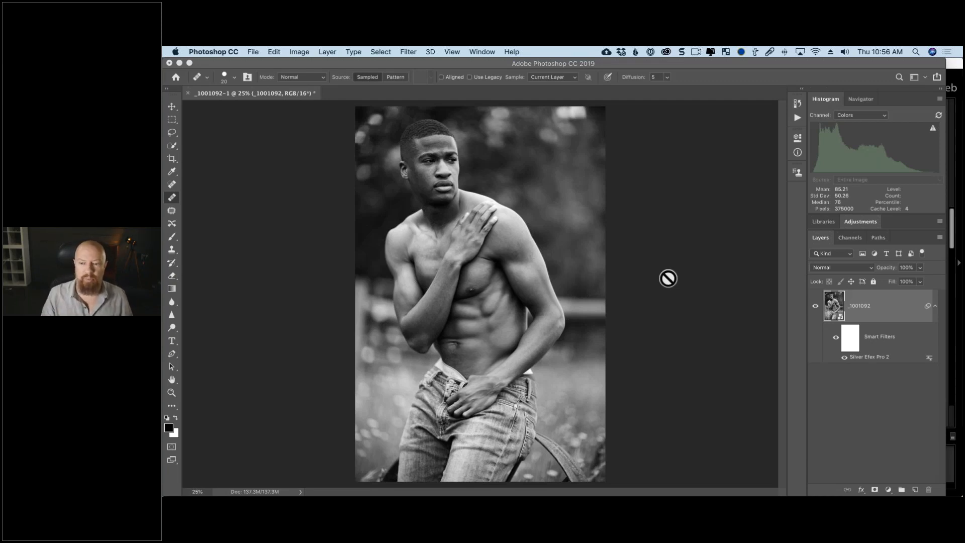
key("super+s")
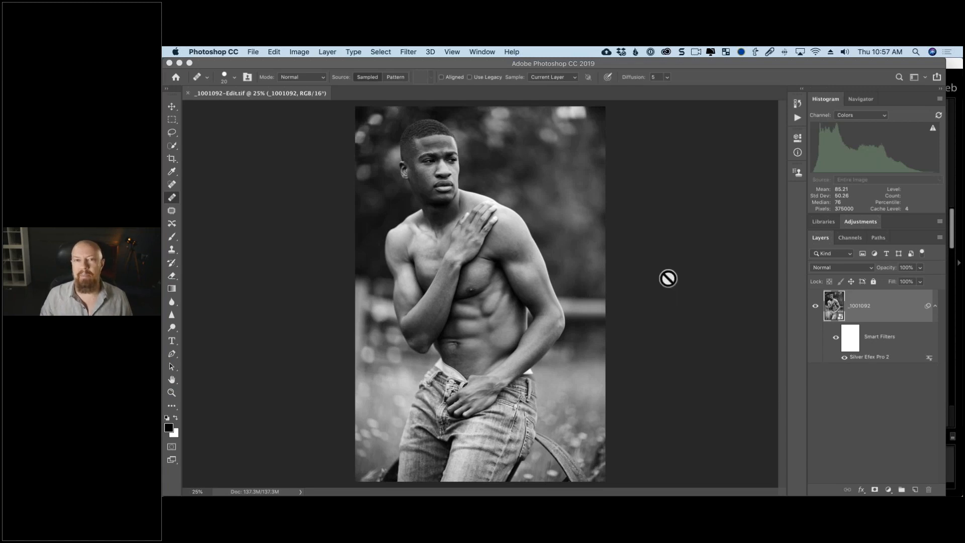
key("super+w")
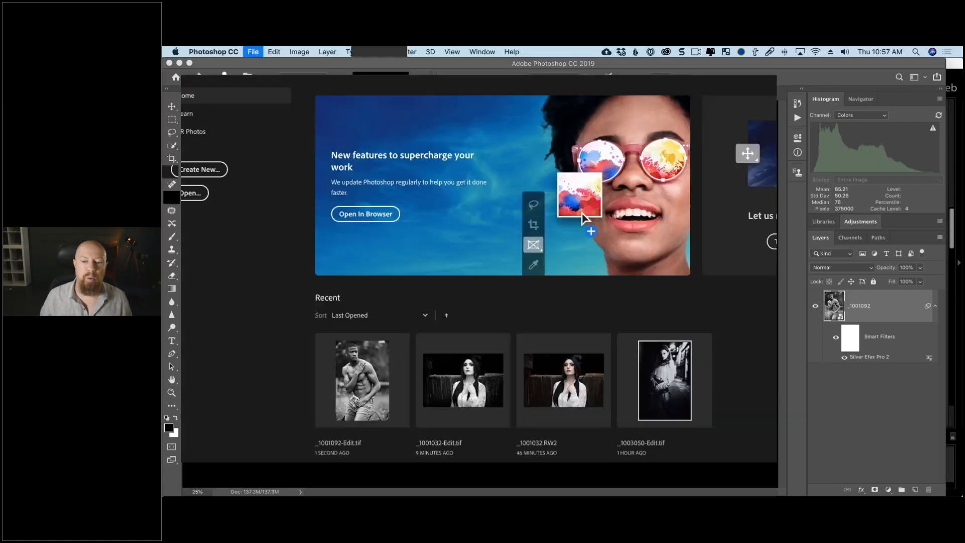
Step: Switch to Lightroom Classic, select _1003050.RW2, examine the woman's face up close, and collapse the photo's stack
key("super+Tab")
key("super+Tab")
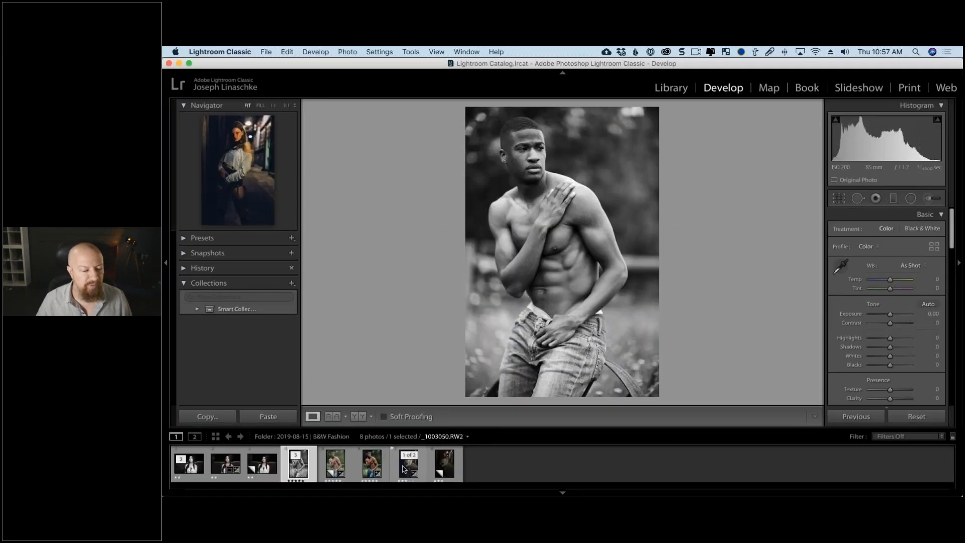
left_click(405, 469)
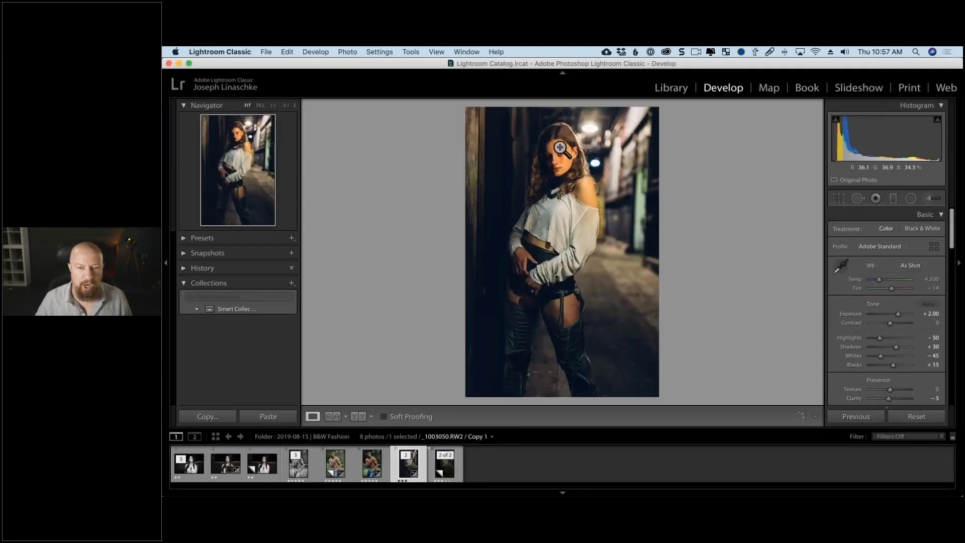
left_click(559, 147)
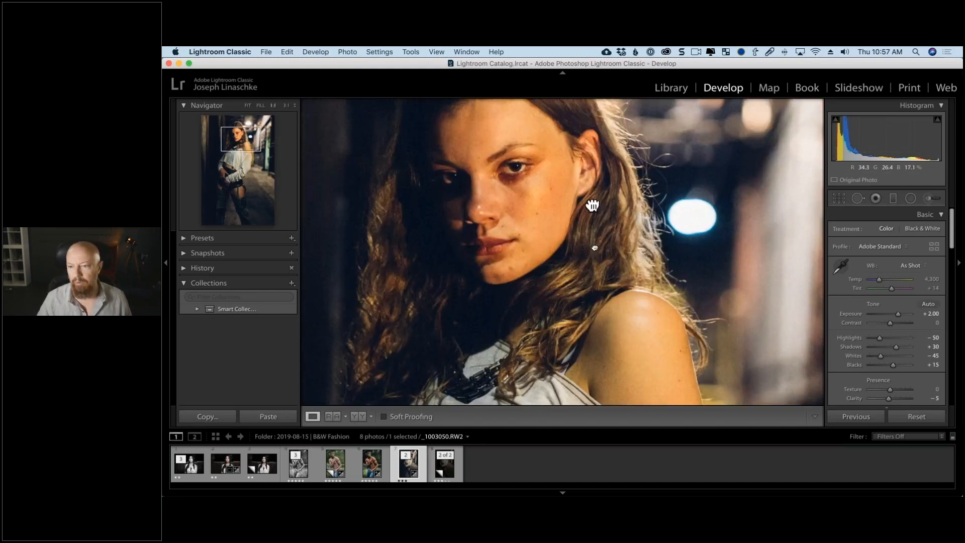
left_click_drag(557, 223, 561, 231)
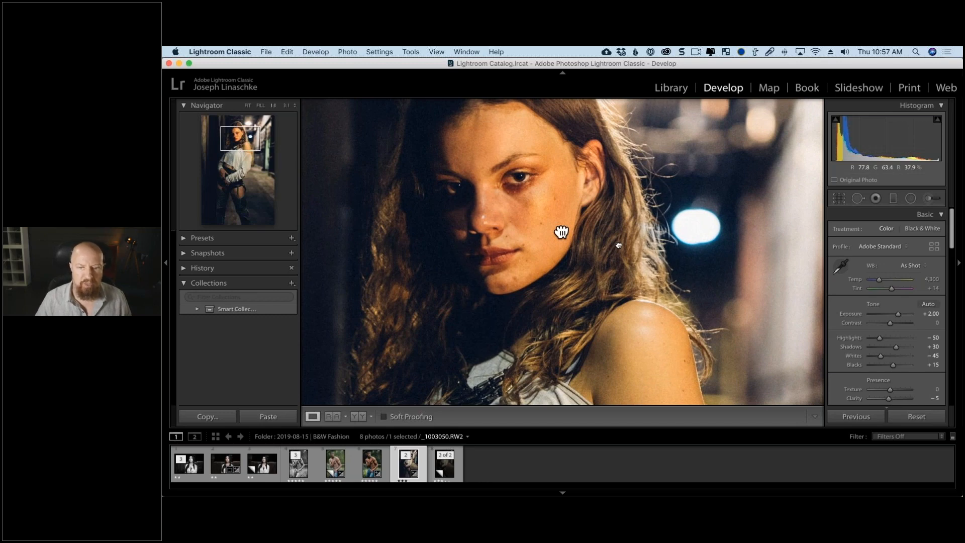
left_click(406, 455)
left_click(565, 161)
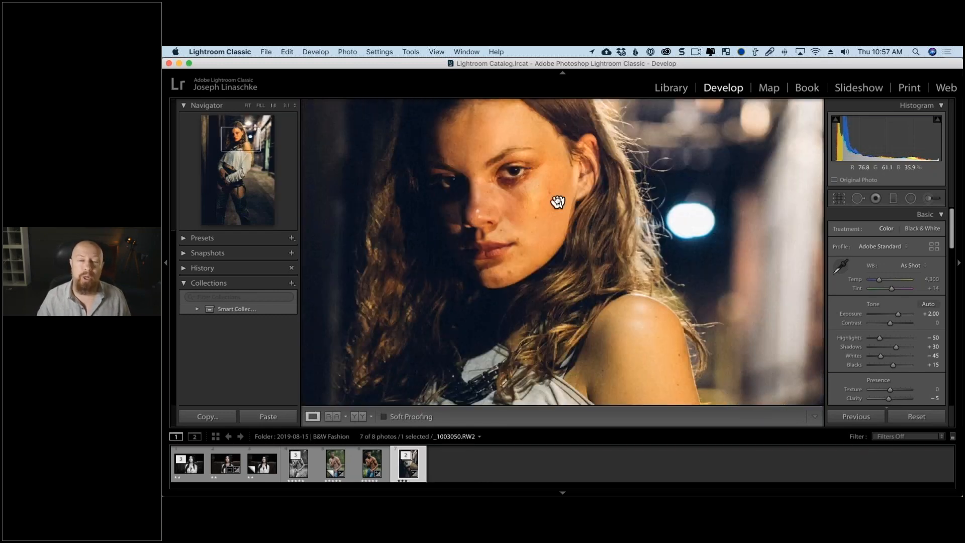
Step: Reset the photo's sharpening amount to its default of 40, compare the full view, and frame the woman's face up close
scroll(874, 262, "down", 5)
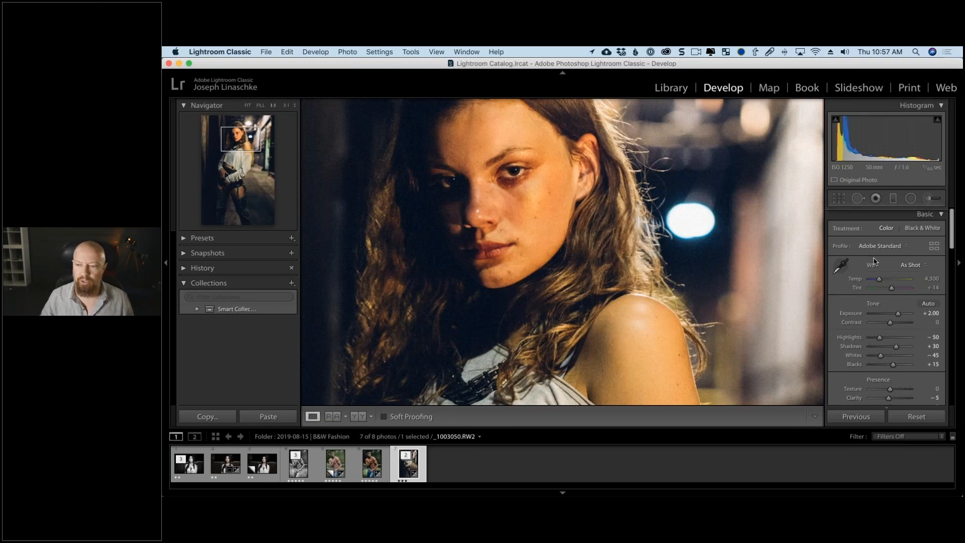
scroll(874, 260, "down", 3)
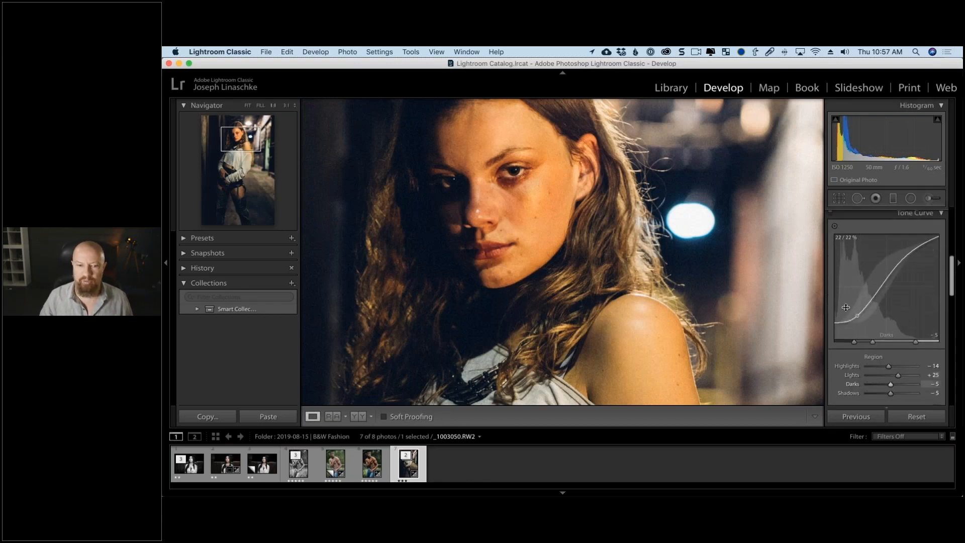
scroll(846, 307, "down", 10)
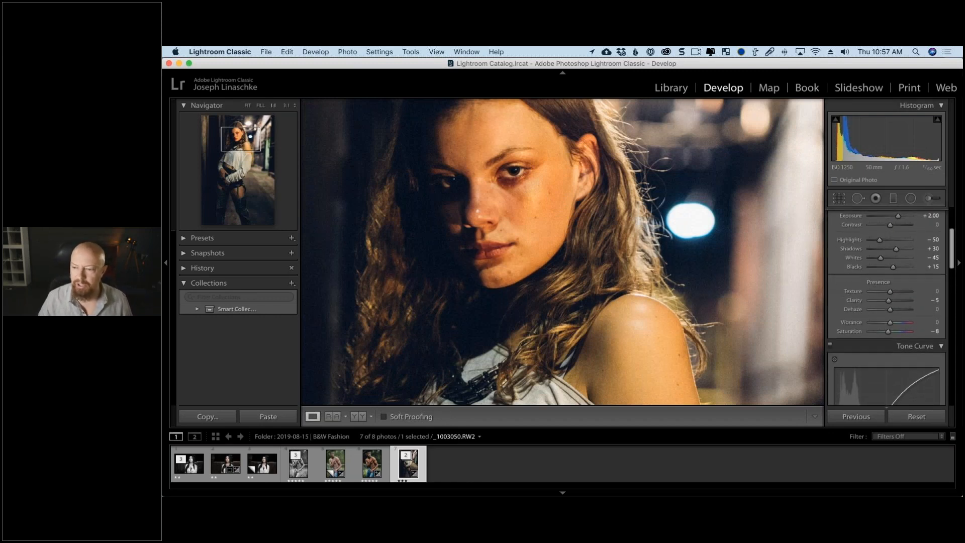
scroll(864, 302, "down", 5)
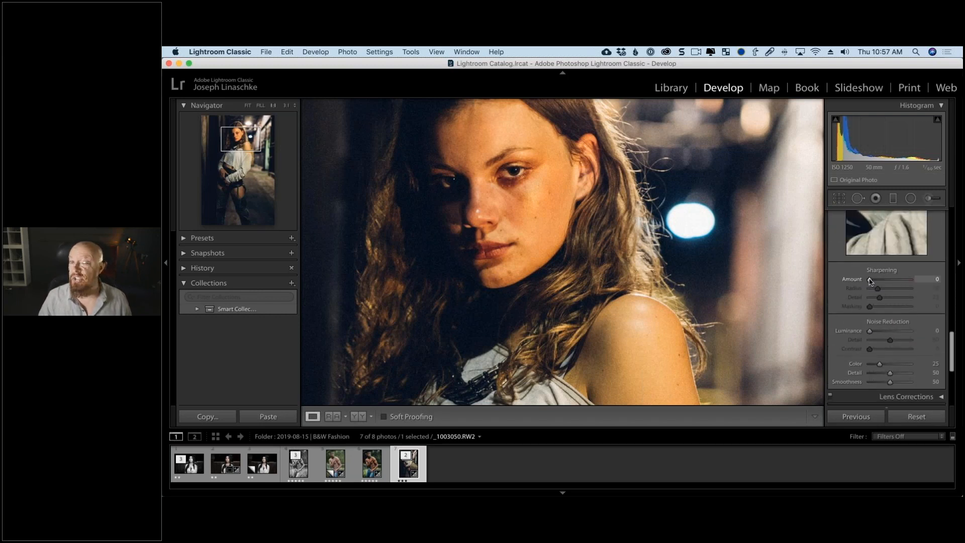
scroll(870, 280, "down", 1)
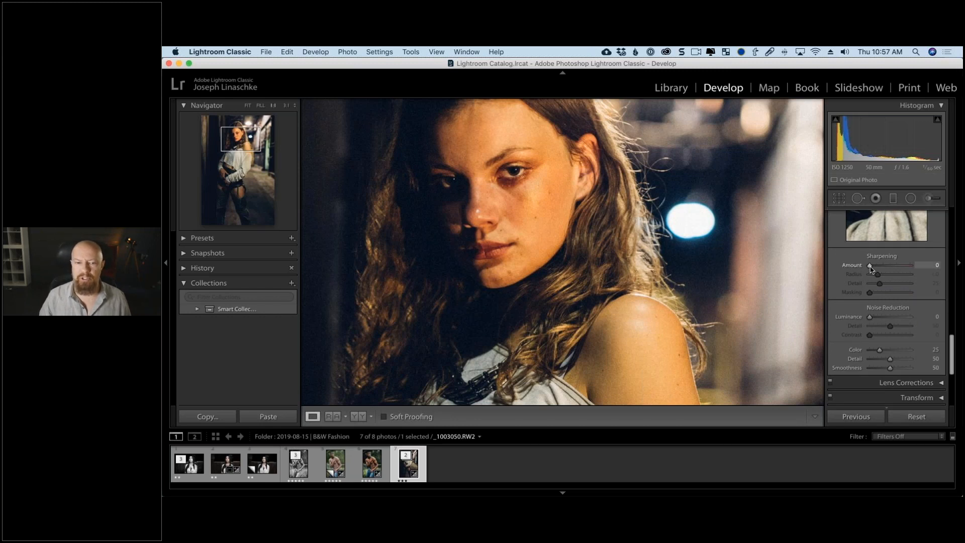
double_click(870, 266)
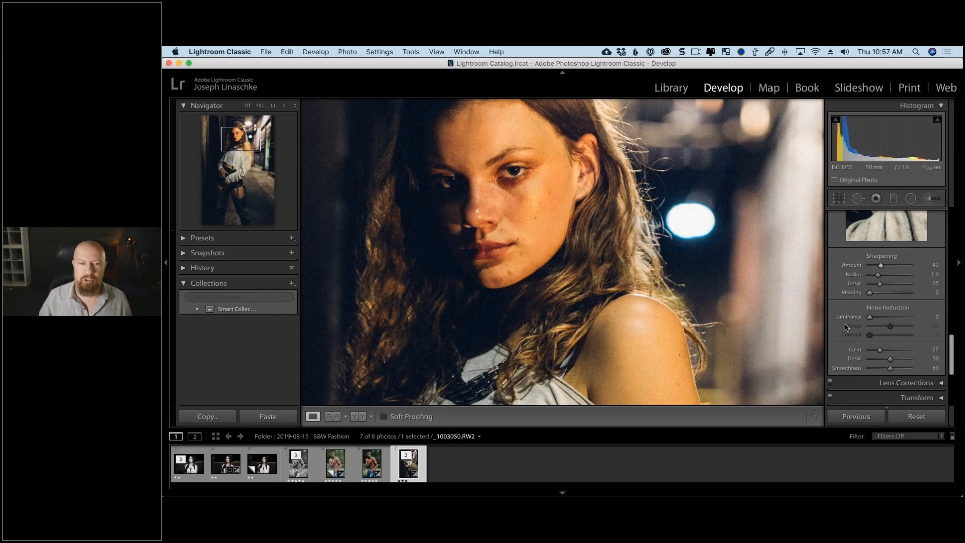
left_click(477, 149)
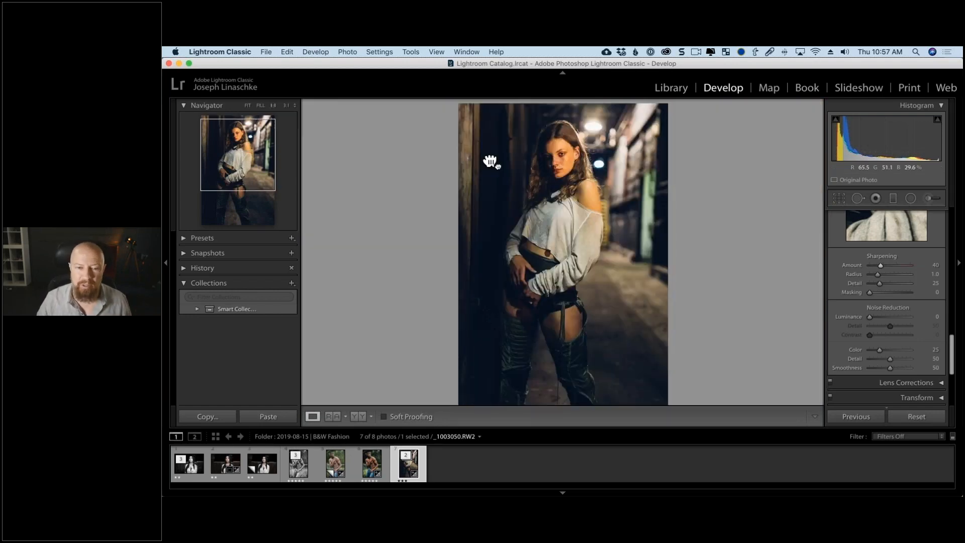
left_click(494, 161)
left_click_drag(499, 168, 500, 204)
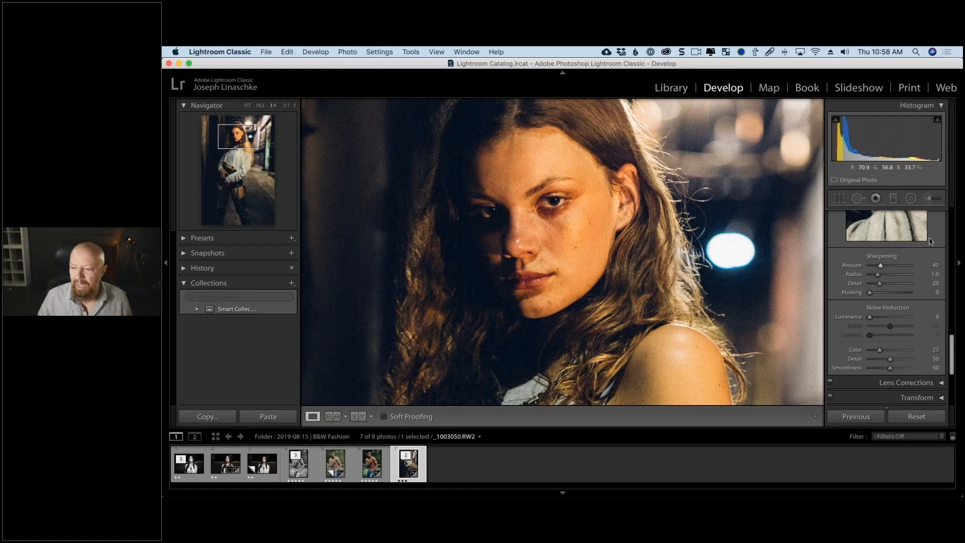
Step: Try the photo with the grain amount at 0, set it to 24, and return to the full view
scroll(911, 317, "down", 1)
scroll(910, 317, "down", 4)
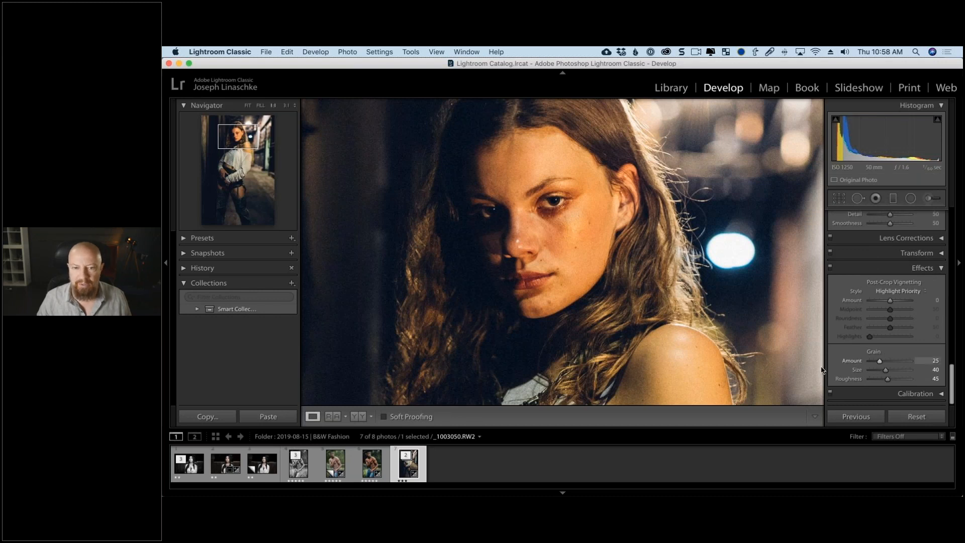
left_click_drag(822, 370, 820, 370)
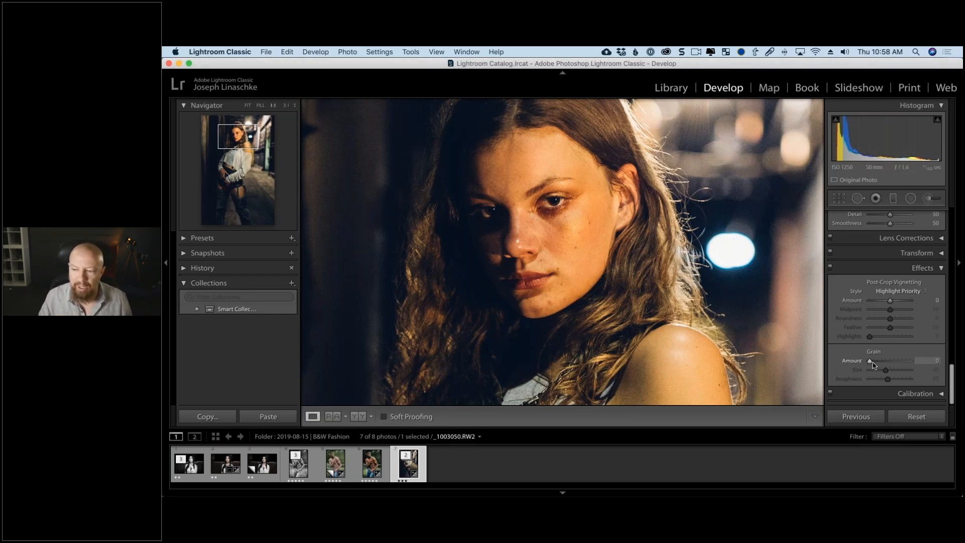
left_click_drag(873, 365, 880, 363)
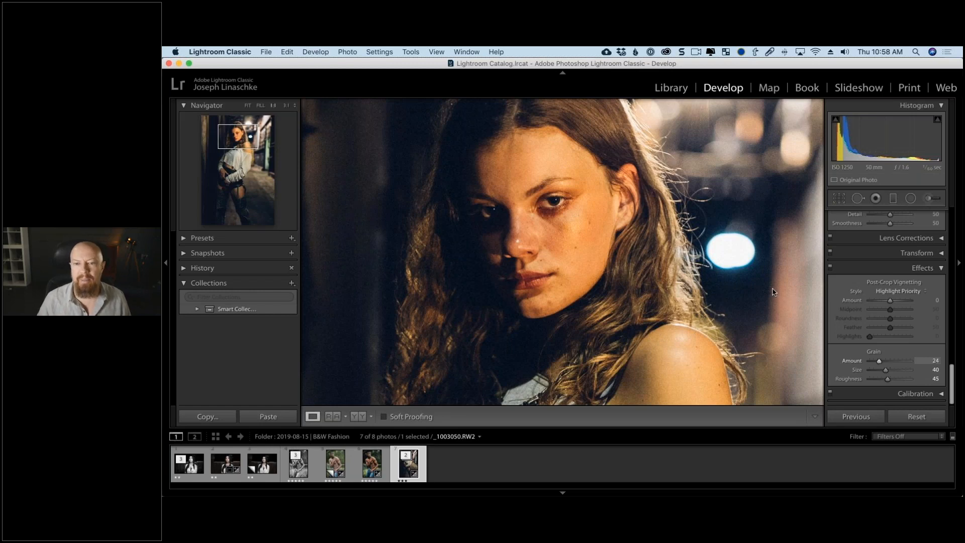
left_click(616, 211)
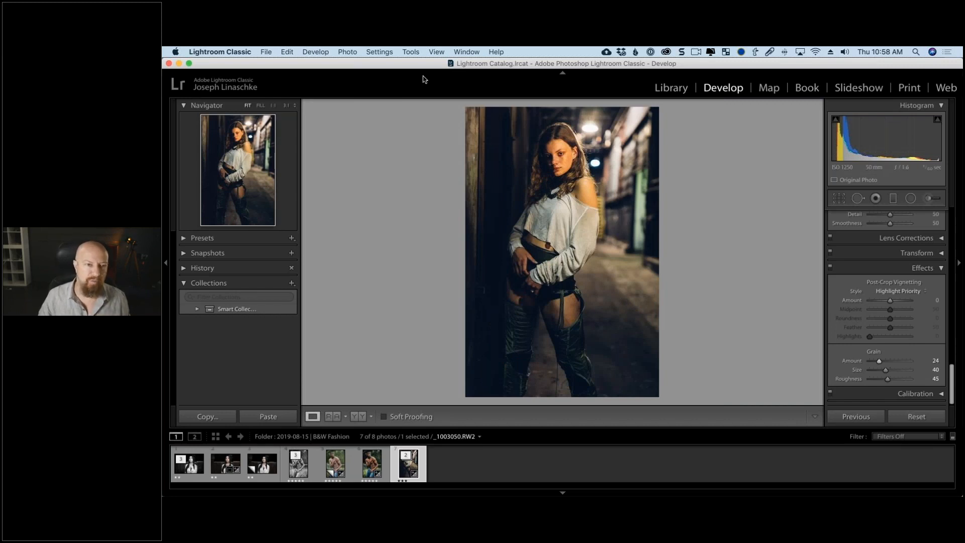
Step: Open a TIFF copy of the photo with its Lightroom adjustments in Silver Efex Pro 2
left_click(410, 52)
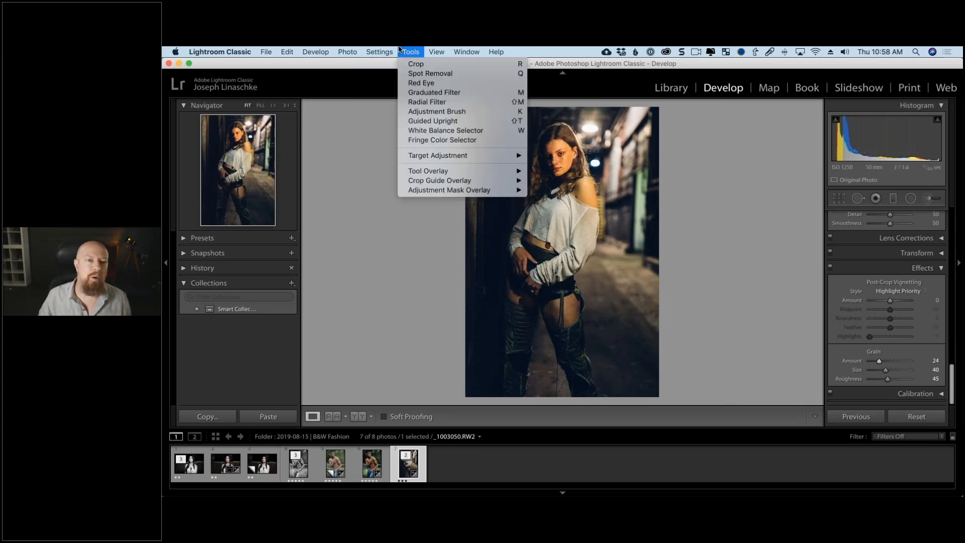
left_click(350, 52)
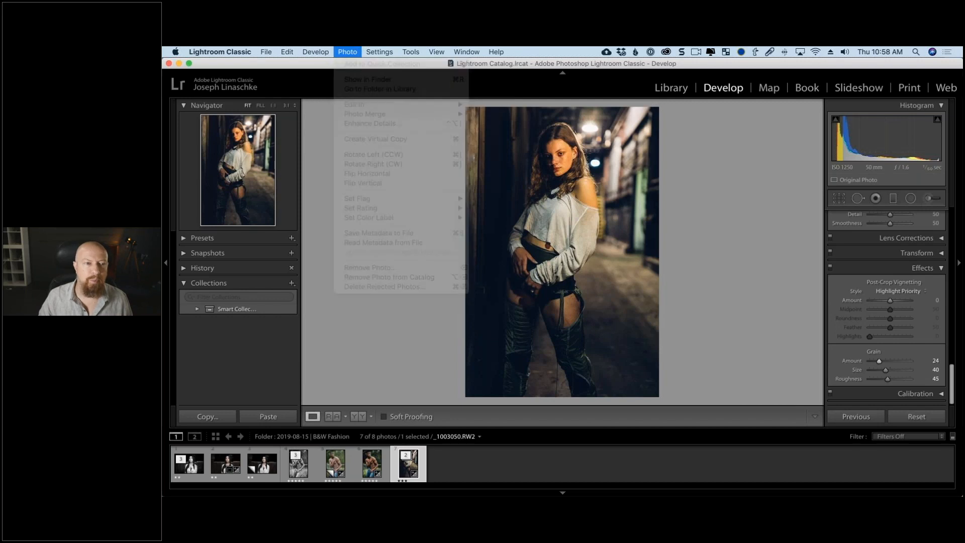
left_click(350, 52)
mouse_move(450, 104)
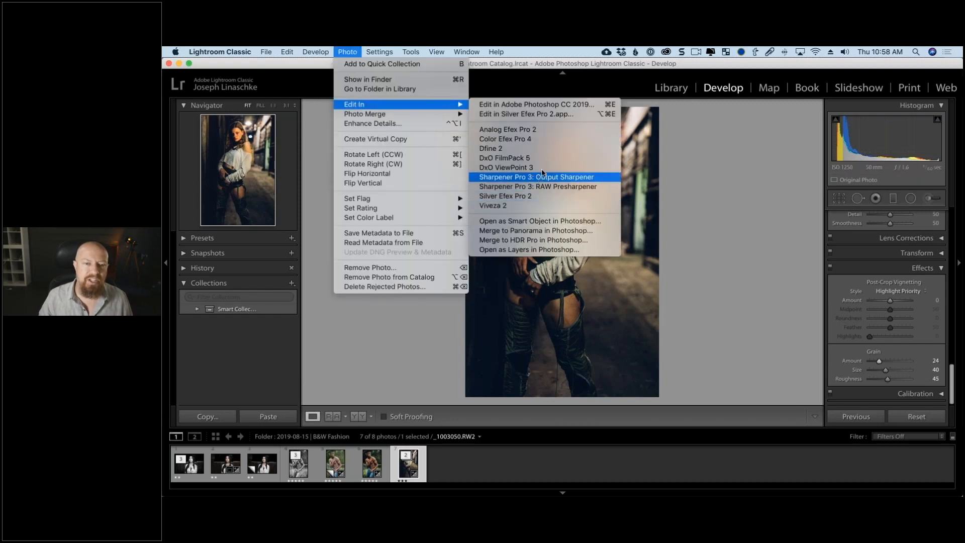
left_click(549, 198)
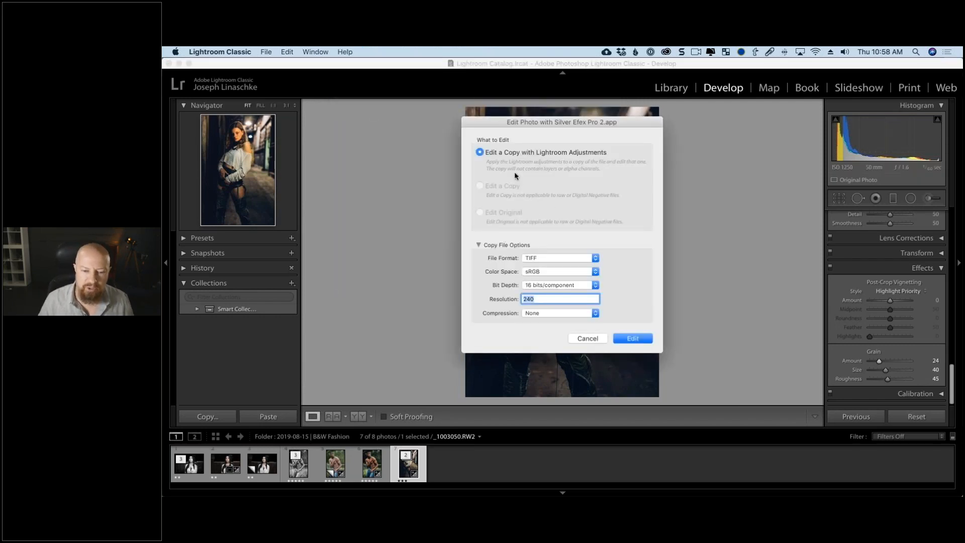
left_click(558, 272)
left_click(567, 256)
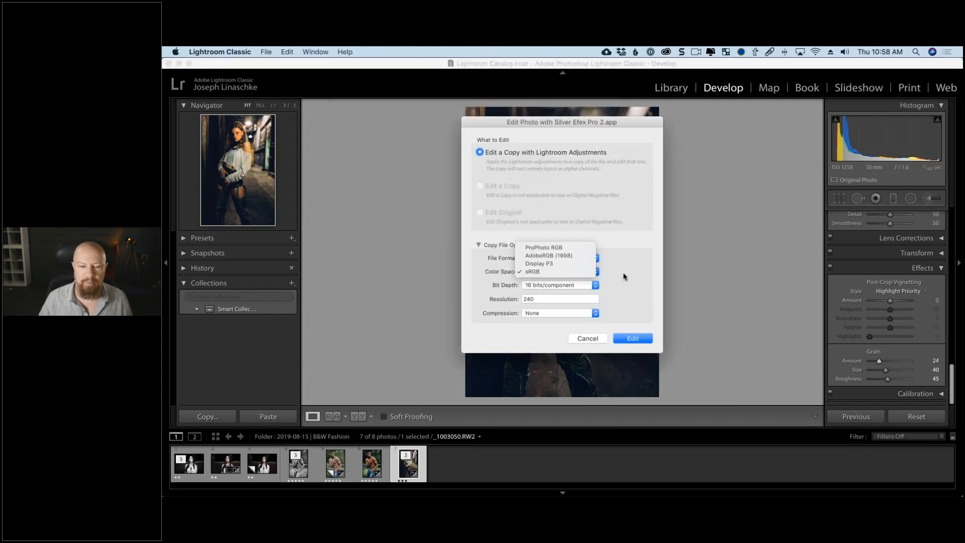
left_click(631, 339)
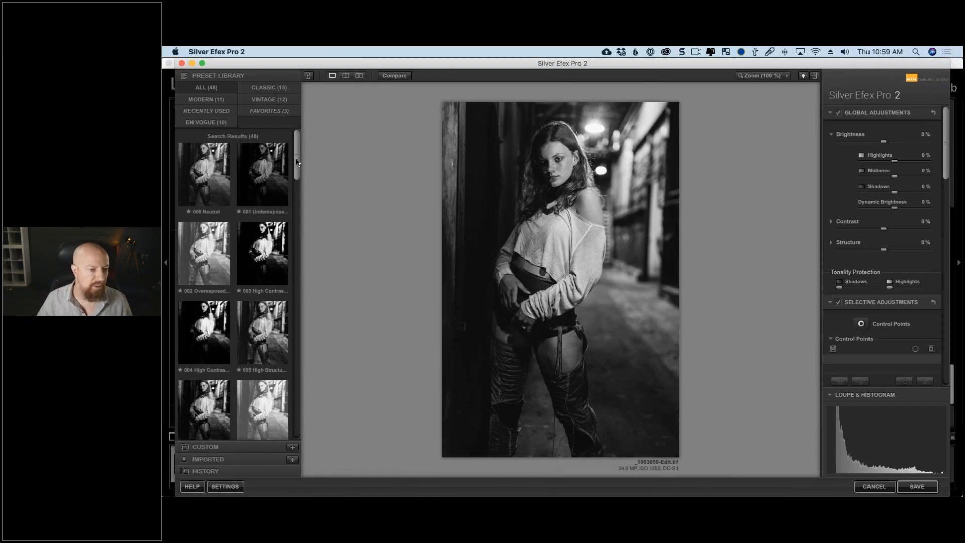
Step: Try the vintage presets, including Dark Sepia, Film Noir 1 and Yellowed 1, and apply 028 Cool Tones 1
left_click(269, 99)
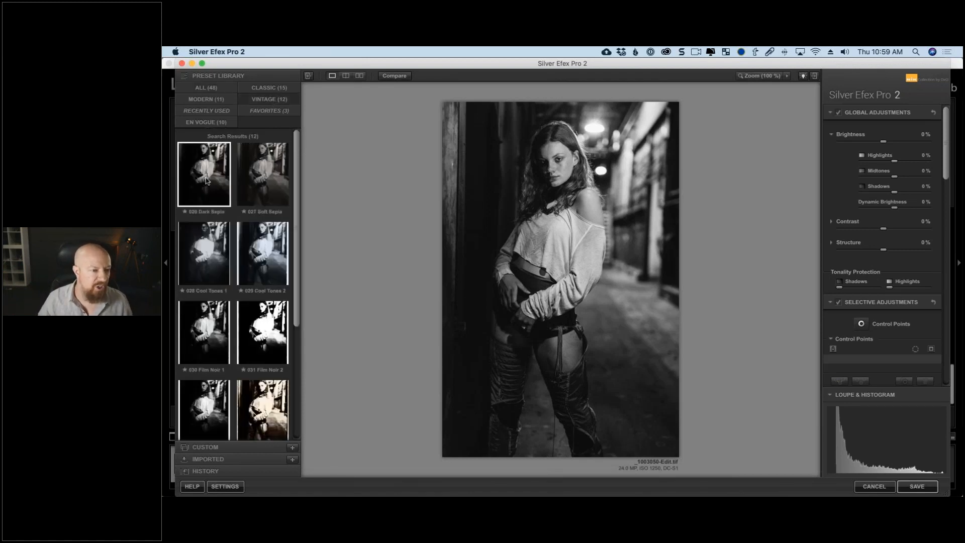
left_click(206, 181)
left_click(261, 179)
left_click(206, 250)
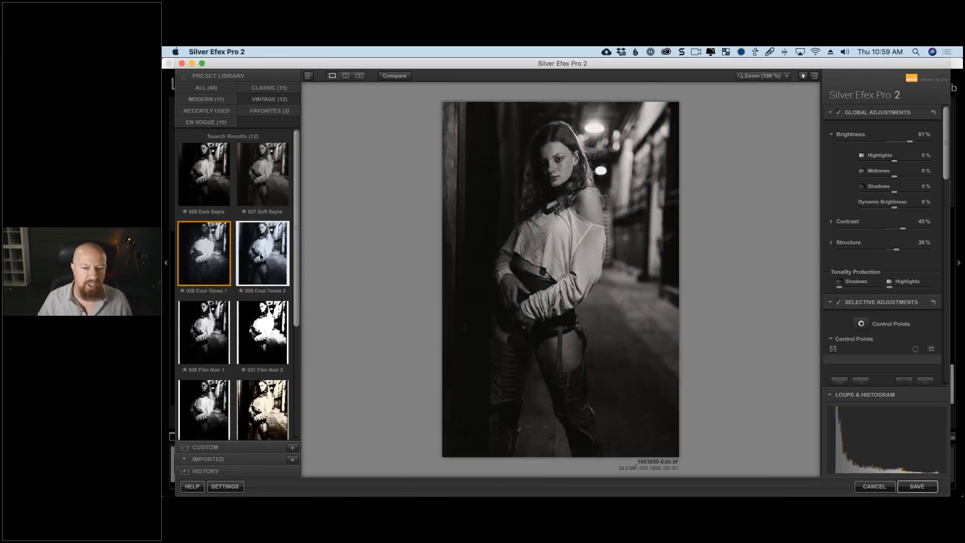
left_click(260, 254)
left_click(206, 331)
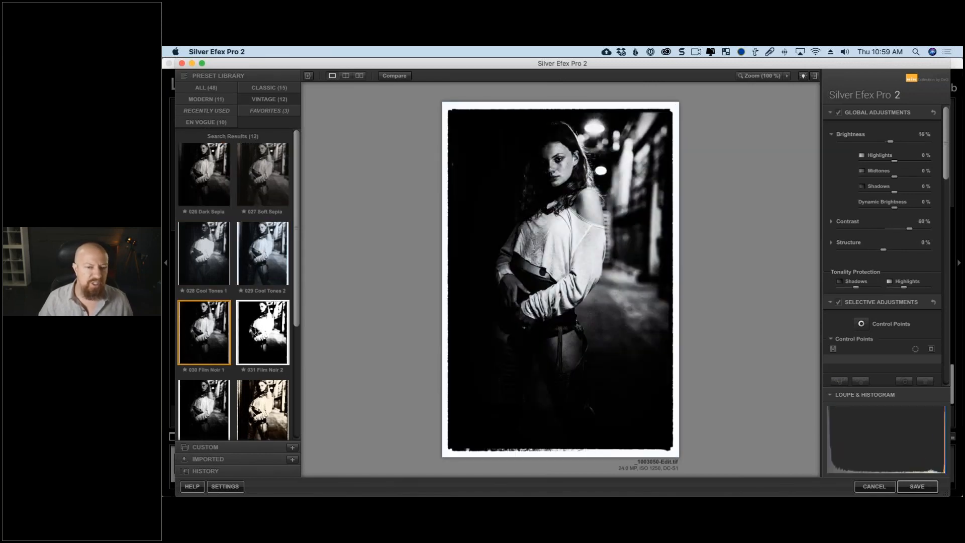
left_click(257, 331)
scroll(266, 431, "down", 1)
left_click(266, 424)
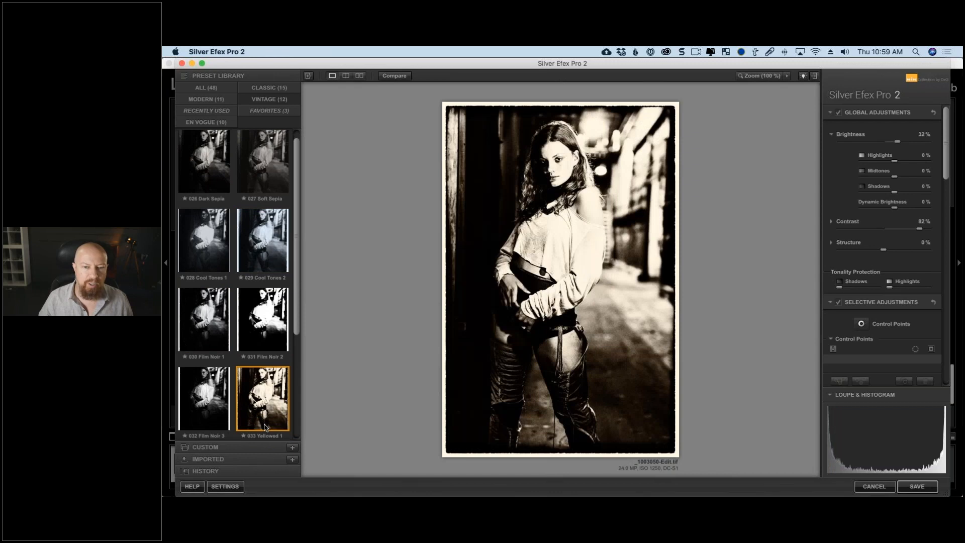
left_click(210, 244)
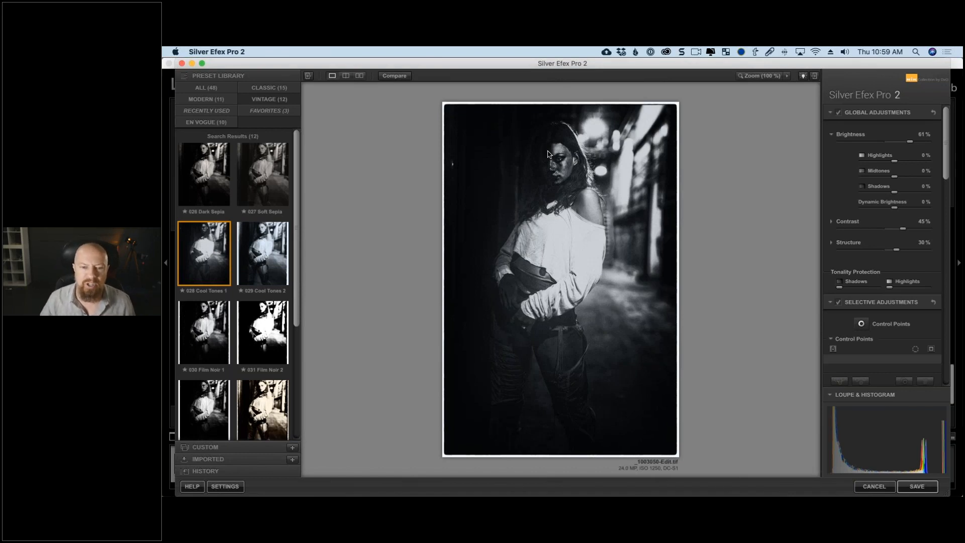
Step: Collapse all the adjustment sections, from Global Adjustments through Finishing Adjustments
left_click(830, 112)
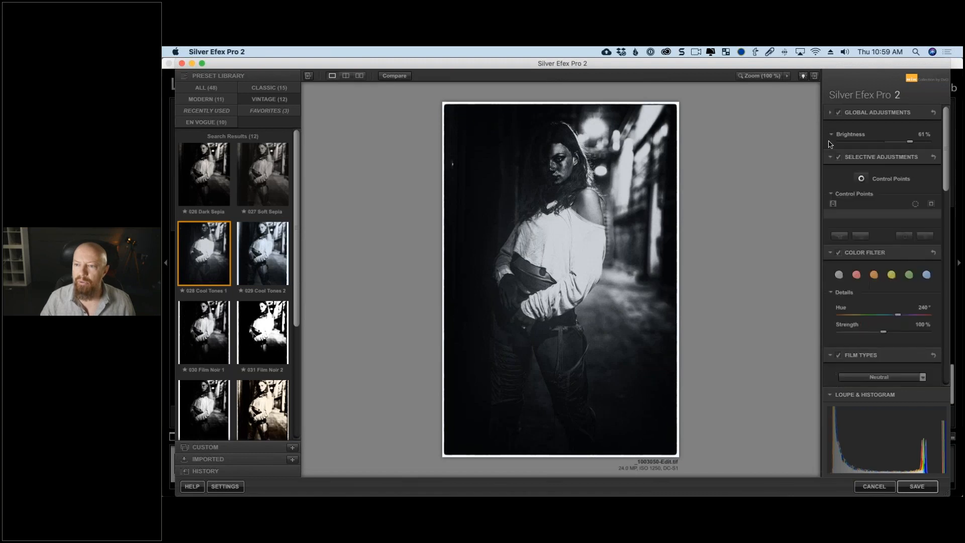
left_click(830, 142)
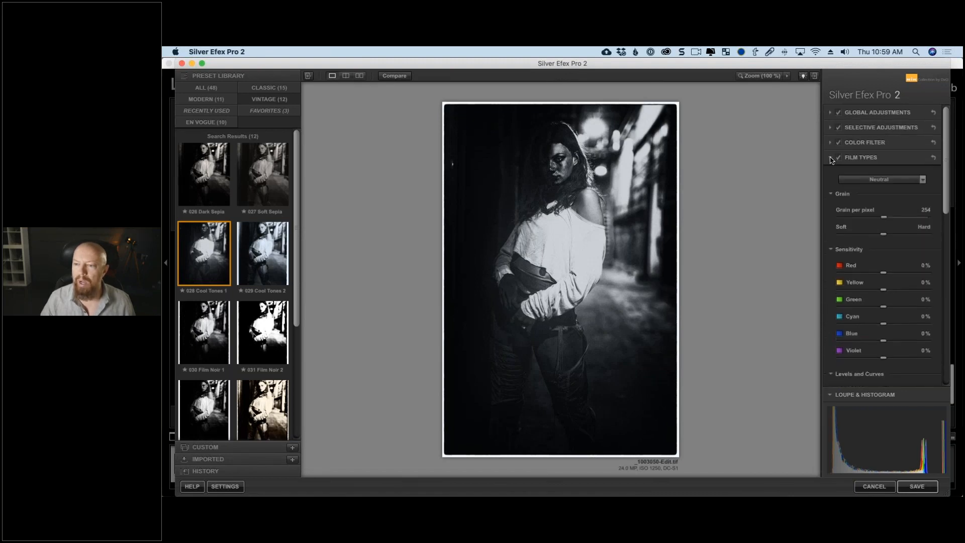
left_click(830, 158)
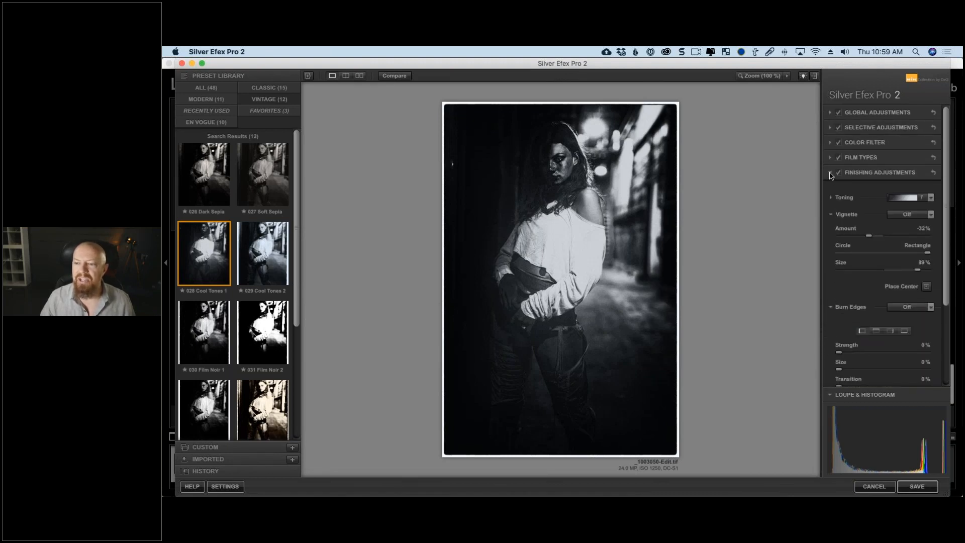
left_click(830, 172)
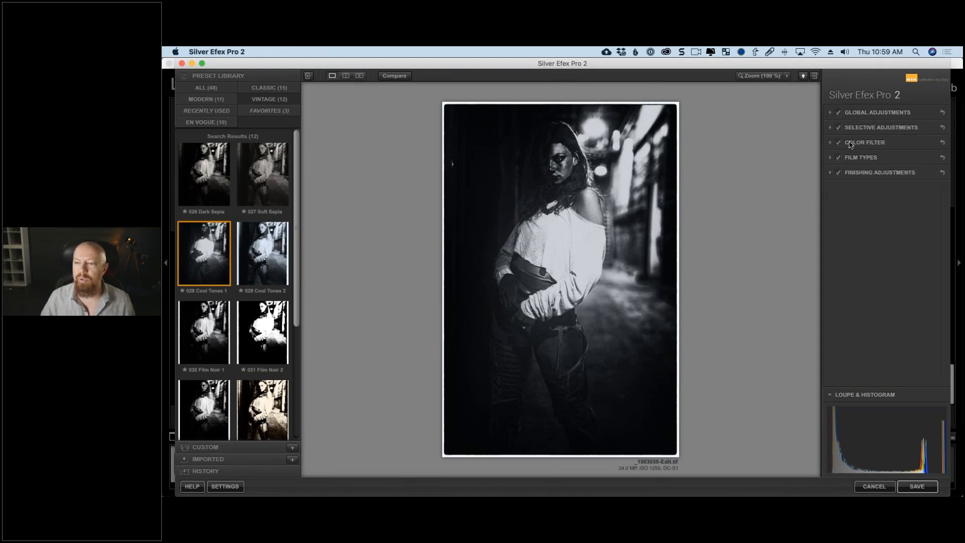
Step: Compare the photo with and without the Global Adjustments and the Color Filter, leaving both sections enabled
left_click(839, 112)
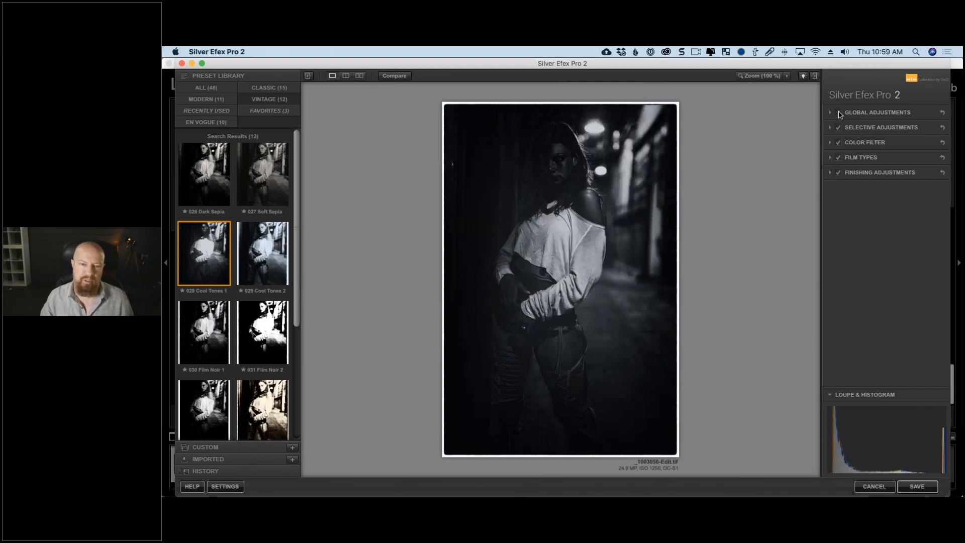
left_click(838, 112)
left_click(838, 113)
left_click(839, 113)
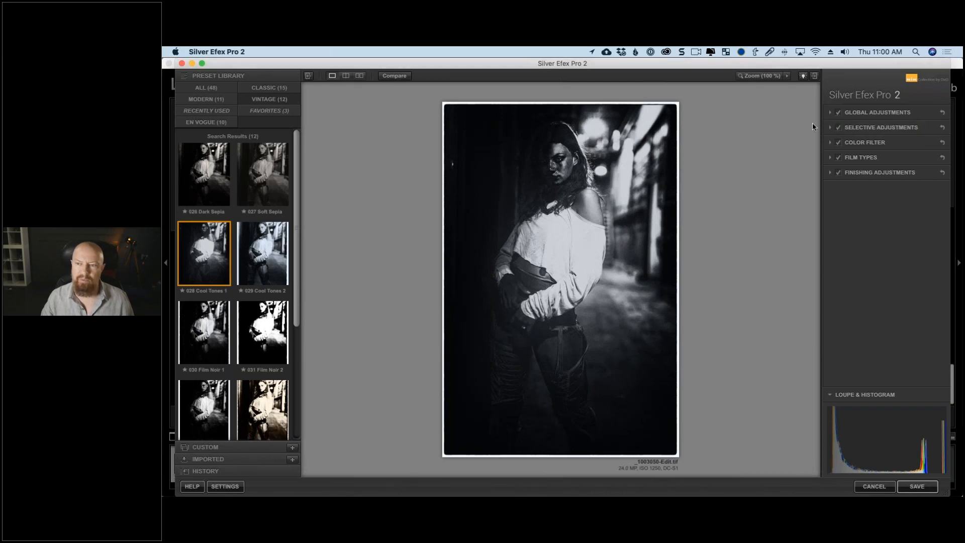
left_click(837, 143)
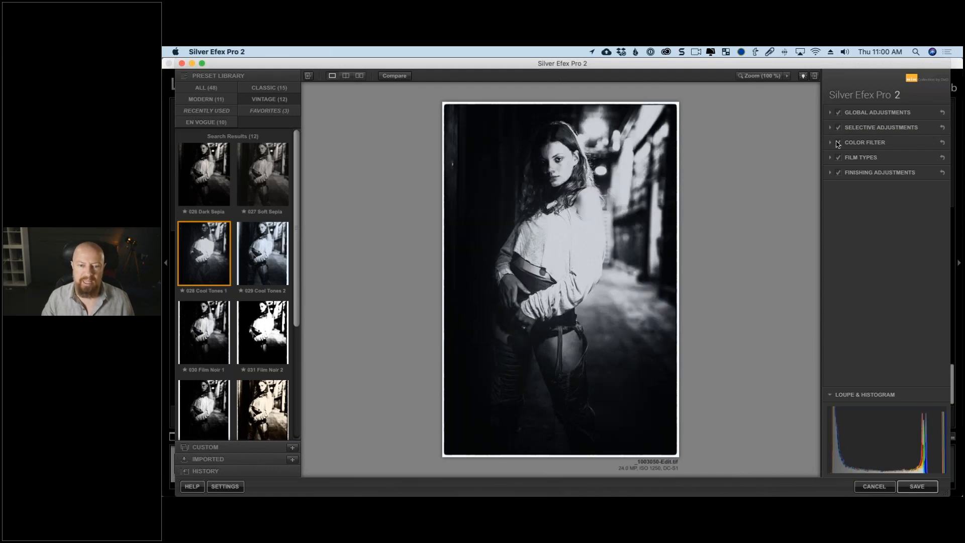
left_click(838, 143)
left_click(837, 143)
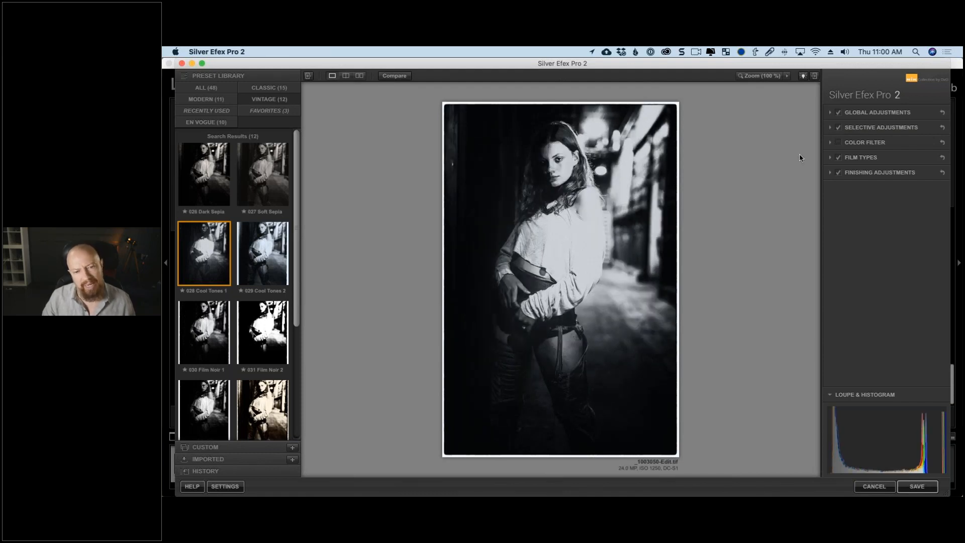
left_click(838, 143)
Step: Compare the photo with and without the Film Types and Finishing Adjustments effects, leaving both sections enabled
left_click(837, 158)
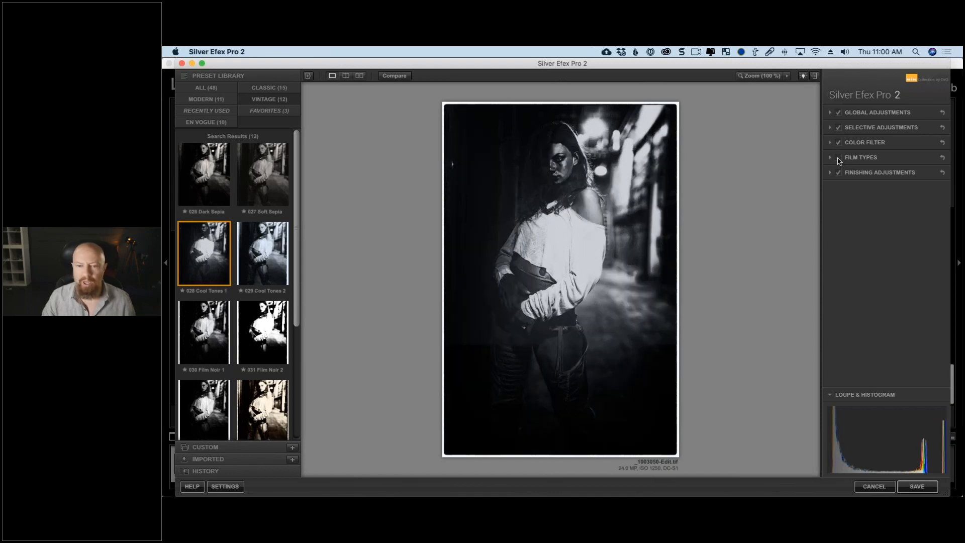
left_click(838, 157)
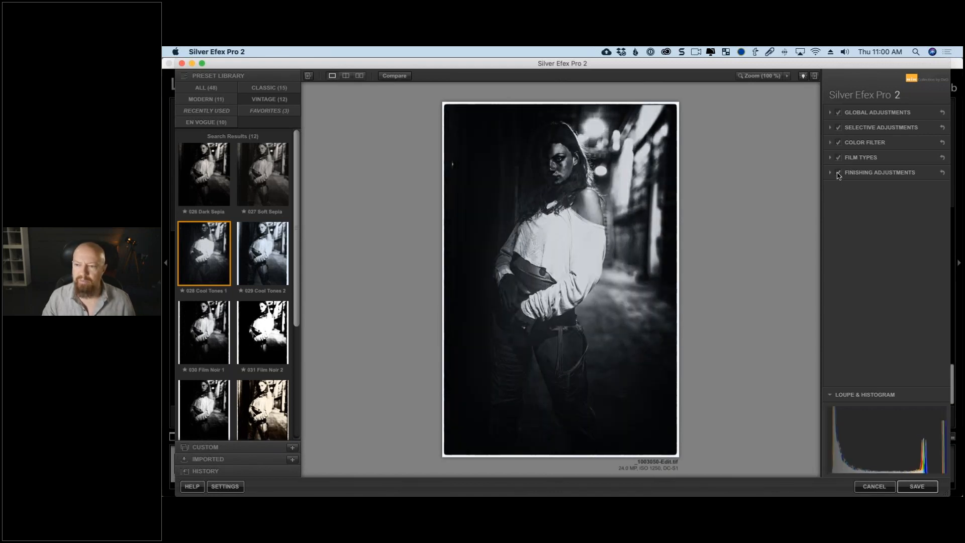
left_click(838, 173)
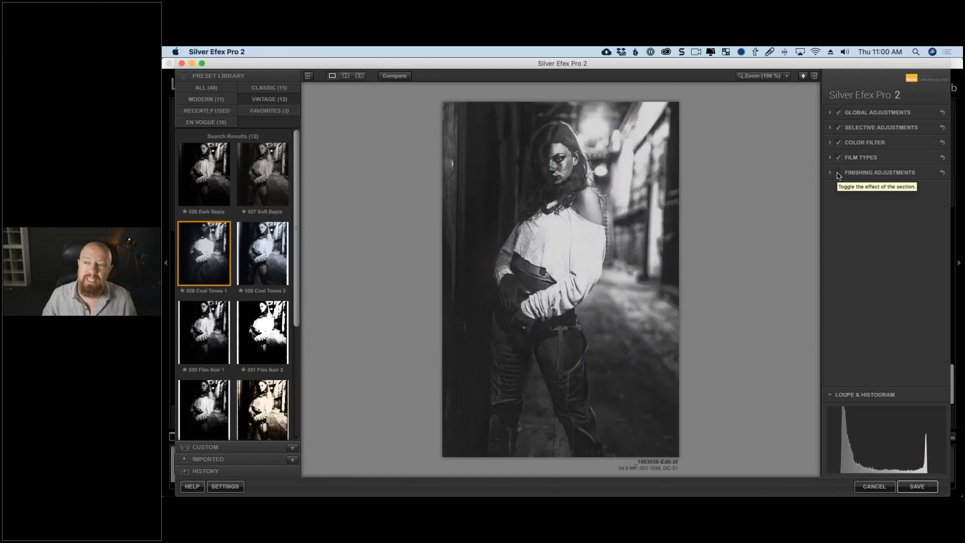
left_click(838, 173)
Step: Expand the Finishing Adjustments section and collapse its Vignette, Burn Edges and Image Borders settings
left_click(855, 173)
scroll(853, 230, "down", 3)
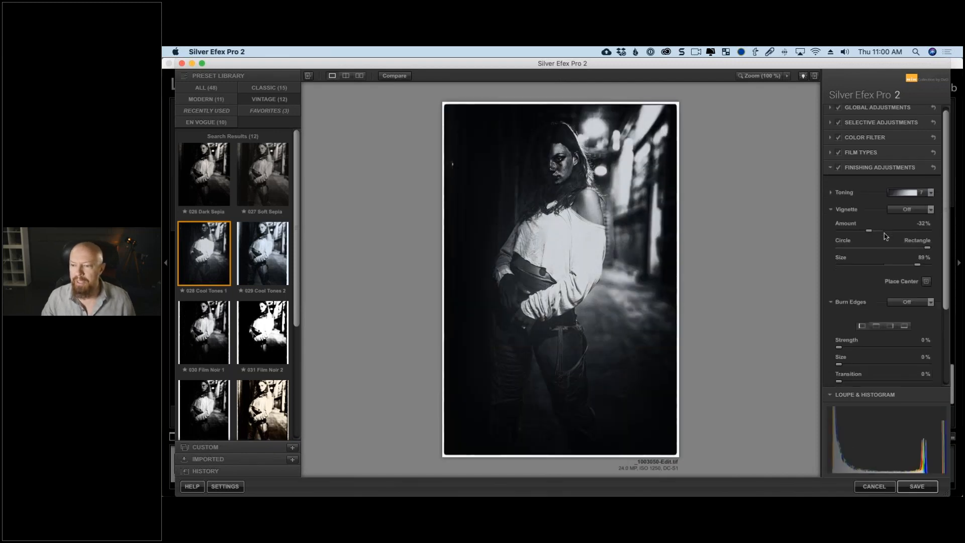
left_click(831, 154)
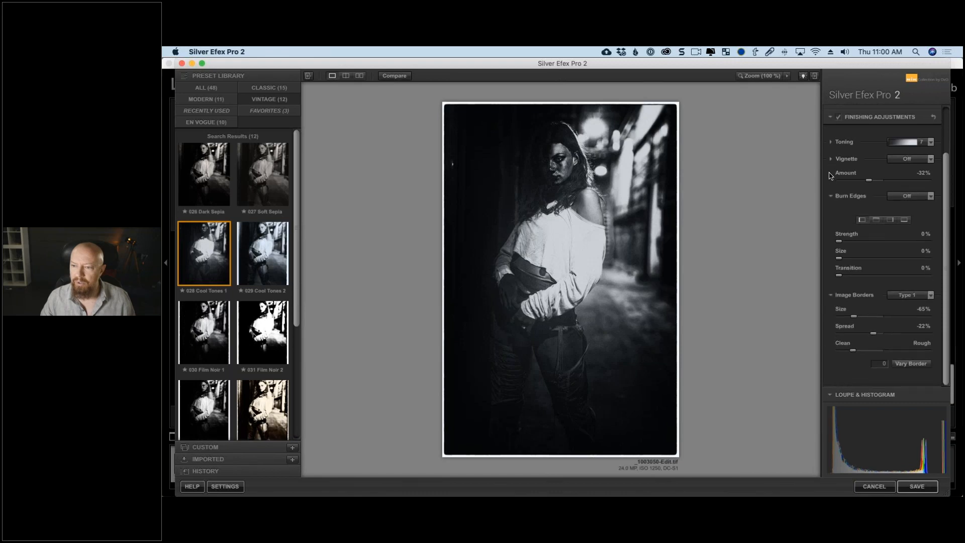
left_click(831, 197)
left_click(830, 248)
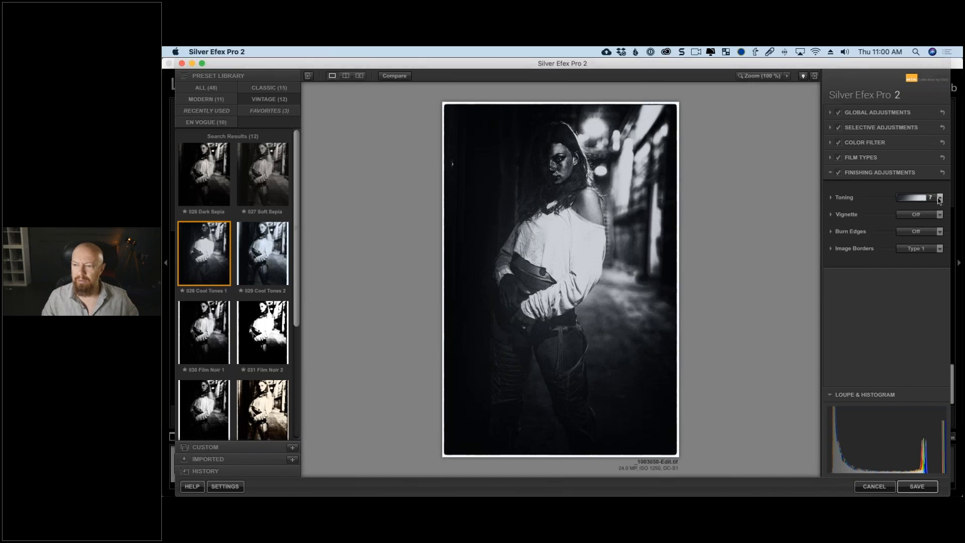
Step: Preview the Neutral toning, Type 11 border and Lens Falloff 1 vignette, keeping the preset's current options
left_click(939, 197)
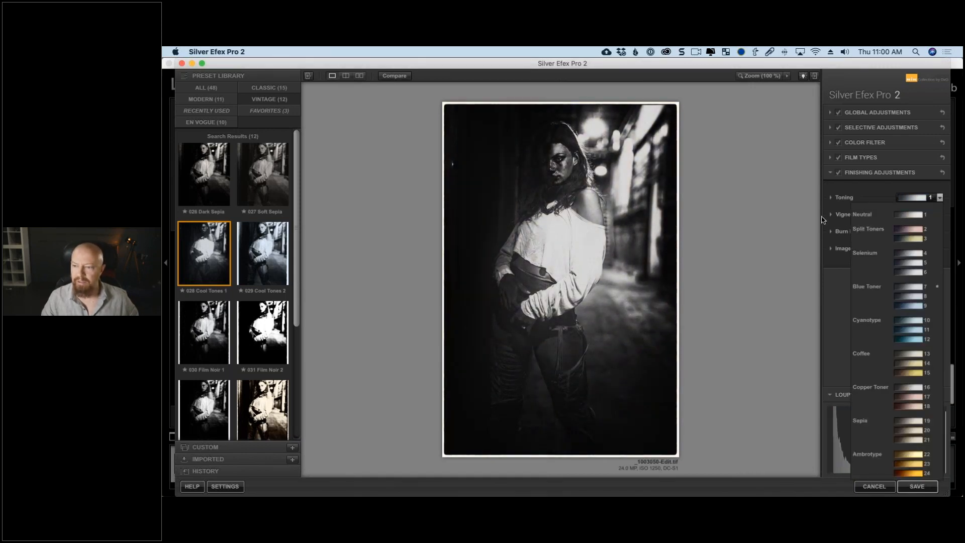
left_click(908, 214)
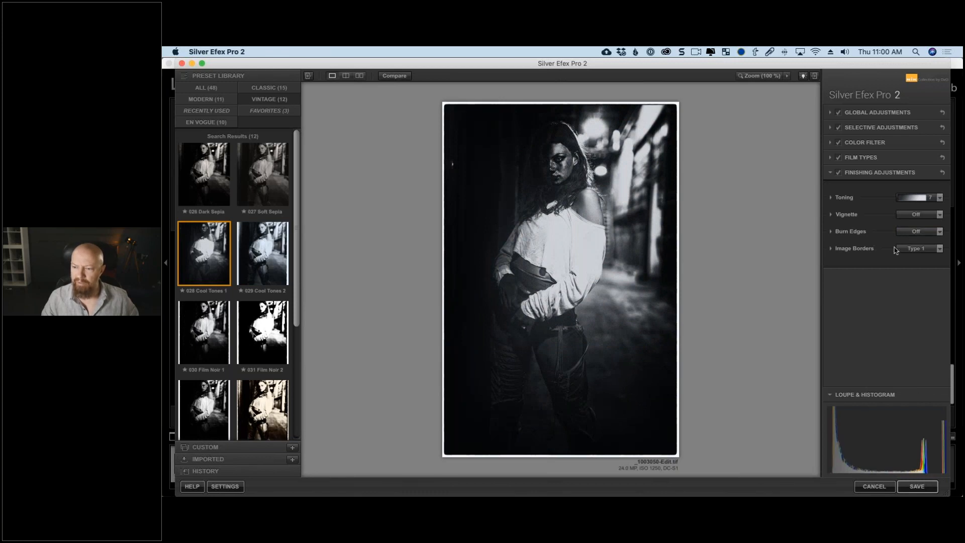
left_click(916, 248)
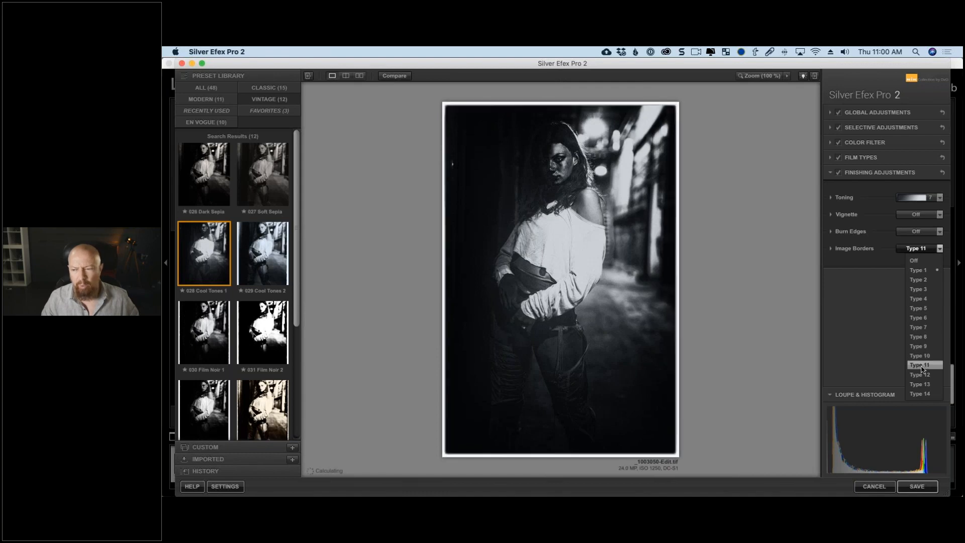
left_click(888, 258)
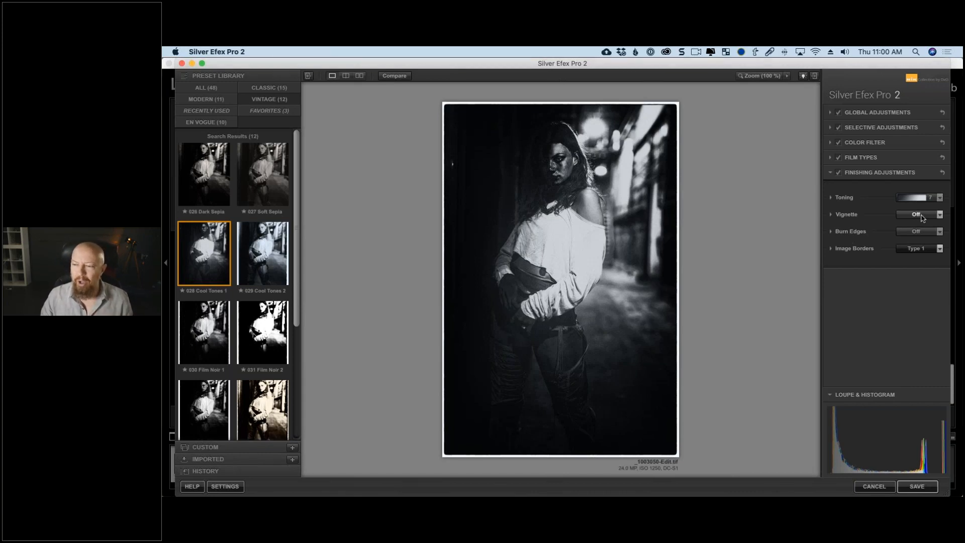
left_click(922, 217)
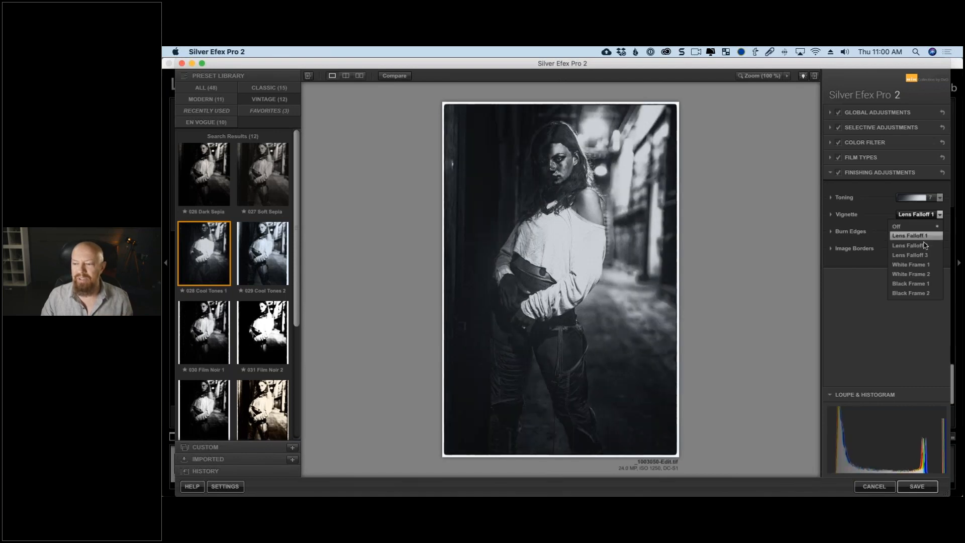
left_click(877, 220)
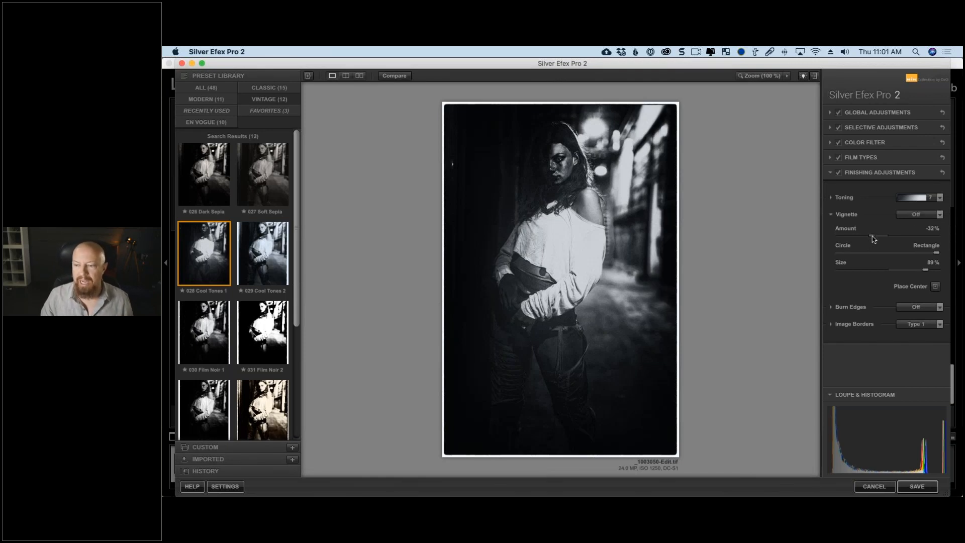
Step: Set the vignette amount to -12% and place its center on the woman's white top
left_click_drag(873, 236, 883, 238)
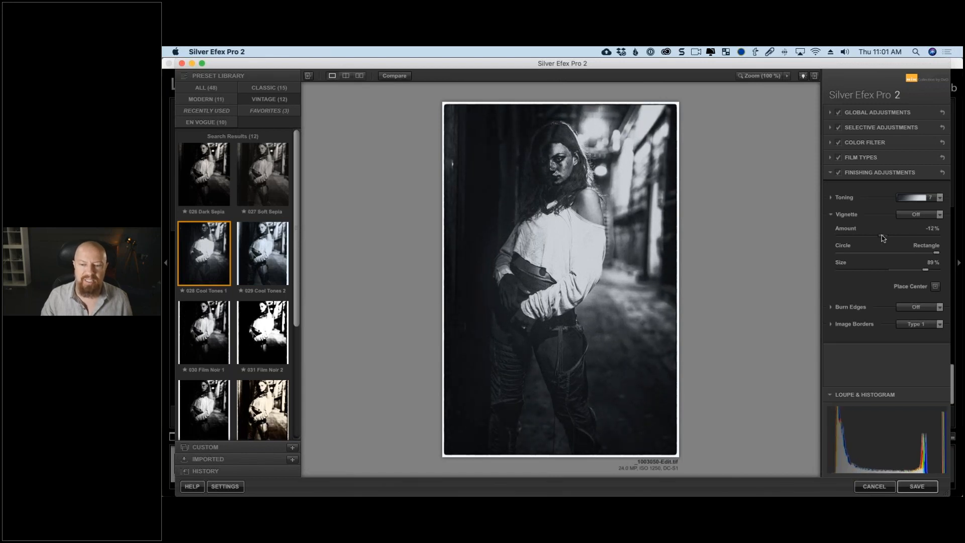
left_click(935, 286)
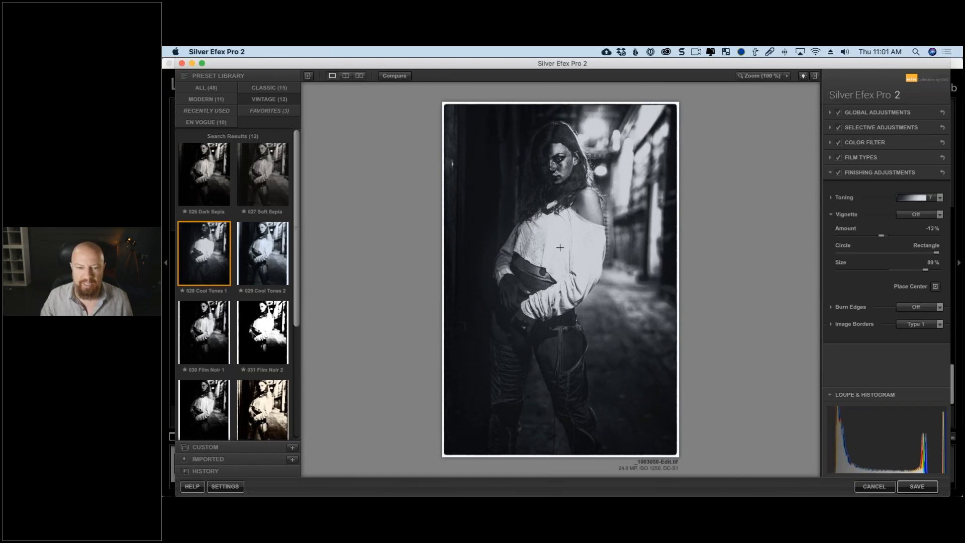
left_click(531, 248)
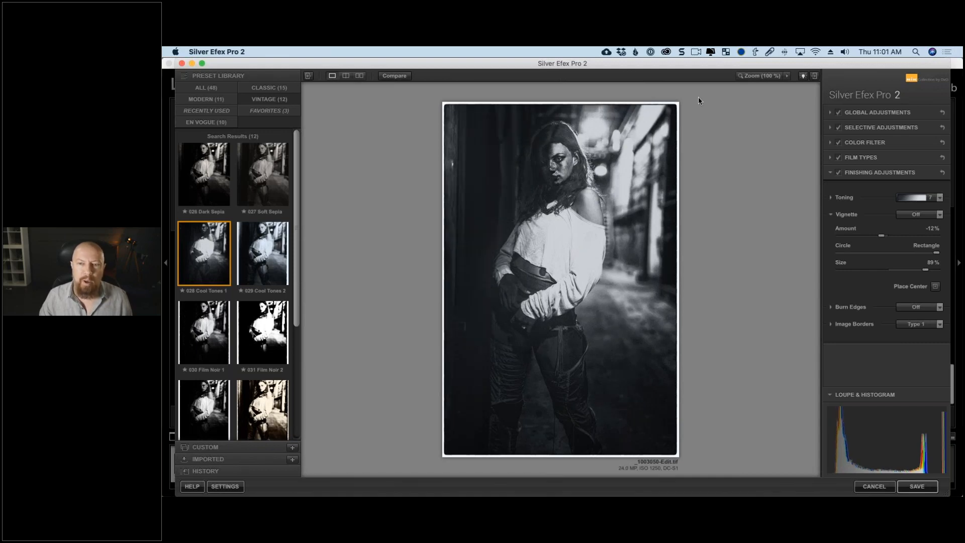
Step: Compare the woman's face at 100% zoom with and without the Color Filter, leaving the filter enabled
left_click(760, 76)
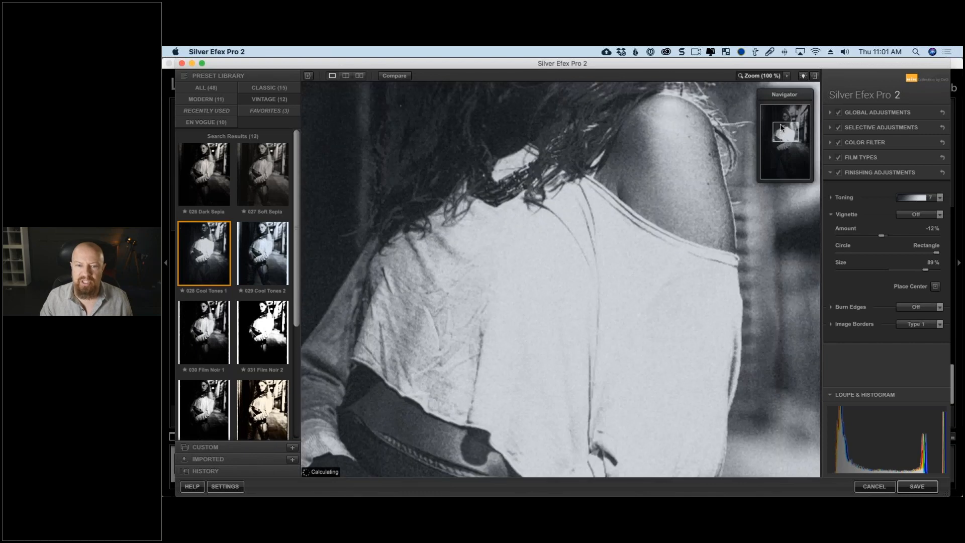
left_click_drag(782, 127, 780, 115)
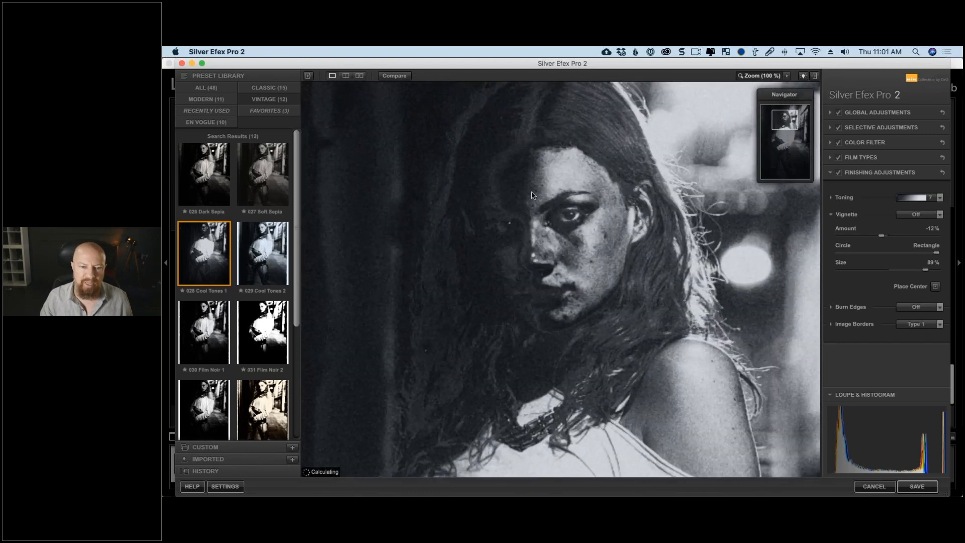
left_click(830, 174)
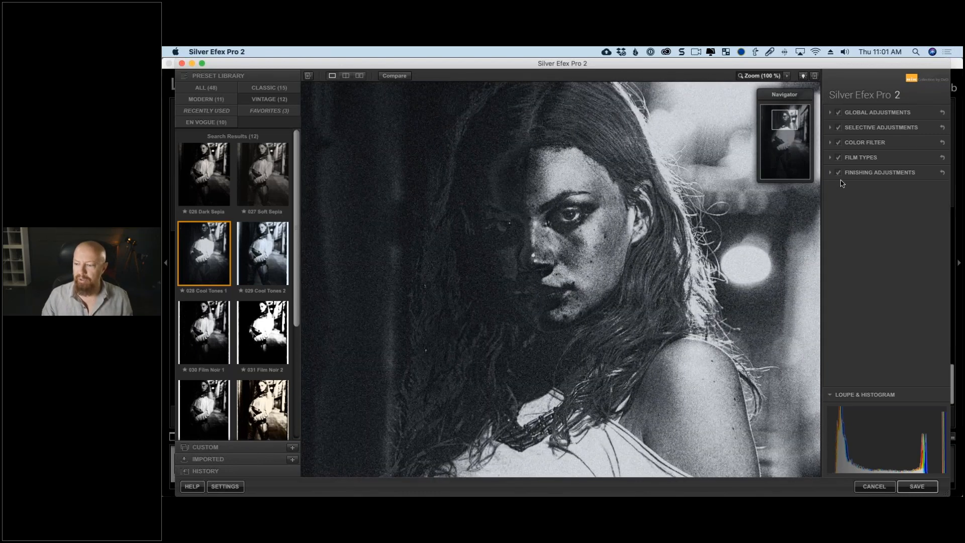
left_click(838, 144)
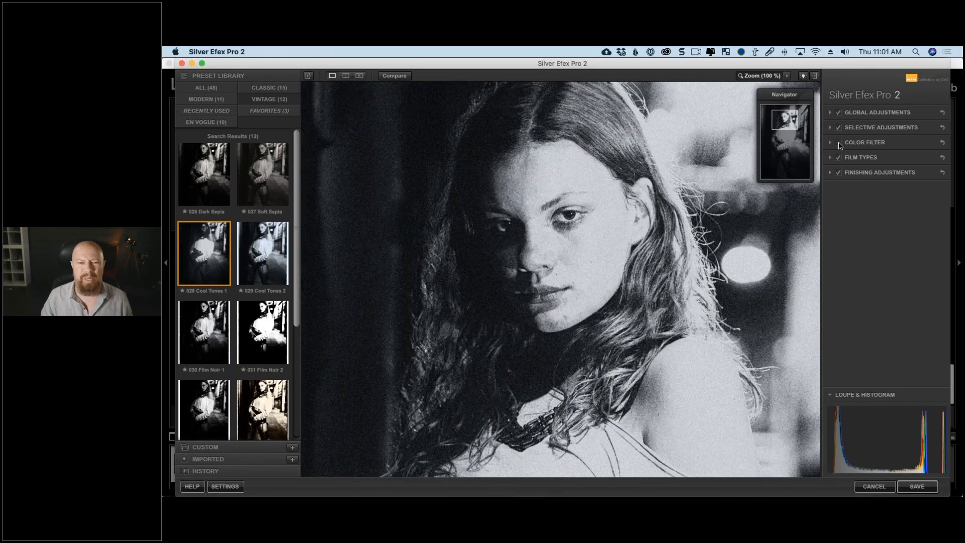
left_click(838, 144)
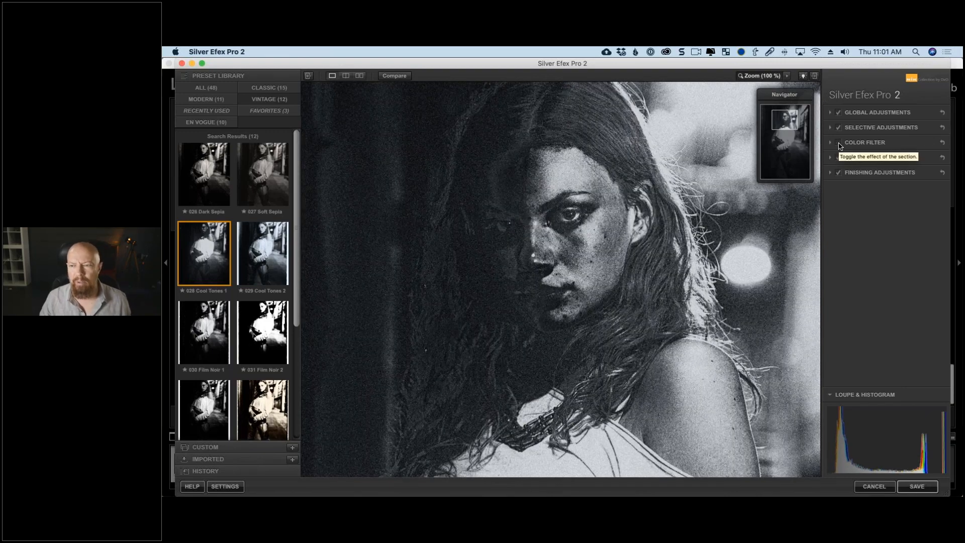
left_click(837, 145)
Step: Try a Color Filter hue of 130° and the red and orange filter presets on the woman's face
left_click(831, 143)
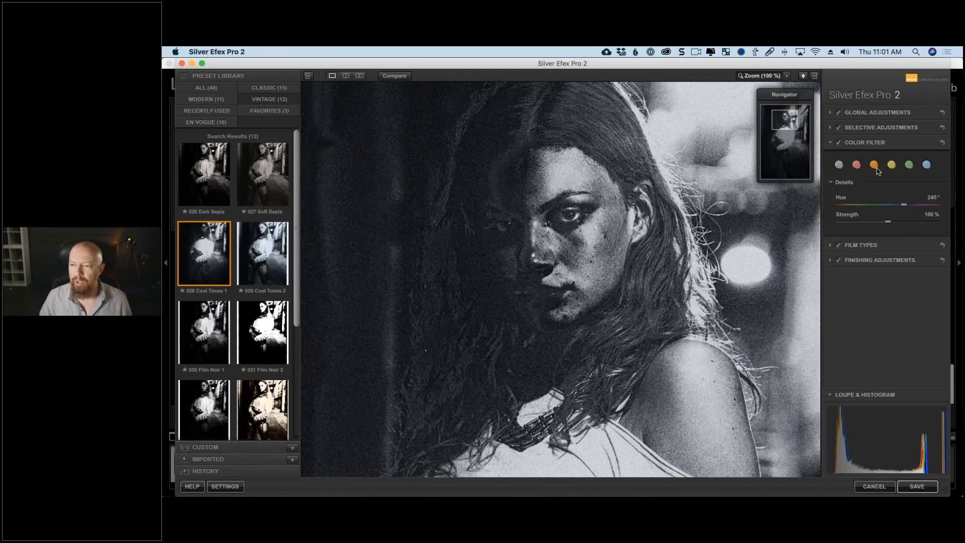
left_click(832, 183)
left_click(831, 184)
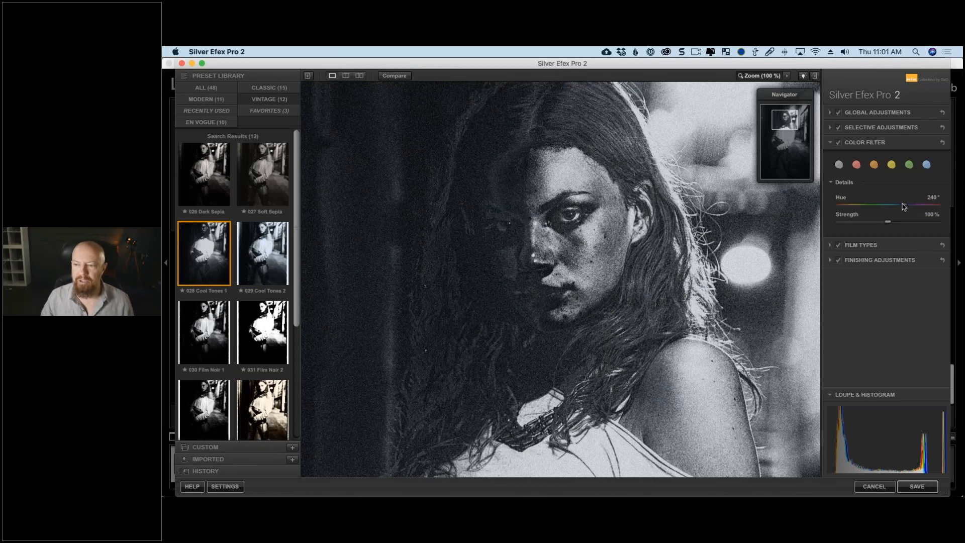
left_click_drag(904, 207, 874, 209)
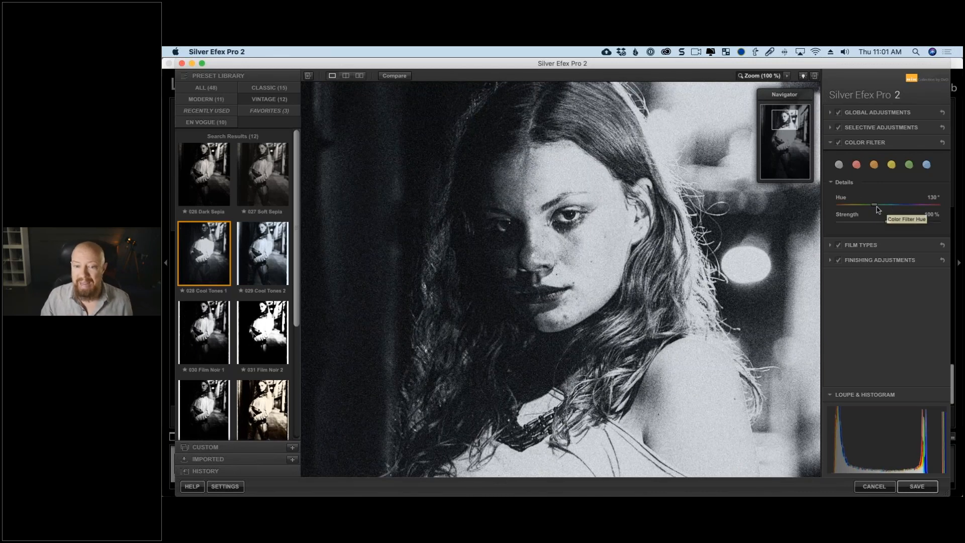
left_click(856, 165)
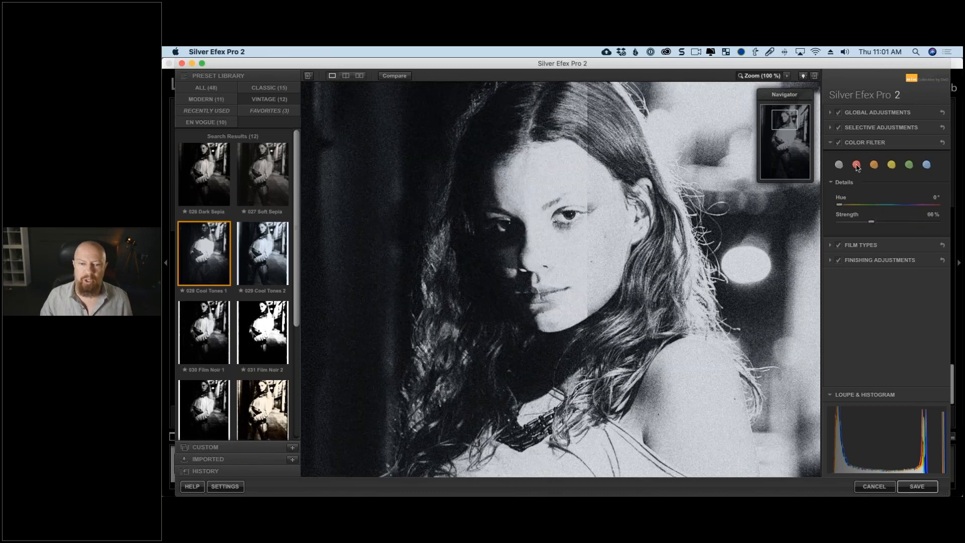
left_click(875, 165)
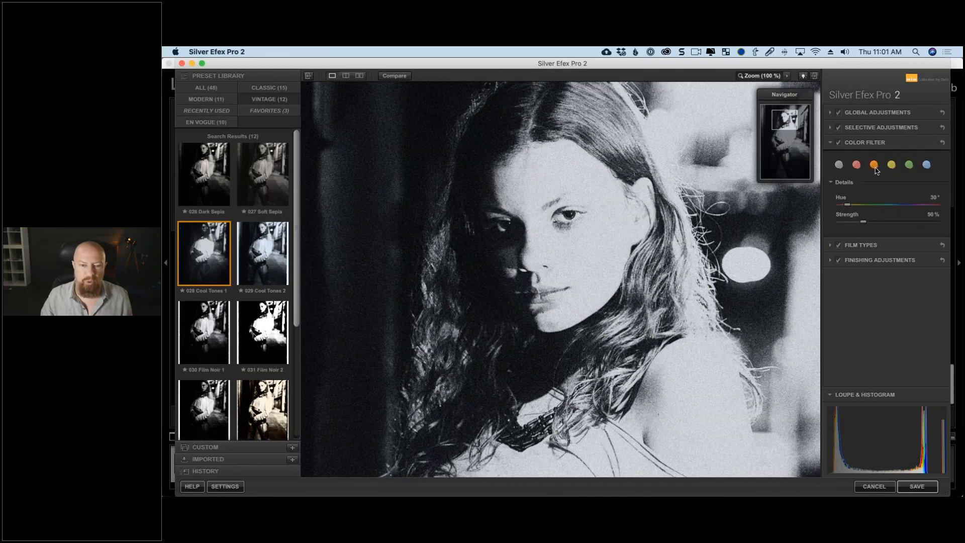
Step: Set the Color Filter hue to 136° and strength to 96%, and save the photo back to Lightroom Classic
left_click_drag(848, 206, 876, 207)
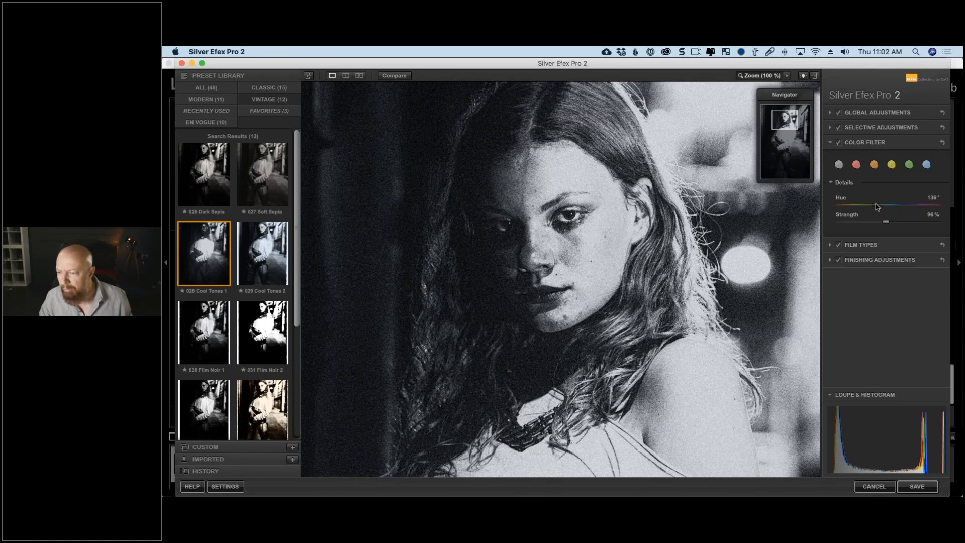
left_click(757, 76)
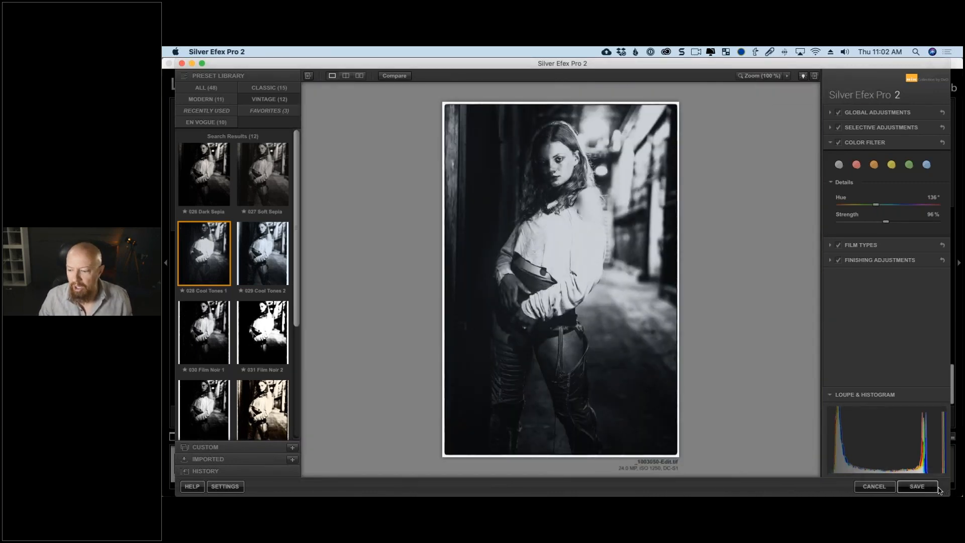
left_click(917, 486)
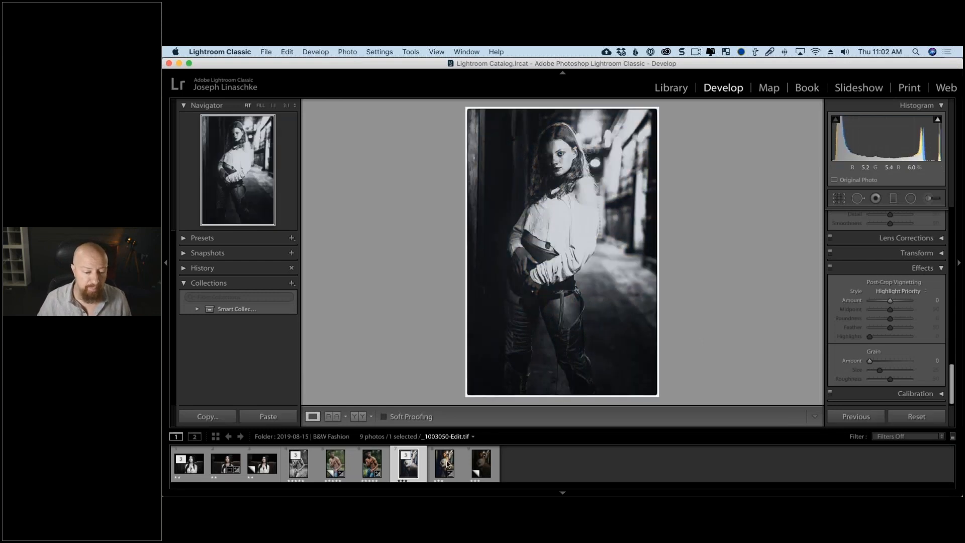
Step: Reveal _1003050-Edit.tif in Finder and open the file in Photoshop to inspect its layers
right_click(408, 465)
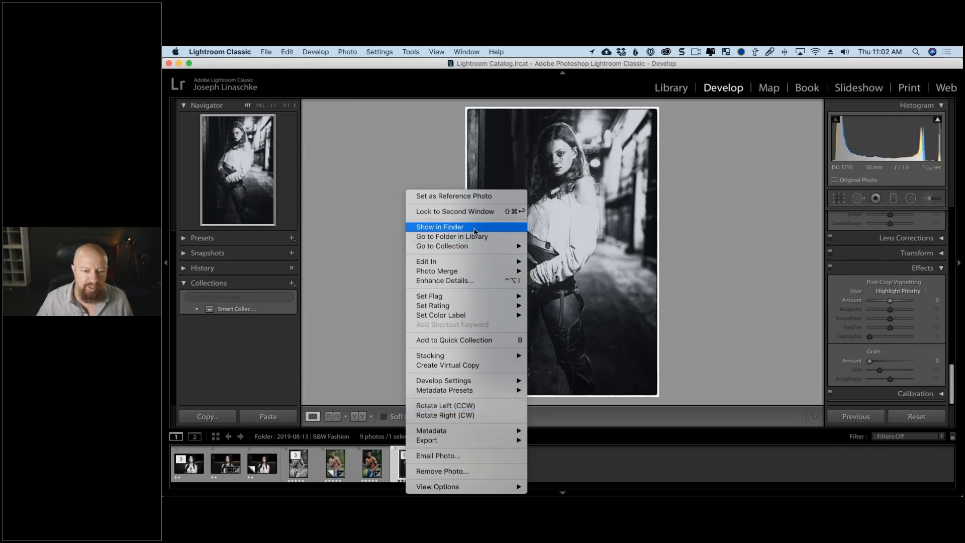
left_click(440, 226)
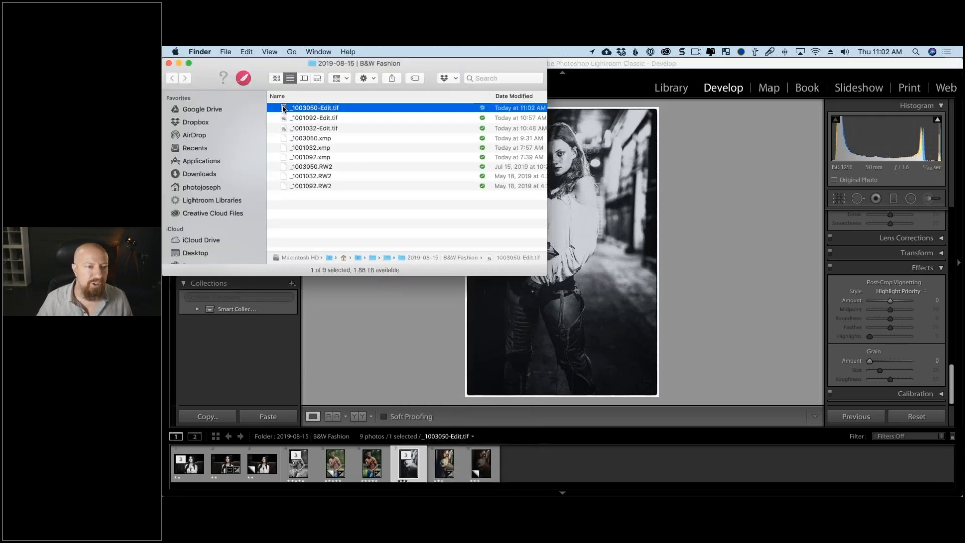
left_click_drag(311, 108, 556, 273)
key("super+Tab")
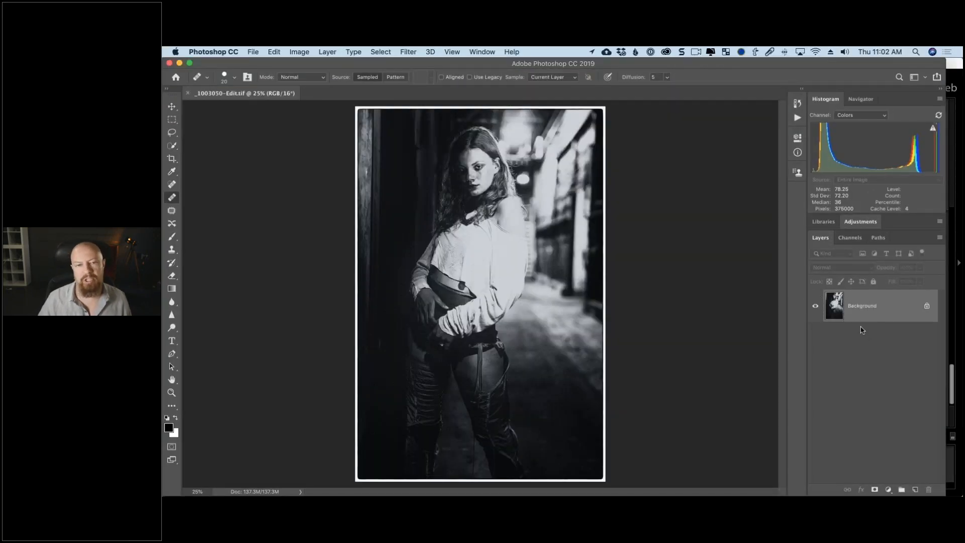
Step: Close _1003050-Edit.tif in Photoshop and switch back to Lightroom Classic
key("super+w")
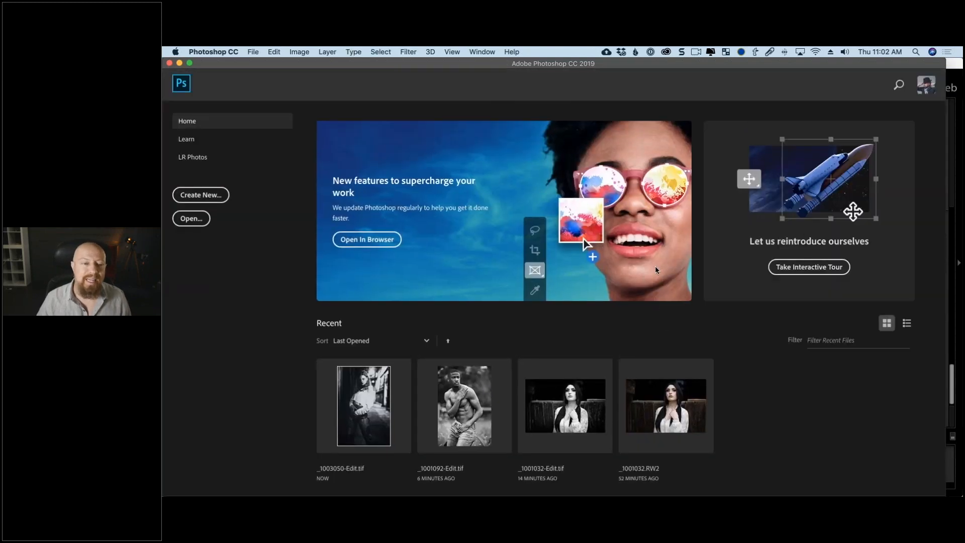
key("super+Tab")
key("super+Tab")
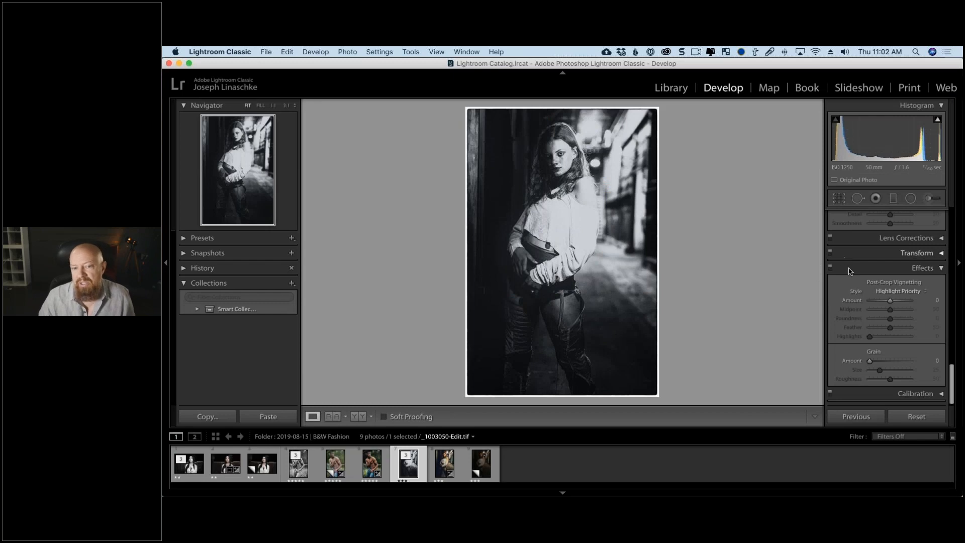
Step: Collapse the Effects settings and split-tone the photo's highlights blue with hue 193 and saturation 27
left_click(928, 270)
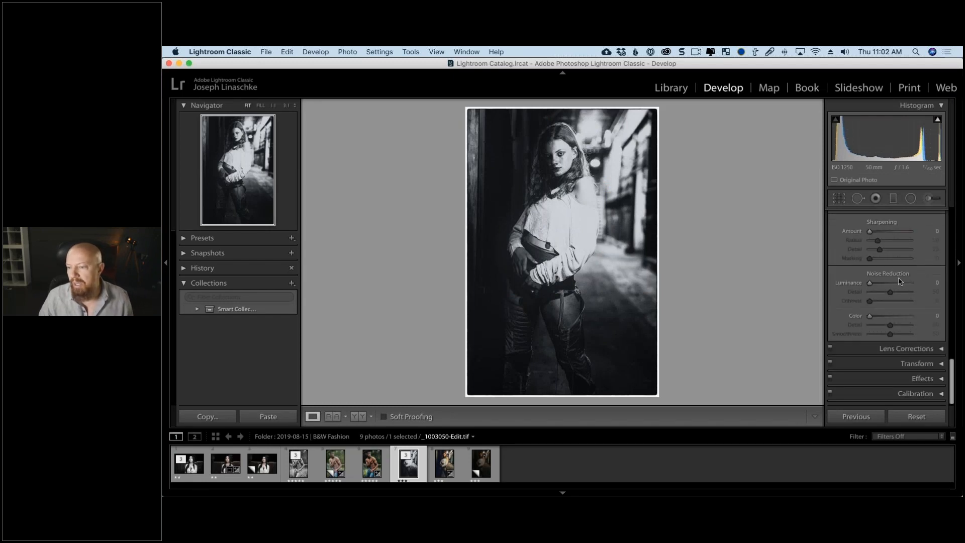
scroll(897, 250, "up", 6)
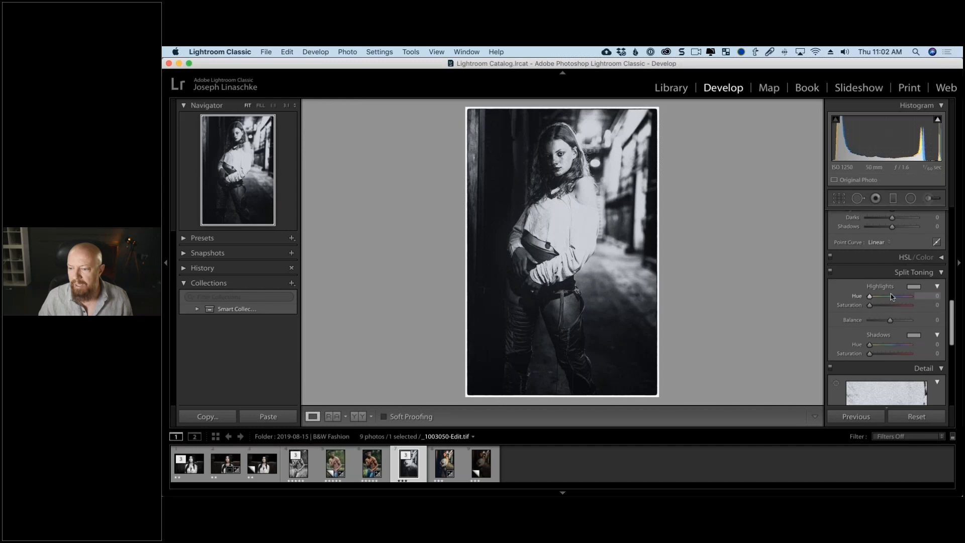
left_click(915, 287)
left_click(806, 296)
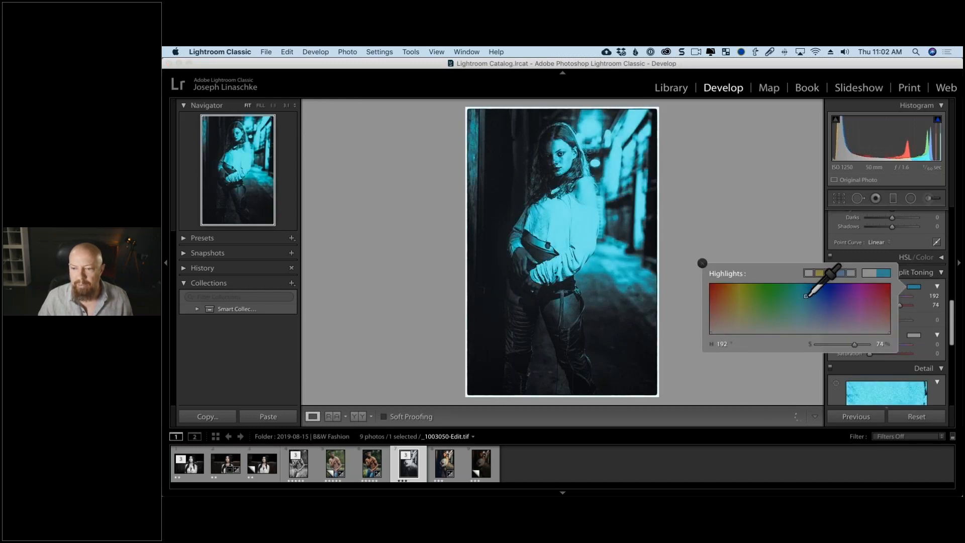
left_click_drag(899, 305, 880, 305)
Step: Tint the photo's shadows reddish brown in Split Toning with hue 17 and saturation 32
left_click(913, 335)
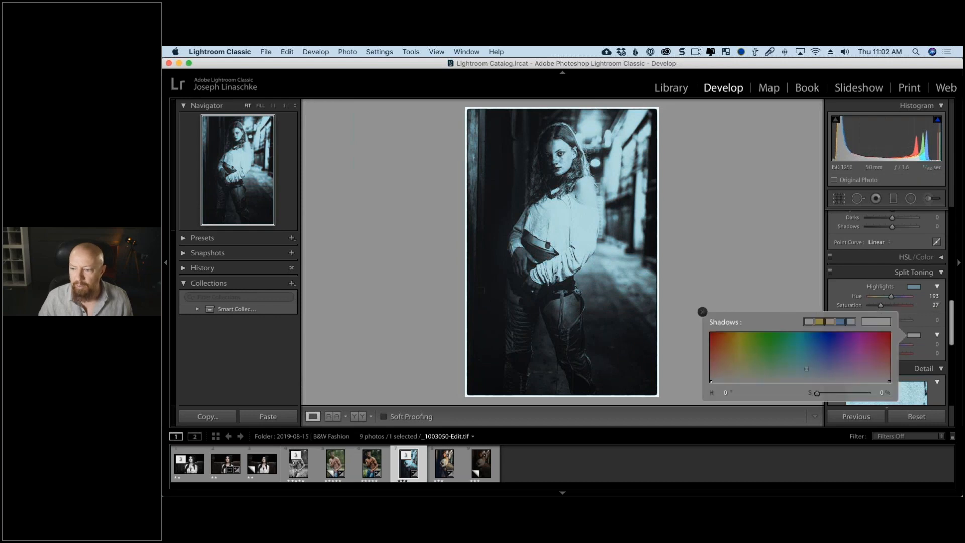
left_click(718, 342)
left_click(768, 298)
left_click_drag(902, 354, 883, 357)
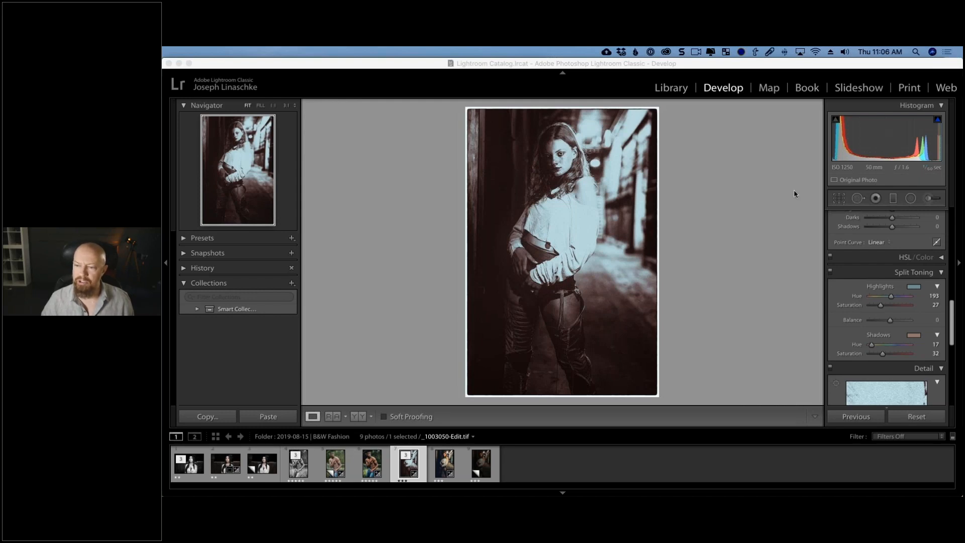
Step: Select the man's black-and-white portrait _1001092-Edit.tif and open it in Photoshop with the Edit Original option
left_click(297, 465)
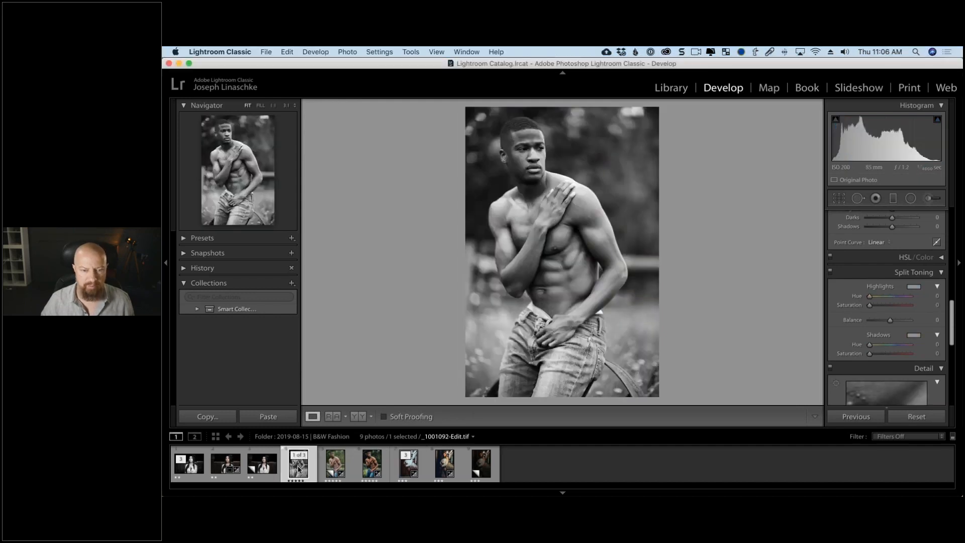
key("super+e")
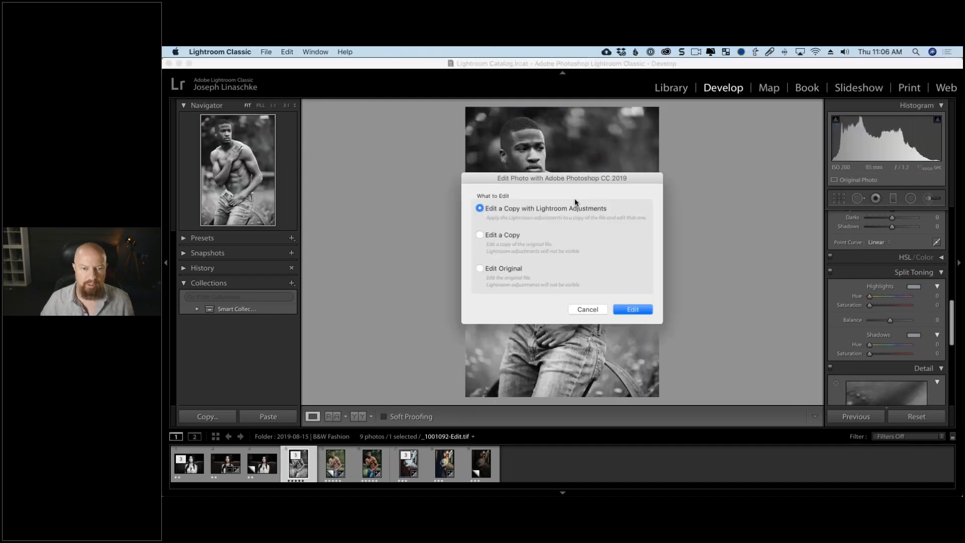
left_click(585, 312)
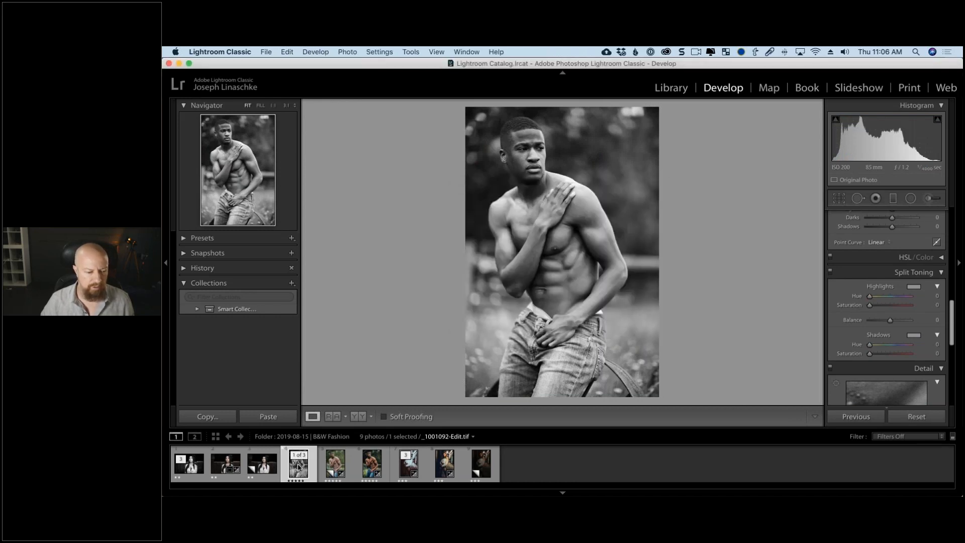
right_click(298, 467)
left_click(288, 472)
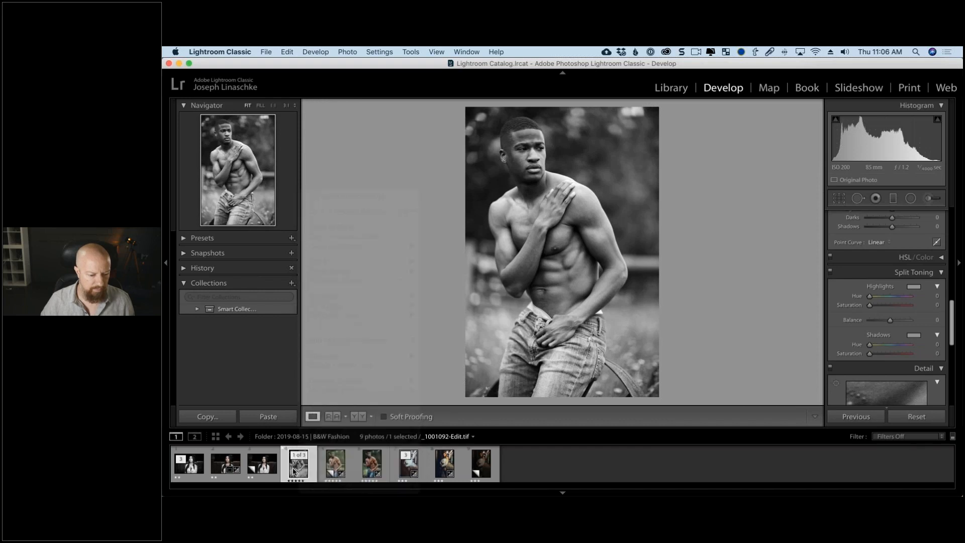
right_click(294, 467)
mouse_move(356, 263)
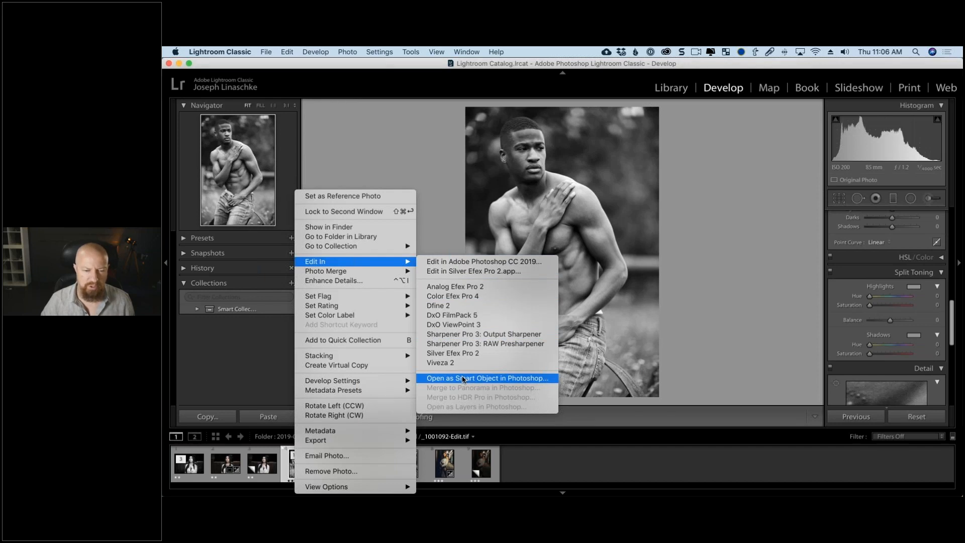
left_click(470, 263)
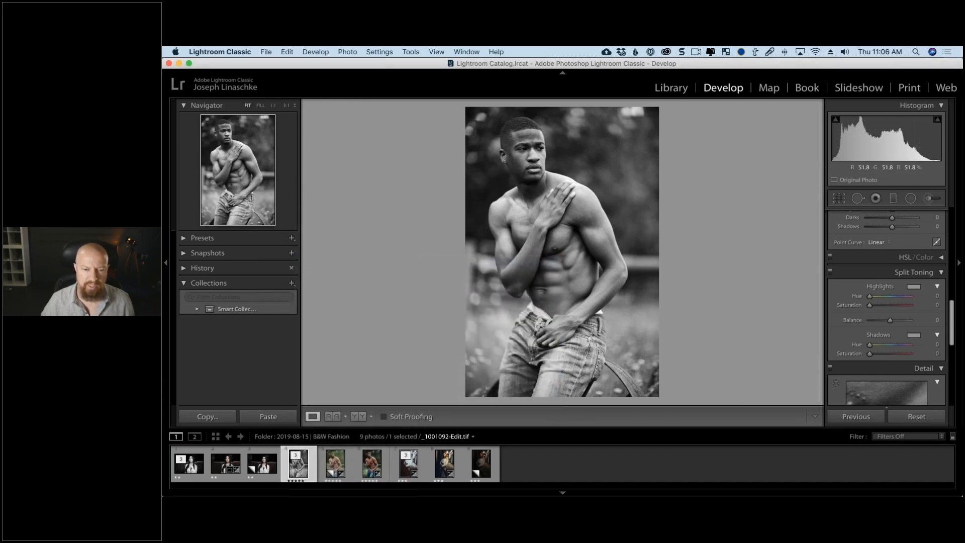
left_click(500, 268)
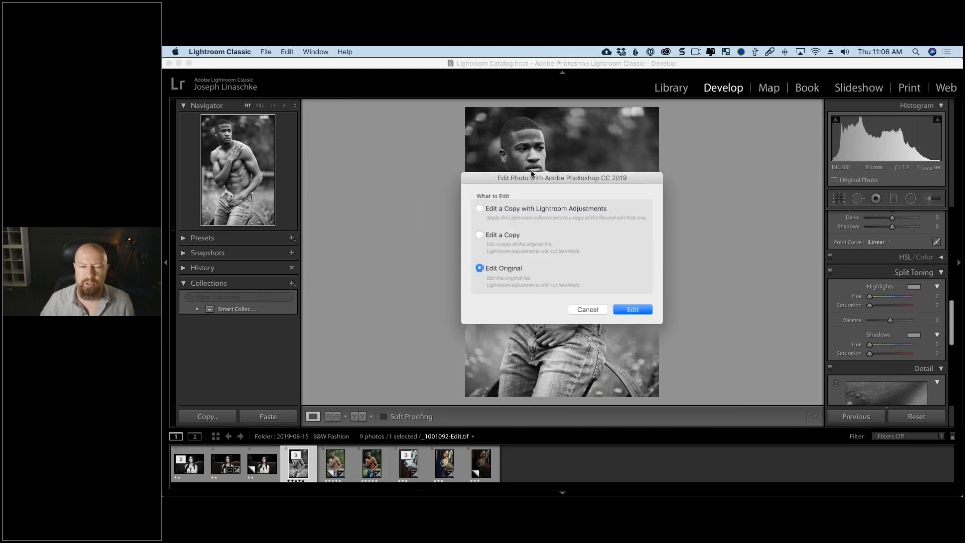
left_click_drag(531, 176, 532, 172)
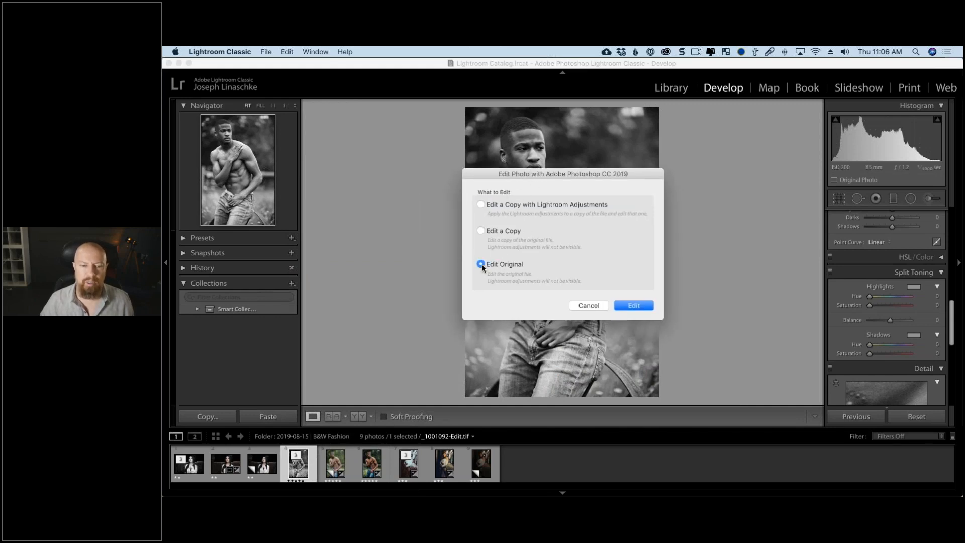
left_click(632, 306)
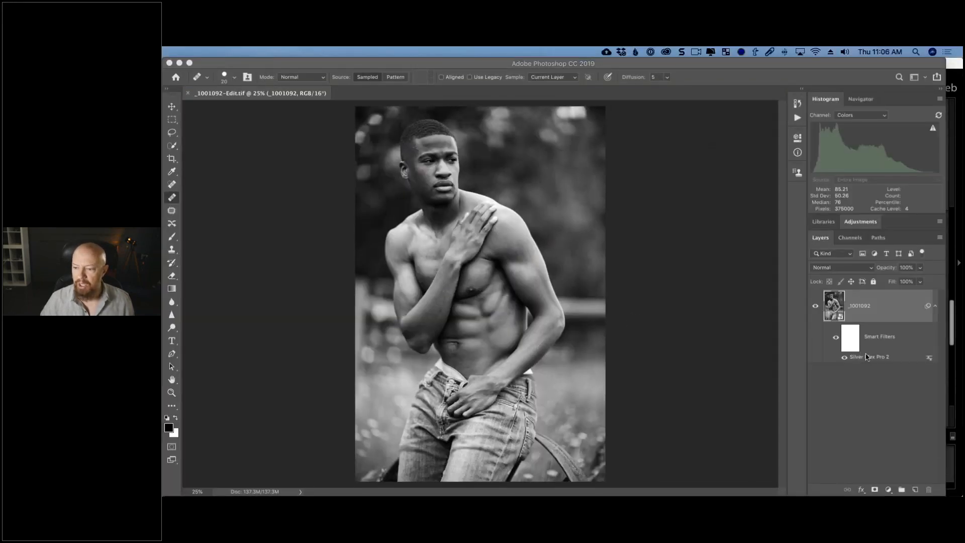
Step: Reopen the layer's Silver Efex Pro 2 smart filter and expand its Selective Adjustments
double_click(860, 354)
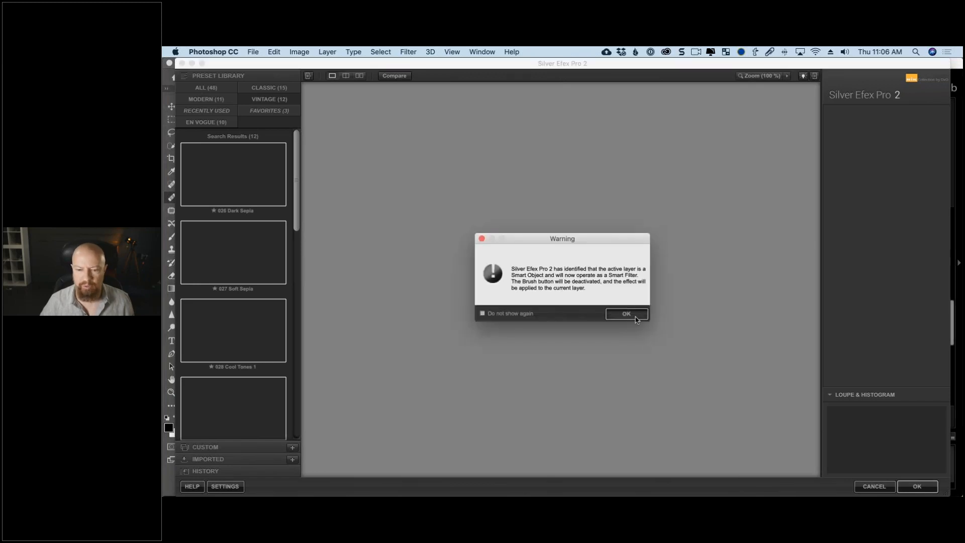
left_click(634, 316)
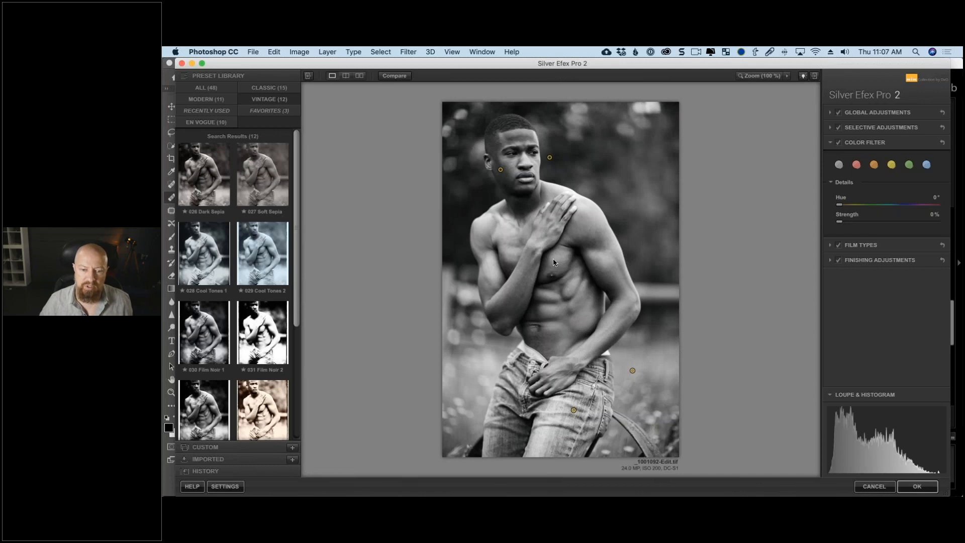
left_click(830, 128)
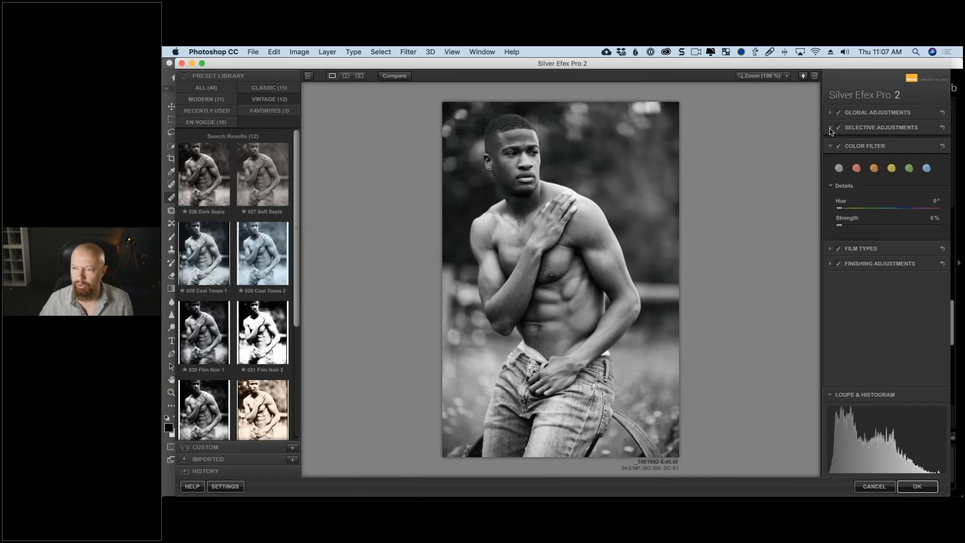
Step: Add a control point on the man's chest and enlarge its area to 34% while previewing its mask
left_click(865, 148)
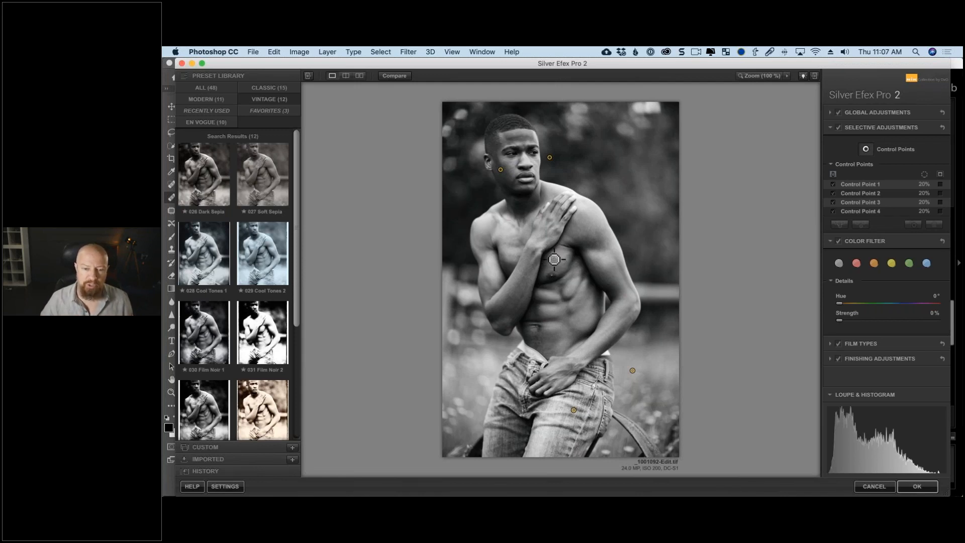
left_click(552, 259)
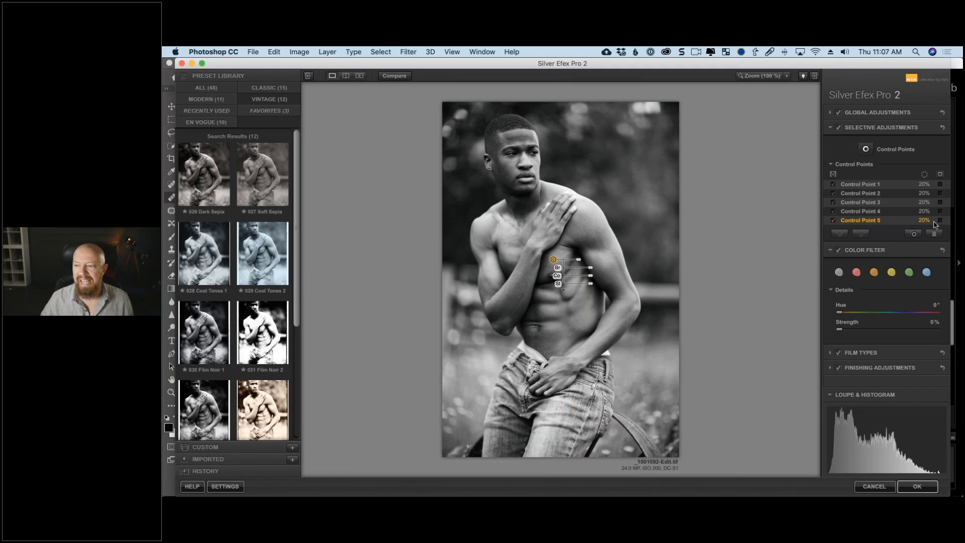
left_click(940, 220)
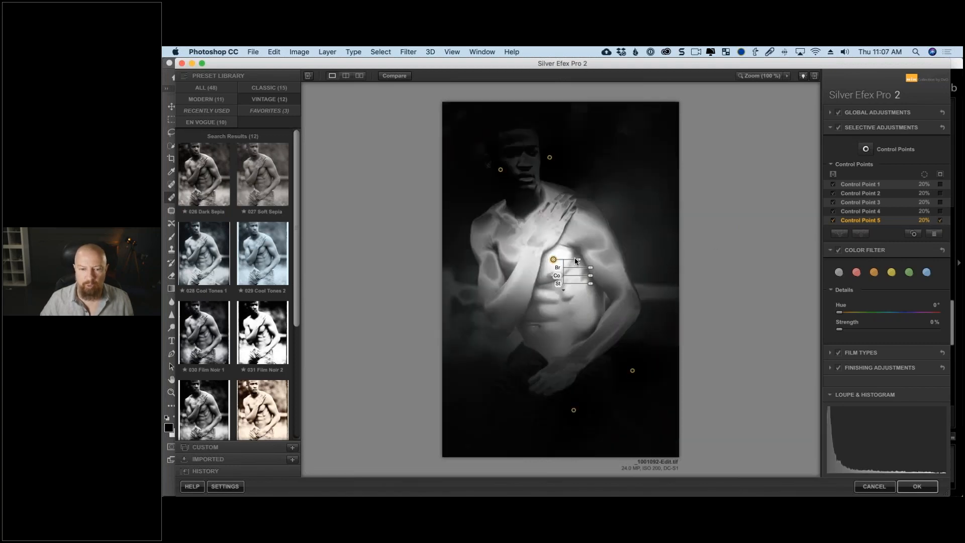
mouse_move(578, 260)
left_mouse_down()
mouse_move(587, 262)
mouse_move(550, 259)
mouse_move(492, 222)
mouse_move(544, 269)
mouse_move(543, 286)
mouse_move(556, 257)
mouse_move(551, 265)
mouse_move(581, 261)
left_mouse_up()
left_click(941, 220)
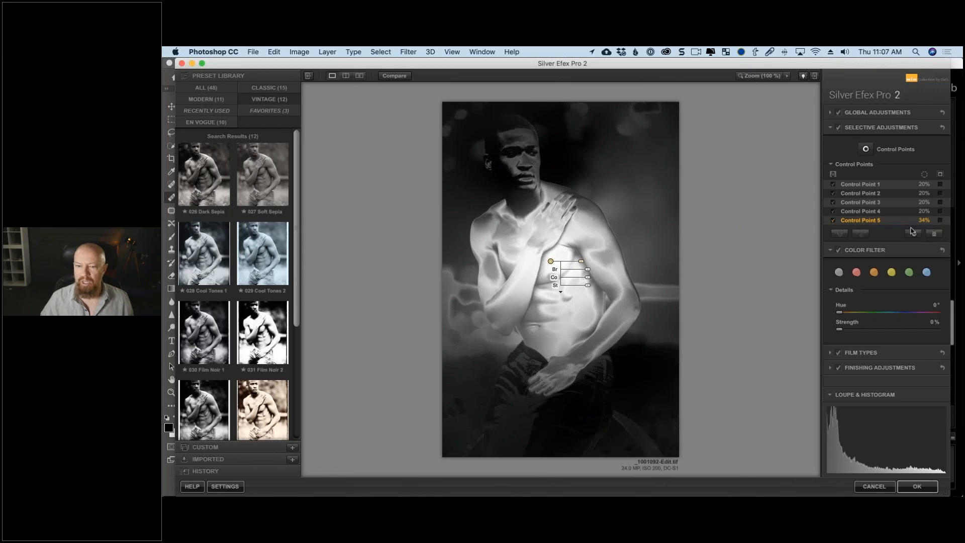
Step: Raise the contrast and structure of the chest control point
left_click_drag(589, 283, 603, 284)
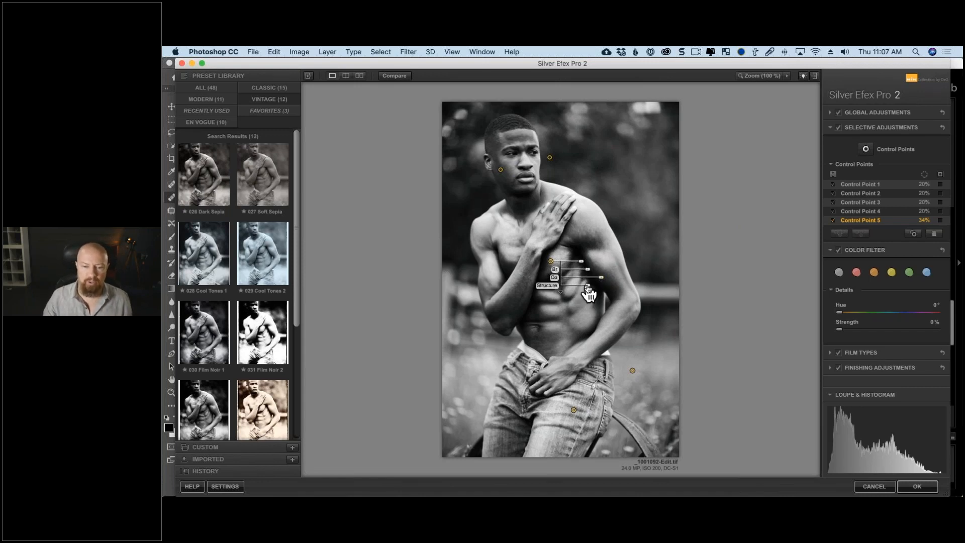
left_click_drag(587, 287, 609, 285)
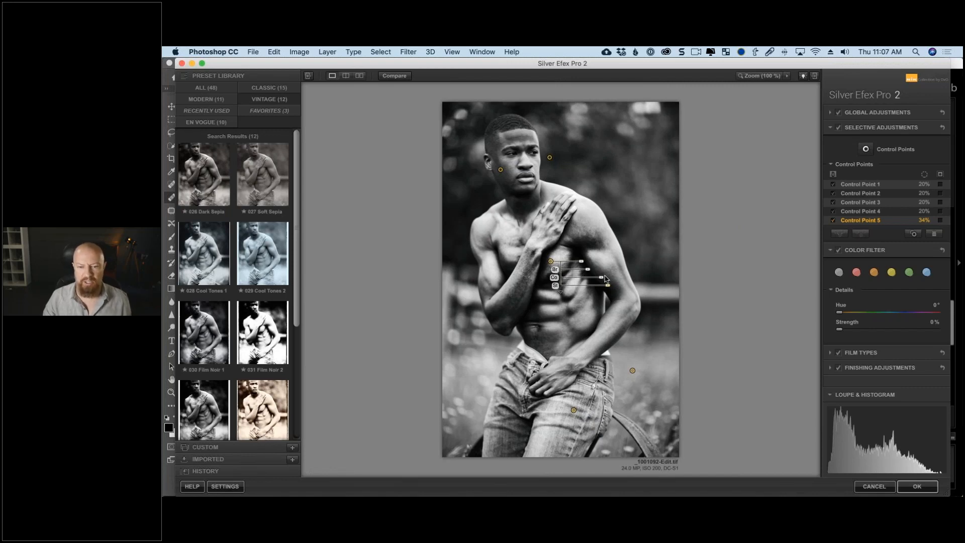
mouse_move(601, 278)
left_mouse_down()
mouse_move(610, 279)
mouse_move(599, 279)
left_mouse_up()
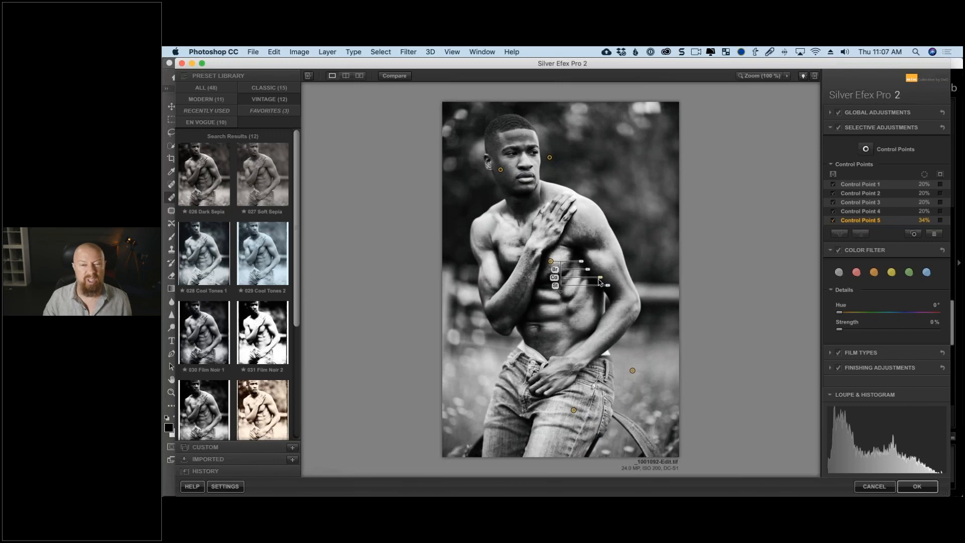
Step: Switch to Lightroom Classic, select the color raw photo _1003050.RW2 and zoom in on the woman's face
left_click(955, 134)
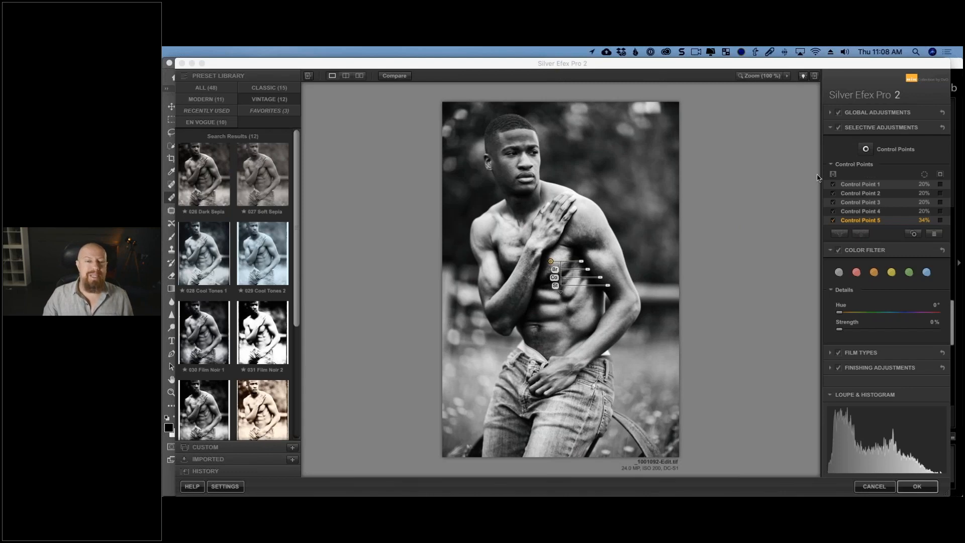
key("super+Tab")
left_click(522, 270)
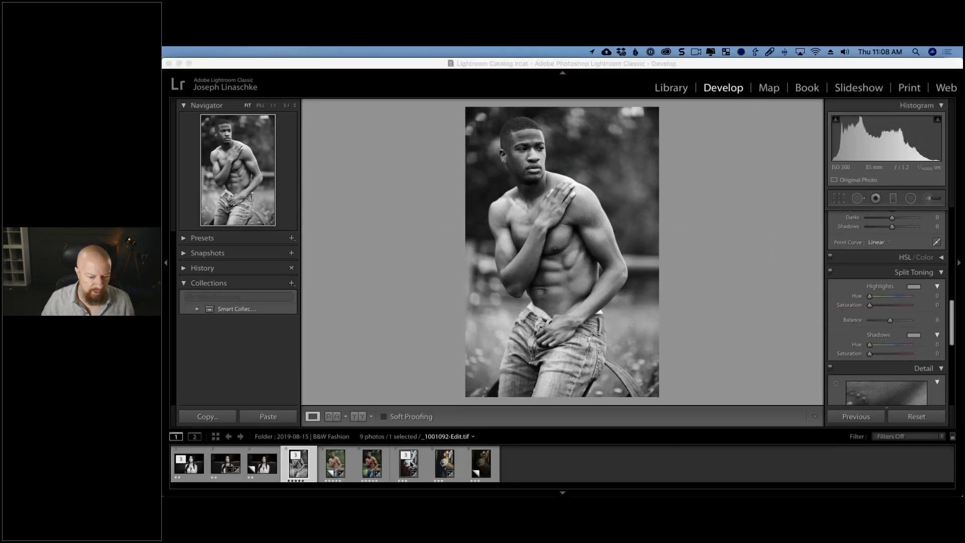
left_click(445, 468)
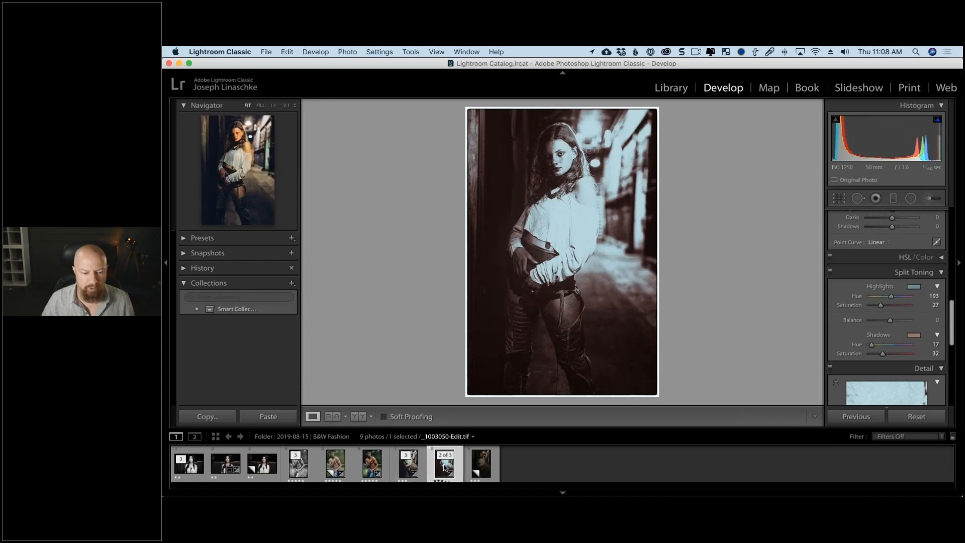
key("Left")
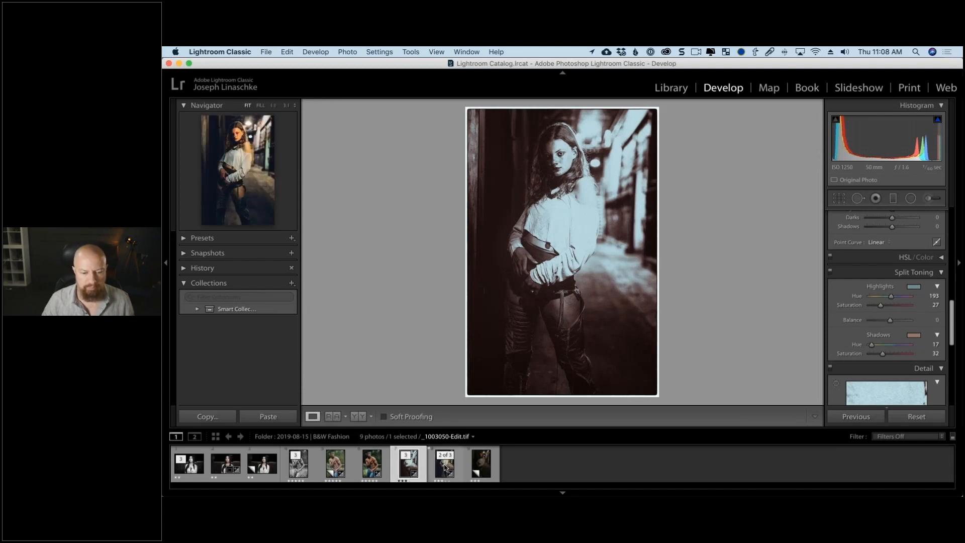
key("Right")
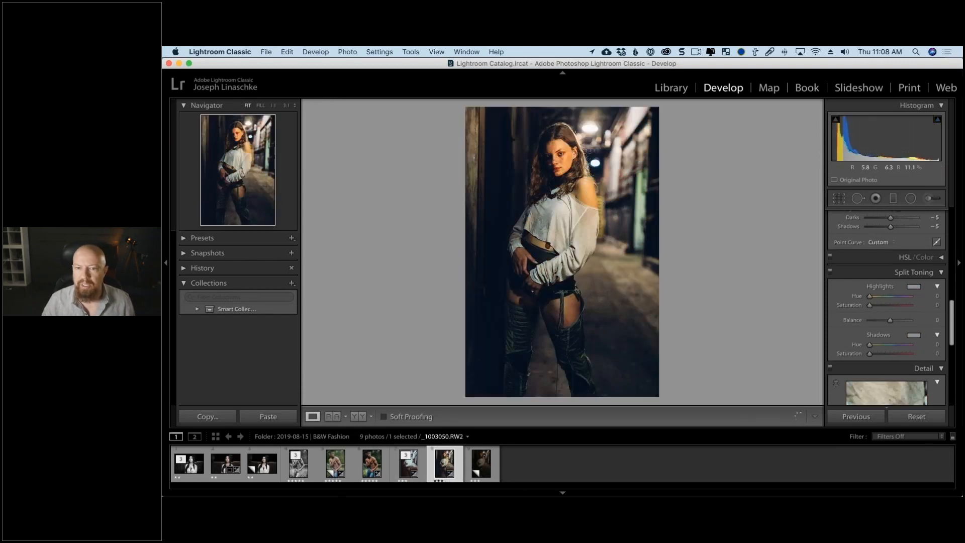
left_click(582, 154)
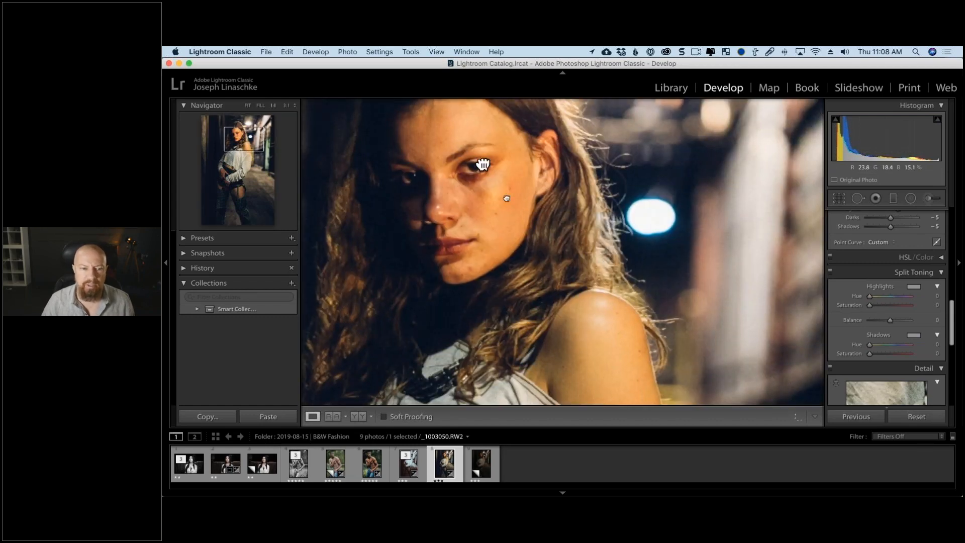
left_click_drag(482, 165, 510, 218)
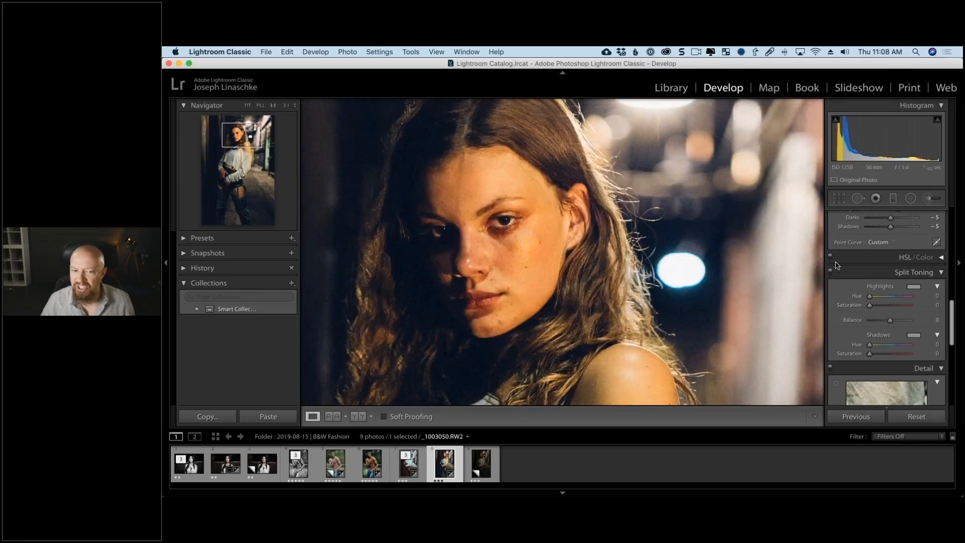
left_click_drag(669, 251, 707, 256)
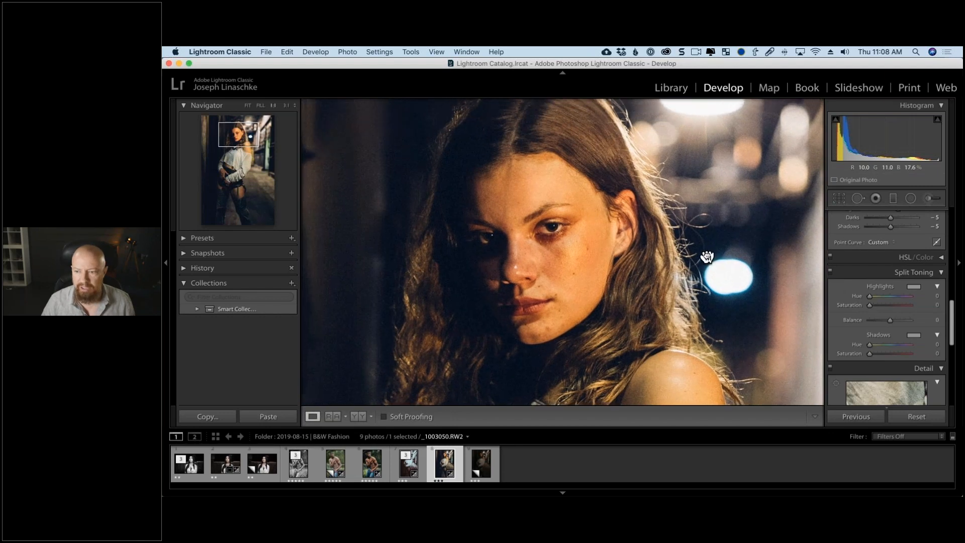
Step: Collapse the Split Toning, Detail, Tone Curve, Basic and Histogram sections
scroll(857, 308, "down", 2)
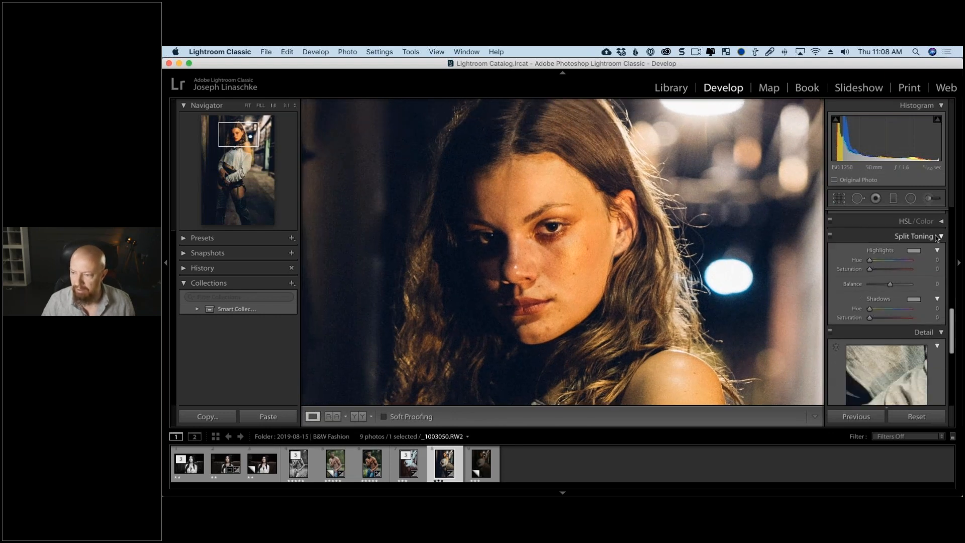
left_click(937, 237)
left_click(938, 251)
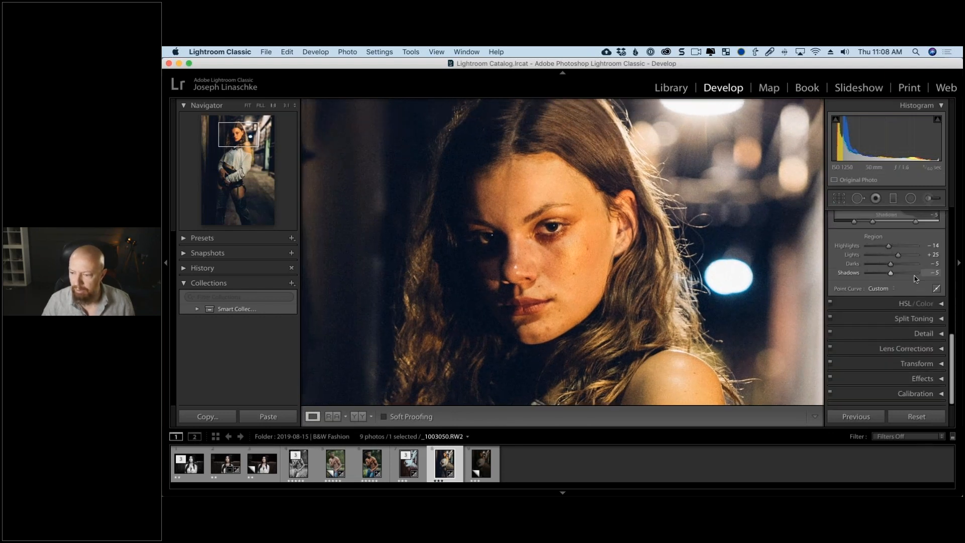
scroll(920, 291, "up", 8)
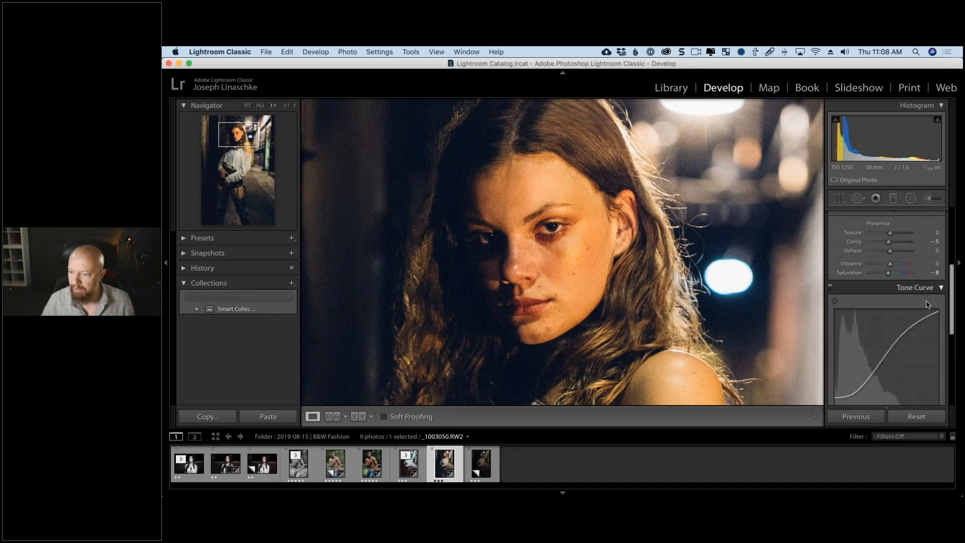
left_click(929, 288)
scroll(899, 266, "up", 3)
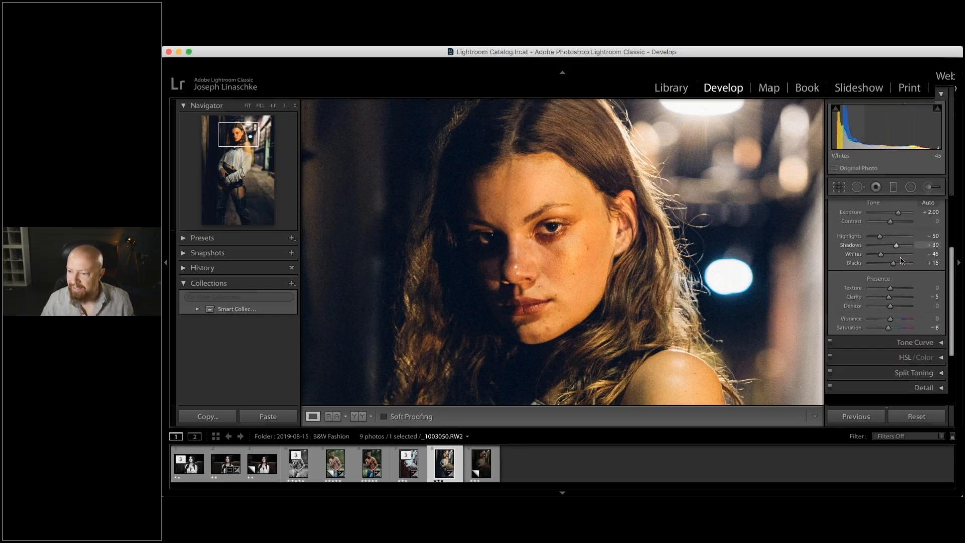
scroll(902, 260, "up", 4)
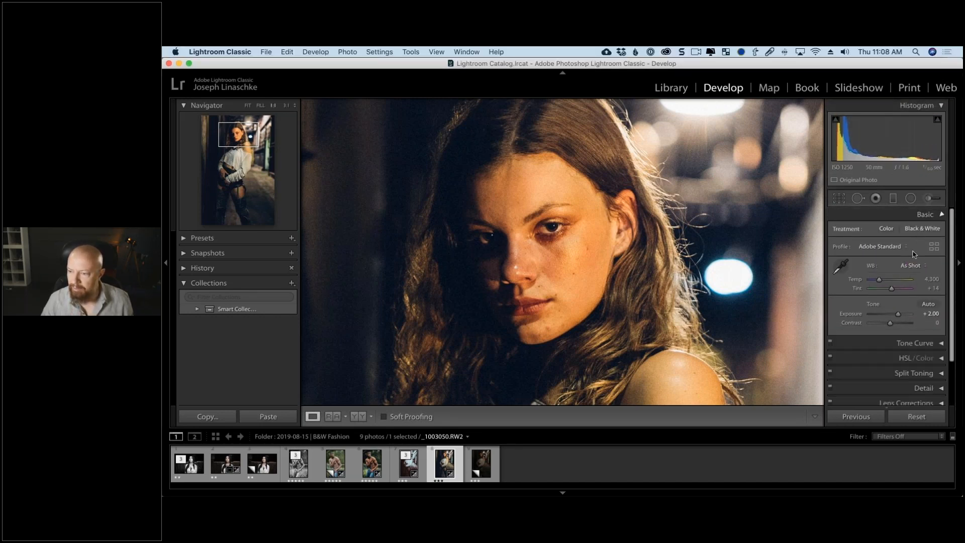
left_click(919, 215)
left_click(926, 106)
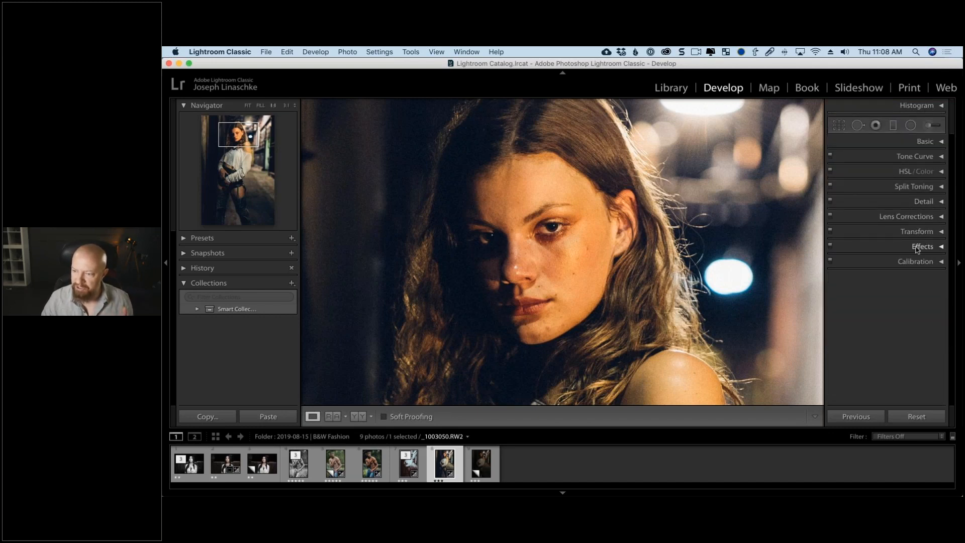
Step: Expand the Effects and Detail sections and reset the grain amount to 0
left_click(922, 247)
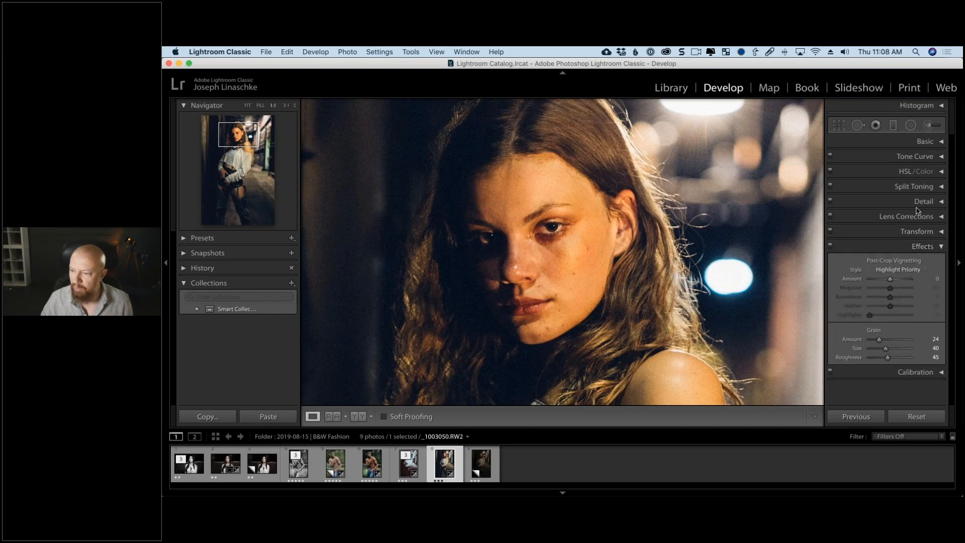
left_click(922, 202)
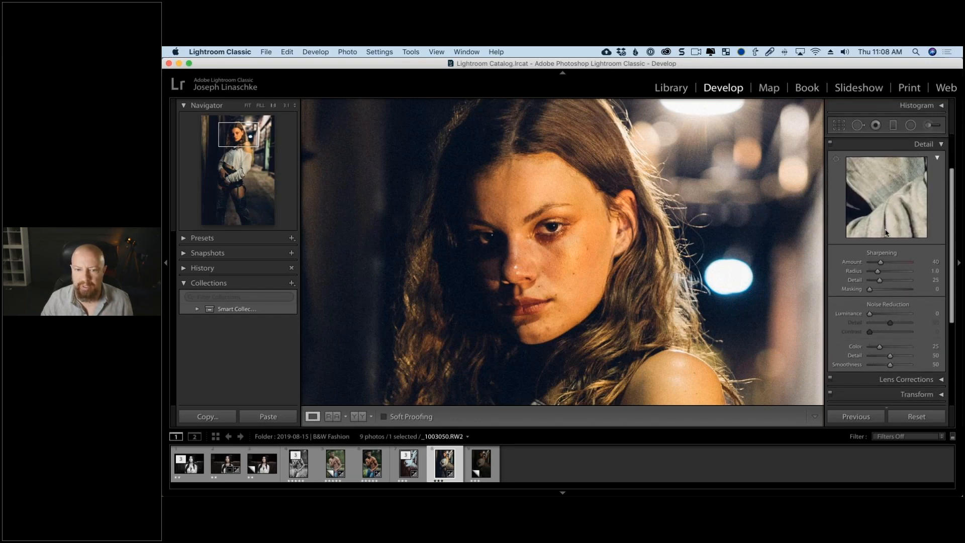
scroll(889, 230, "down", 5)
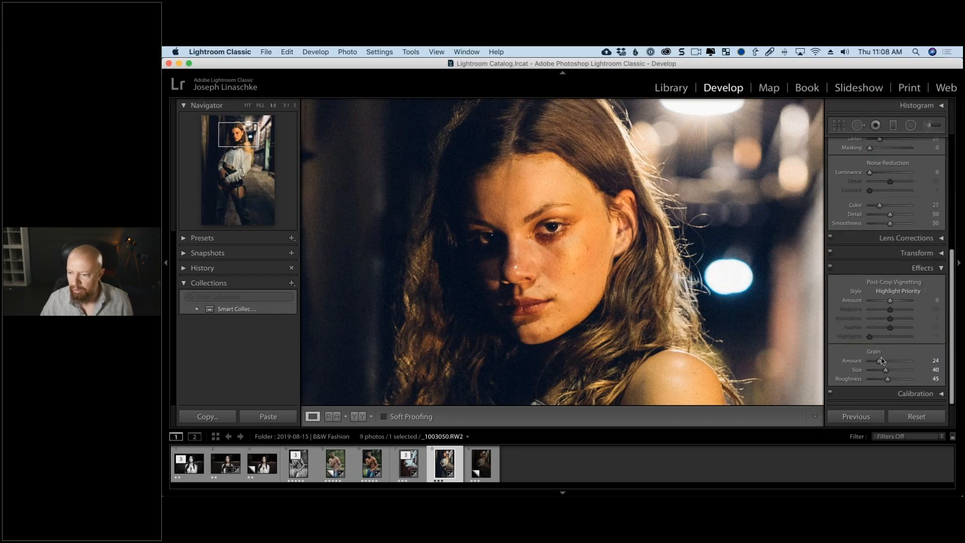
double_click(879, 361)
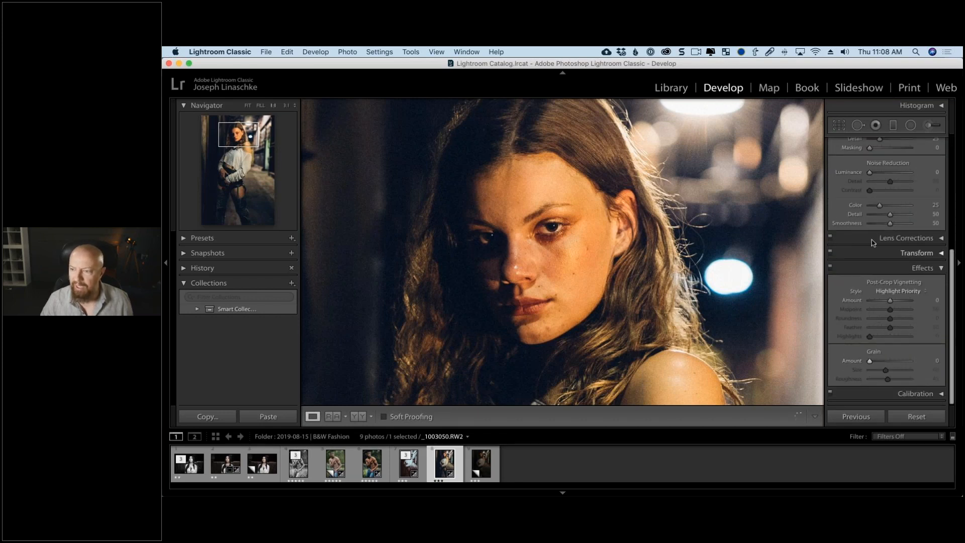
Step: Try a sharpening amount of 102 and inspect the blurred background lights beside the woman's hair at closer zoom
scroll(875, 247, "up", 2)
scroll(873, 243, "up", 2)
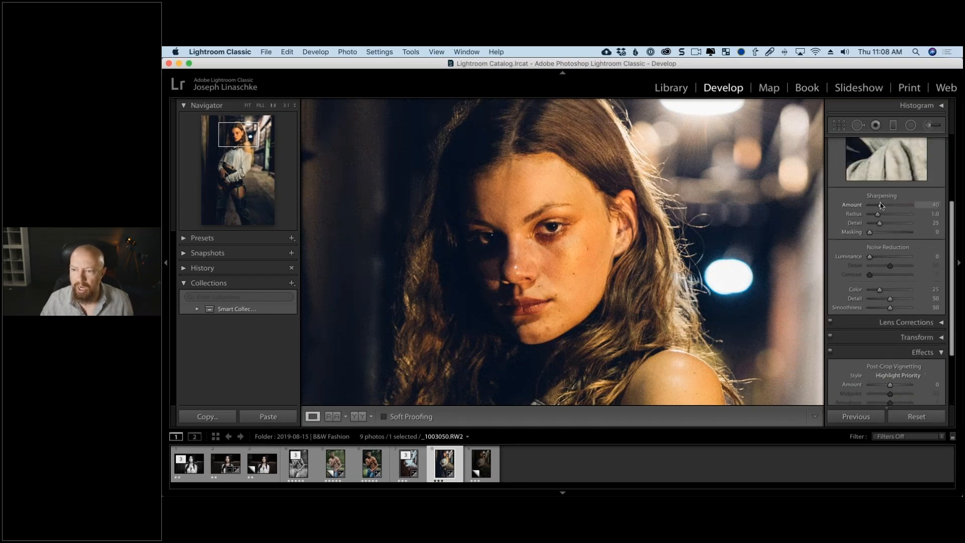
left_click_drag(880, 206, 897, 207)
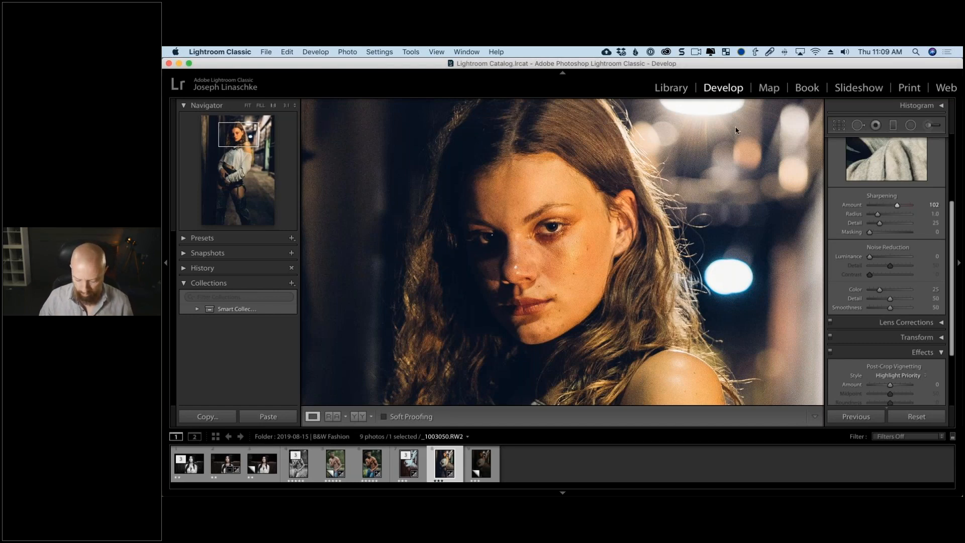
key("super+equal")
left_click_drag(739, 141, 485, 323)
left_click_drag(667, 186, 519, 224)
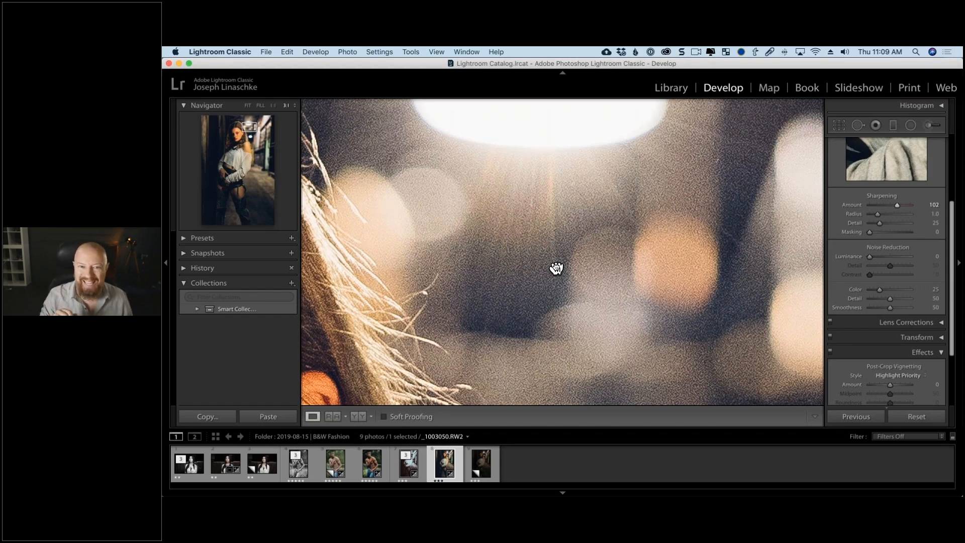
Step: Set the sharpening amount to 0 and keep luminance noise reduction at 0
left_click(868, 205)
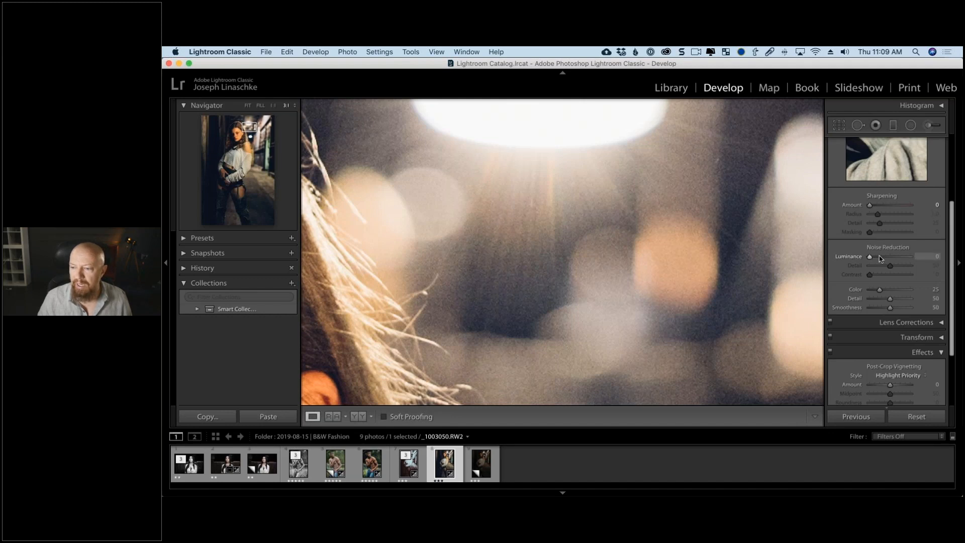
mouse_move(870, 256)
left_mouse_down()
mouse_move(879, 257)
mouse_move(855, 261)
left_mouse_up()
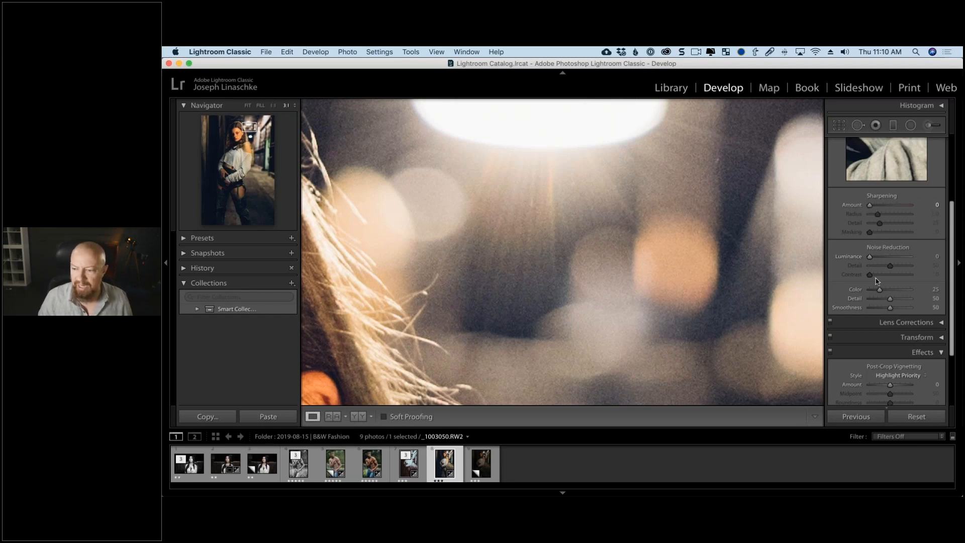
Step: Try a grain amount of 24 and inspect its effect around the overhead lamp and the woman's face
scroll(860, 327, "down", 5)
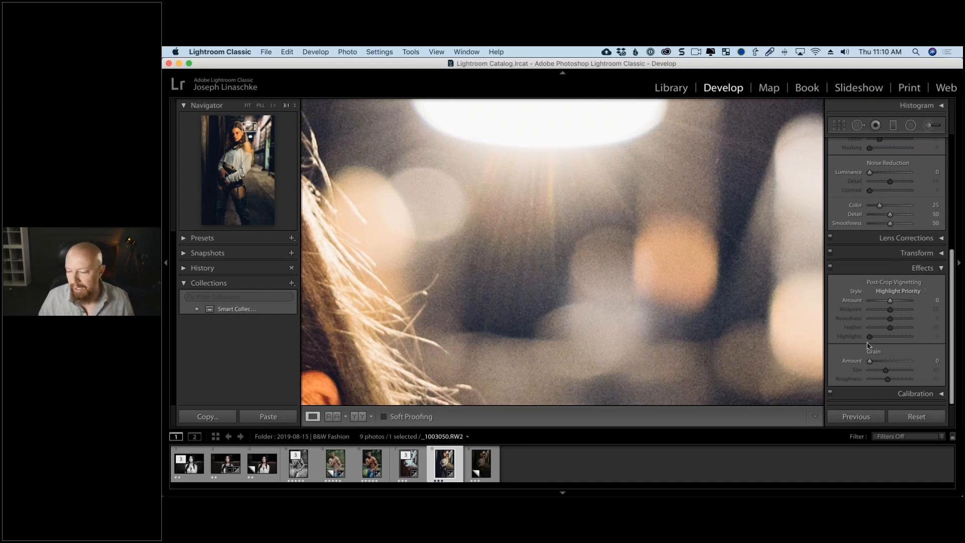
left_click_drag(869, 361, 879, 362)
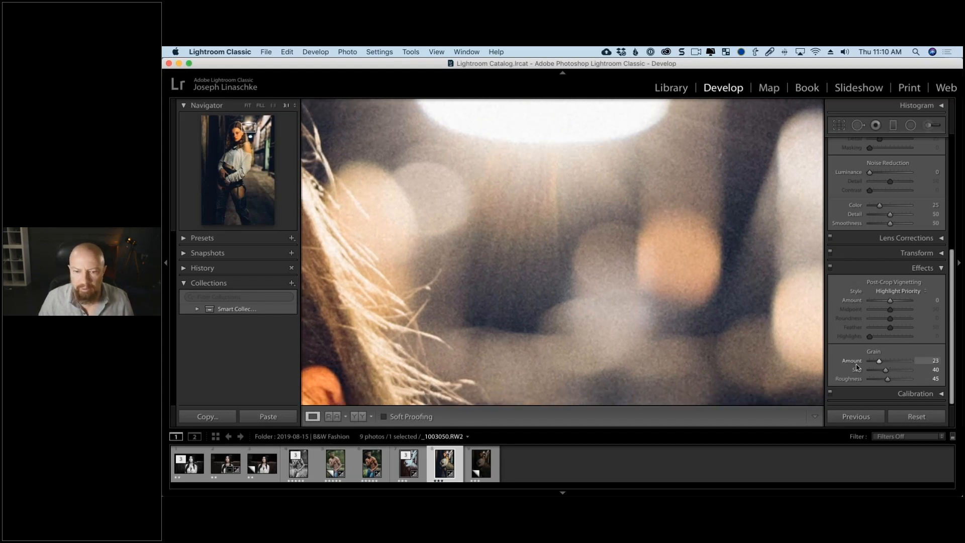
mouse_move(880, 362)
left_mouse_down()
mouse_move(868, 361)
mouse_move(880, 365)
left_mouse_up()
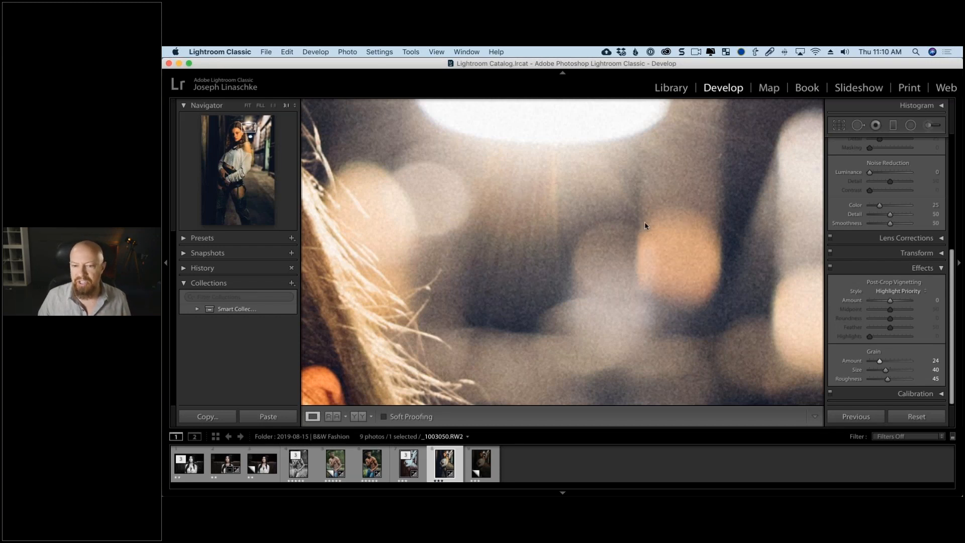
left_click(685, 187)
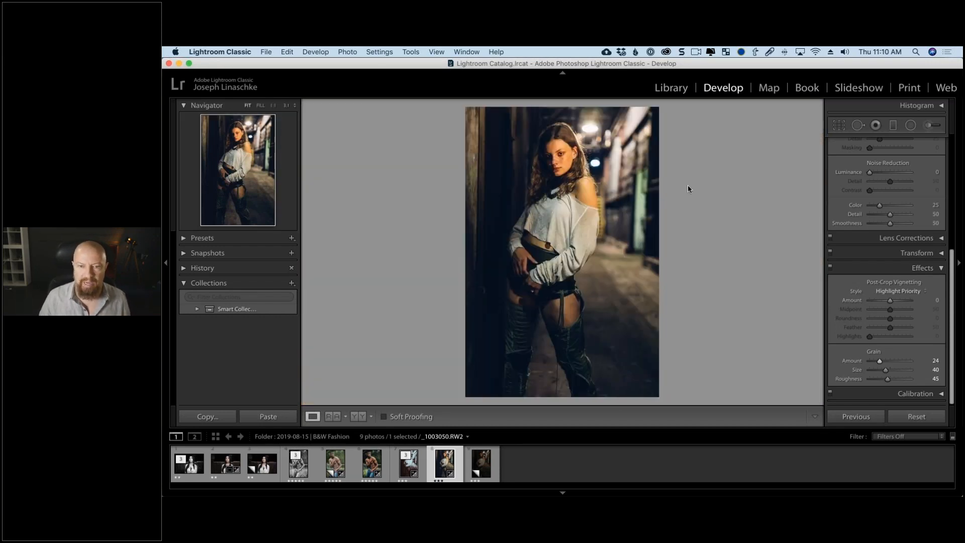
left_click(611, 117)
key("super+minus")
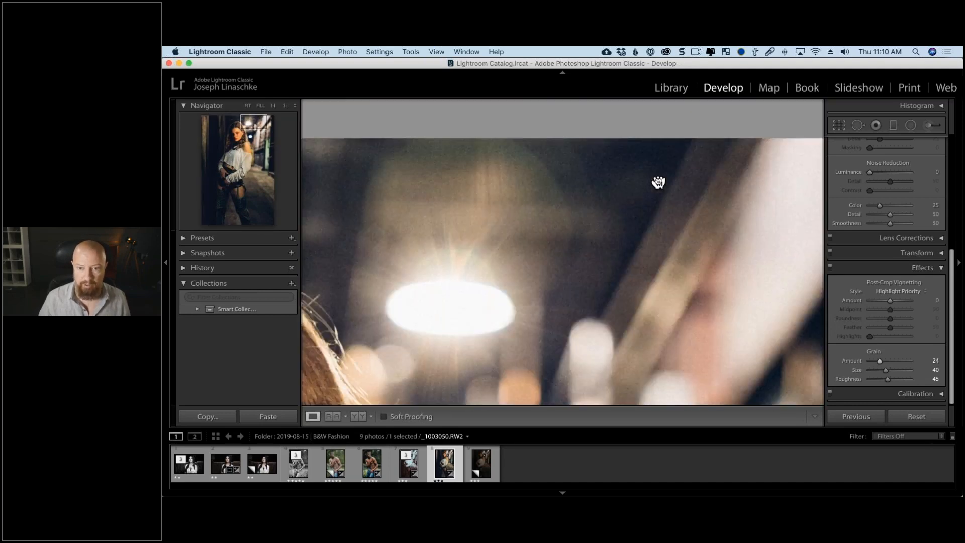
left_click_drag(602, 297, 664, 202)
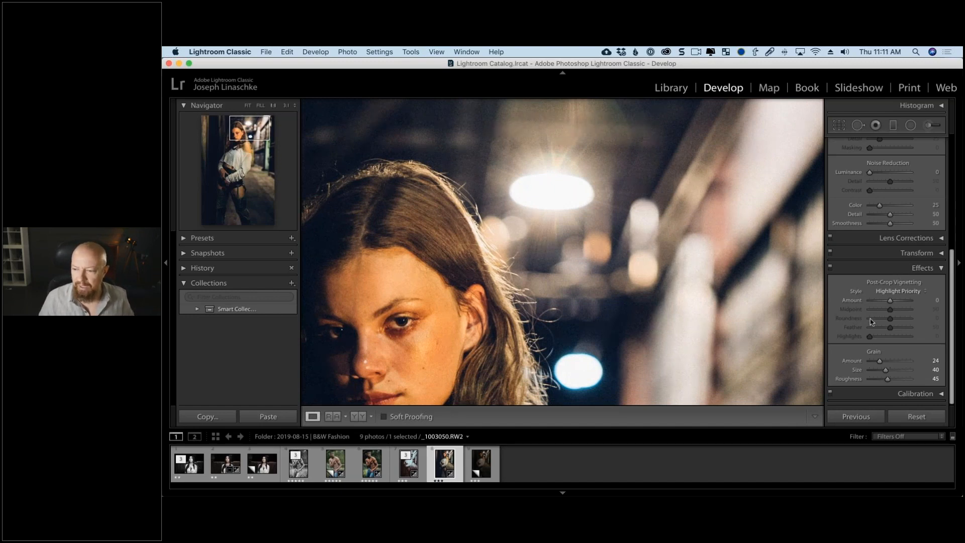
Step: Reset the grain amount to 0 and try a sharpening amount of 70 for comparison
scroll(875, 268, "up", 2)
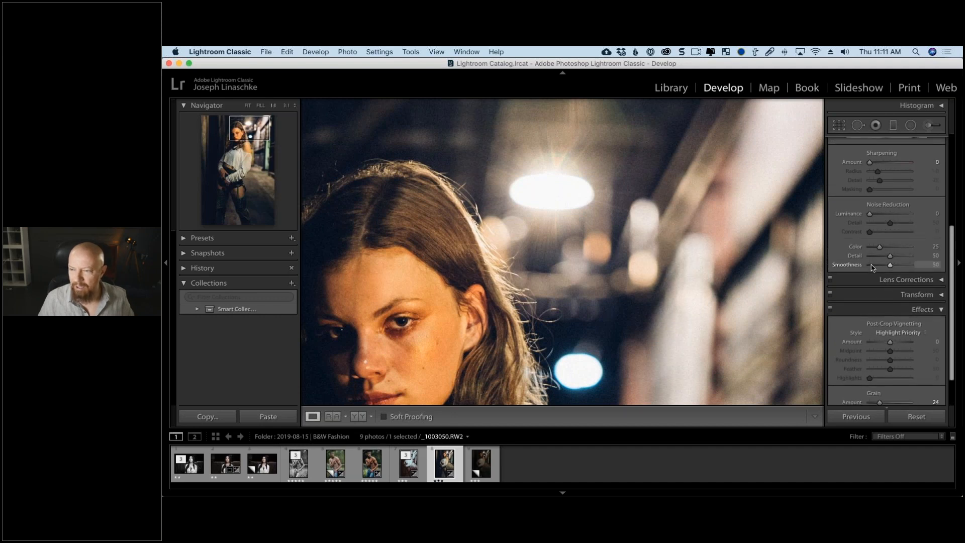
scroll(863, 321, "down", 2)
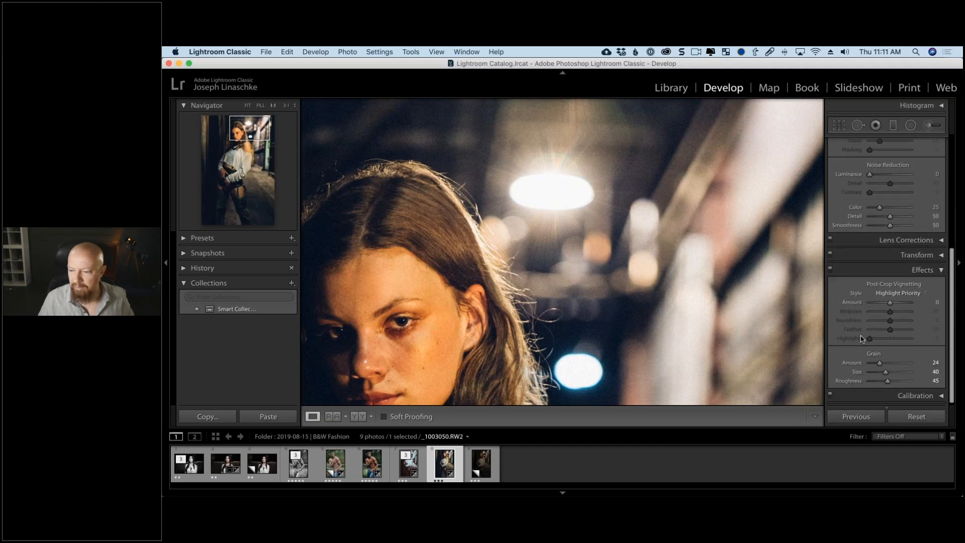
double_click(851, 363)
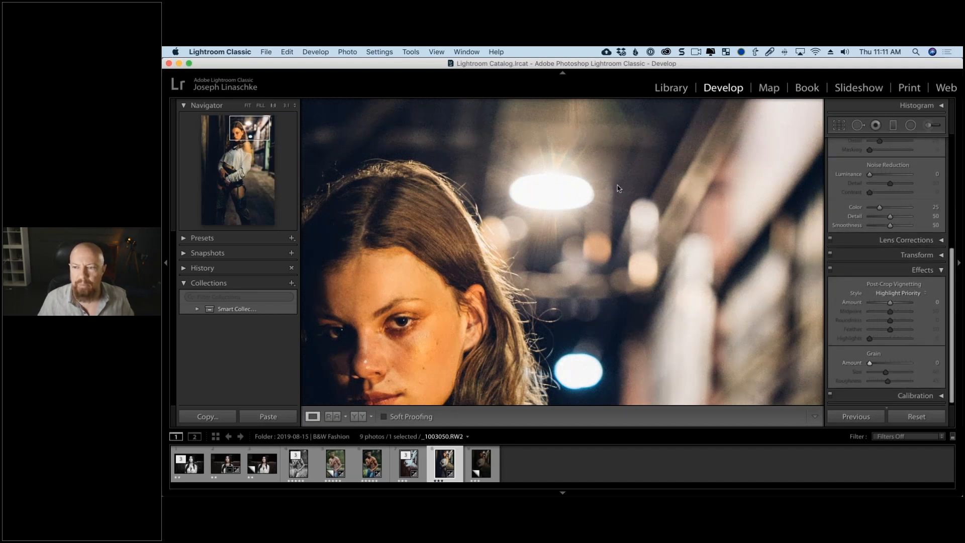
scroll(871, 178, "up", 3)
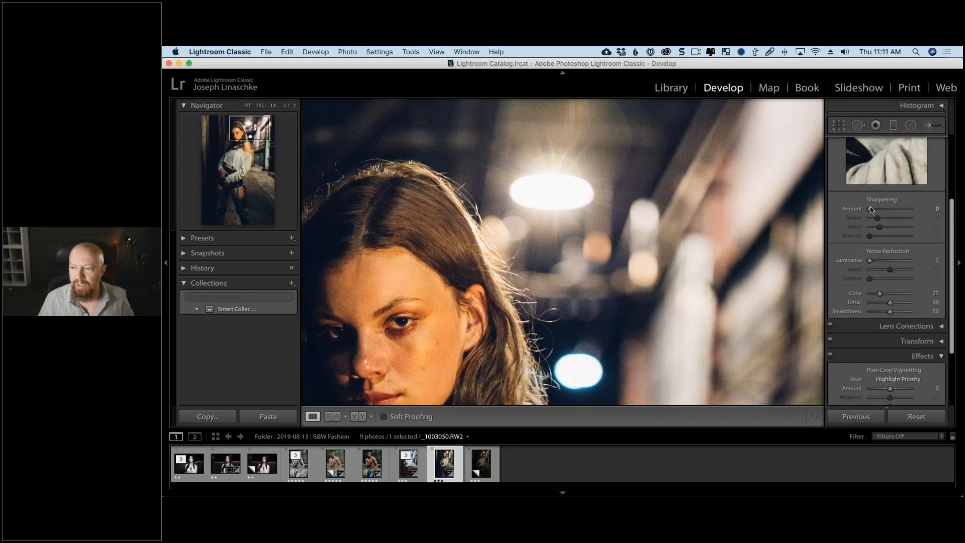
left_click_drag(881, 209, 889, 211)
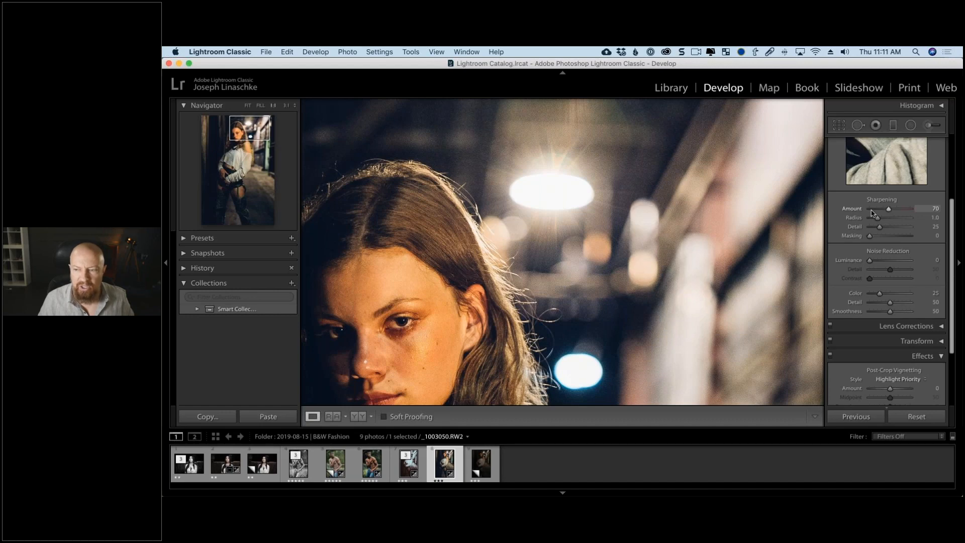
Step: Set the grain amount to 48
scroll(876, 366, "down", 3)
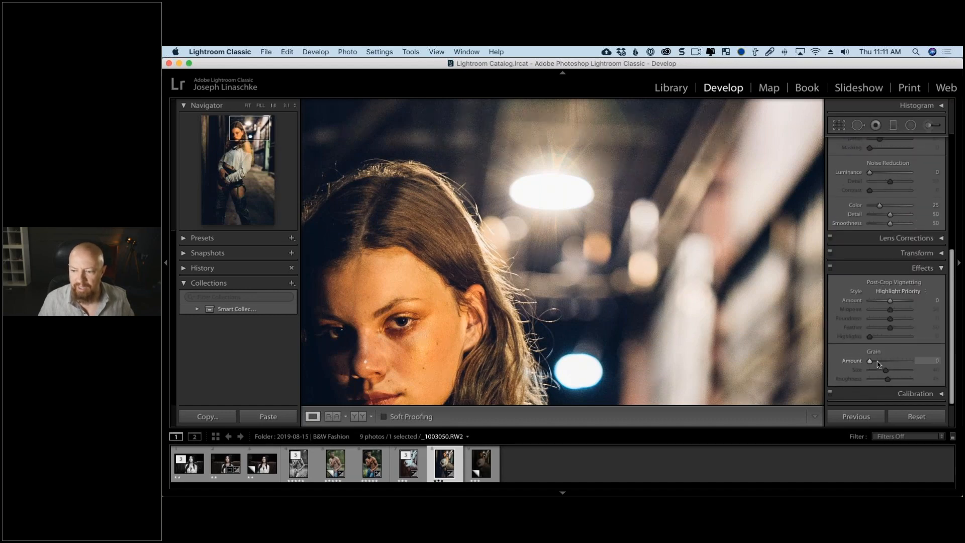
left_click_drag(870, 361, 890, 362)
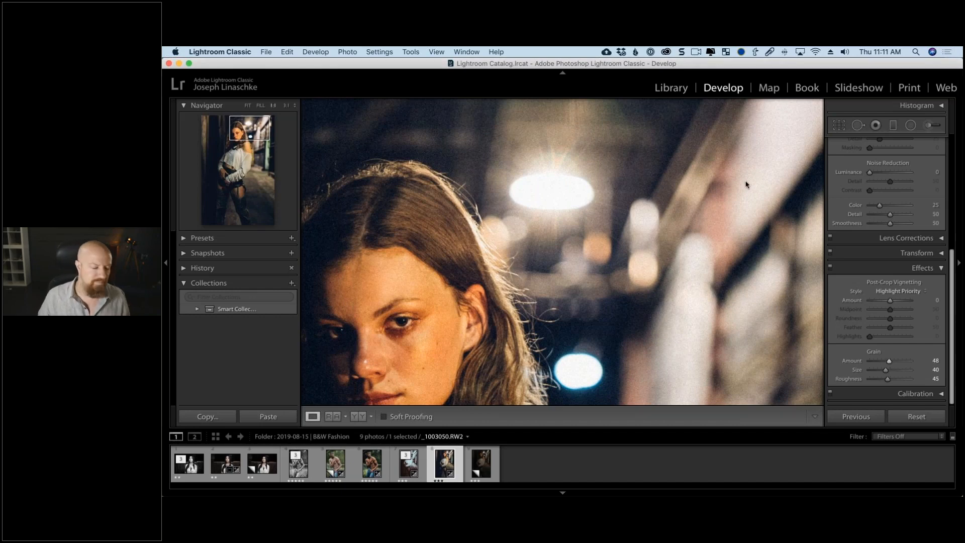
key("super+Tab")
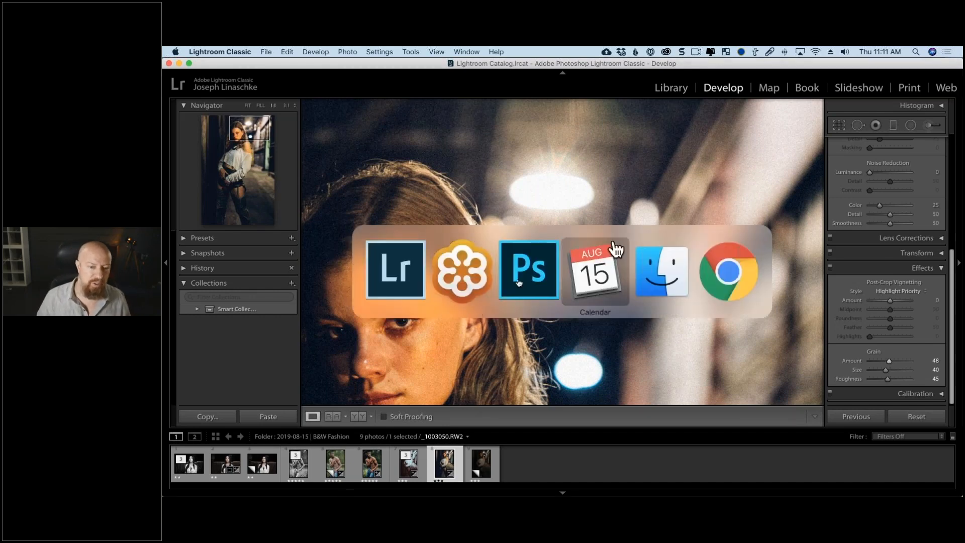
left_click(477, 270)
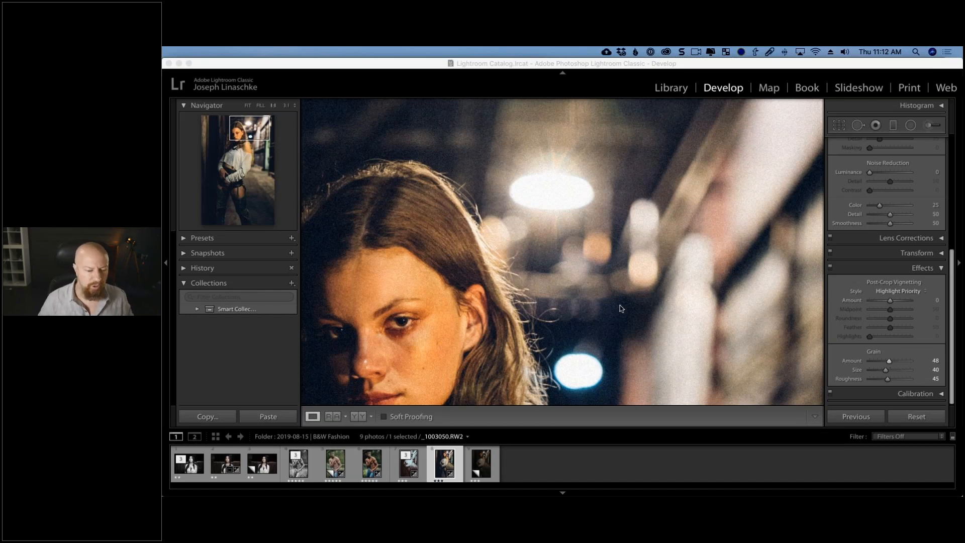
Step: Select _1003050-Edit.tif and remove its split toning by setting hue and saturation to 0 for highlights and shadows
left_click(410, 464)
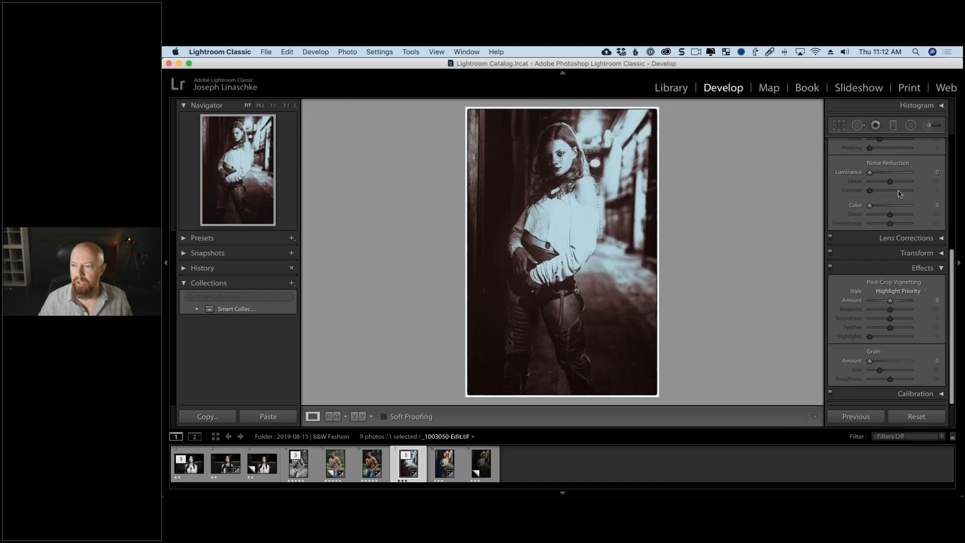
scroll(916, 266, "up", 5)
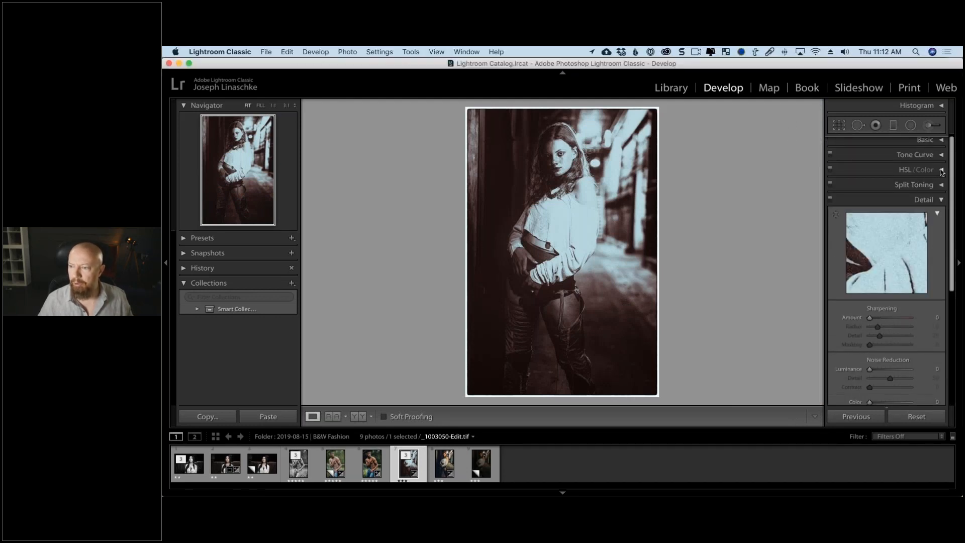
left_click(940, 171)
left_click(938, 172)
left_click(939, 186)
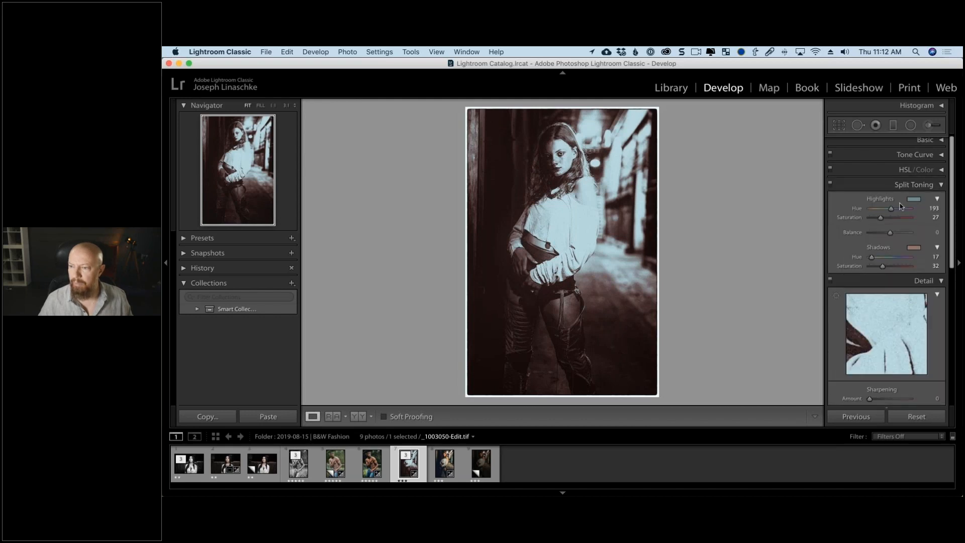
left_click_drag(891, 208, 852, 221)
left_click_drag(872, 258, 840, 268)
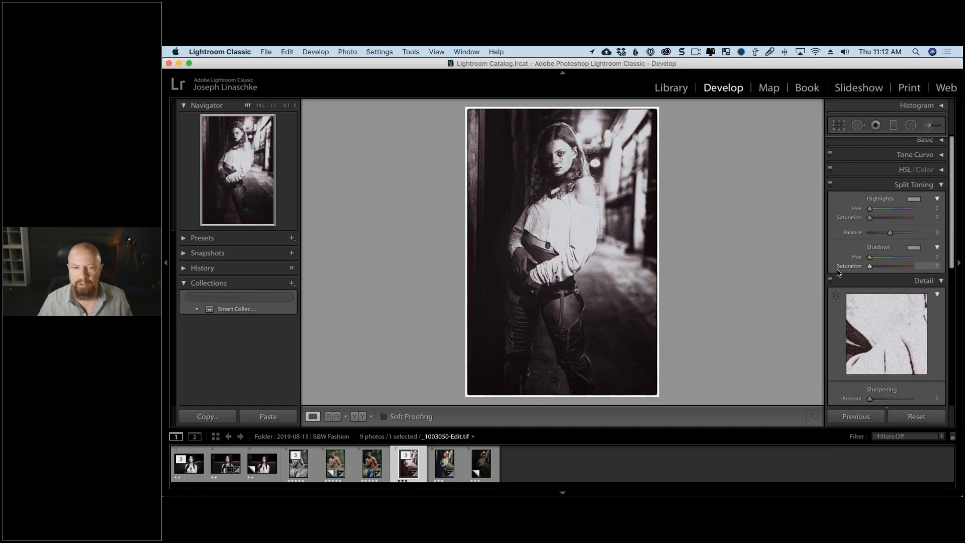
Step: Inspect the grain on the woman's face and shoulder in the black-and-white edit at closer zoom
left_click(565, 171)
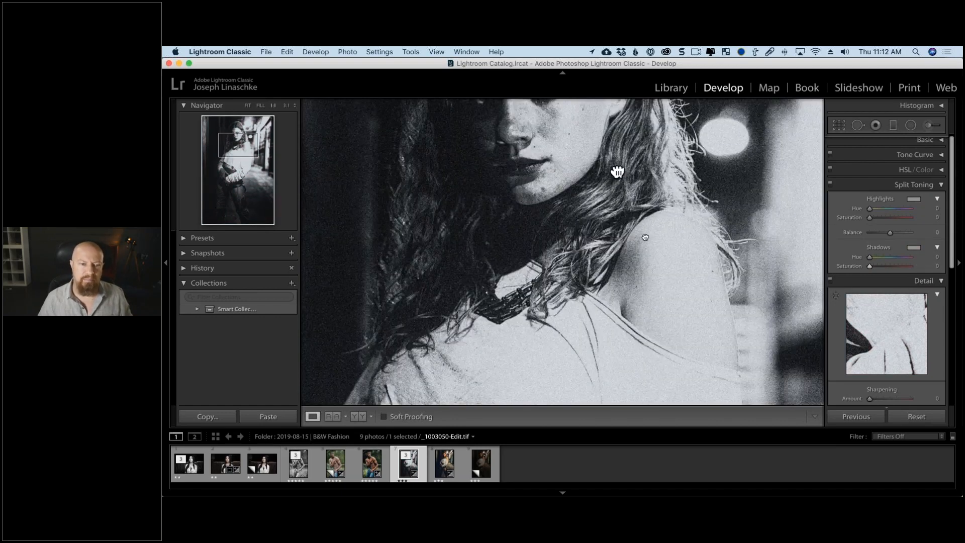
left_click_drag(618, 171, 702, 198)
left_click(702, 198)
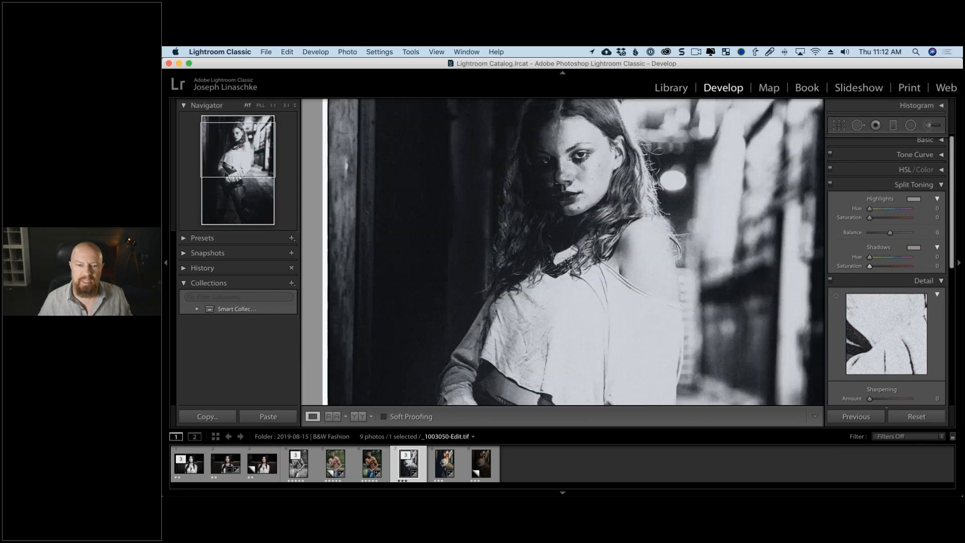